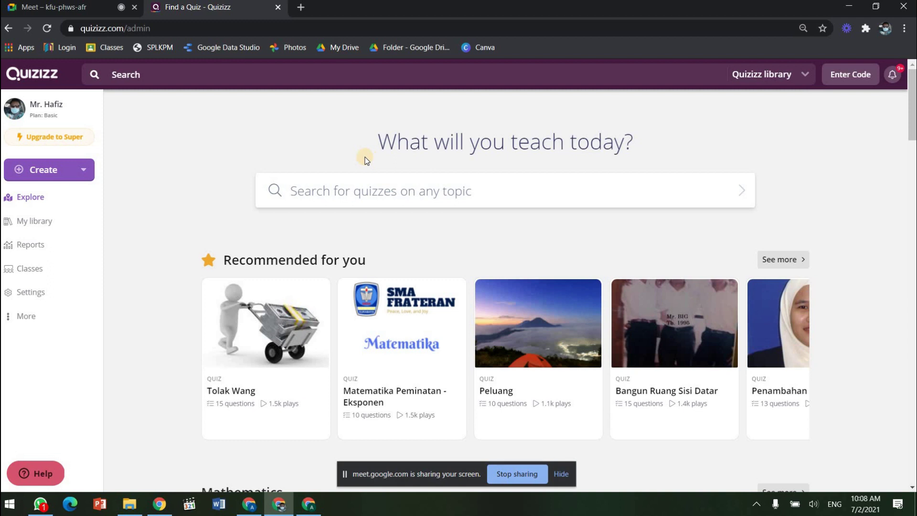
- Browse the Explore page's featured quizzes, reloading the page back to the top
{"action": "scroll", "coordinate": [189, 199], "scroll_direction": "down", "scroll_amount": 6}
{"action": "scroll", "coordinate": [194, 205], "scroll_direction": "up", "scroll_amount": 2}
{"action": "scroll", "coordinate": [193, 205], "scroll_direction": "up", "scroll_amount": 3}
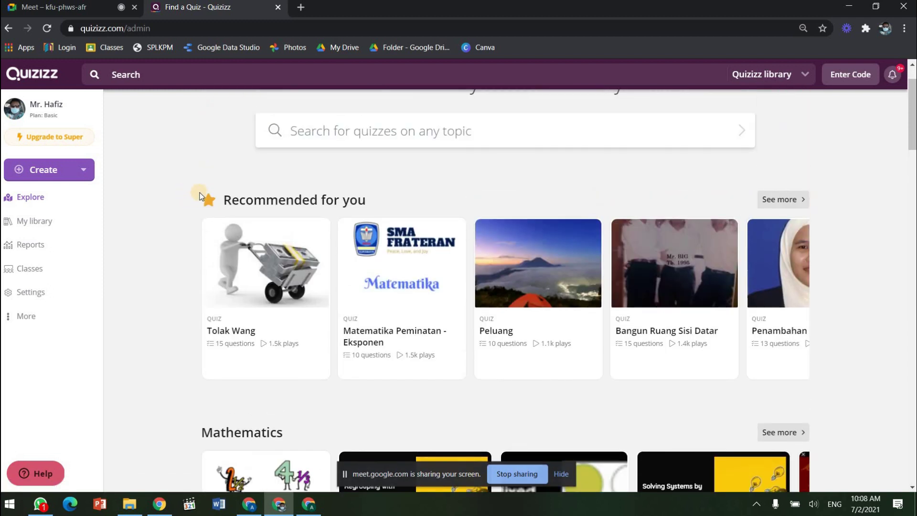
{"action": "scroll", "coordinate": [200, 193], "scroll_direction": "down", "scroll_amount": 10}
{"action": "scroll", "coordinate": [200, 193], "scroll_direction": "down", "scroll_amount": 4}
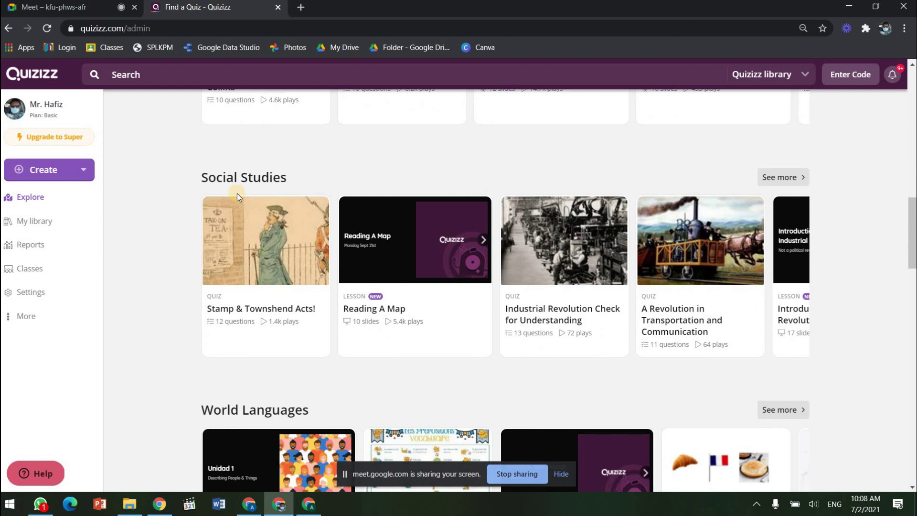
{"action": "scroll", "coordinate": [199, 193], "scroll_direction": "down", "scroll_amount": 7}
{"action": "scroll", "coordinate": [200, 200], "scroll_direction": "up", "scroll_amount": 20}
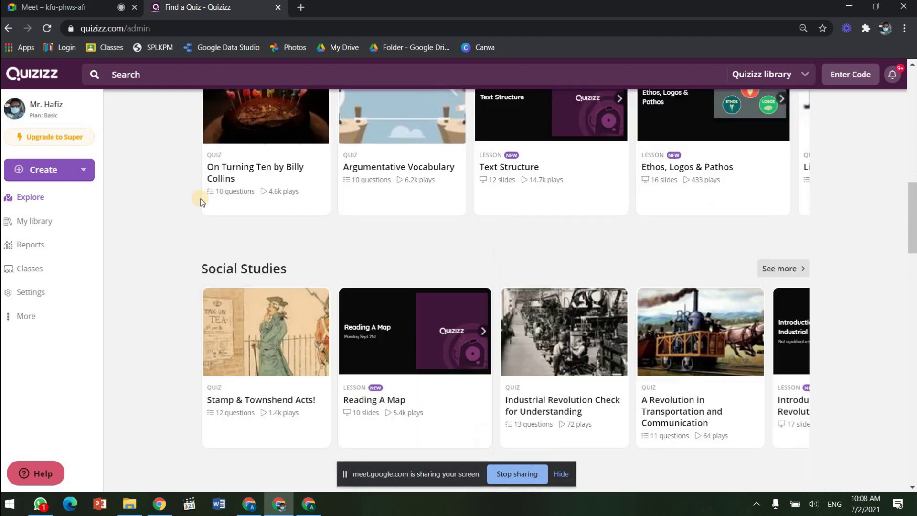
{"action": "scroll", "coordinate": [200, 201], "scroll_direction": "up", "scroll_amount": 4}
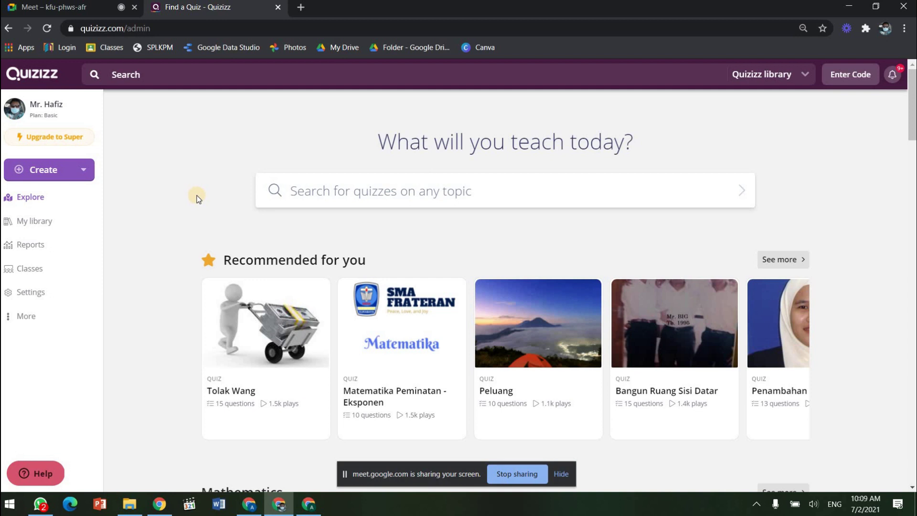
{"action": "scroll", "coordinate": [167, 184], "scroll_direction": "down", "scroll_amount": 5}
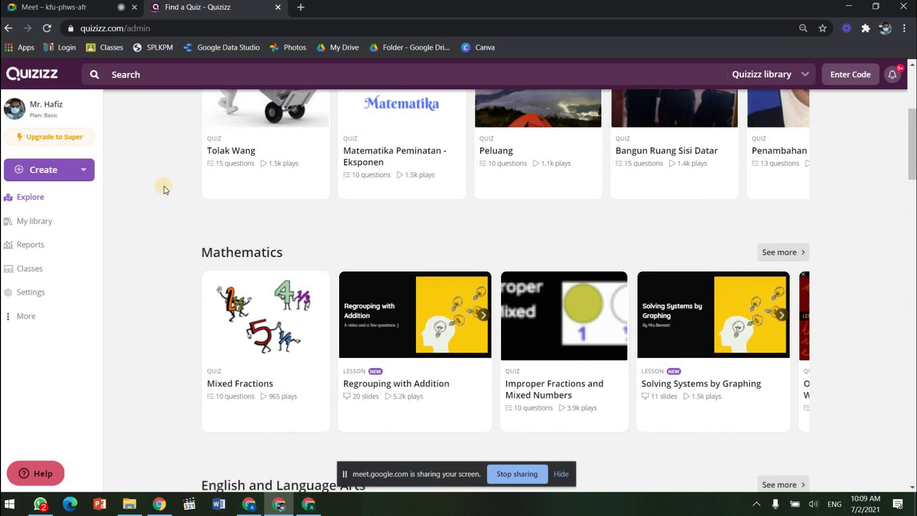
{"action": "scroll", "coordinate": [165, 185], "scroll_direction": "down", "scroll_amount": 3}
{"action": "scroll", "coordinate": [165, 186], "scroll_direction": "up", "scroll_amount": 4}
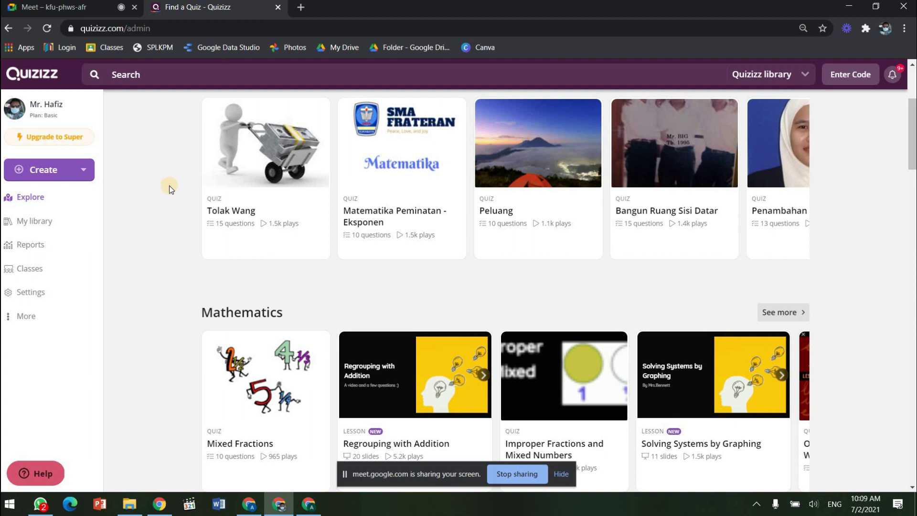
{"action": "scroll", "coordinate": [169, 185], "scroll_direction": "down", "scroll_amount": 1}
{"action": "left_click", "coordinate": [41, 200]}
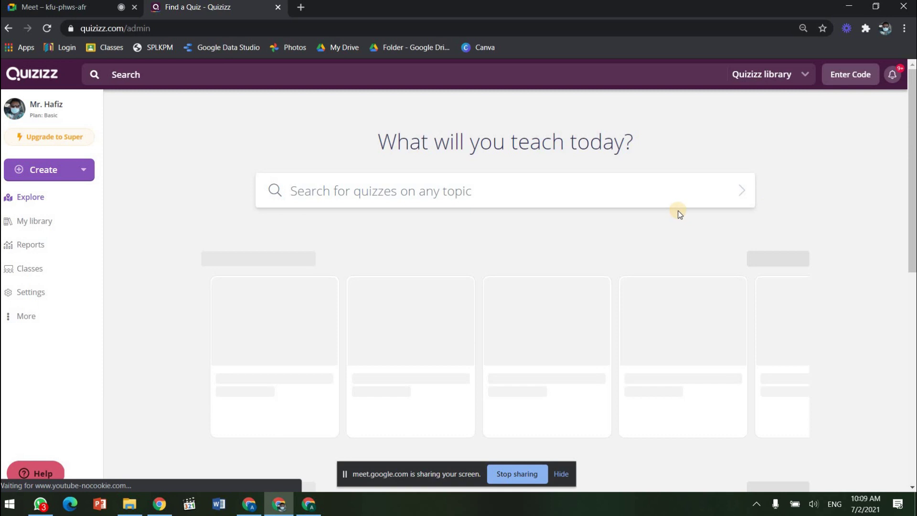
{"action": "scroll", "coordinate": [646, 212], "scroll_direction": "down", "scroll_amount": 5}
{"action": "scroll", "coordinate": [647, 213], "scroll_direction": "up", "scroll_amount": 4}
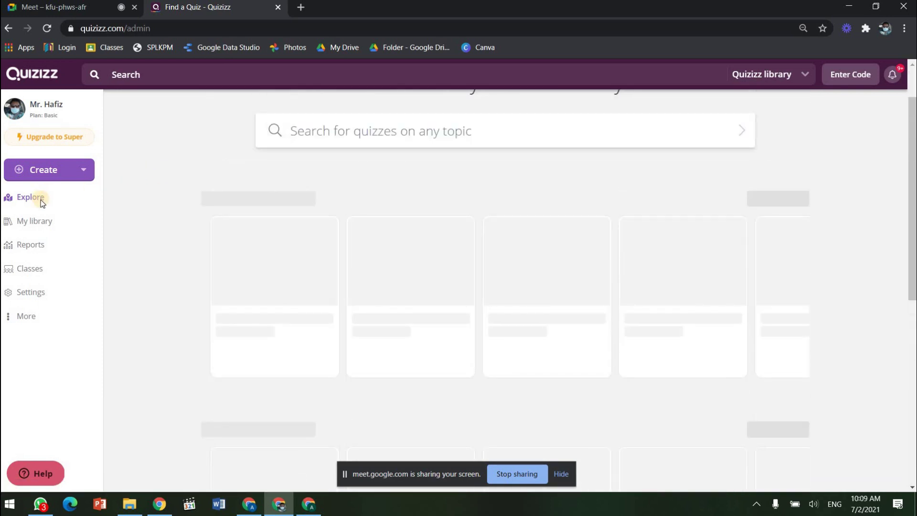
{"action": "scroll", "coordinate": [789, 211], "scroll_direction": "down", "scroll_amount": 5}
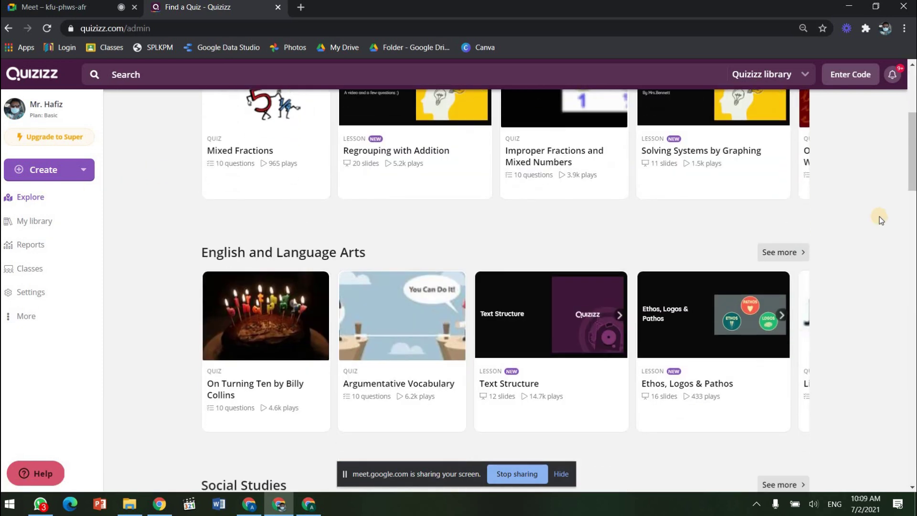
{"action": "scroll", "coordinate": [881, 220], "scroll_direction": "down", "scroll_amount": 4}
{"action": "scroll", "coordinate": [839, 218], "scroll_direction": "up", "scroll_amount": 8}
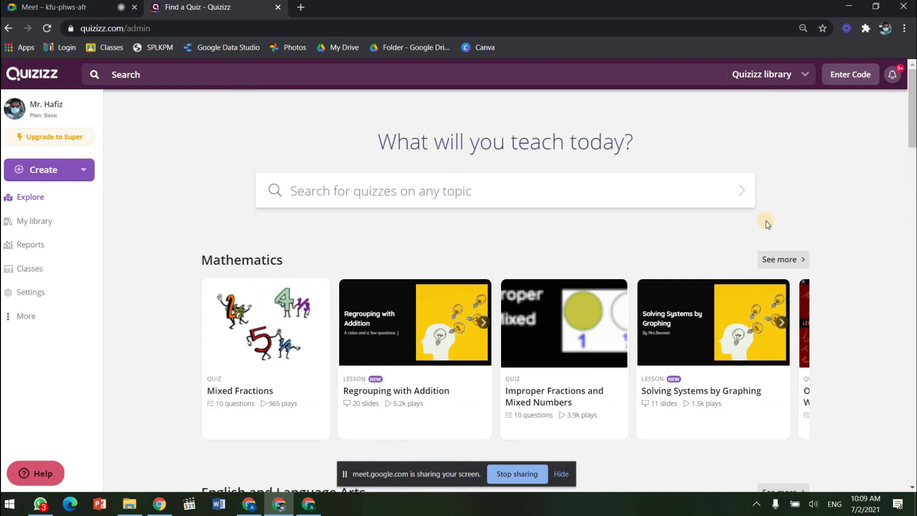
- Search the quiz library for 'verbs primary', correcting the mistyped text
{"action": "left_click", "coordinate": [530, 198]}
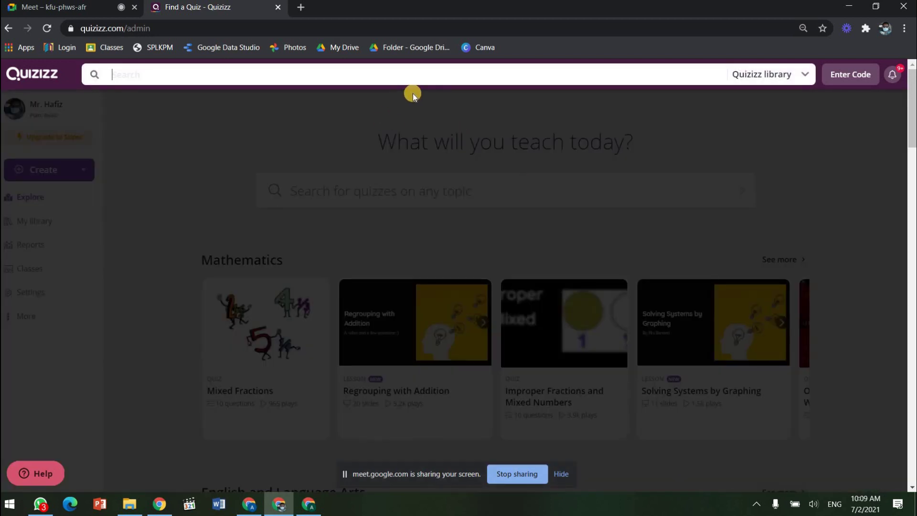
{"action": "type", "text": "verbs"}
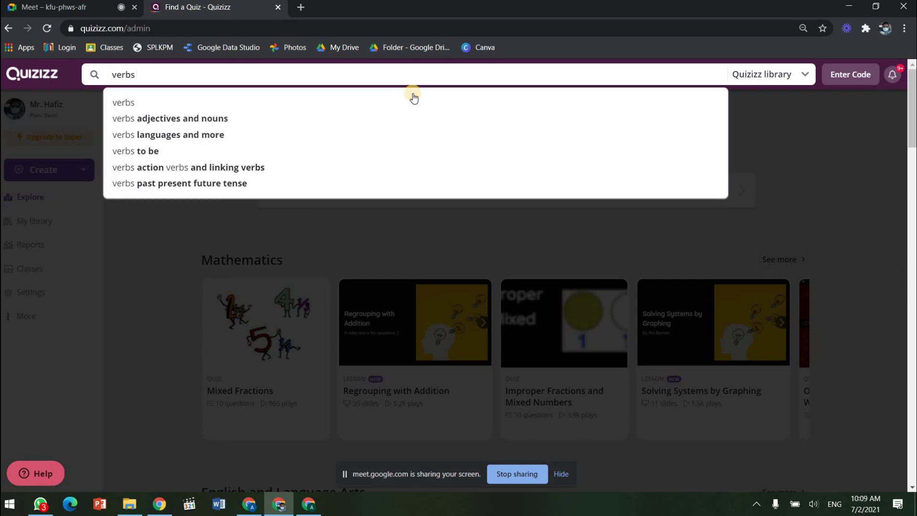
{"action": "type", "text": " [rima"}
{"action": "key", "text": "BackSpace"}
{"action": "key", "text": "BackSpace"}
{"action": "key", "text": "BackSpace"}
{"action": "key", "text": "BackSpace"}
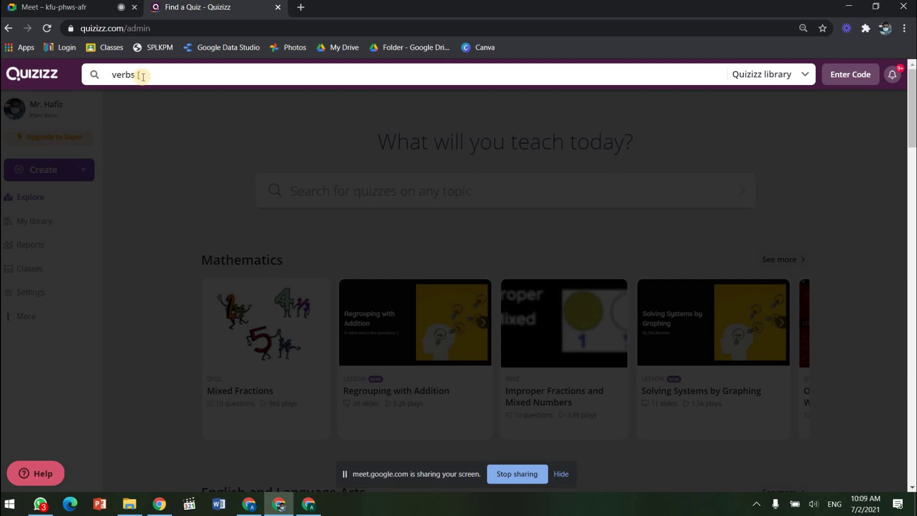
{"action": "left_click", "coordinate": [147, 81]}
{"action": "key", "text": "BackSpace"}
{"action": "type", "text": "primary"}
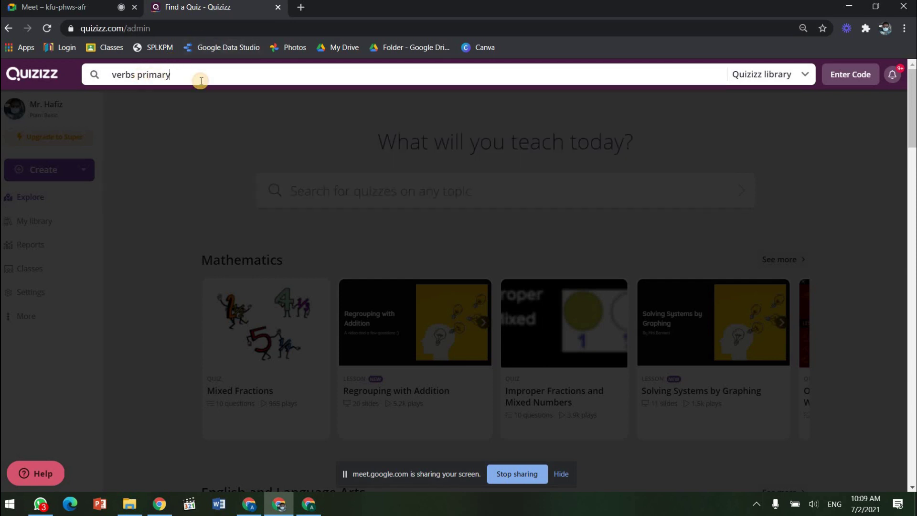
{"action": "key", "text": "Return"}
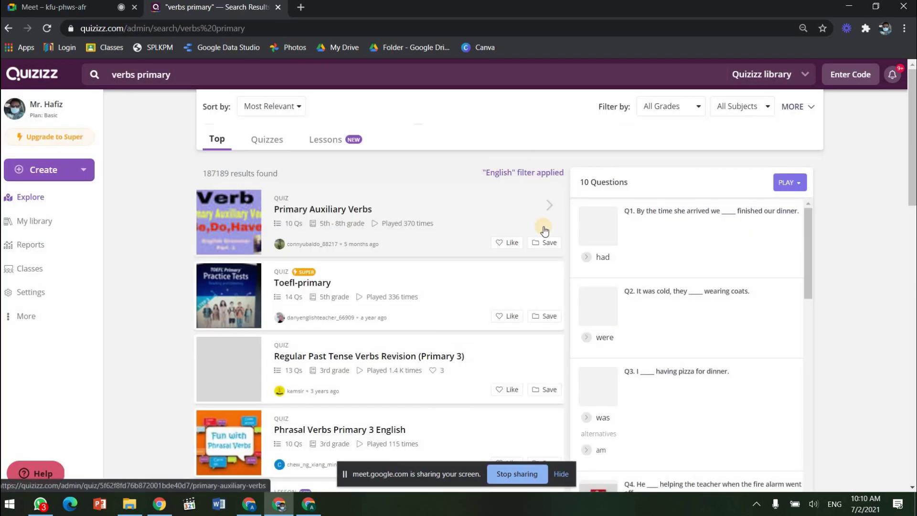
- Look through the 'verbs primary' results and open the VERBS FOR PRIMARY SCHOOL quiz
{"action": "scroll", "coordinate": [489, 249], "scroll_direction": "down", "scroll_amount": 5}
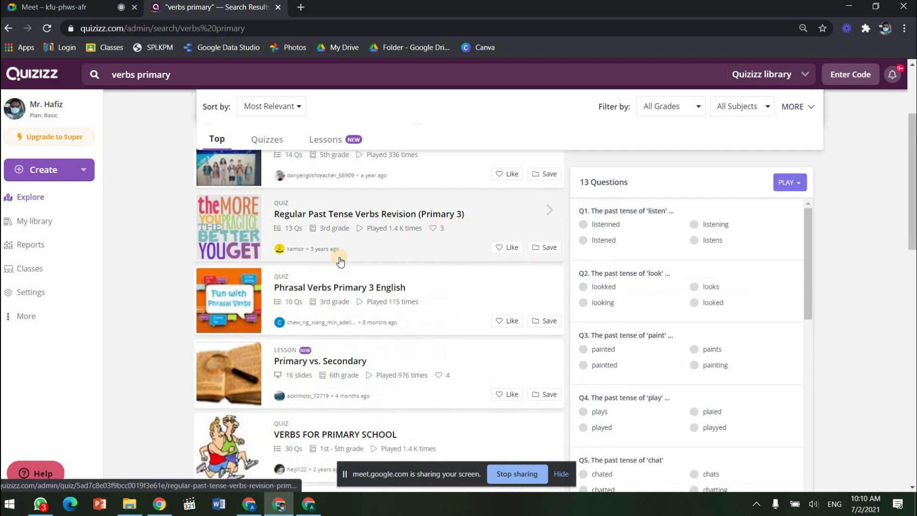
{"action": "scroll", "coordinate": [421, 273], "scroll_direction": "down", "scroll_amount": 4}
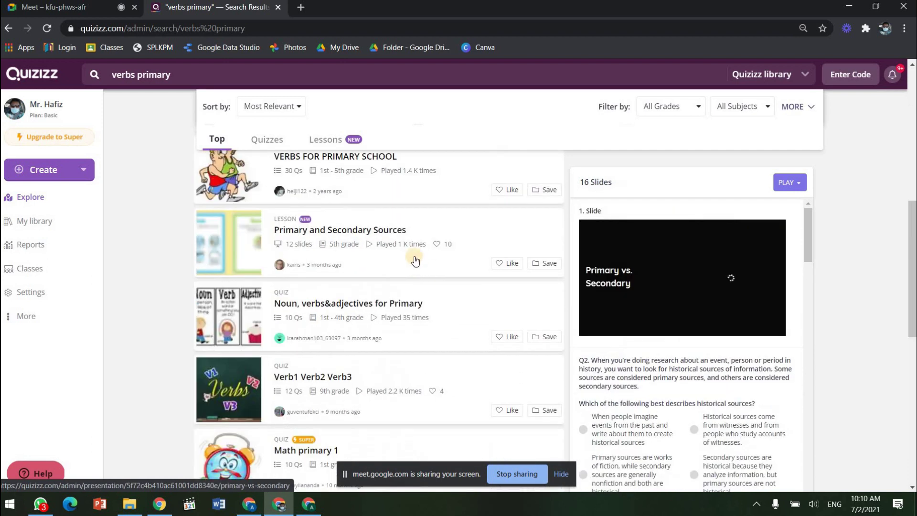
{"action": "scroll", "coordinate": [418, 253], "scroll_direction": "up", "scroll_amount": 7}
{"action": "scroll", "coordinate": [418, 246], "scroll_direction": "down", "scroll_amount": 5}
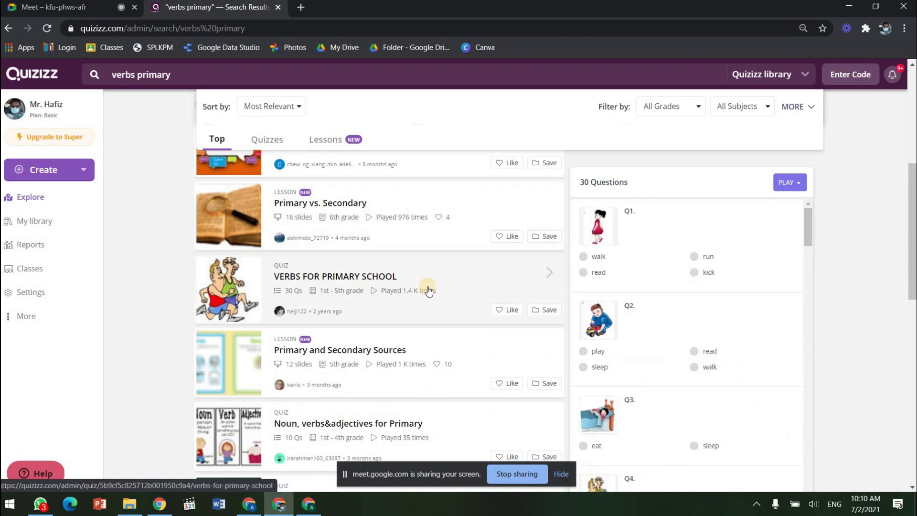
{"action": "scroll", "coordinate": [428, 291], "scroll_direction": "down", "scroll_amount": 5}
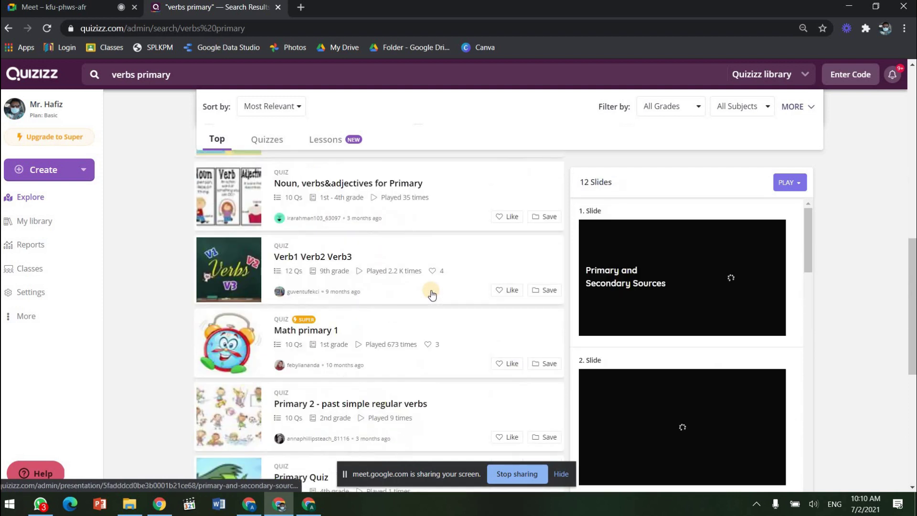
{"action": "scroll", "coordinate": [430, 293], "scroll_direction": "up", "scroll_amount": 4}
{"action": "scroll", "coordinate": [432, 294], "scroll_direction": "up", "scroll_amount": 7}
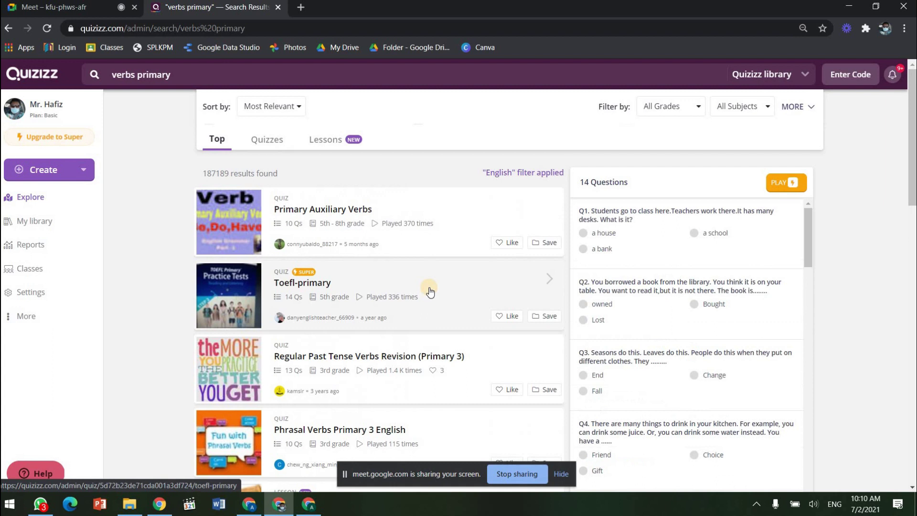
{"action": "scroll", "coordinate": [430, 292], "scroll_direction": "down", "scroll_amount": 4}
{"action": "scroll", "coordinate": [430, 291], "scroll_direction": "down", "scroll_amount": 4}
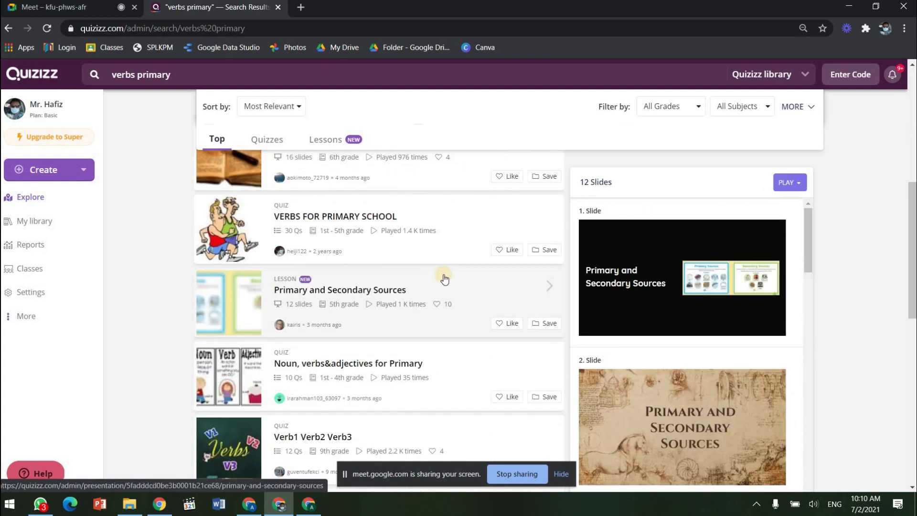
{"action": "scroll", "coordinate": [435, 284], "scroll_direction": "up", "scroll_amount": 3}
{"action": "scroll", "coordinate": [415, 331], "scroll_direction": "down", "scroll_amount": 3}
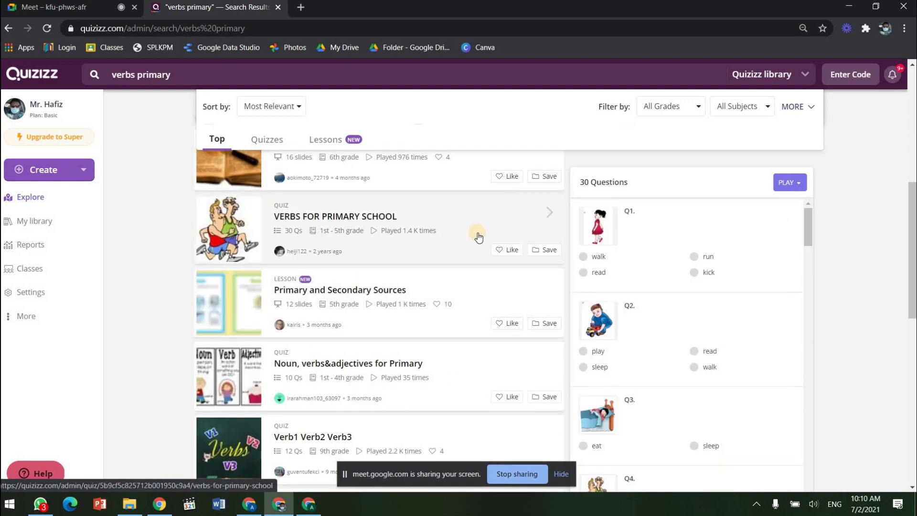
{"action": "left_click", "coordinate": [477, 233]}
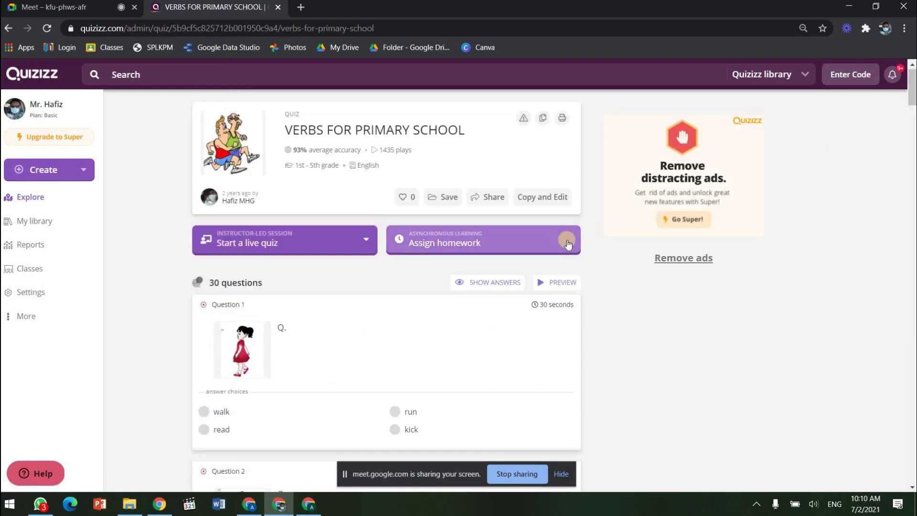
- Skim the VERBS FOR PRIMARY SCHOOL questions, then go back to the Explore page
{"action": "scroll", "coordinate": [570, 235], "scroll_direction": "down", "scroll_amount": 5}
{"action": "scroll", "coordinate": [572, 237], "scroll_direction": "up", "scroll_amount": 5}
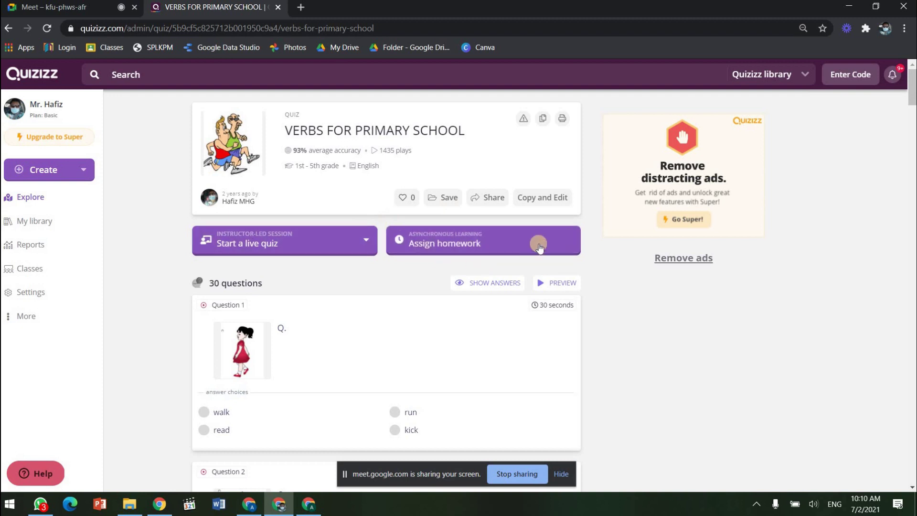
{"action": "scroll", "coordinate": [545, 244], "scroll_direction": "down", "scroll_amount": 6}
{"action": "scroll", "coordinate": [554, 251], "scroll_direction": "up", "scroll_amount": 6}
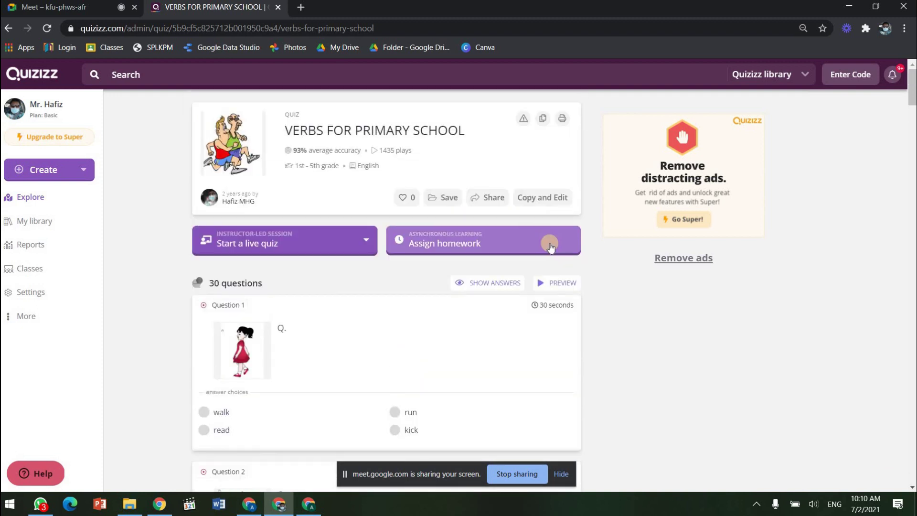
{"action": "left_click", "coordinate": [32, 198]}
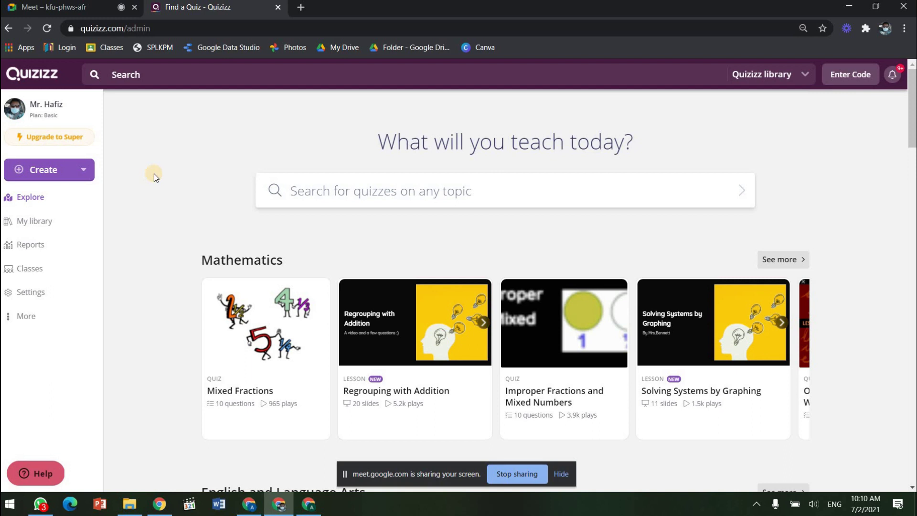
- In Reports, go to page 2 and open the English Form 1 Short Text 3 report
{"action": "left_click", "coordinate": [39, 244]}
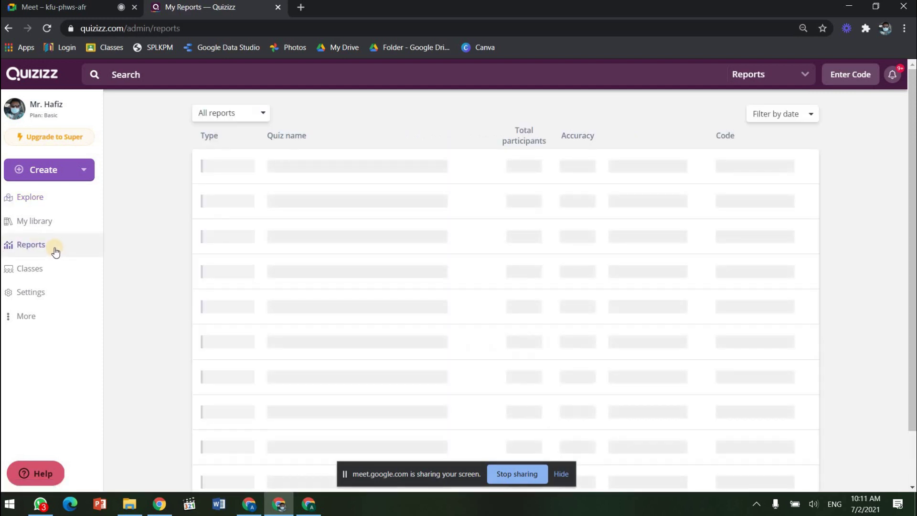
{"action": "scroll", "coordinate": [458, 205], "scroll_direction": "down", "scroll_amount": 2}
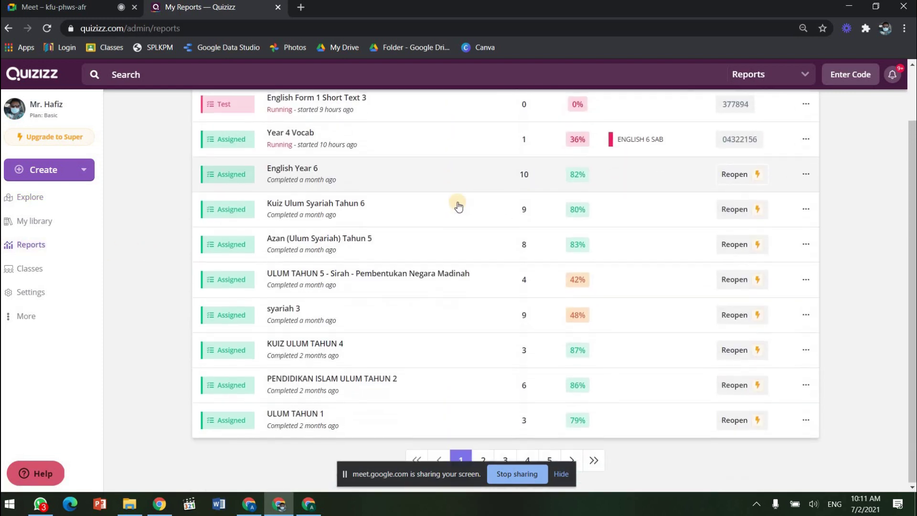
{"action": "scroll", "coordinate": [526, 311], "scroll_direction": "up", "scroll_amount": 1}
{"action": "scroll", "coordinate": [540, 411], "scroll_direction": "down", "scroll_amount": 1}
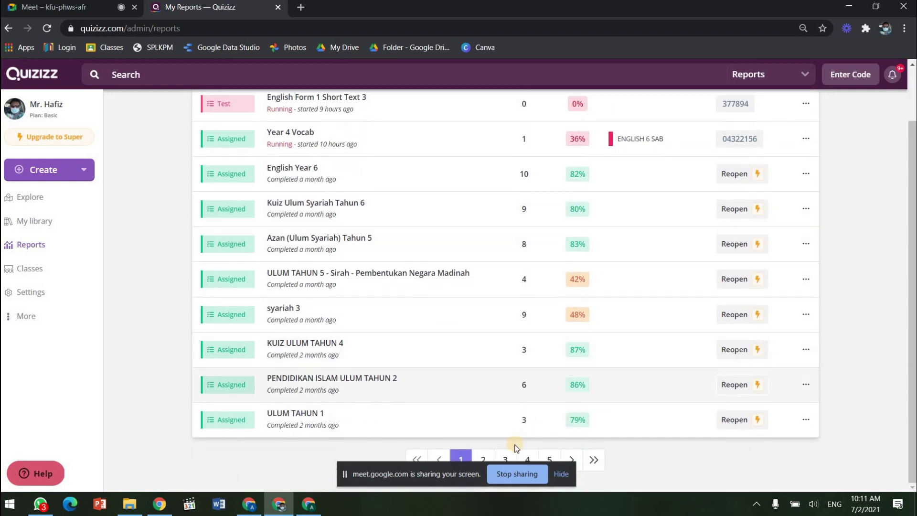
{"action": "left_click", "coordinate": [484, 457]}
{"action": "left_click", "coordinate": [33, 244]}
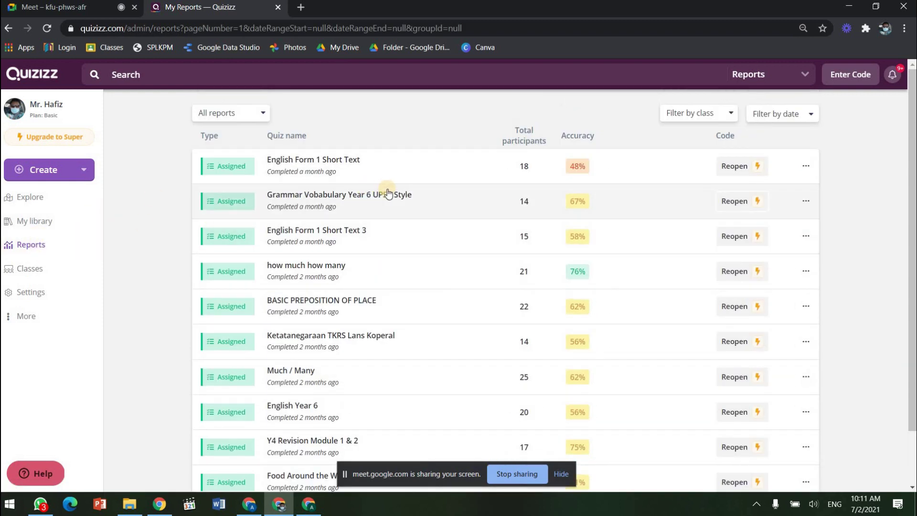
{"action": "scroll", "coordinate": [383, 193], "scroll_direction": "down", "scroll_amount": 1}
{"action": "scroll", "coordinate": [365, 186], "scroll_direction": "down", "scroll_amount": 1}
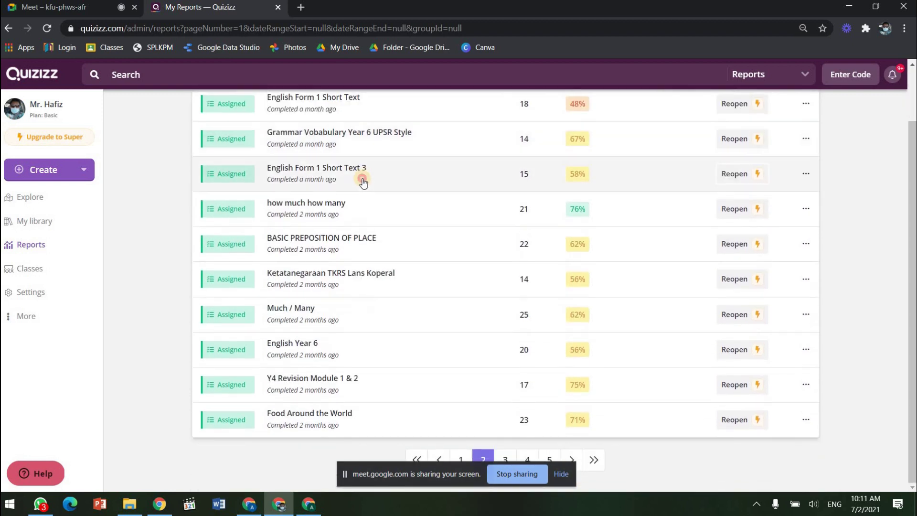
{"action": "left_click", "coordinate": [365, 178]}
- Review the report's per-participant and per-question results
{"action": "scroll", "coordinate": [502, 209], "scroll_direction": "down", "scroll_amount": 5}
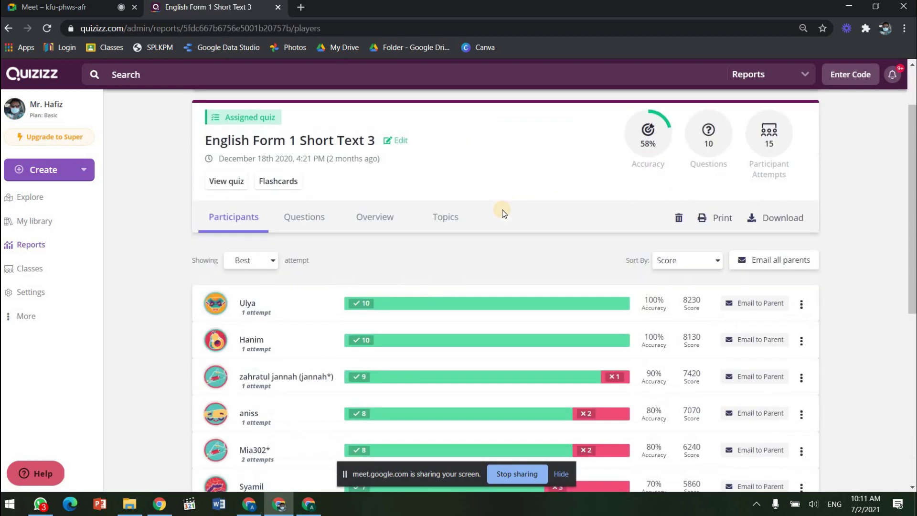
{"action": "scroll", "coordinate": [504, 208], "scroll_direction": "up", "scroll_amount": 3}
{"action": "scroll", "coordinate": [505, 212], "scroll_direction": "down", "scroll_amount": 6}
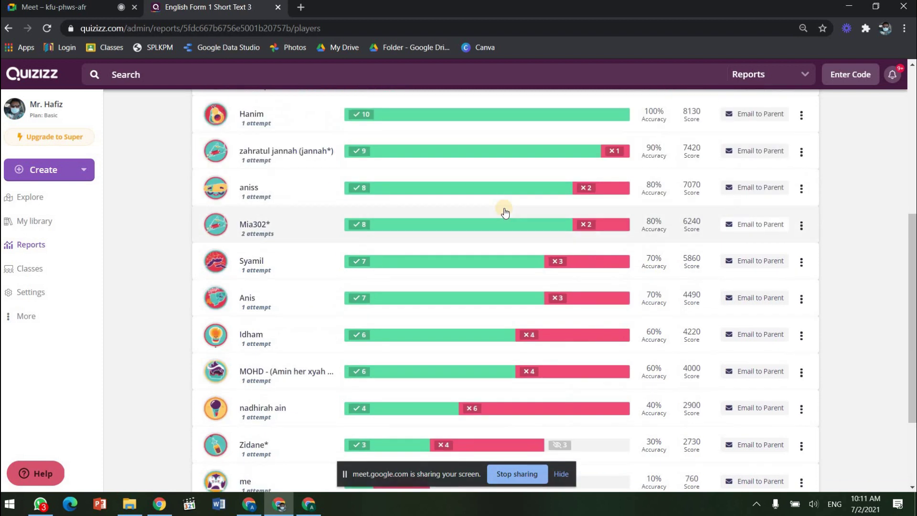
{"action": "scroll", "coordinate": [504, 210], "scroll_direction": "up", "scroll_amount": 8}
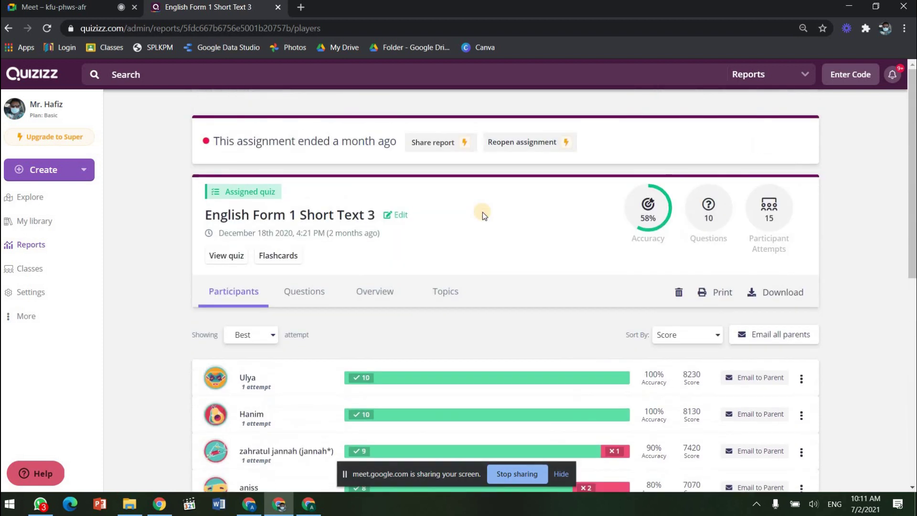
{"action": "scroll", "coordinate": [368, 239], "scroll_direction": "down", "scroll_amount": 1}
{"action": "left_click", "coordinate": [368, 238]}
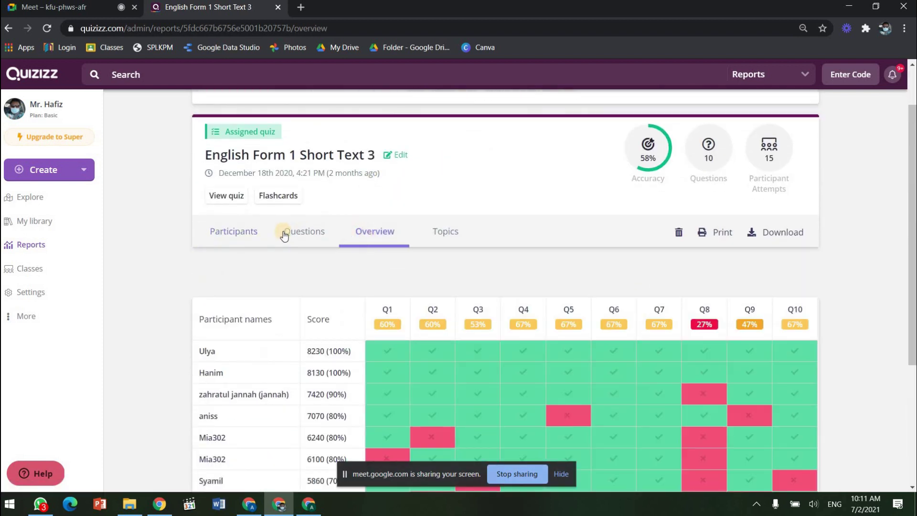
{"action": "left_click", "coordinate": [319, 238]}
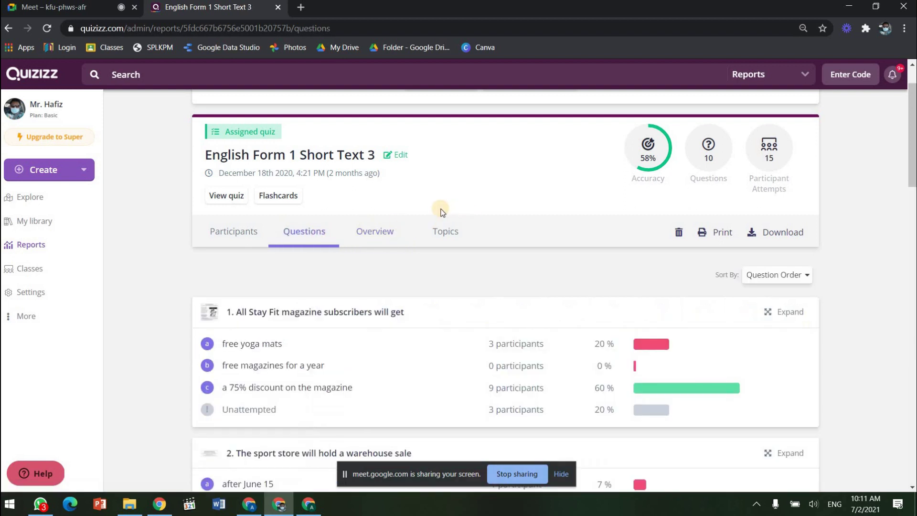
{"action": "scroll", "coordinate": [88, 254], "scroll_direction": "down", "scroll_amount": 1}
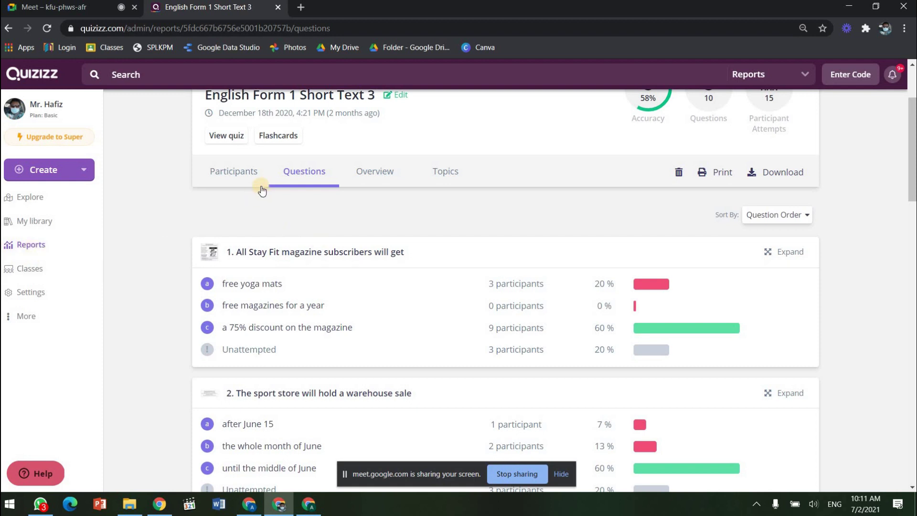
- Return to the participants' score list and download the results
{"action": "left_click", "coordinate": [246, 180]}
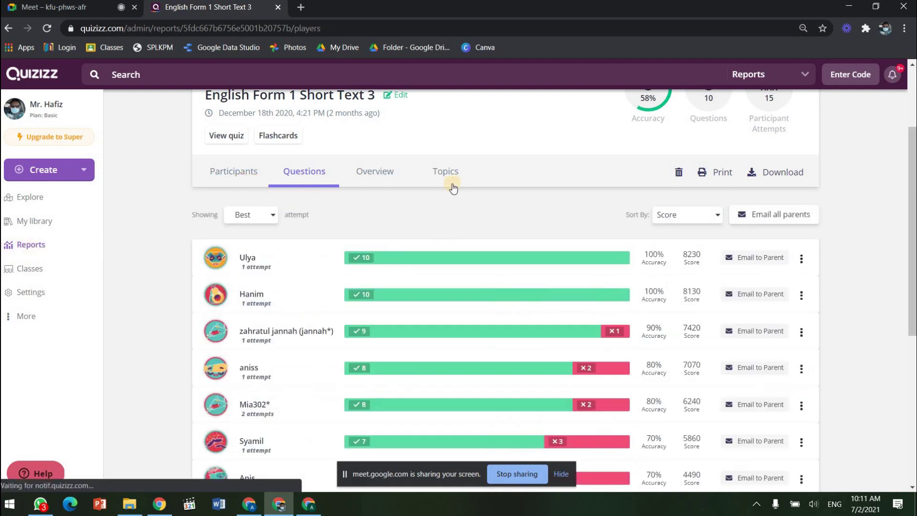
{"action": "scroll", "coordinate": [530, 183], "scroll_direction": "up", "scroll_amount": 3}
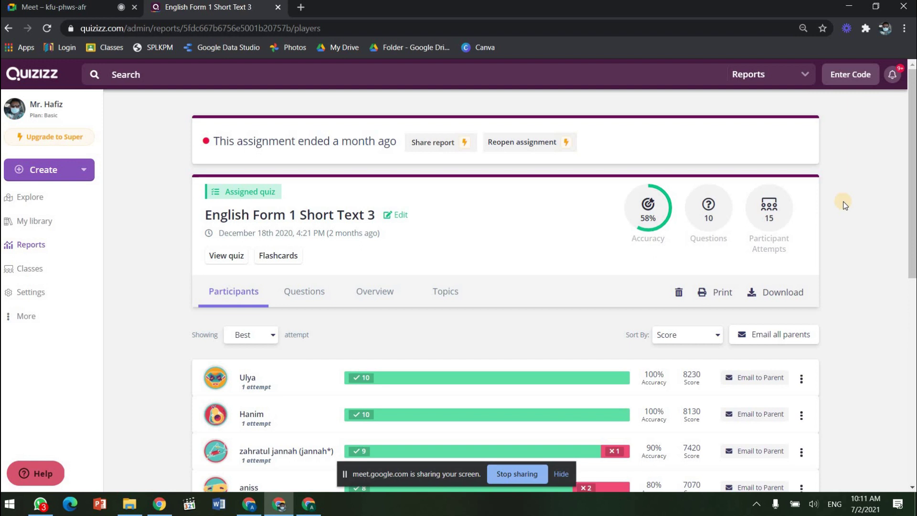
{"action": "scroll", "coordinate": [843, 201], "scroll_direction": "down", "scroll_amount": 5}
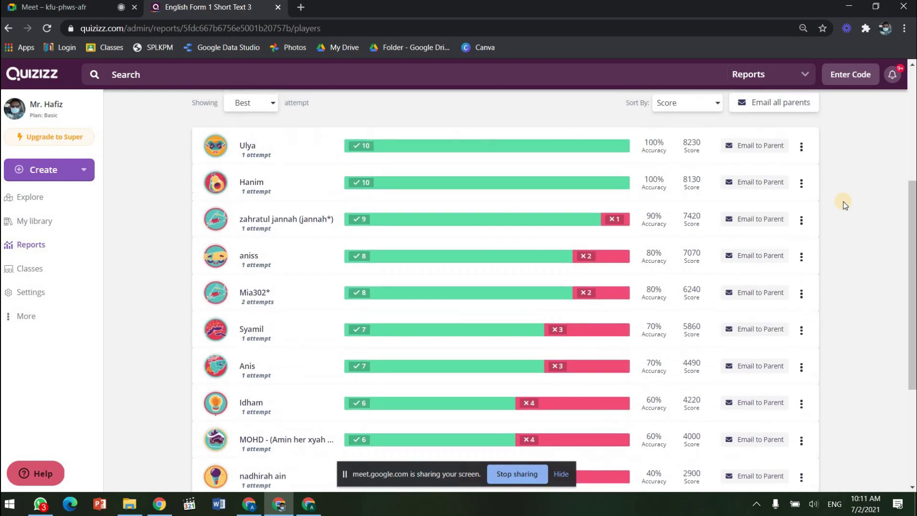
{"action": "scroll", "coordinate": [844, 201], "scroll_direction": "up", "scroll_amount": 4}
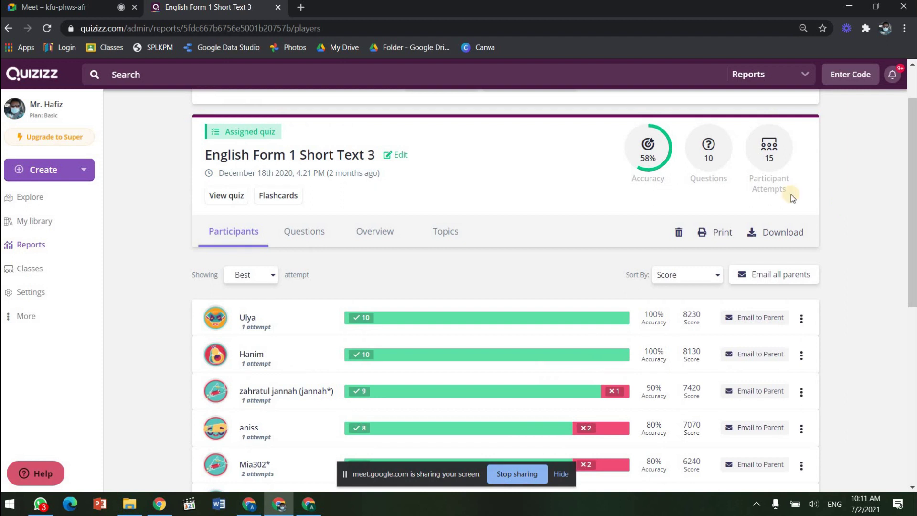
{"action": "scroll", "coordinate": [682, 191], "scroll_direction": "down", "scroll_amount": 6}
{"action": "scroll", "coordinate": [682, 190], "scroll_direction": "up", "scroll_amount": 6}
{"action": "left_click", "coordinate": [770, 236]}
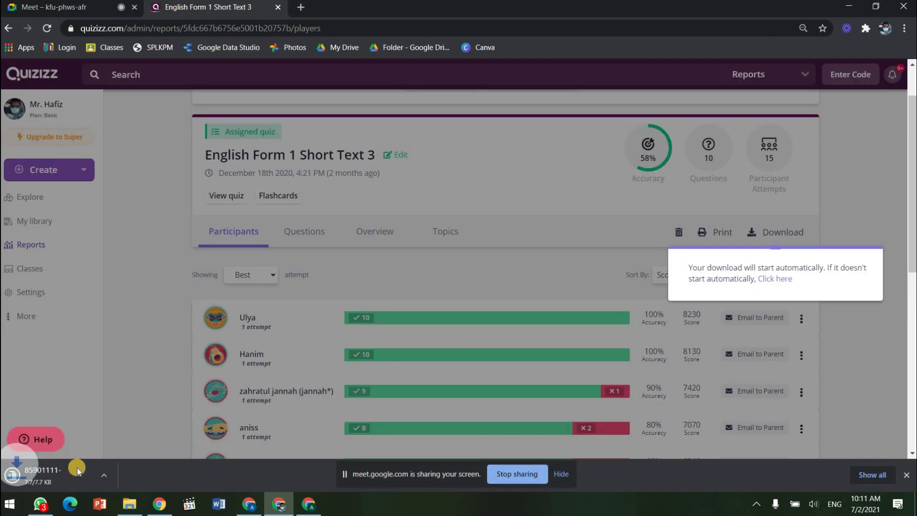
- Dismiss the download notice and go back to the Explore page
{"action": "left_click", "coordinate": [839, 196]}
{"action": "scroll", "coordinate": [821, 197], "scroll_direction": "up", "scroll_amount": 2}
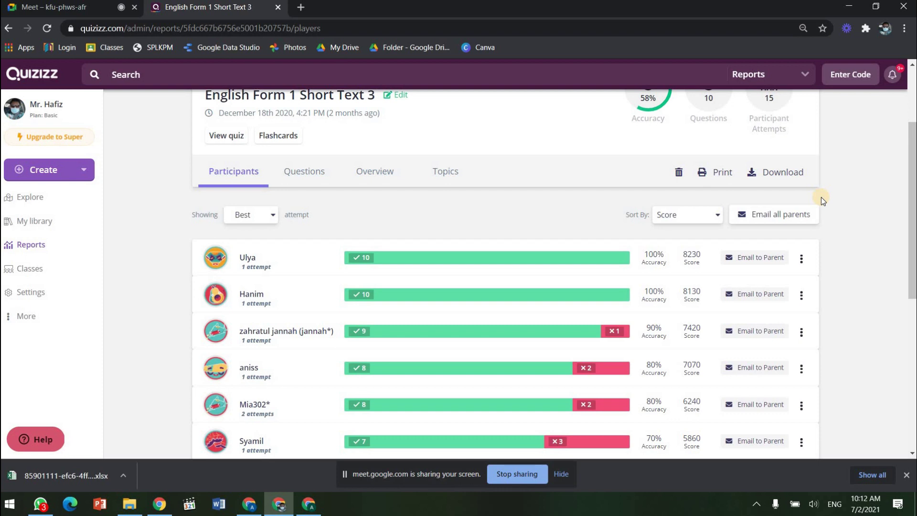
{"action": "left_click", "coordinate": [39, 202]}
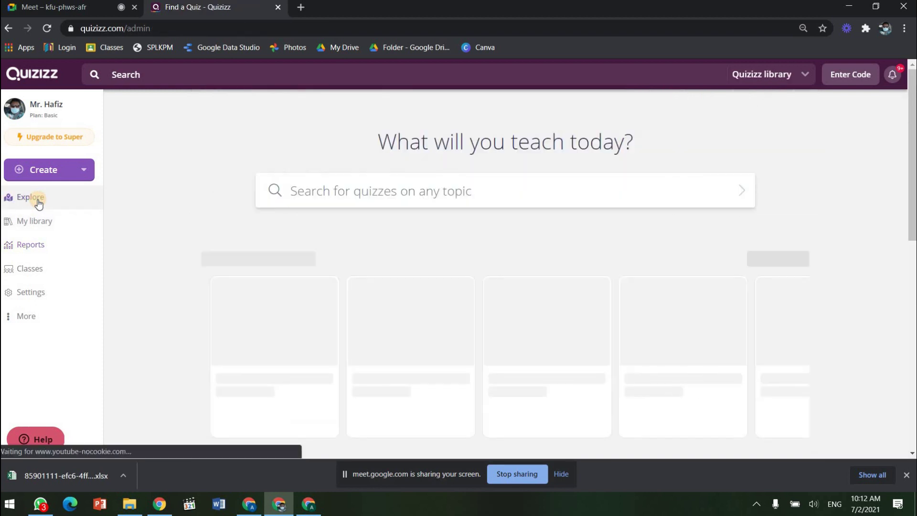
- Close Chrome's download bar and switch to the other Chrome window with a new tab
{"action": "left_click", "coordinate": [906, 476]}
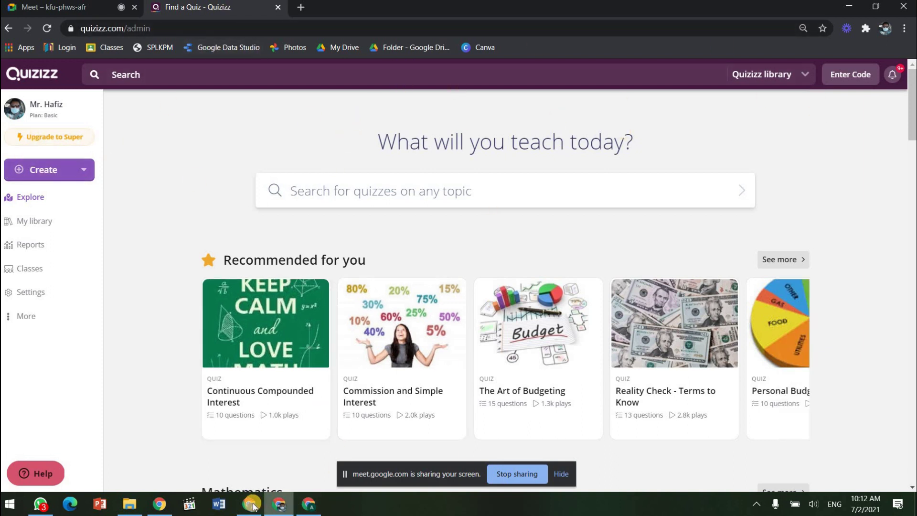
{"action": "left_click", "coordinate": [301, 430]}
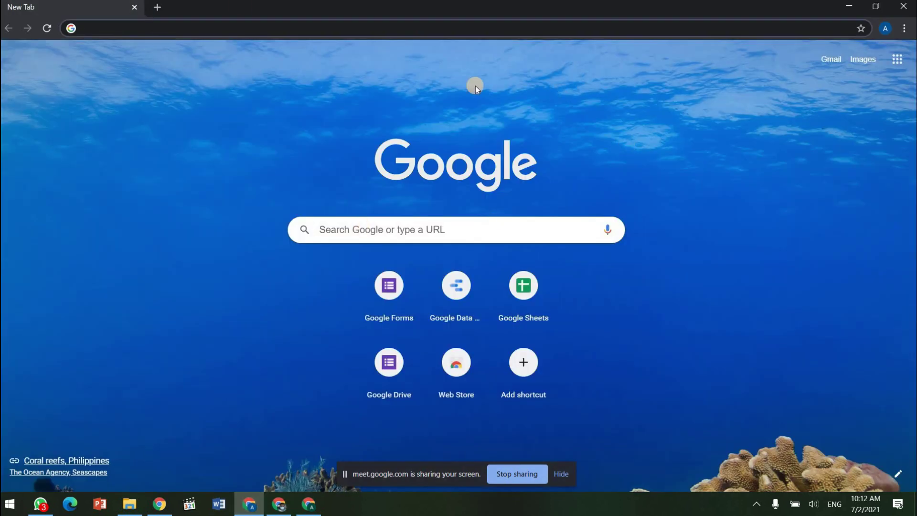
- Search Google for quizizz and open the quizizz.com home page
{"action": "left_click", "coordinate": [399, 227]}
{"action": "type", "text": "quizizz"}
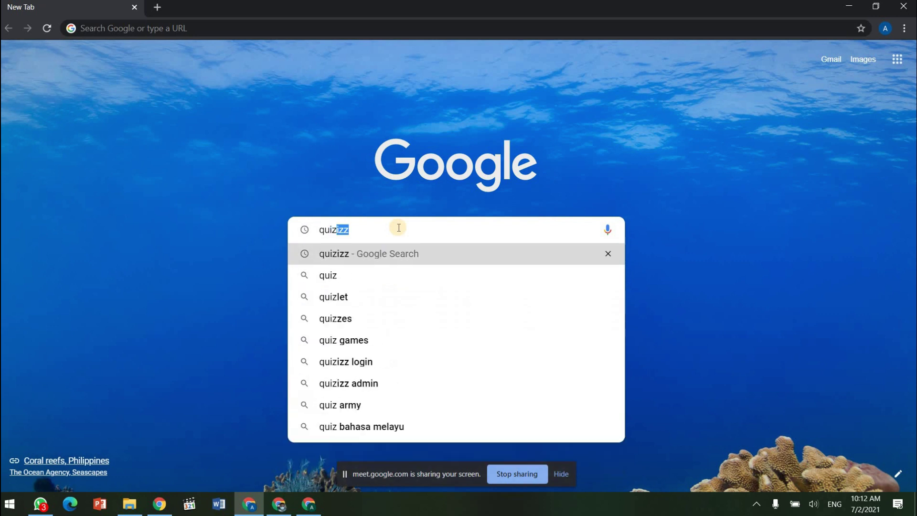
{"action": "key", "text": "Return"}
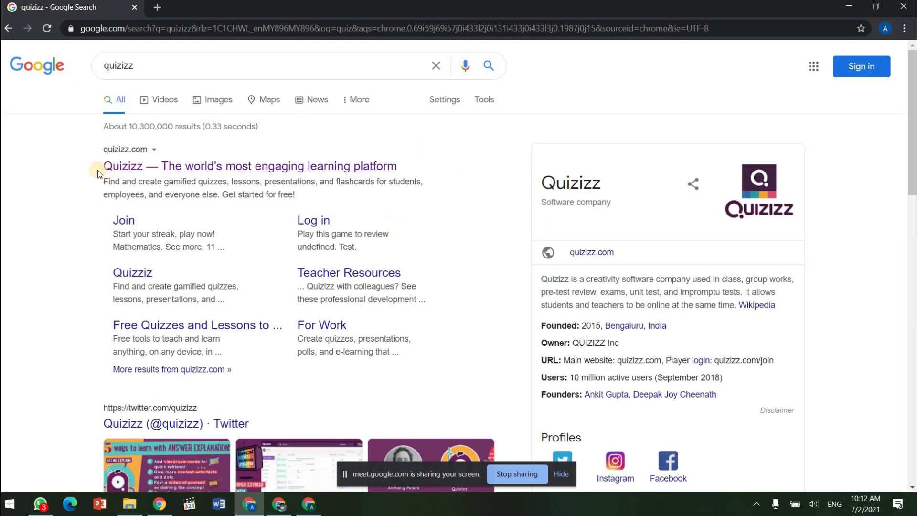
{"action": "left_click", "coordinate": [266, 171]}
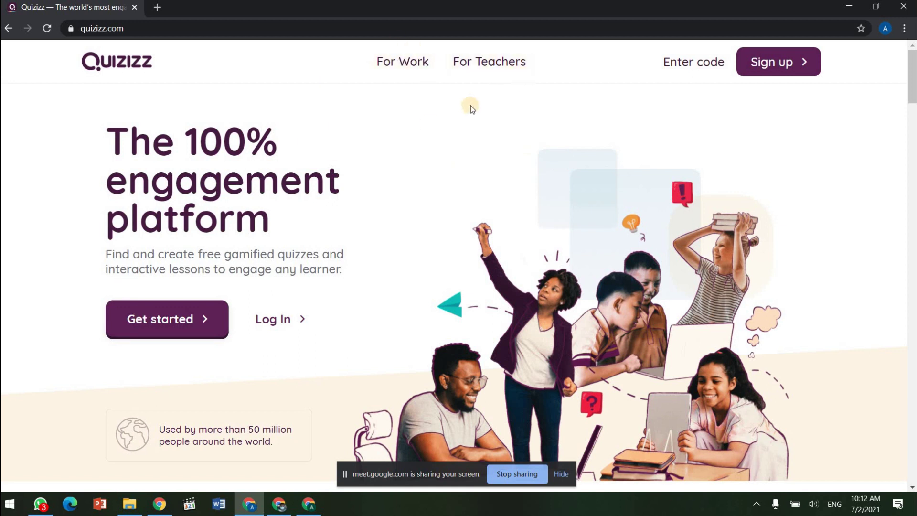
- Go to the For Teachers page from the Quizizz site header
{"action": "left_click", "coordinate": [516, 71]}
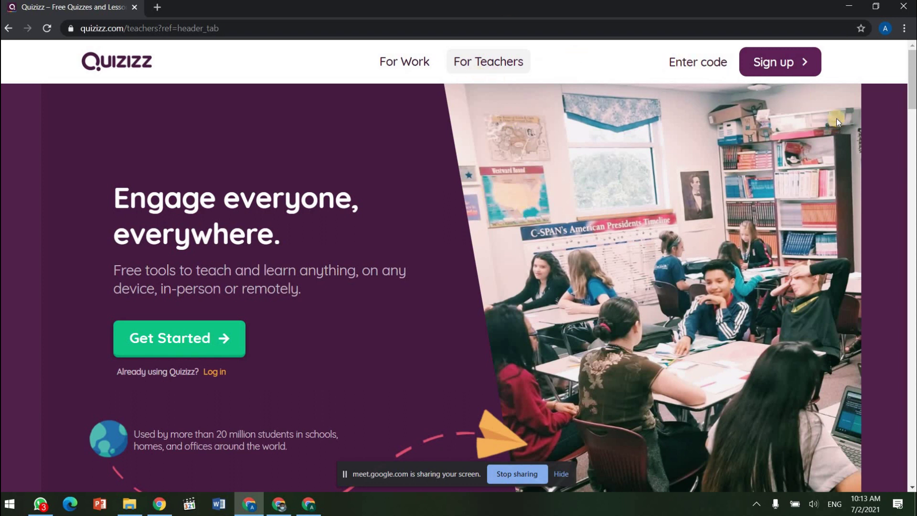
- Sign up for Quizizz with Google and choose the Google account to continue
{"action": "left_click", "coordinate": [770, 62]}
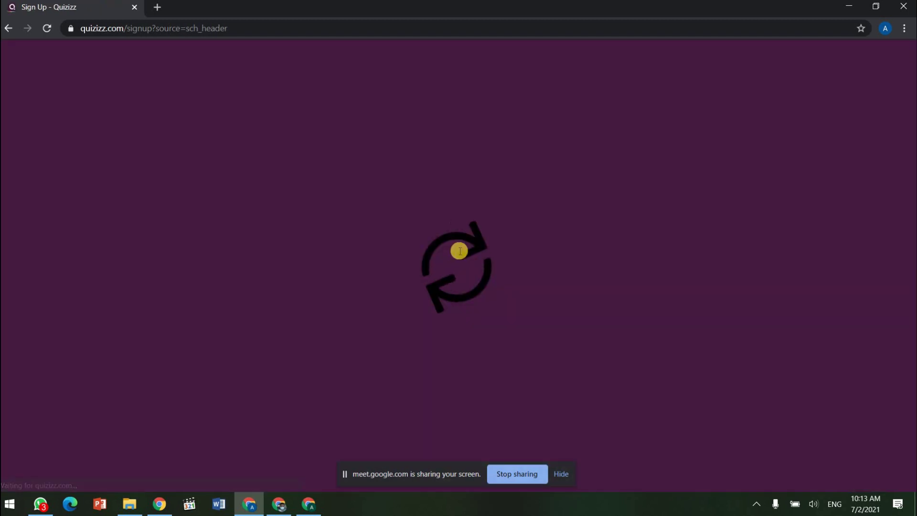
{"action": "left_click", "coordinate": [475, 229]}
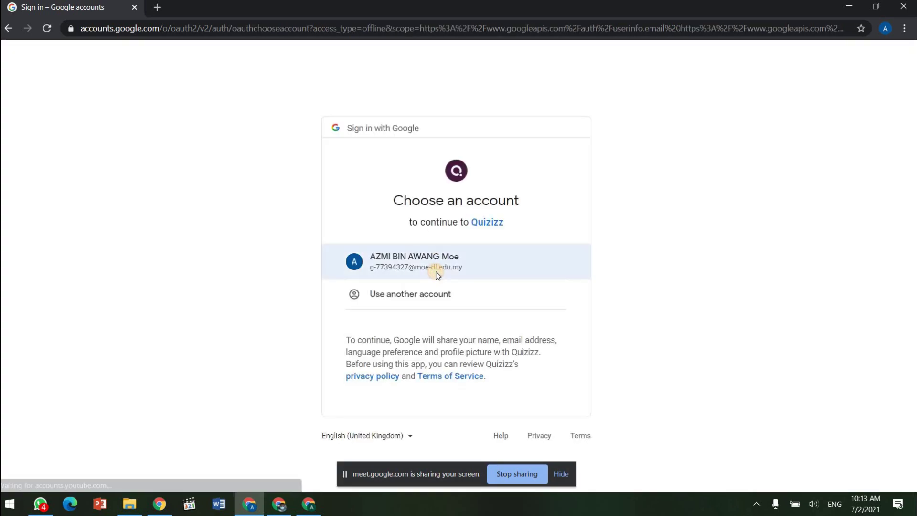
{"action": "left_click", "coordinate": [436, 274]}
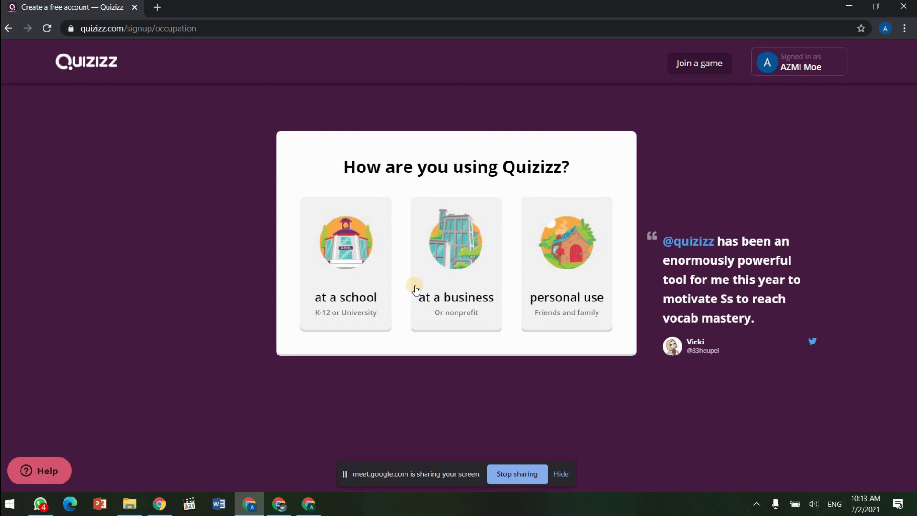
- Complete signup as a teacher using Quizizz at a school
{"action": "left_click", "coordinate": [338, 262]}
{"action": "left_click", "coordinate": [302, 318]}
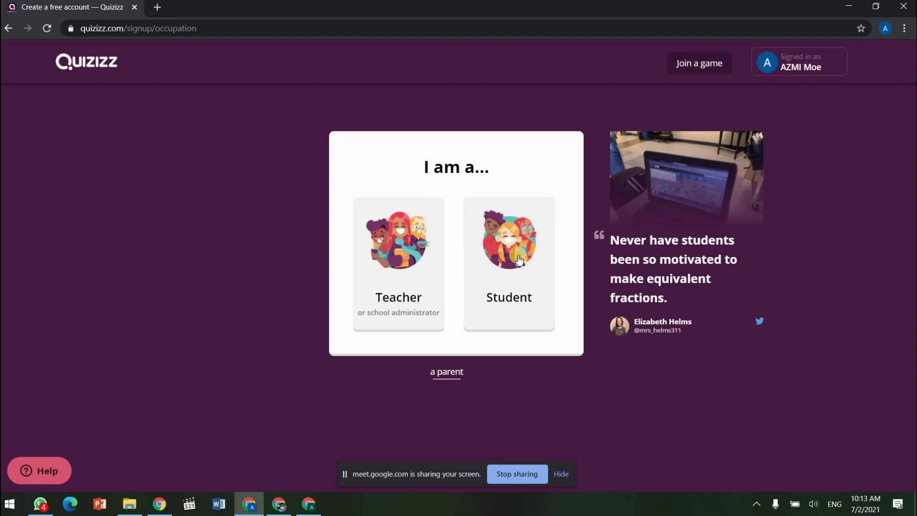
{"action": "left_click", "coordinate": [406, 251]}
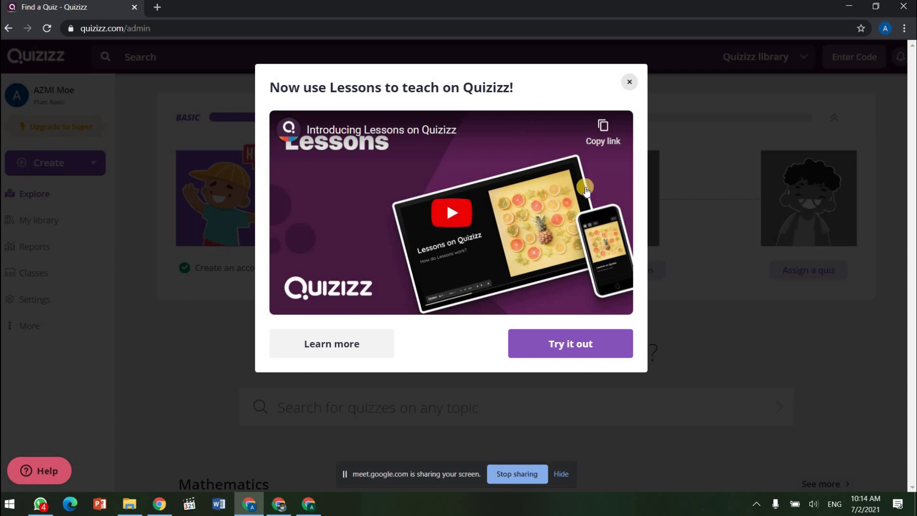
- Dismiss the Lessons announcement and bring up the Create menu's Quiz/Lesson choices
{"action": "left_click", "coordinate": [628, 83]}
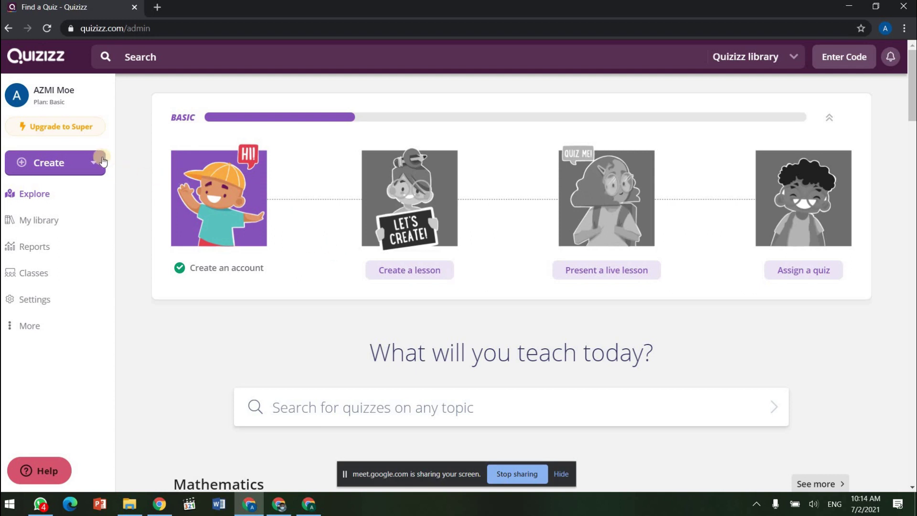
{"action": "scroll", "coordinate": [98, 161], "scroll_direction": "up", "scroll_amount": 6}
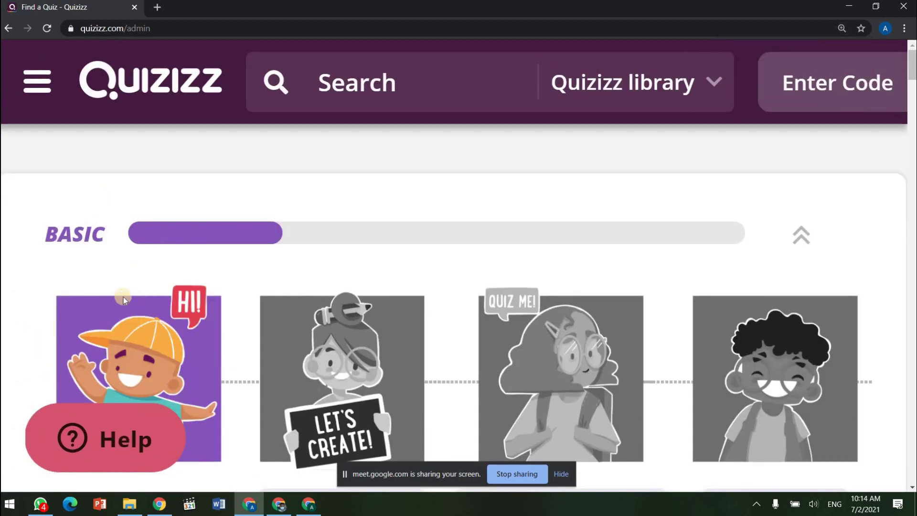
{"action": "scroll", "coordinate": [123, 297], "scroll_direction": "down", "scroll_amount": 1}
{"action": "scroll", "coordinate": [198, 248], "scroll_direction": "down", "scroll_amount": 2}
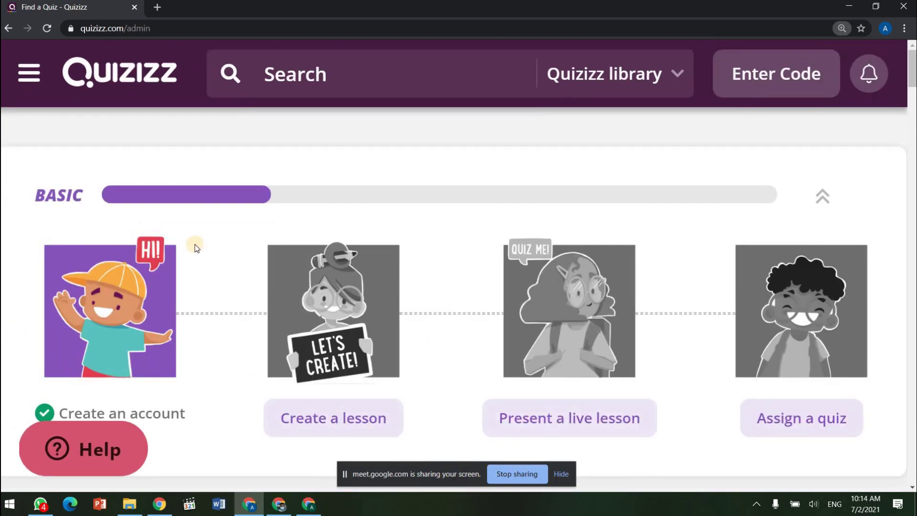
{"action": "left_click", "coordinate": [98, 234]}
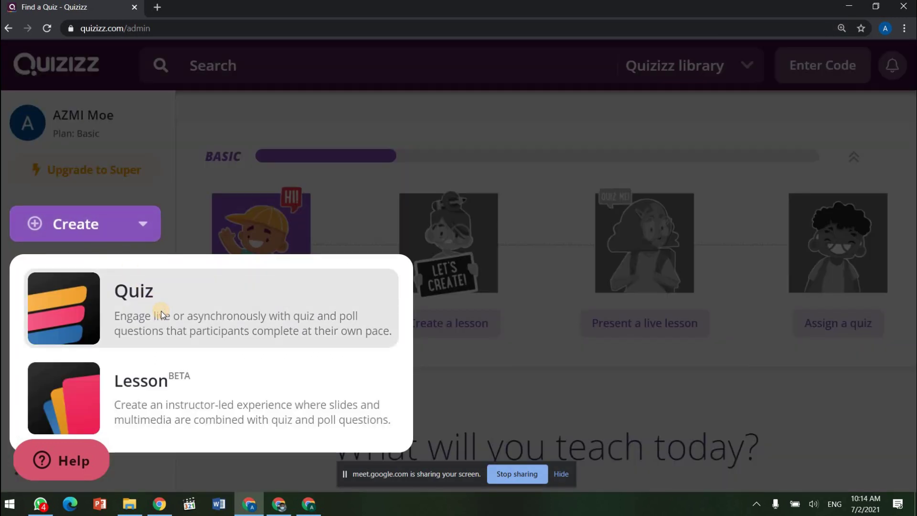
- Create a quiz named 'Hindari Rokok' under the Social Studies subject
{"action": "left_click", "coordinate": [161, 311]}
{"action": "scroll", "coordinate": [380, 244], "scroll_direction": "down", "scroll_amount": 1}
{"action": "scroll", "coordinate": [382, 246], "scroll_direction": "down", "scroll_amount": 1}
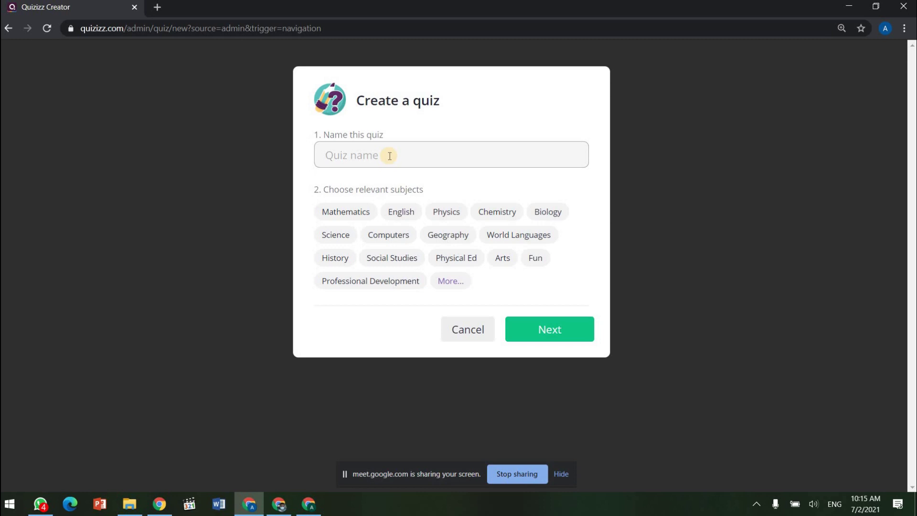
{"action": "type", "text": "Hindari Rokok"}
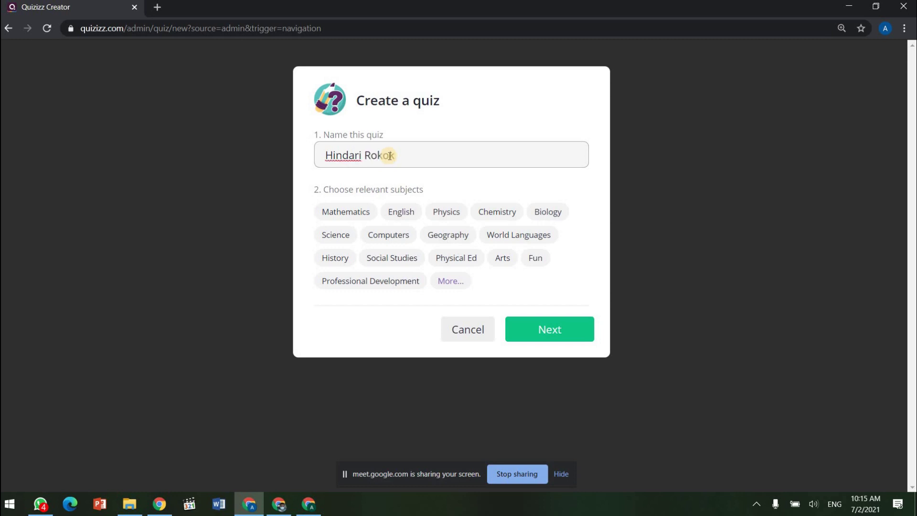
{"action": "left_click", "coordinate": [402, 211]}
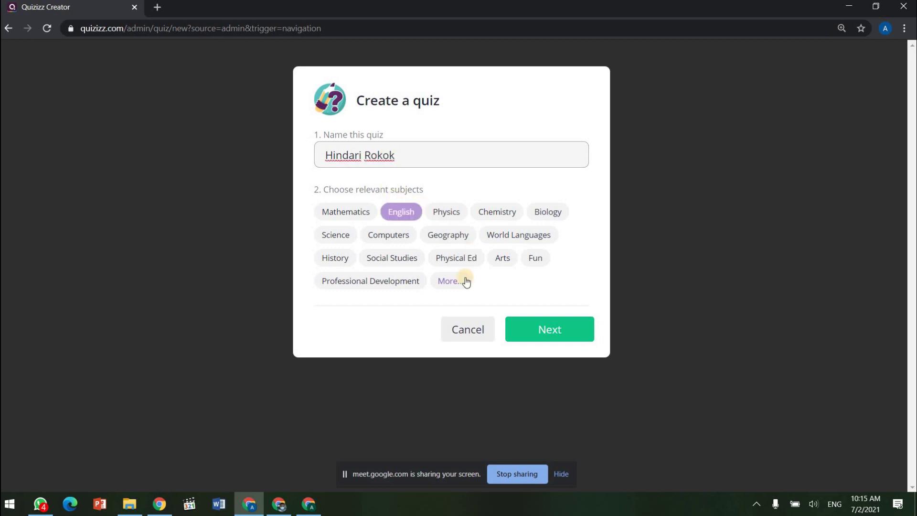
{"action": "left_click", "coordinate": [399, 266]}
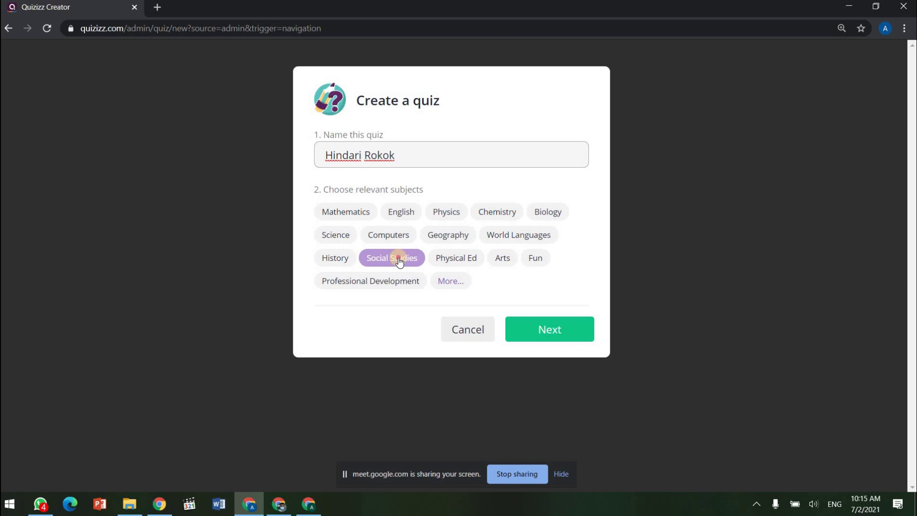
{"action": "left_click", "coordinate": [540, 329]}
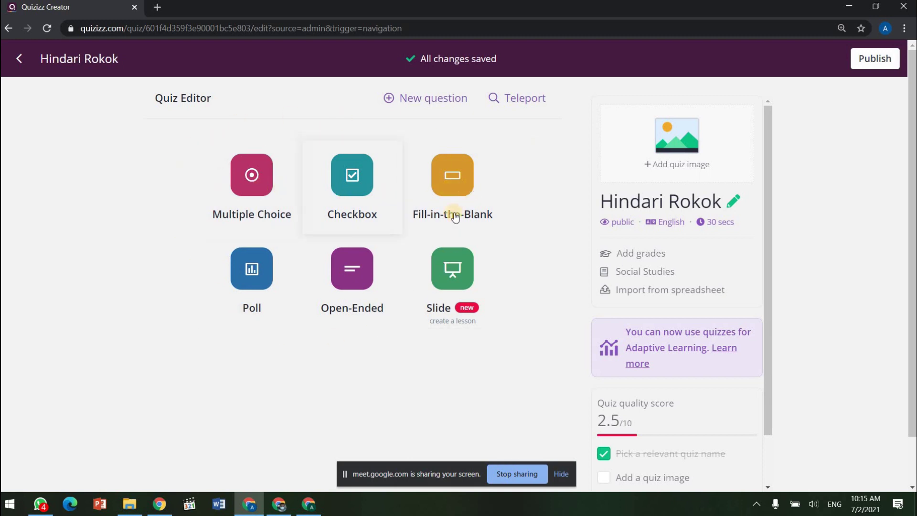
- Add a Multiple Choice question as Question 1
{"action": "left_click", "coordinate": [264, 194]}
{"action": "left_click", "coordinate": [262, 179]}
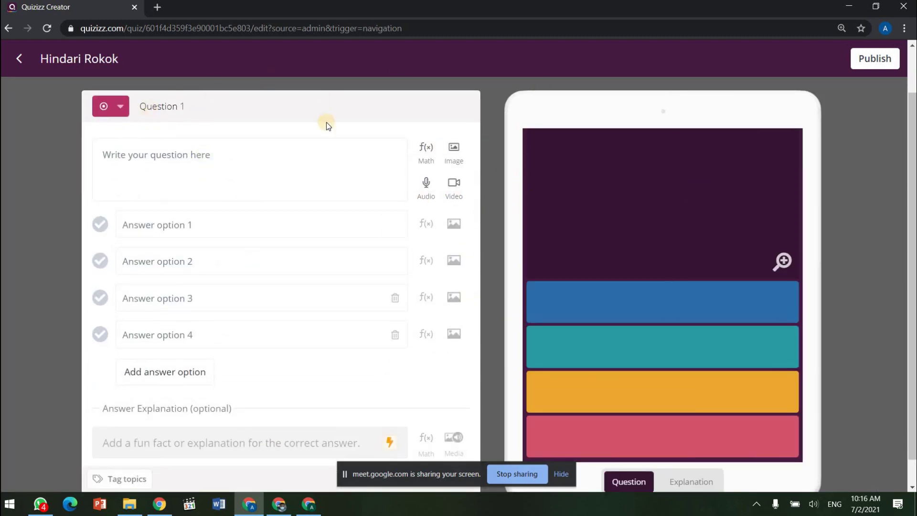
- Enter 'Pilih frasa yang sesuai dengan gambar' as Question 1's text
{"action": "left_click", "coordinate": [210, 160]}
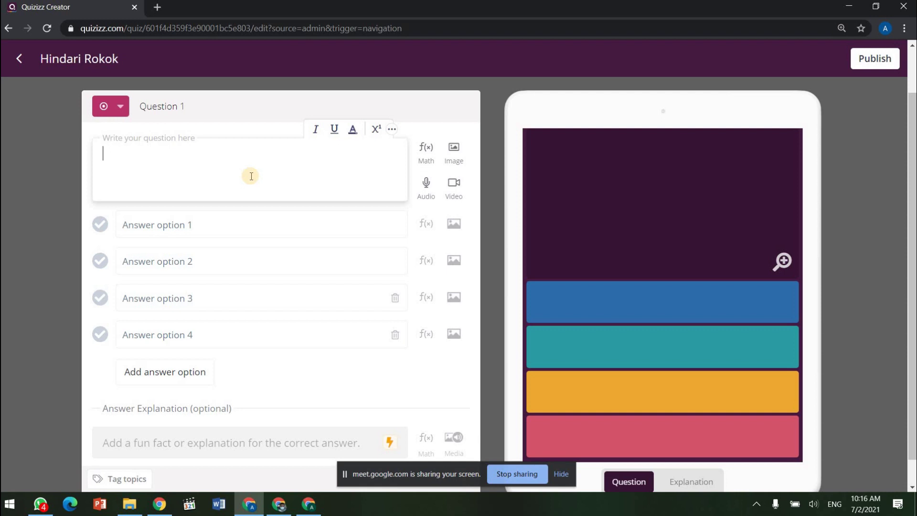
{"action": "left_click", "coordinate": [453, 149]}
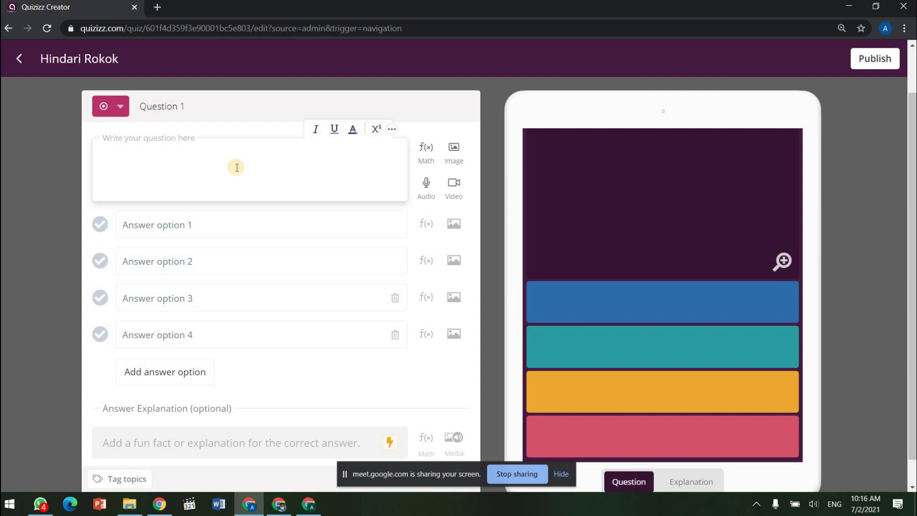
{"action": "type", "text": "lih frasa"}
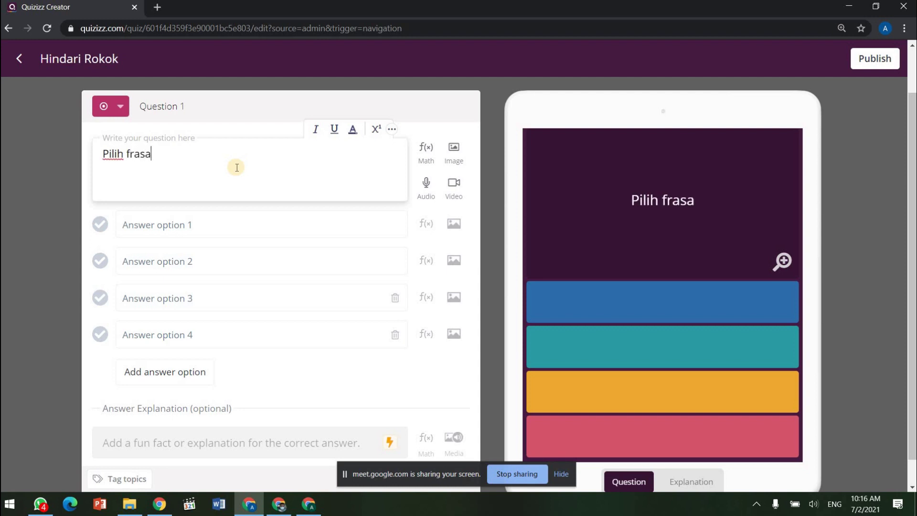
{"action": "type", "text": " yang sesuai d"}
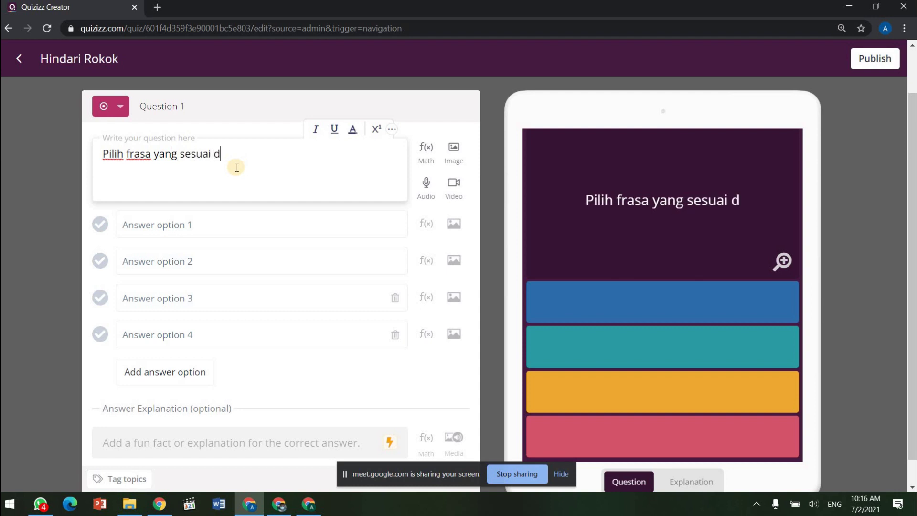
{"action": "type", "text": "engan gambar"}
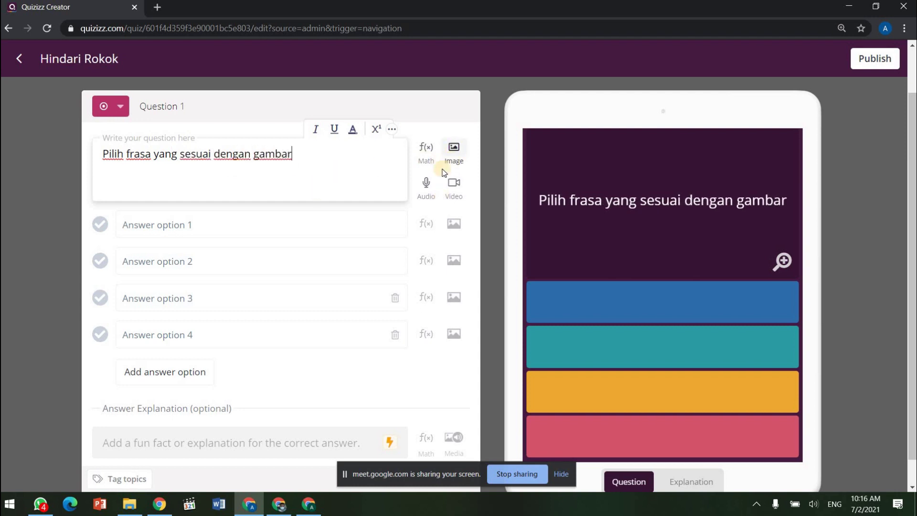
- Upload the 09_38_17 teacher-and-schoolboy picture to Question 1
{"action": "left_click", "coordinate": [459, 156]}
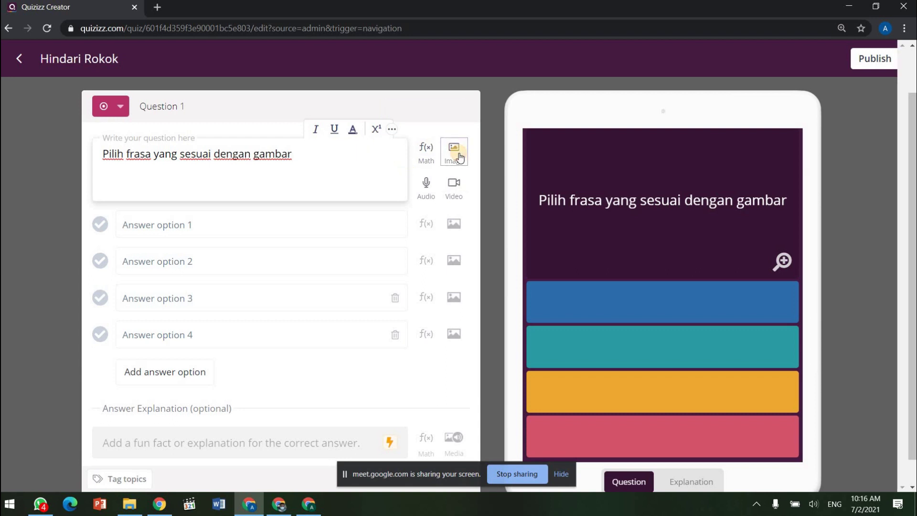
{"action": "left_click", "coordinate": [479, 162]}
{"action": "left_click", "coordinate": [53, 111]}
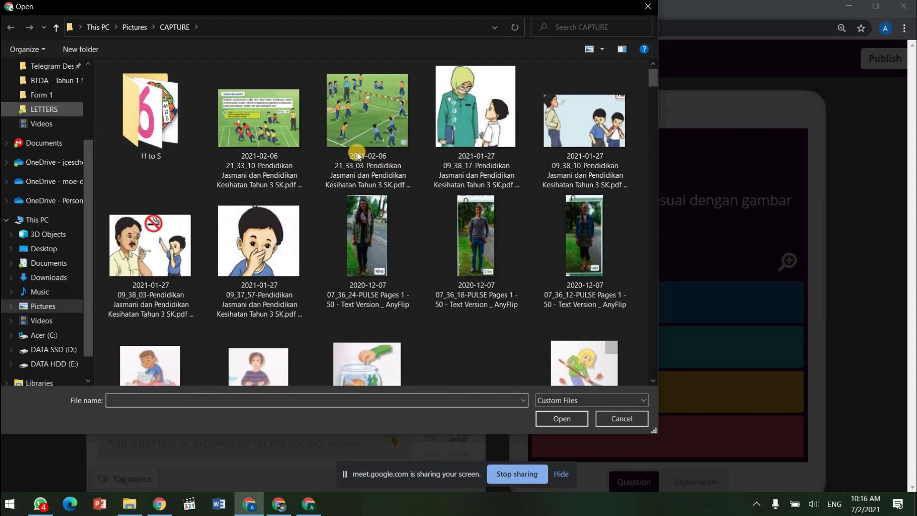
{"action": "double_click", "coordinate": [493, 113]}
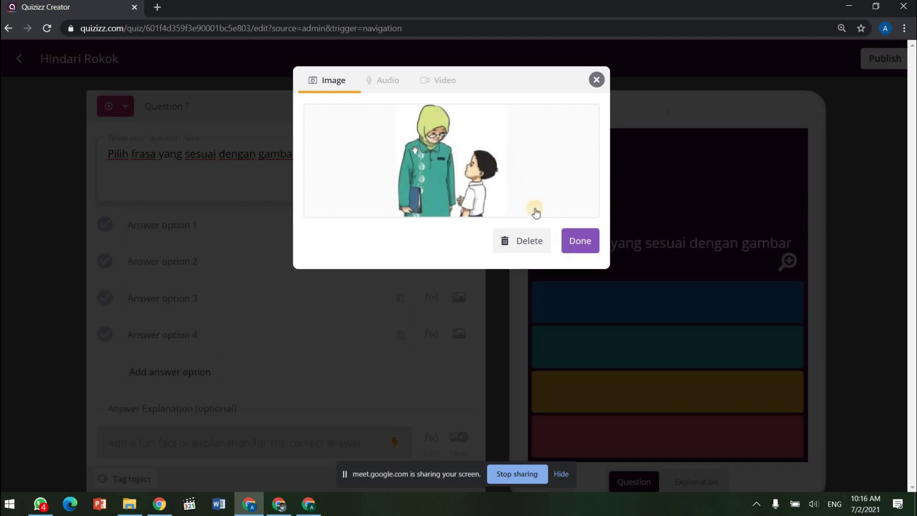
{"action": "left_click", "coordinate": [577, 246]}
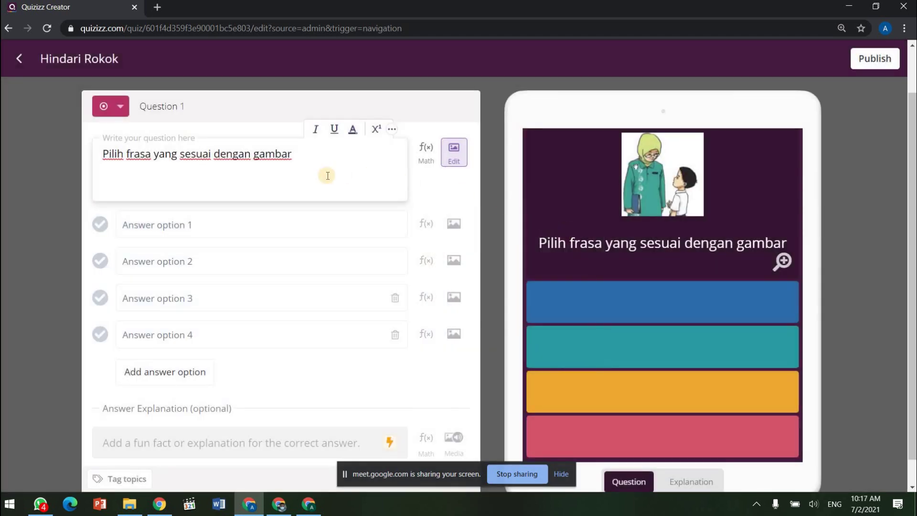
- Fill the first two answers: 'laporkan kepada guru' and 'tutup hidung dan mulut'
{"action": "left_click", "coordinate": [179, 225]}
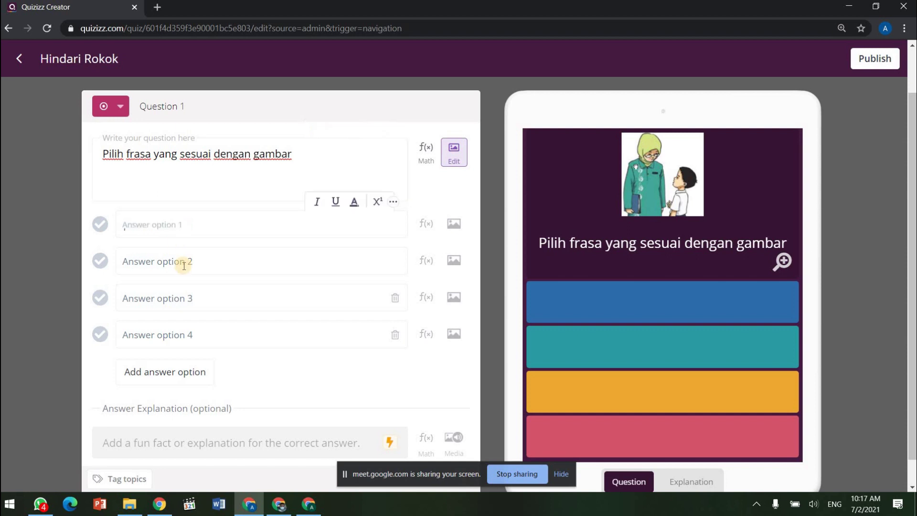
{"action": "key", "text": "Tab"}
{"action": "key", "text": "Tab"}
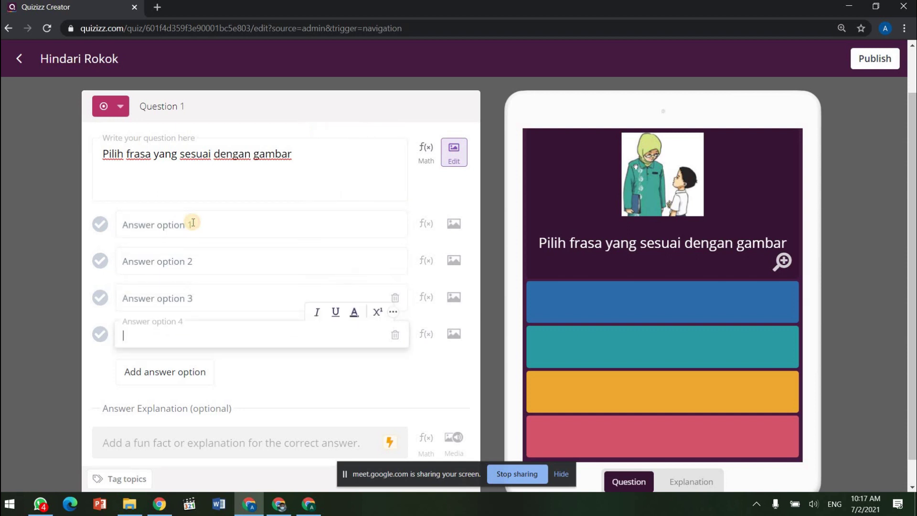
{"action": "left_click", "coordinate": [193, 222]}
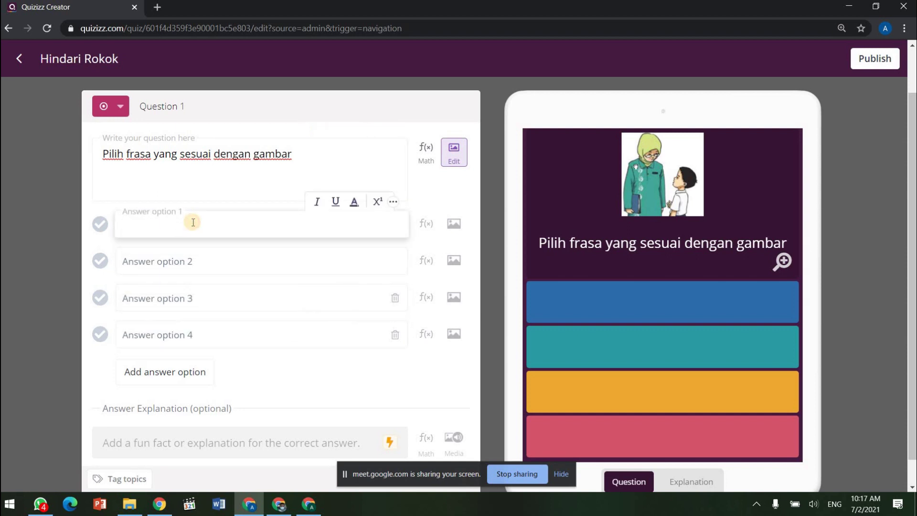
{"action": "key", "text": "Caps_Lock"}
{"action": "type", "text": ";apo"}
{"action": "key", "text": "BackSpace"}
{"action": "type", "text": "laporkan kepada guru"}
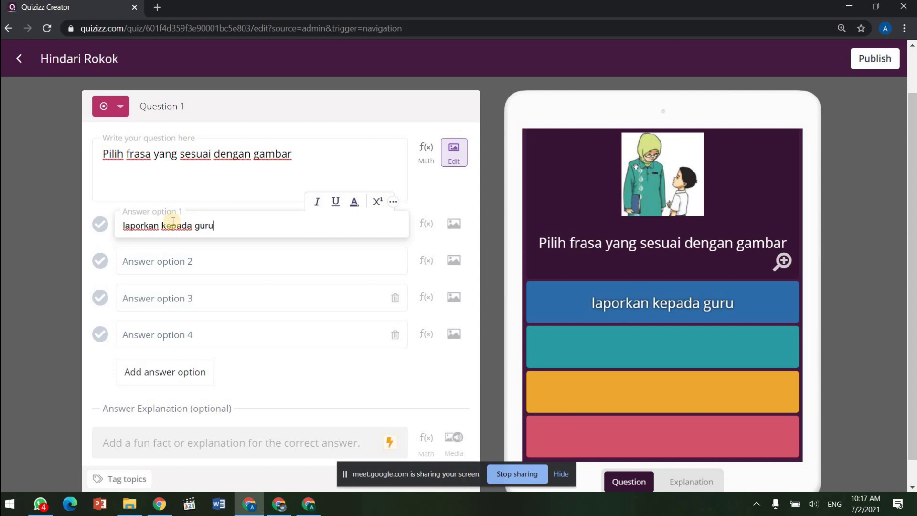
{"action": "left_click", "coordinate": [191, 263]}
{"action": "type", "text": "tutup hidung dan mul"}
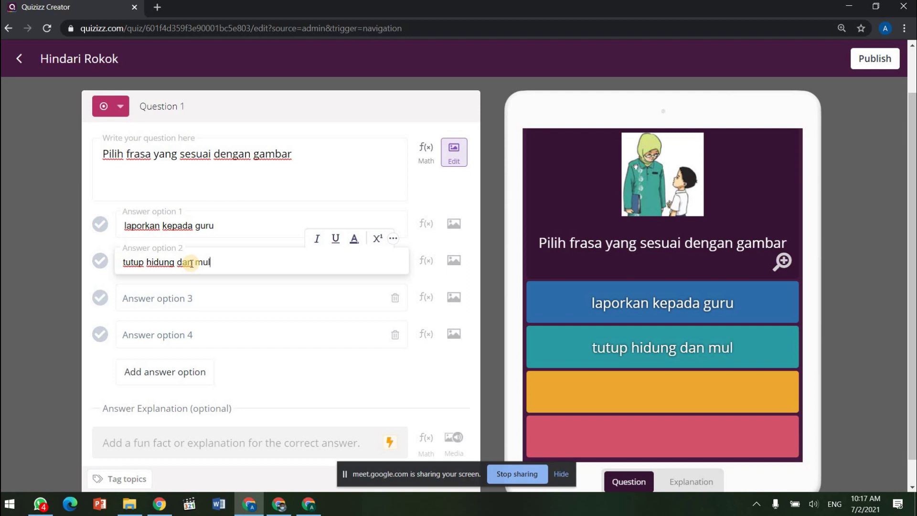
{"action": "type", "text": "ut"}
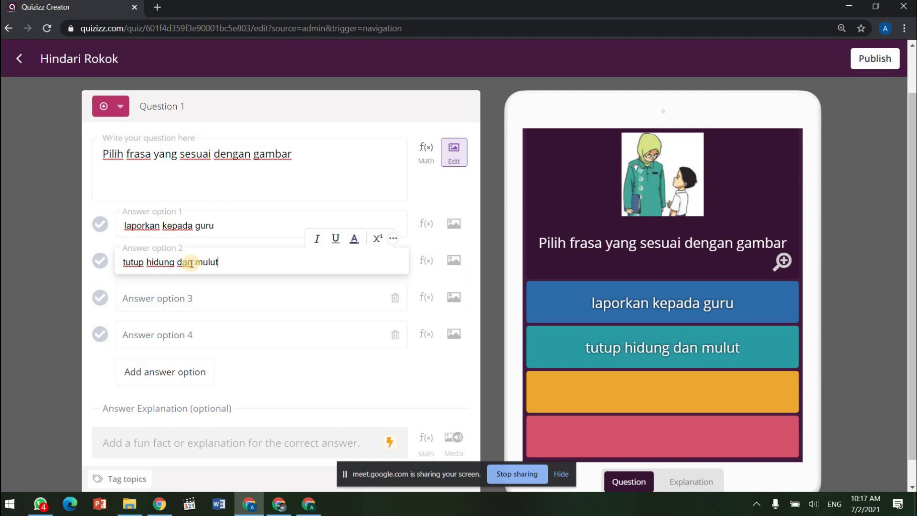
- Add answers 'katakan tidak pada perokok' and 'lari dari perokok', marking 'laporkan kepada guru' correct
{"action": "left_click", "coordinate": [183, 305]}
{"action": "type", "text": "katakan"}
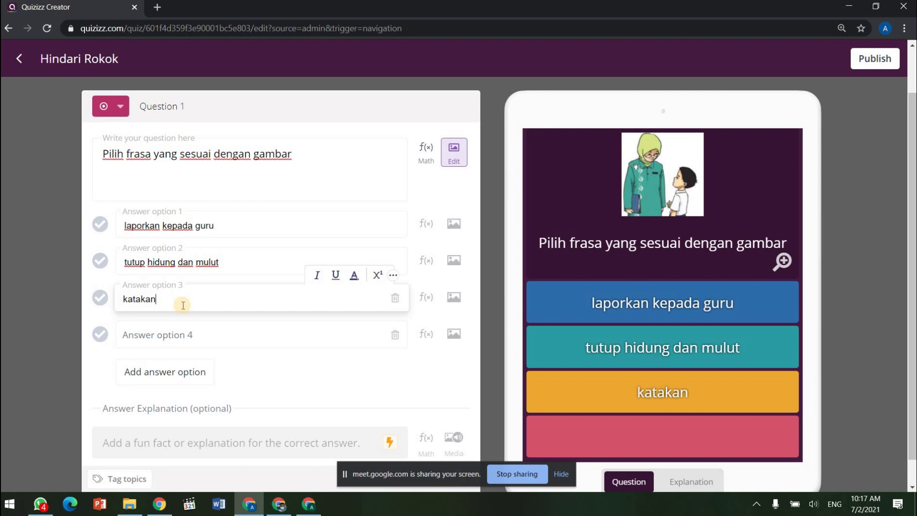
{"action": "type", "text": " tidak pada p"}
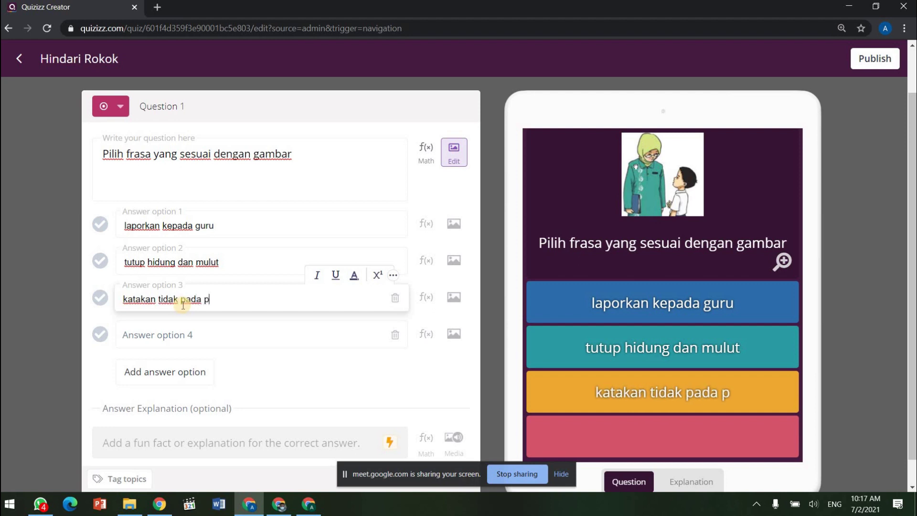
{"action": "type", "text": "erokok"}
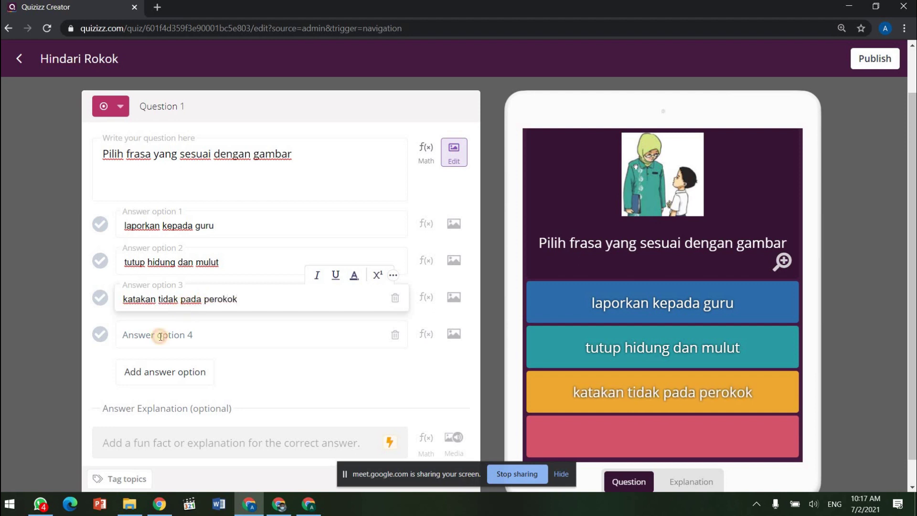
{"action": "left_click", "coordinate": [160, 337]}
{"action": "type", "text": "lari dari"}
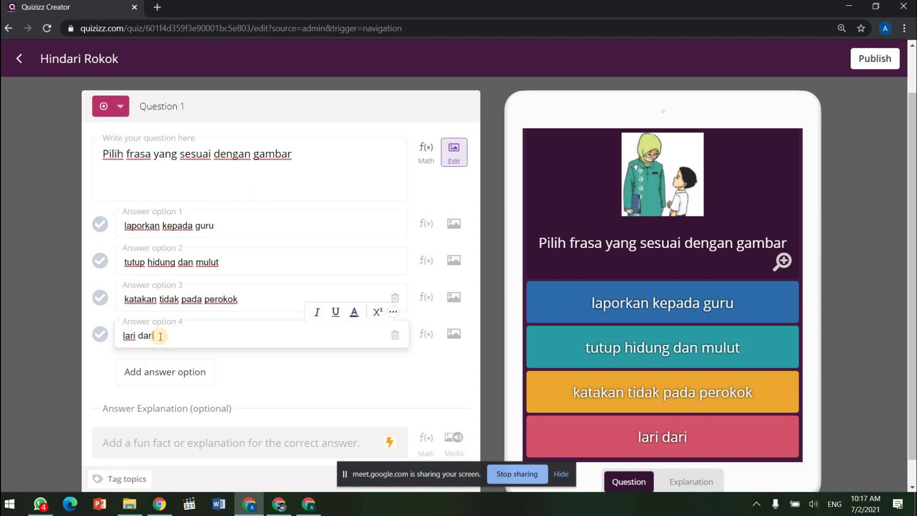
{"action": "type", "text": " perokok"}
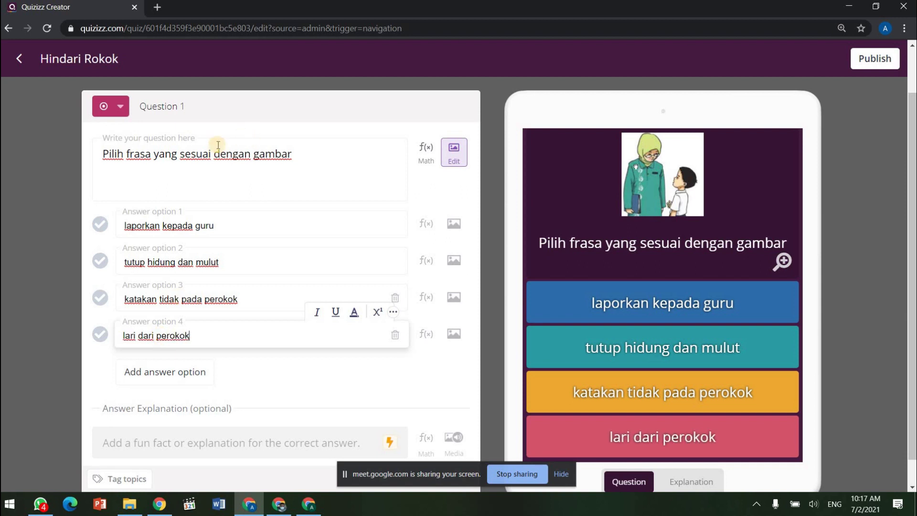
{"action": "left_click", "coordinate": [106, 230]}
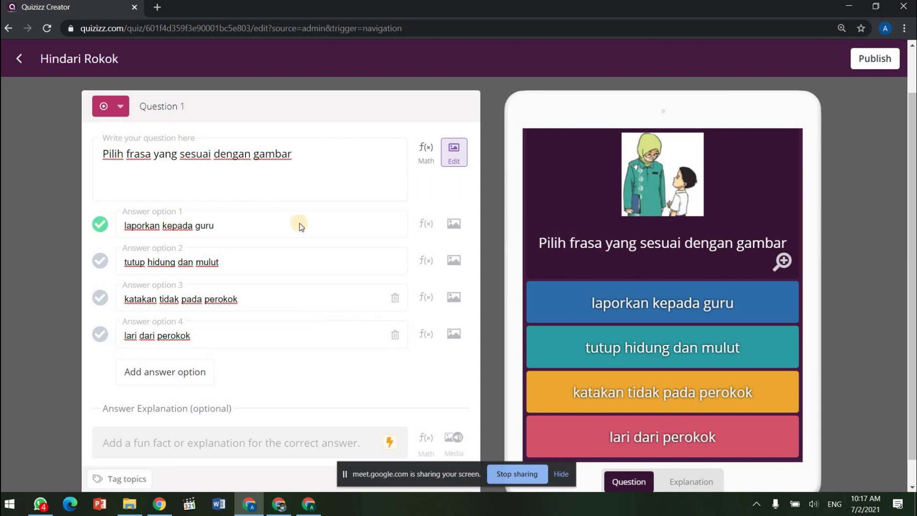
{"action": "scroll", "coordinate": [363, 253], "scroll_direction": "down", "scroll_amount": 1}
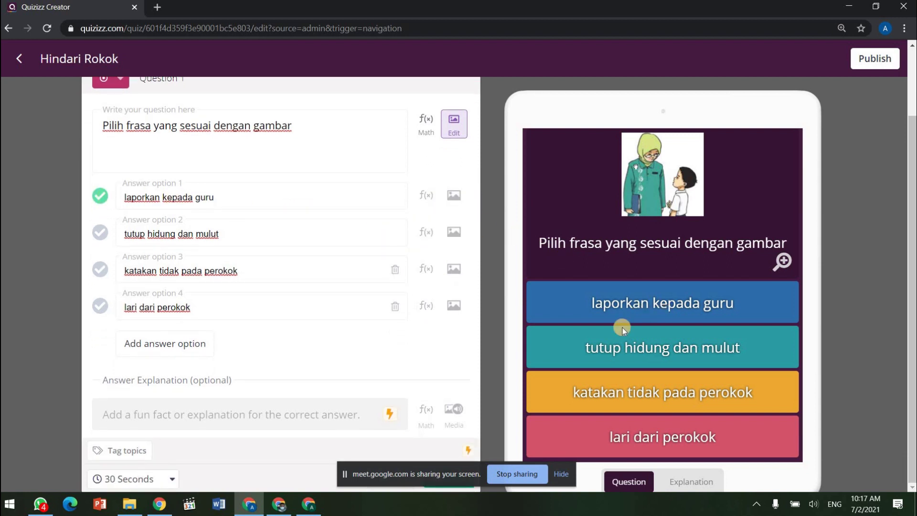
- Close the screen-sharing notice and save Question 1
{"action": "left_click", "coordinate": [561, 474]}
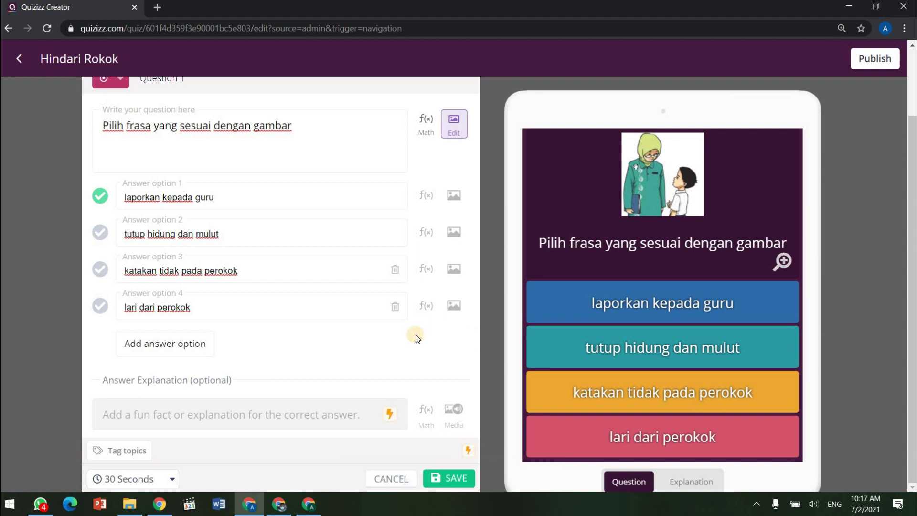
{"action": "left_click", "coordinate": [454, 478]}
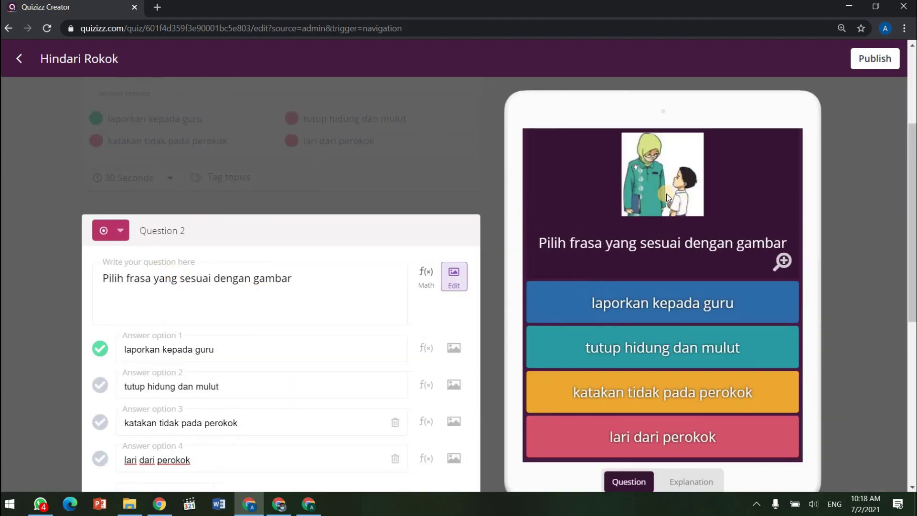
- Replace Question 2's picture with 09_38_10, showing boys near a smoker
{"action": "scroll", "coordinate": [429, 281], "scroll_direction": "down", "scroll_amount": 1}
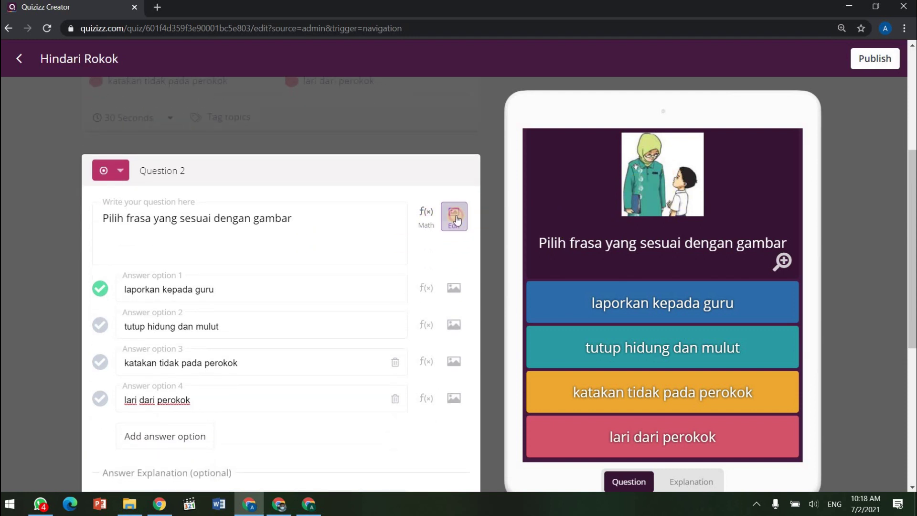
{"action": "left_click", "coordinate": [456, 219]}
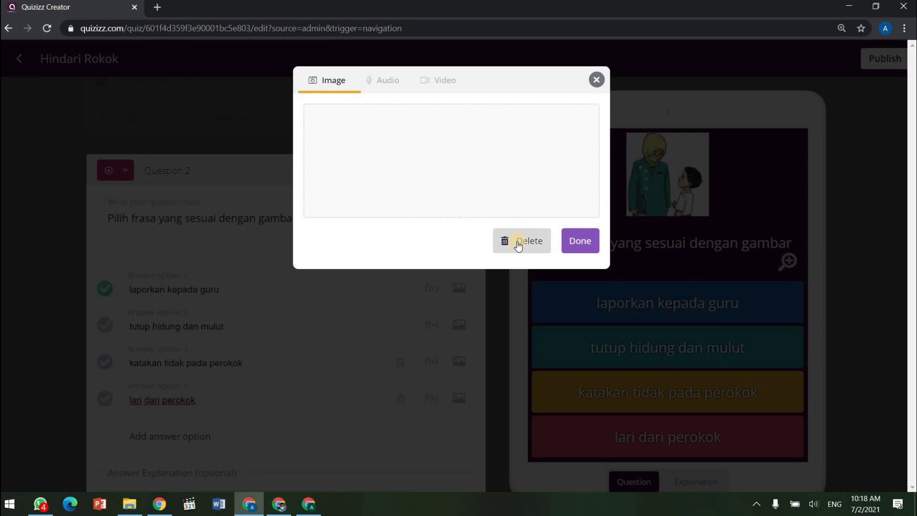
{"action": "left_click", "coordinate": [516, 243]}
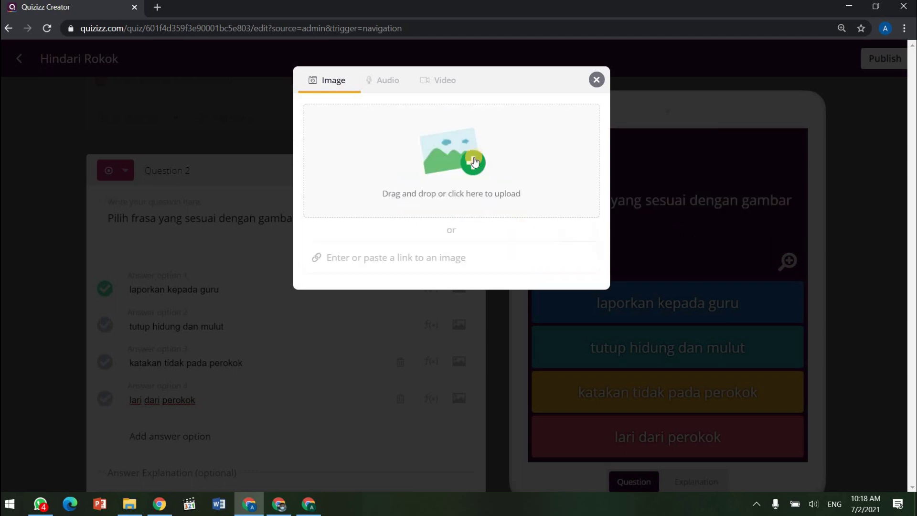
{"action": "left_click", "coordinate": [473, 160]}
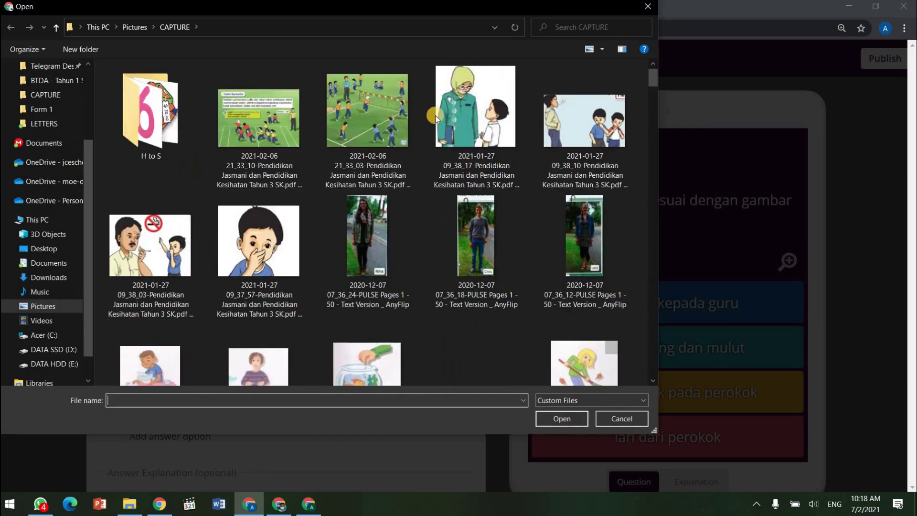
{"action": "double_click", "coordinate": [588, 112]}
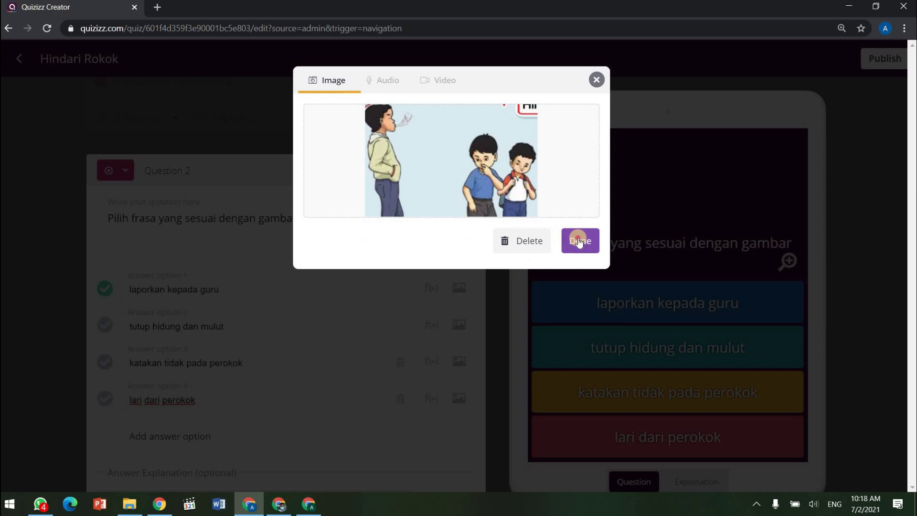
{"action": "left_click", "coordinate": [263, 265]}
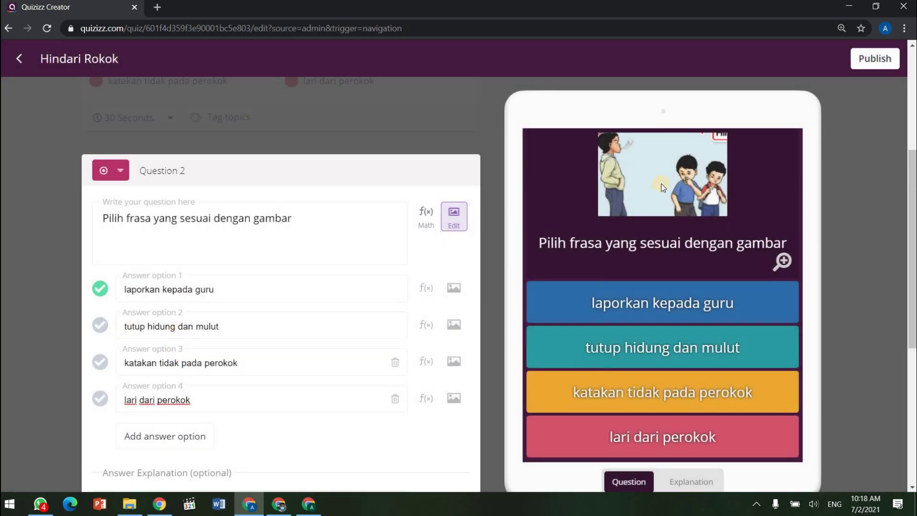
- Mark 'lari dari perokok' as the correct answer and save Question 2
{"action": "left_click", "coordinate": [100, 400]}
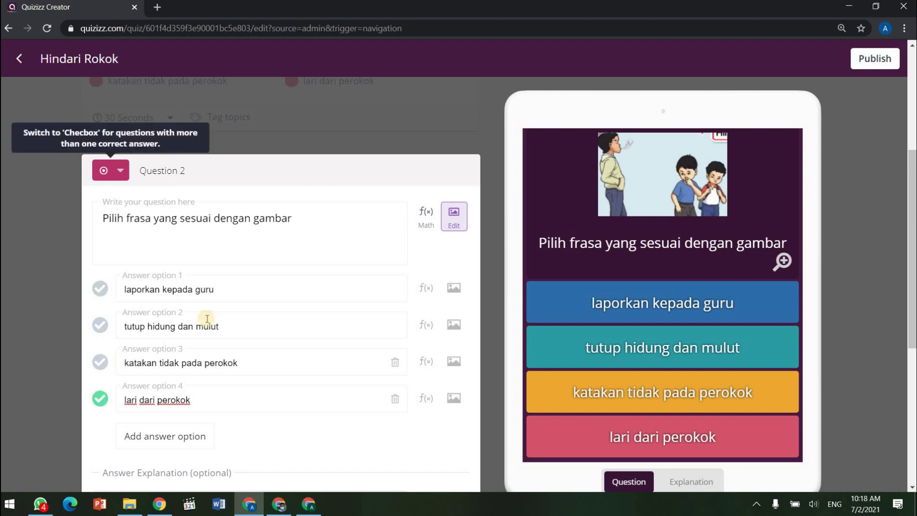
{"action": "scroll", "coordinate": [413, 282], "scroll_direction": "down", "scroll_amount": 3}
{"action": "scroll", "coordinate": [412, 279], "scroll_direction": "up", "scroll_amount": 2}
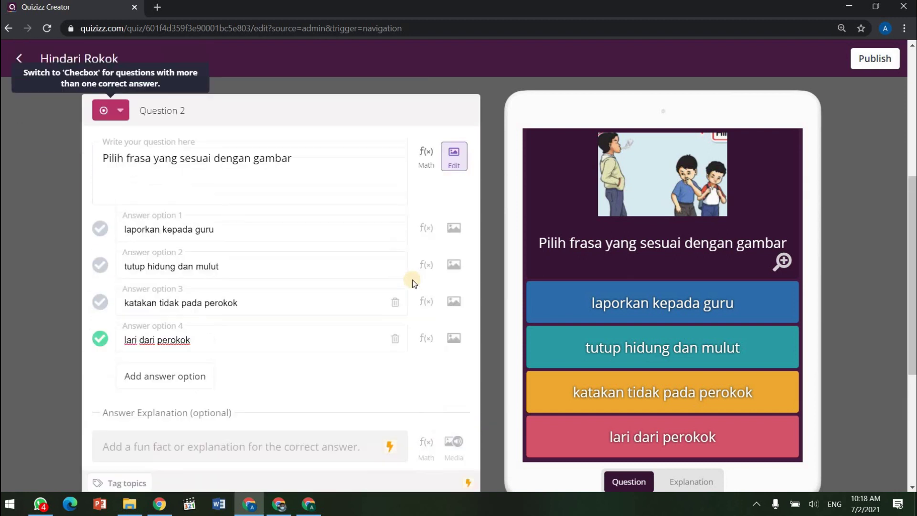
{"action": "scroll", "coordinate": [412, 279], "scroll_direction": "down", "scroll_amount": 1}
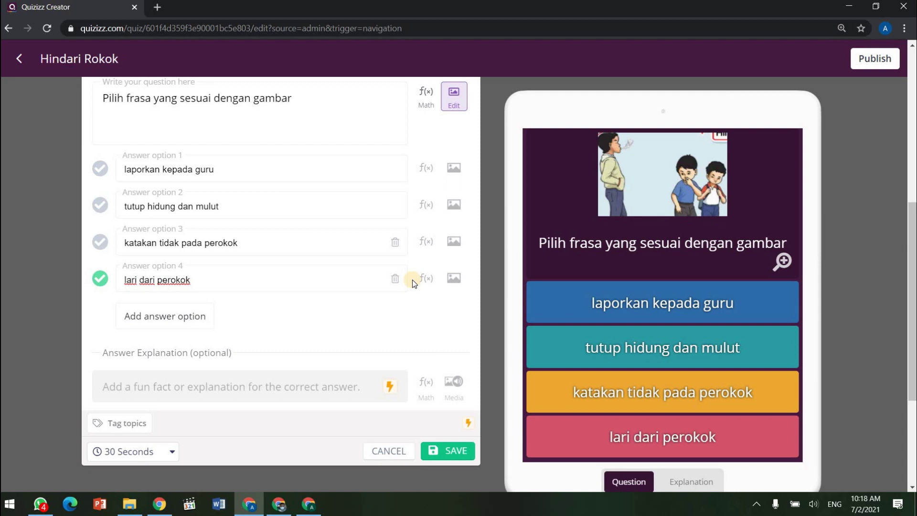
{"action": "scroll", "coordinate": [454, 277], "scroll_direction": "up", "scroll_amount": 2}
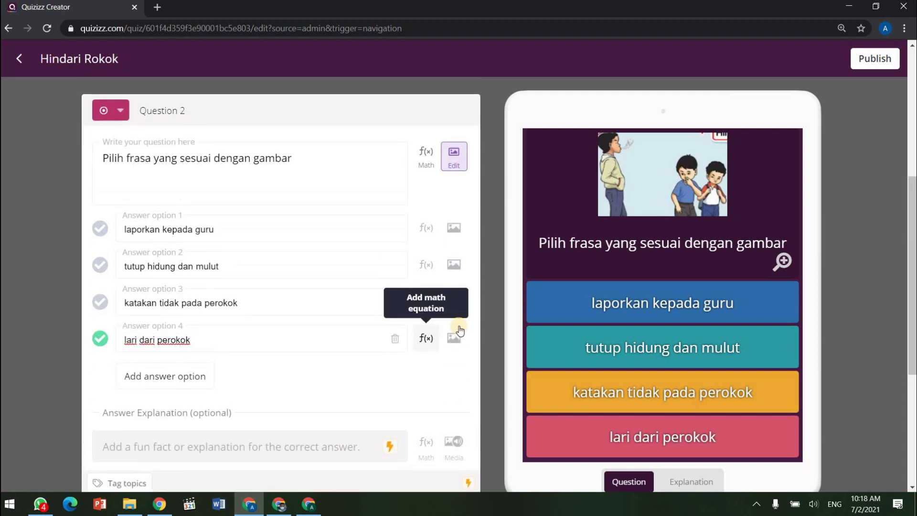
{"action": "scroll", "coordinate": [457, 380], "scroll_direction": "down", "scroll_amount": 1}
{"action": "scroll", "coordinate": [457, 381], "scroll_direction": "down", "scroll_amount": 2}
{"action": "left_click", "coordinate": [454, 388]}
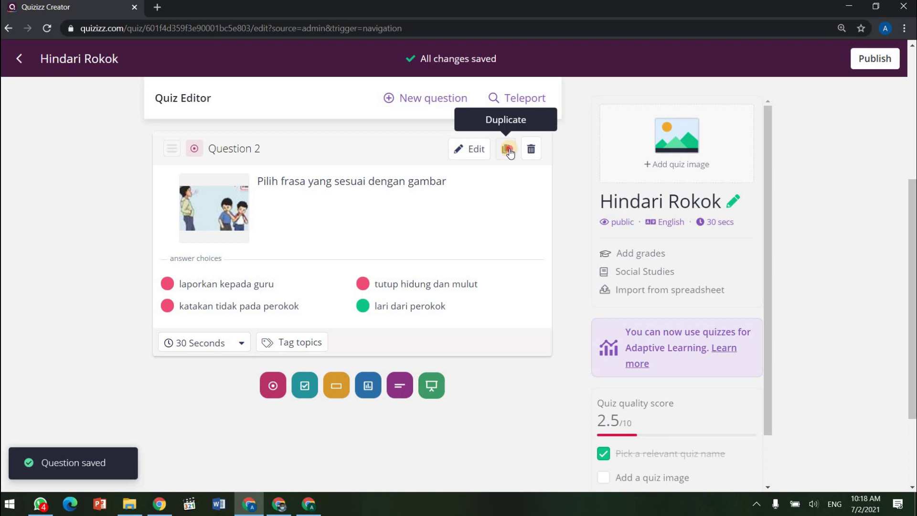
- Duplicate Question 2 and swap in the 09_37_57 boy-holding-nose picture
{"action": "left_click", "coordinate": [477, 243]}
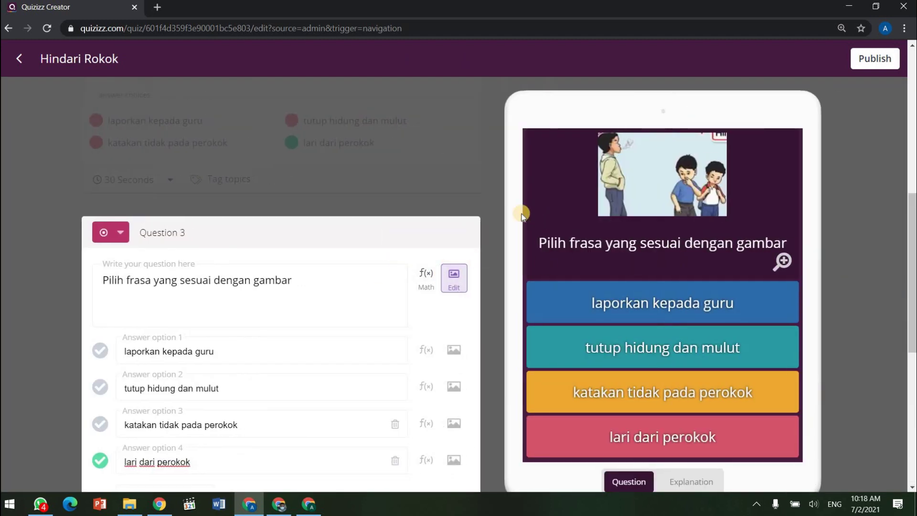
{"action": "left_click", "coordinate": [453, 219]}
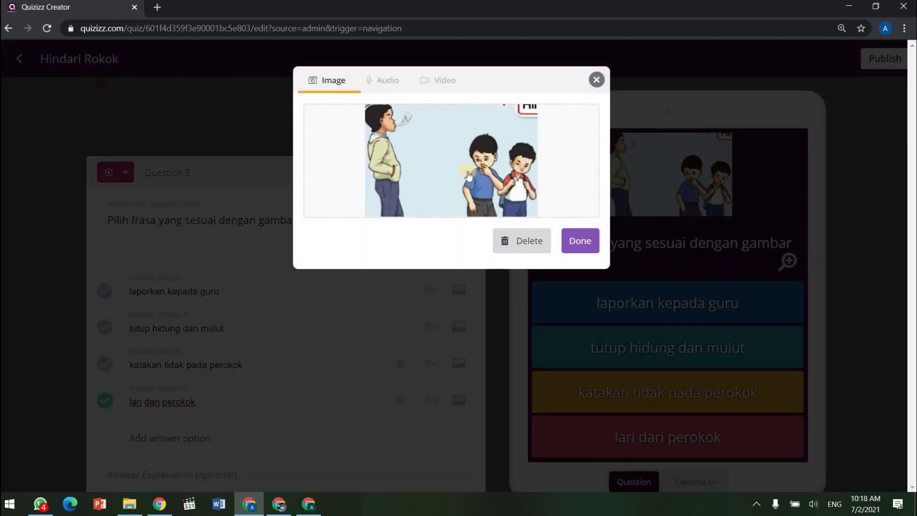
{"action": "left_click", "coordinate": [463, 164]}
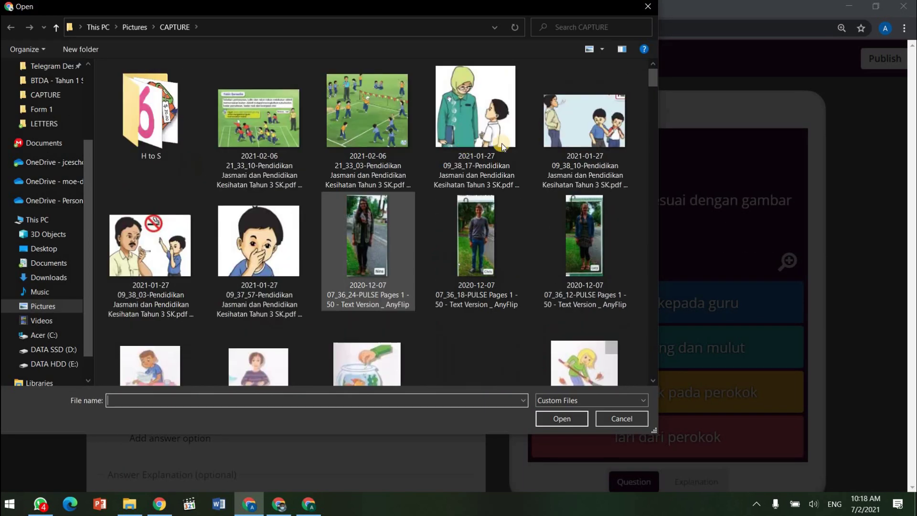
{"action": "double_click", "coordinate": [270, 258]}
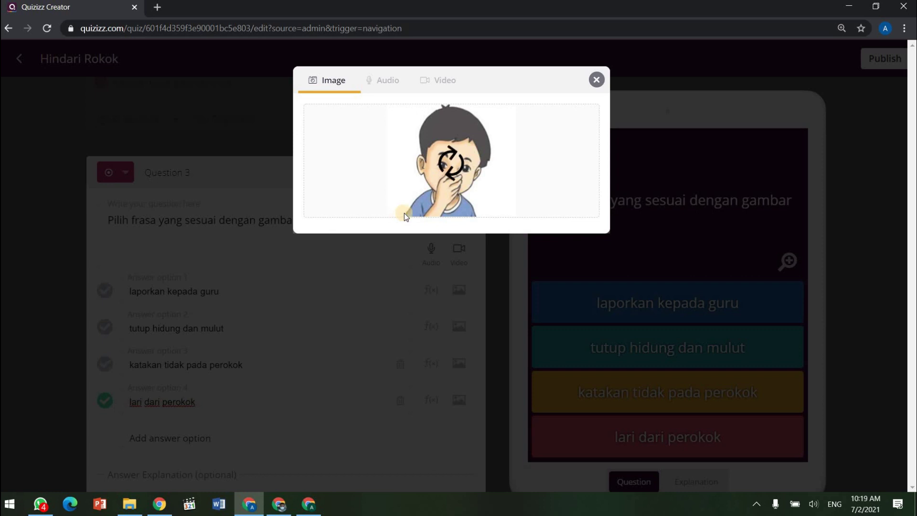
{"action": "left_click", "coordinate": [580, 242]}
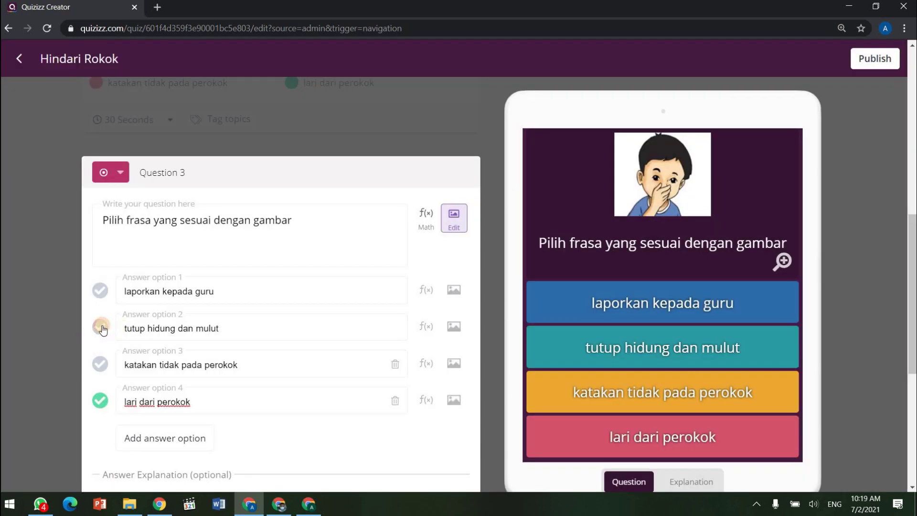
- Mark 'tutup hidung dan mulut' correct and save Question 3
{"action": "left_click", "coordinate": [100, 329]}
{"action": "scroll", "coordinate": [352, 319], "scroll_direction": "down", "scroll_amount": 4}
{"action": "left_click", "coordinate": [455, 393]}
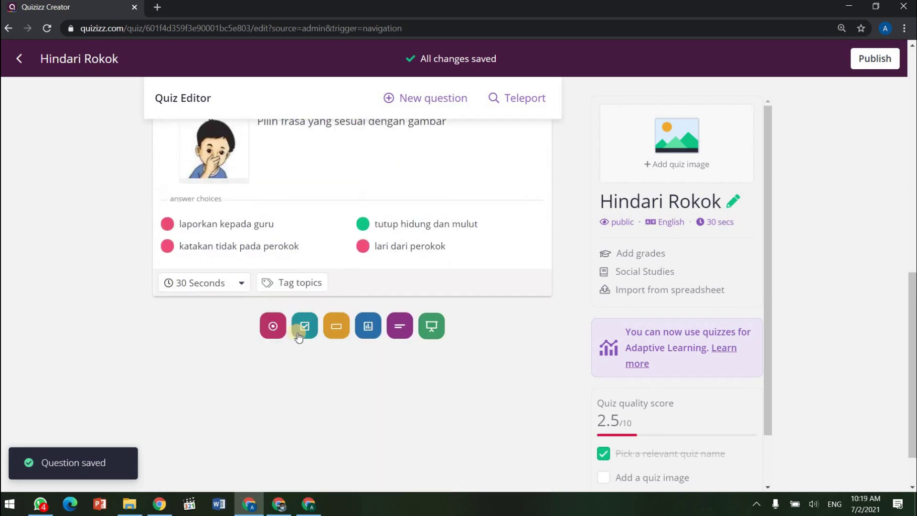
- Add fill-in-the-blank Question 4 reading '_________ membahayakan kesihatan'
{"action": "left_click", "coordinate": [337, 326]}
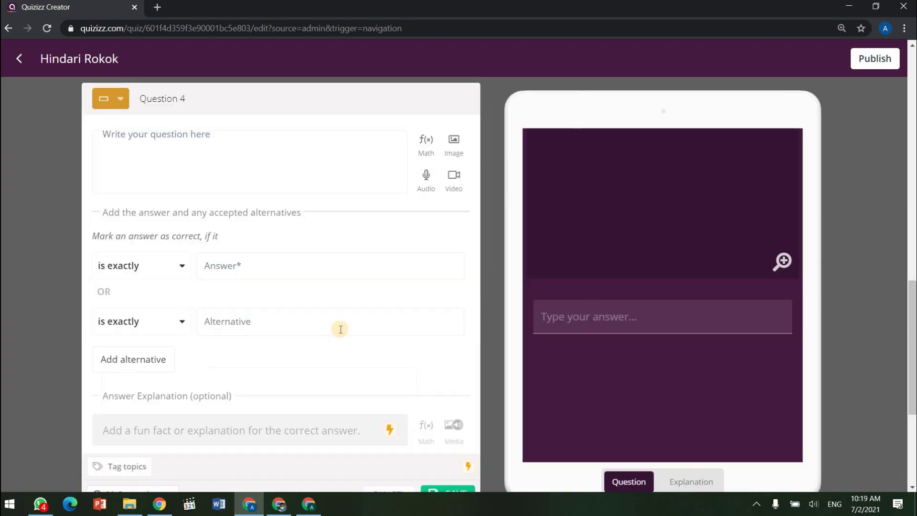
{"action": "left_click", "coordinate": [205, 157]}
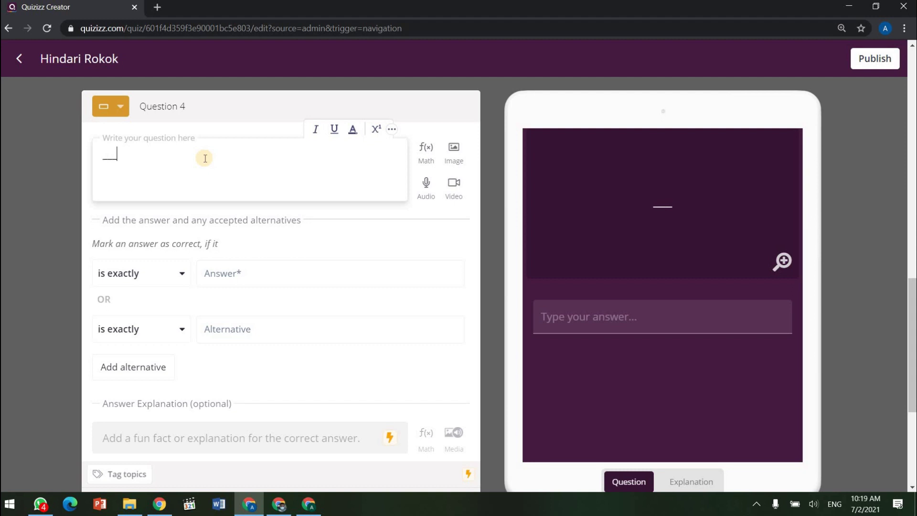
{"action": "type", "text": "_________ memb"}
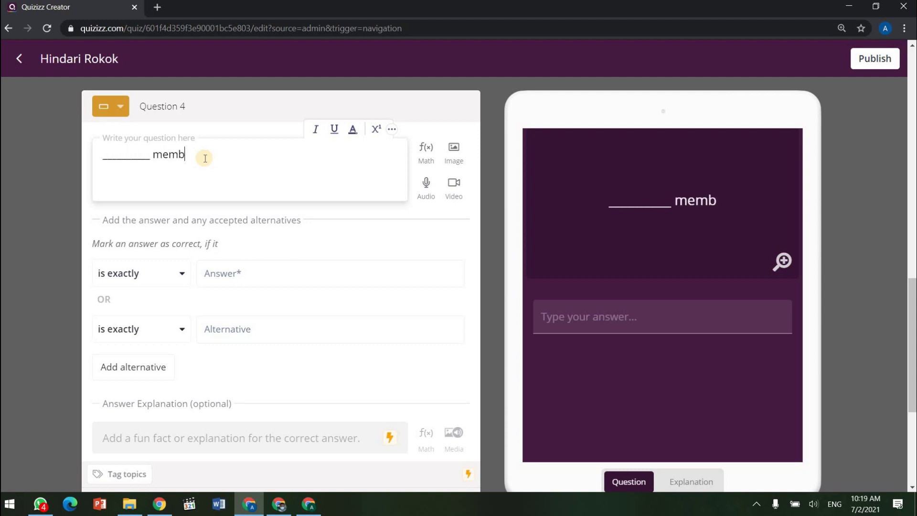
{"action": "type", "text": "ahayakan kesihatan"}
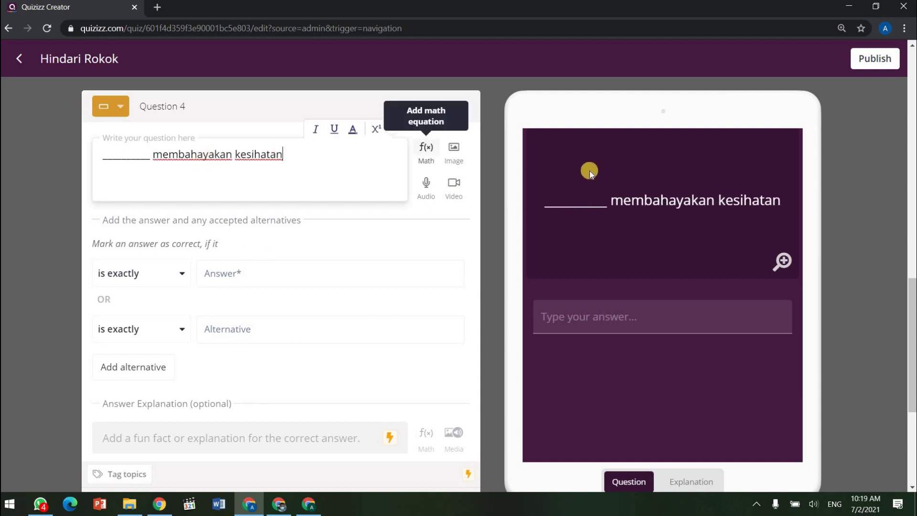
- Start adding a picture to Question 4, cancel the computer file browser, and open a new browser tab
{"action": "left_click", "coordinate": [451, 154]}
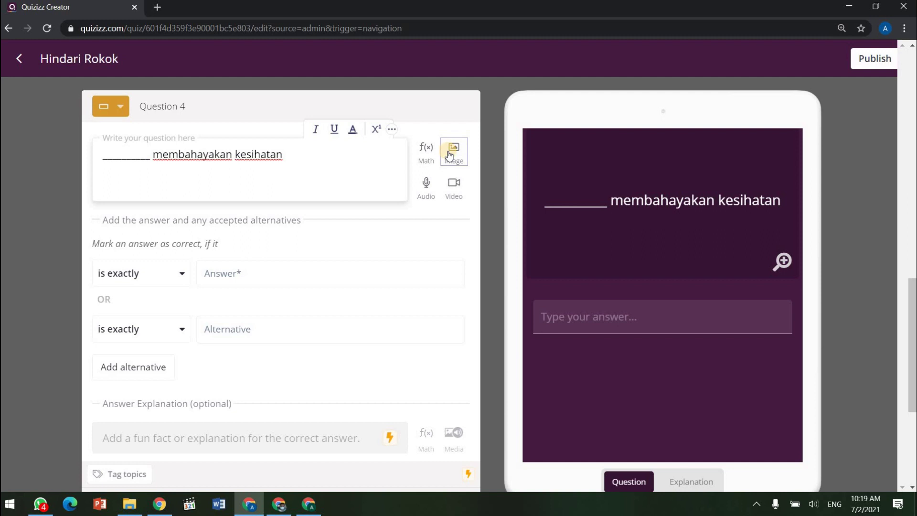
{"action": "left_click", "coordinate": [480, 152]}
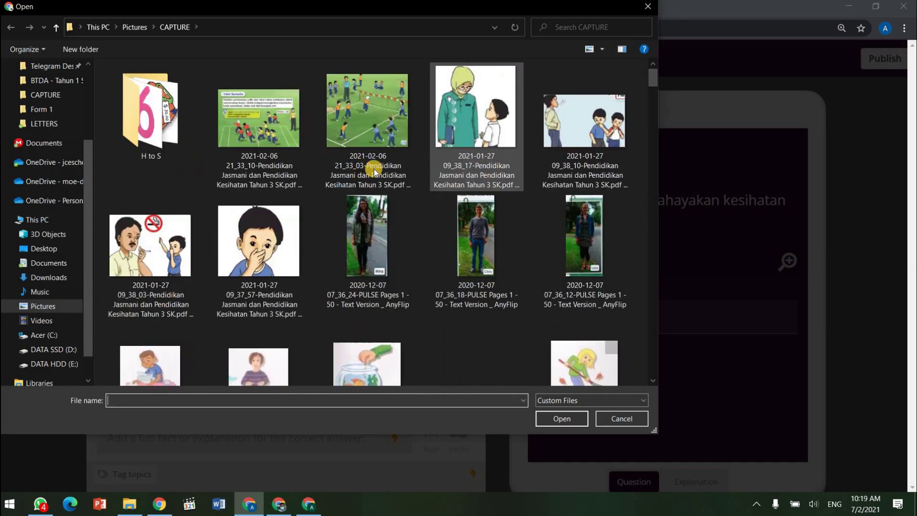
{"action": "scroll", "coordinate": [374, 169], "scroll_direction": "down", "scroll_amount": 2}
{"action": "scroll", "coordinate": [317, 180], "scroll_direction": "up", "scroll_amount": 2}
{"action": "scroll", "coordinate": [404, 130], "scroll_direction": "down", "scroll_amount": 2}
{"action": "scroll", "coordinate": [404, 130], "scroll_direction": "up", "scroll_amount": 3}
{"action": "left_click", "coordinate": [646, 10]}
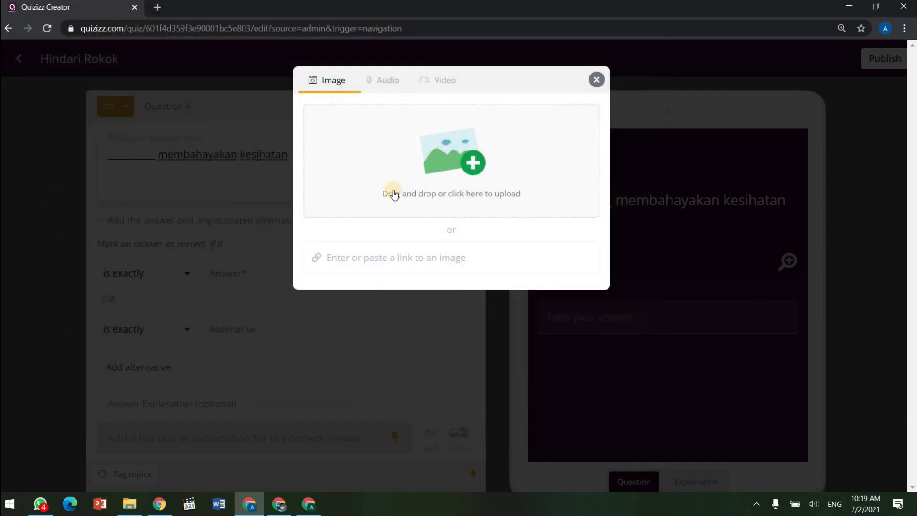
{"action": "left_click", "coordinate": [160, 8]}
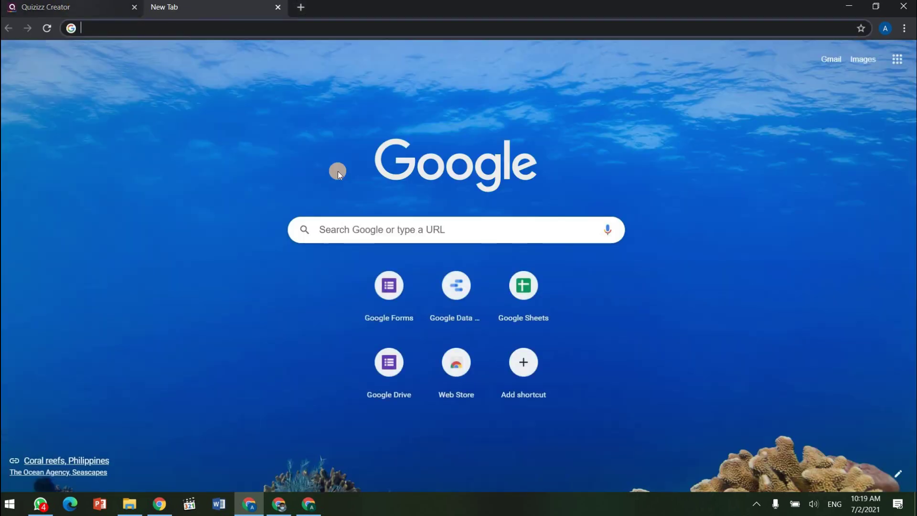
- Search Google for 'rokok membahayakan kesihatan' using the suggested query
{"action": "left_click", "coordinate": [212, 22]}
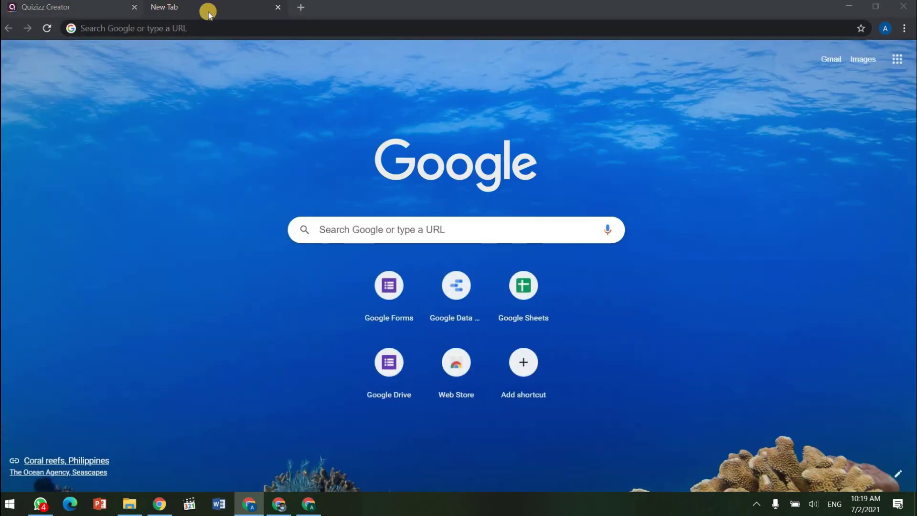
{"action": "key", "text": "Caps_Lock"}
{"action": "key", "text": "Caps_Lock"}
{"action": "type", "text": "rok"}
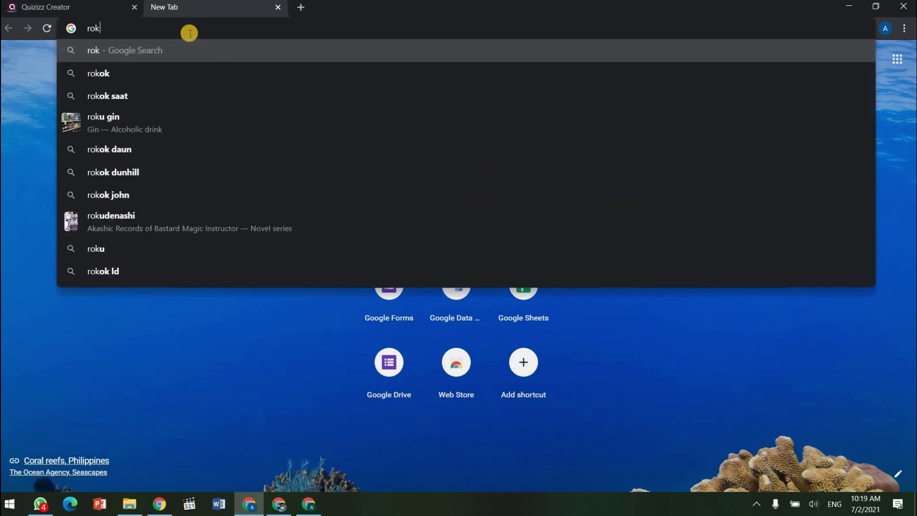
{"action": "type", "text": "ok memb"}
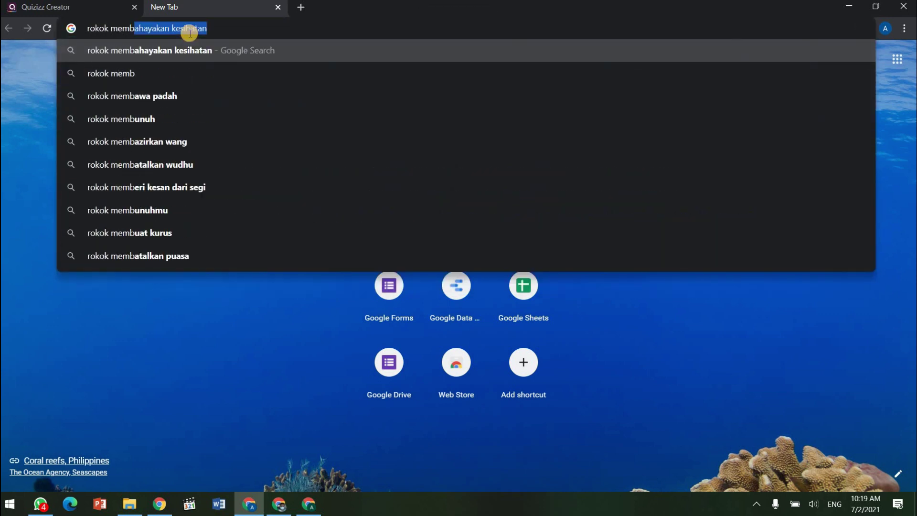
{"action": "key", "text": "Return"}
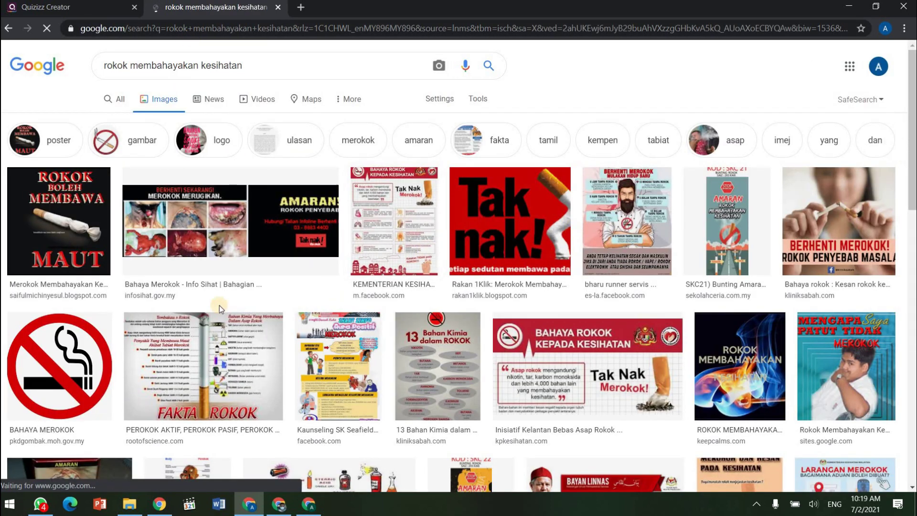
- Copy the image address of the BAHAYA MEROKOK no-smoking sign
{"action": "scroll", "coordinate": [193, 297], "scroll_direction": "down", "scroll_amount": 2}
{"action": "scroll", "coordinate": [202, 261], "scroll_direction": "up", "scroll_amount": 1}
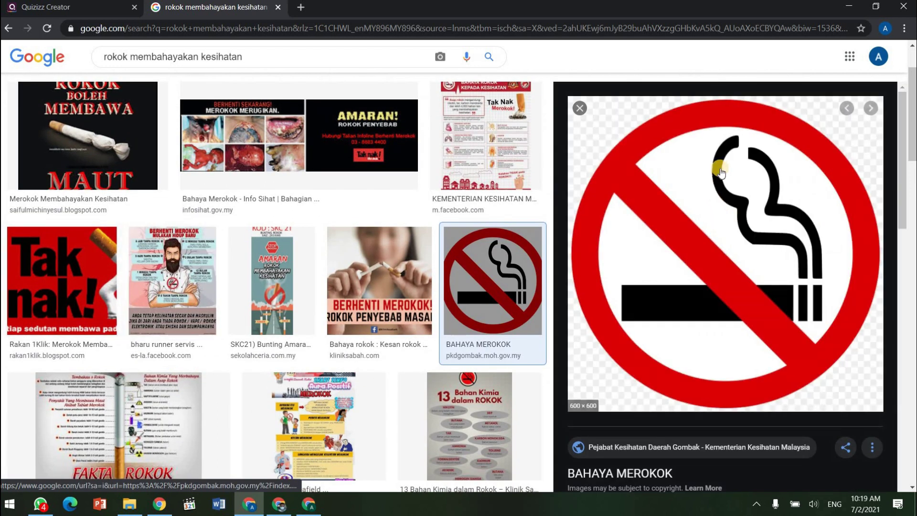
{"action": "right_click", "coordinate": [705, 192]}
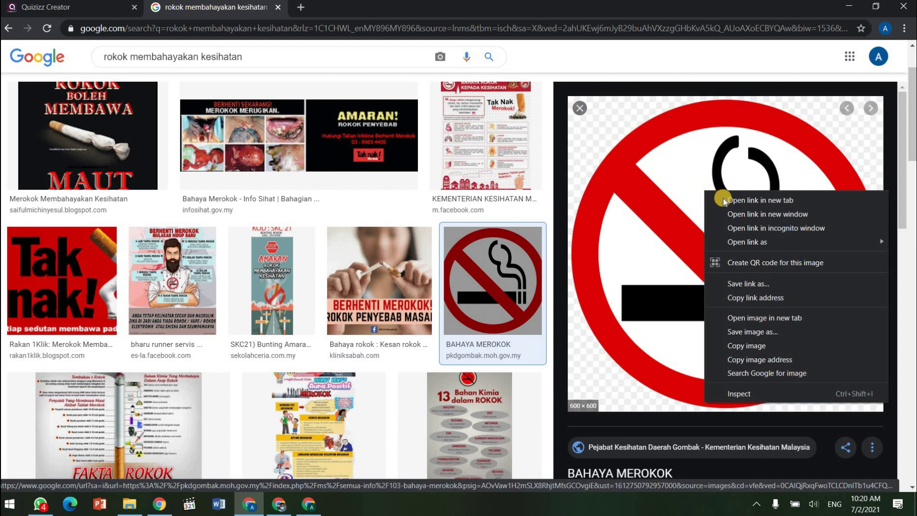
{"action": "left_click", "coordinate": [779, 365]}
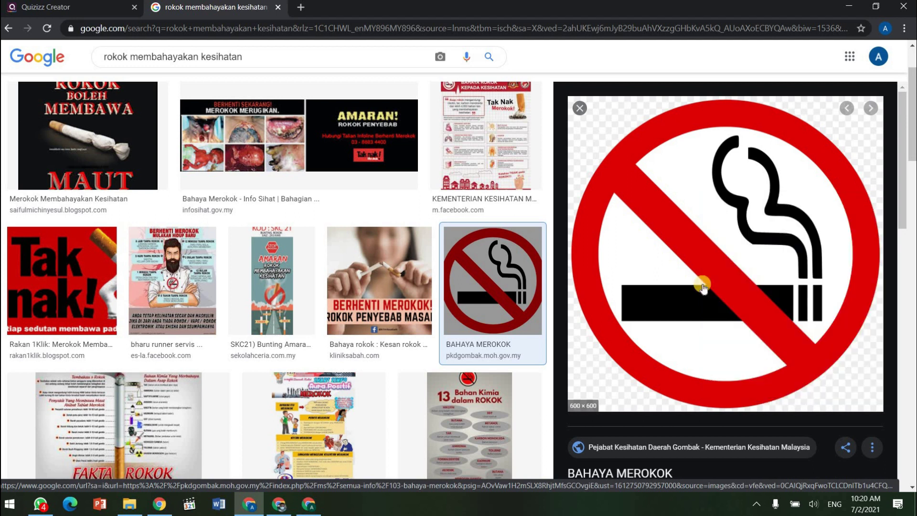
- Paste the no-smoking sign's image link into Question 4's image field and confirm it
{"action": "left_click", "coordinate": [70, 9]}
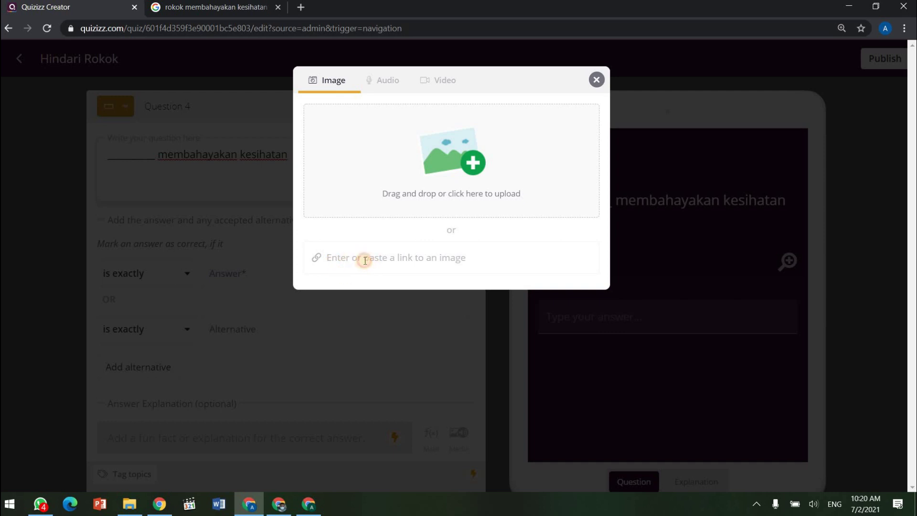
{"action": "right_click", "coordinate": [364, 260]}
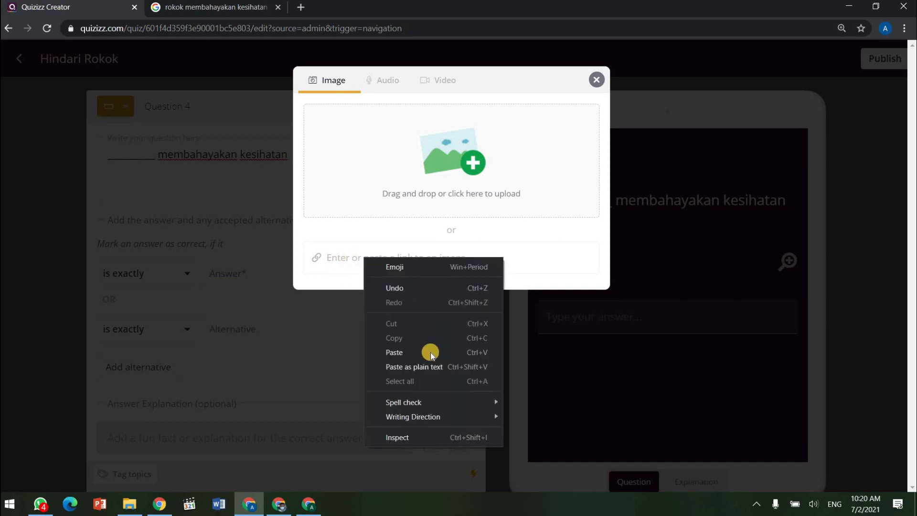
{"action": "left_click", "coordinate": [429, 353]}
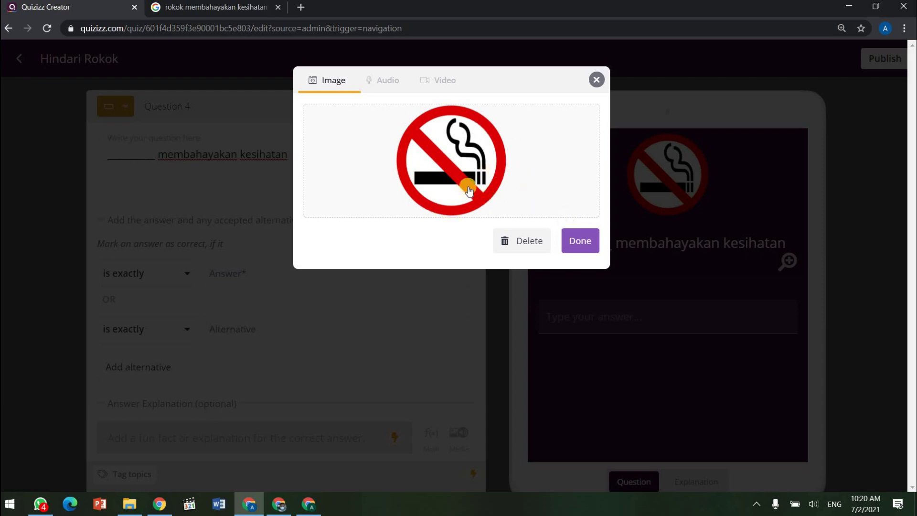
{"action": "left_click", "coordinate": [584, 243]}
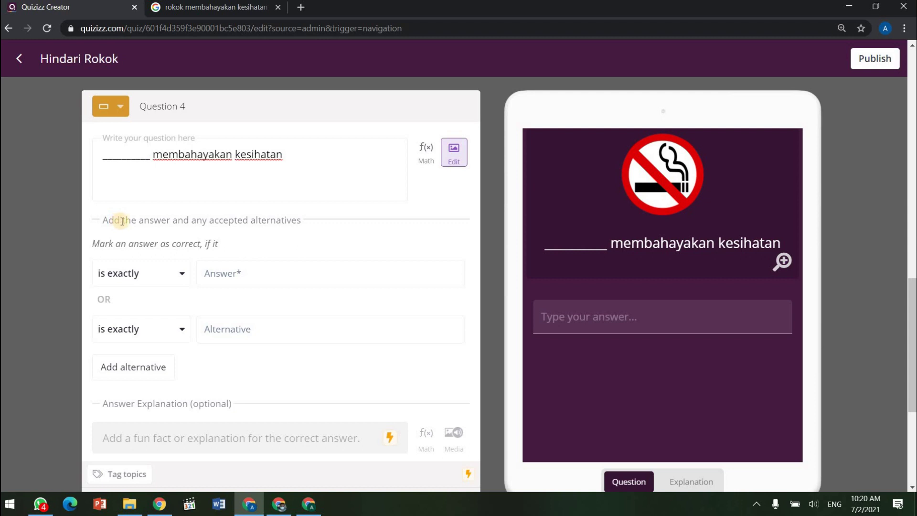
- Enter 'merokok' as Question 4's answer with alternatives 'rokok' and 'menghisap rokok'
{"action": "left_click", "coordinate": [170, 282]}
{"action": "left_click", "coordinate": [266, 265]}
{"action": "left_click", "coordinate": [269, 267]}
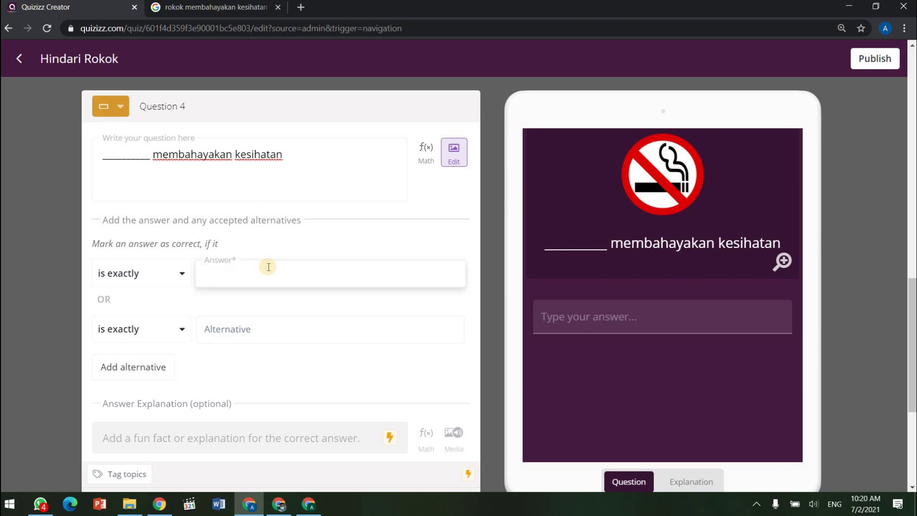
{"action": "key", "text": "Caps_Lock"}
{"action": "key", "text": "Caps_Lock"}
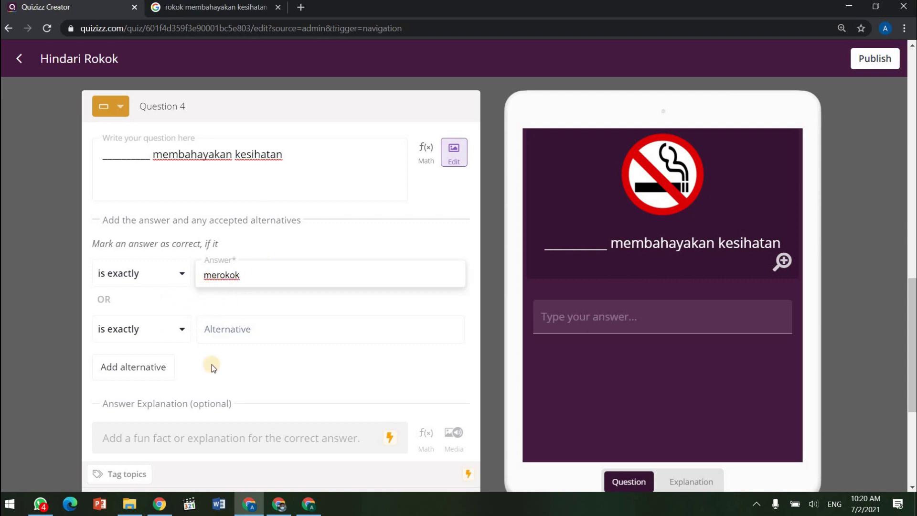
{"action": "scroll", "coordinate": [219, 254], "scroll_direction": "down", "scroll_amount": 1}
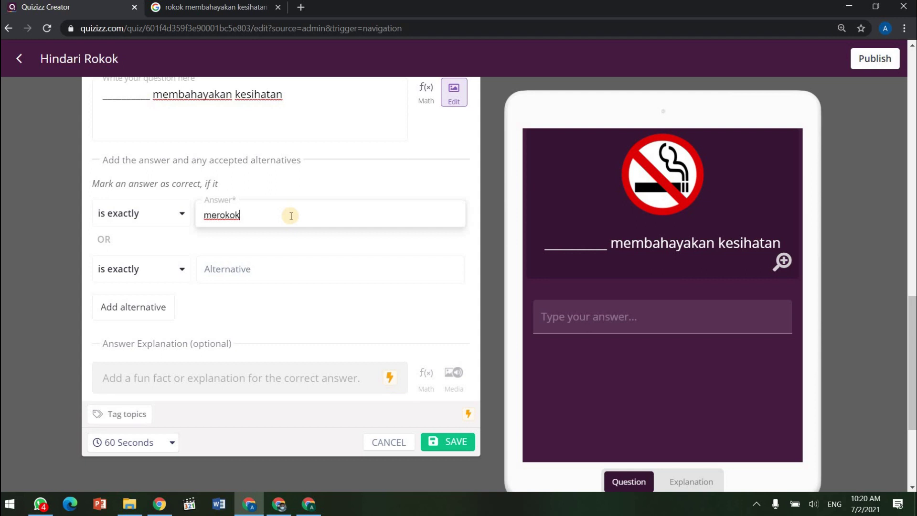
{"action": "left_click", "coordinate": [145, 316]}
{"action": "left_click", "coordinate": [236, 274]}
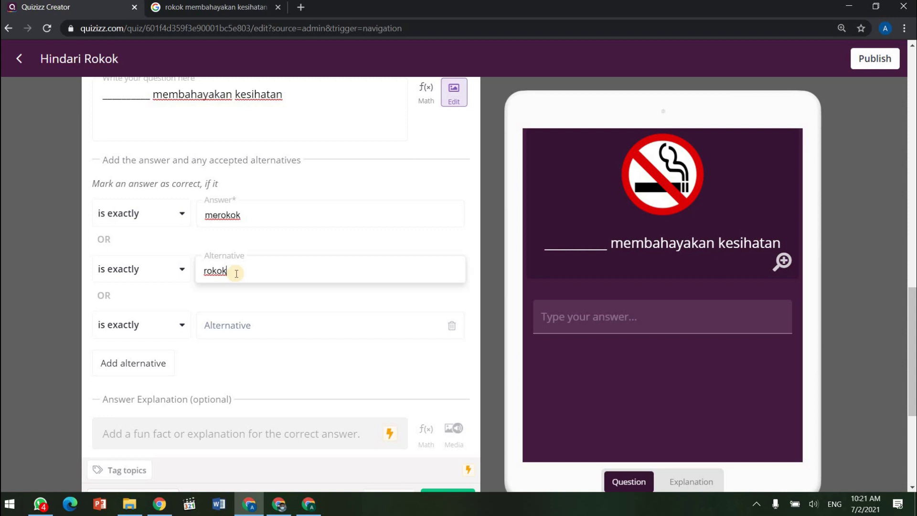
{"action": "left_click", "coordinate": [250, 317]}
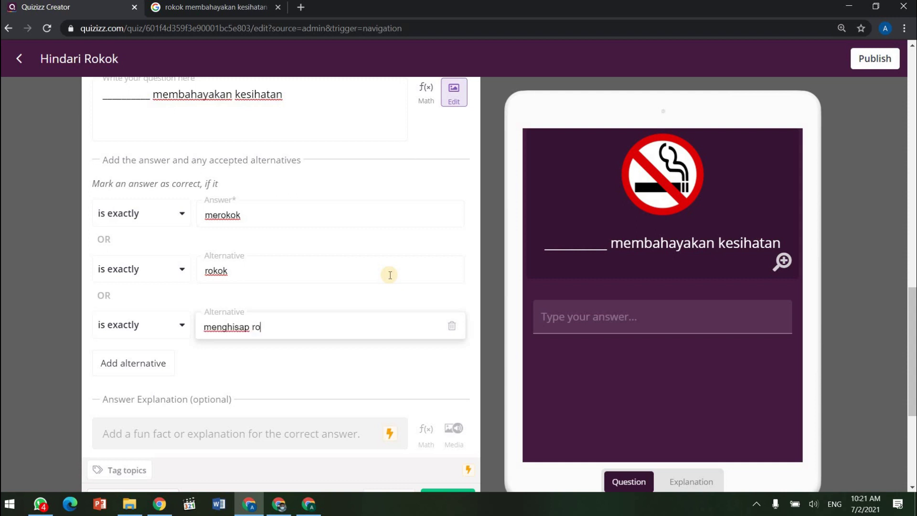
{"action": "type", "text": "menghisap rokok"}
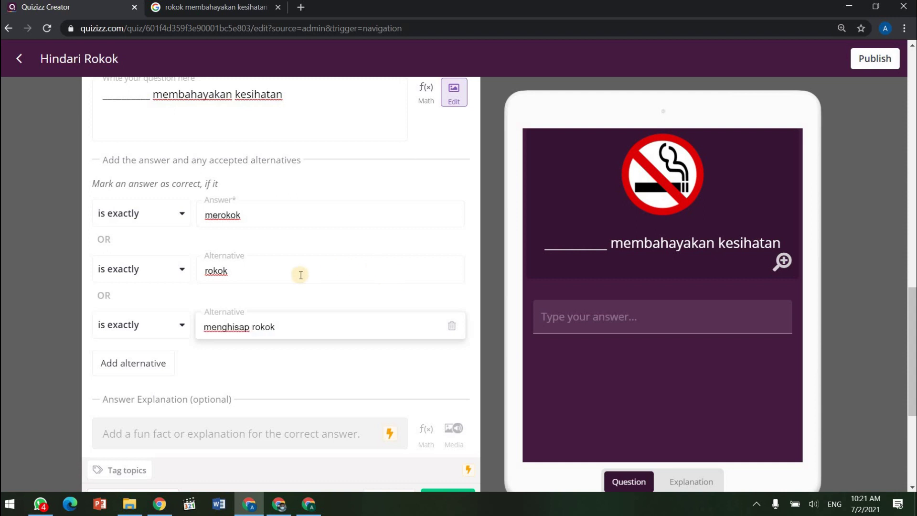
{"action": "scroll", "coordinate": [302, 285], "scroll_direction": "up", "scroll_amount": 1}
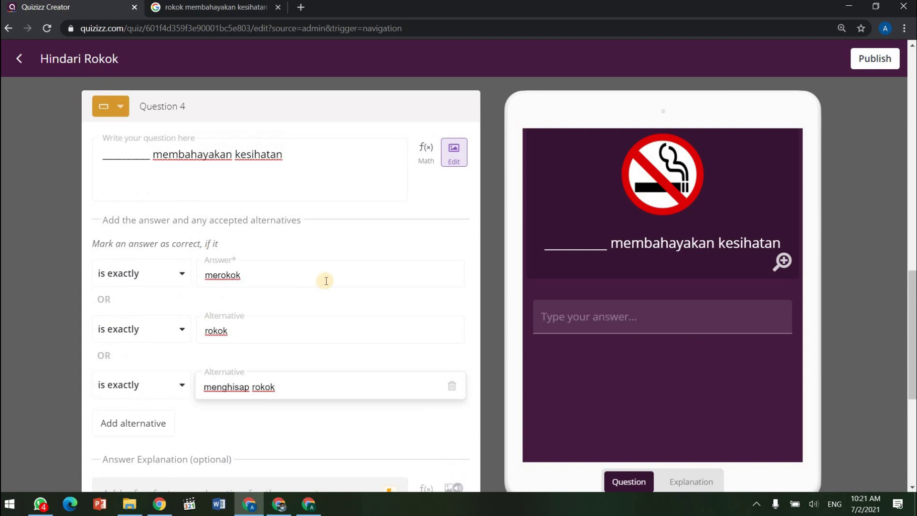
- Save Question 4 with its image, answer and alternatives
{"action": "scroll", "coordinate": [113, 338], "scroll_direction": "down", "scroll_amount": 1}
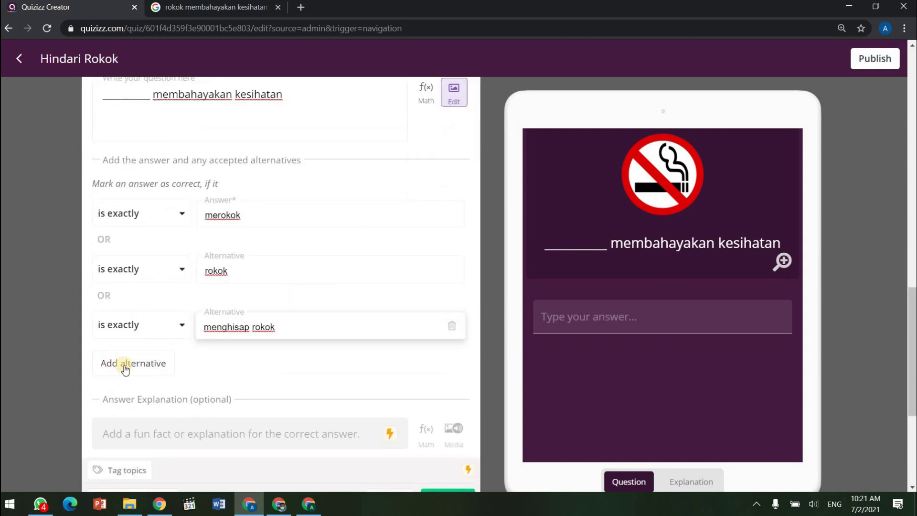
{"action": "scroll", "coordinate": [318, 292], "scroll_direction": "down", "scroll_amount": 3}
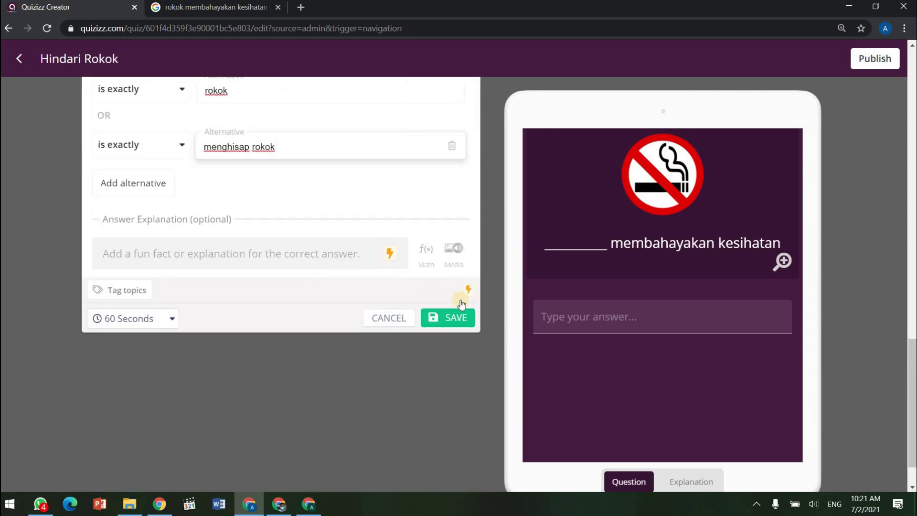
{"action": "left_click", "coordinate": [457, 323]}
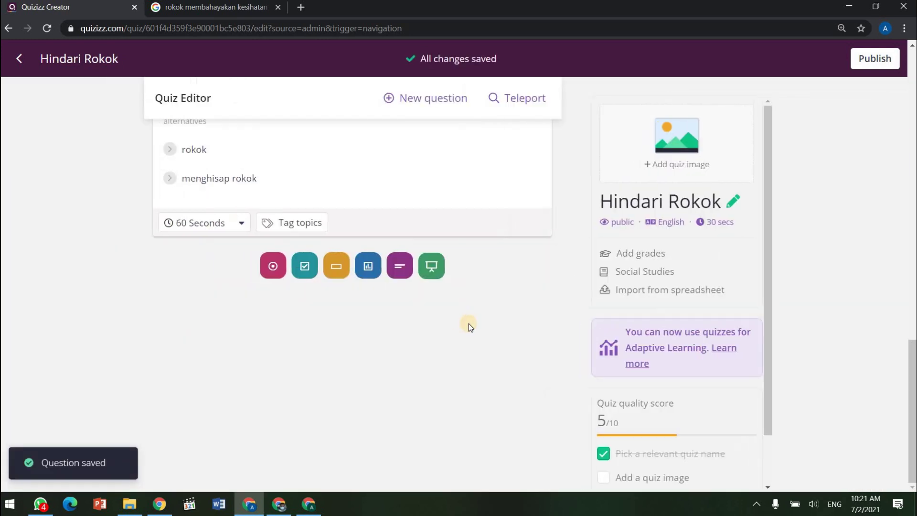
- Review all four questions in the Quiz Editor, leaving Question 1's time limit unchanged
{"action": "scroll", "coordinate": [469, 323], "scroll_direction": "up", "scroll_amount": 15}
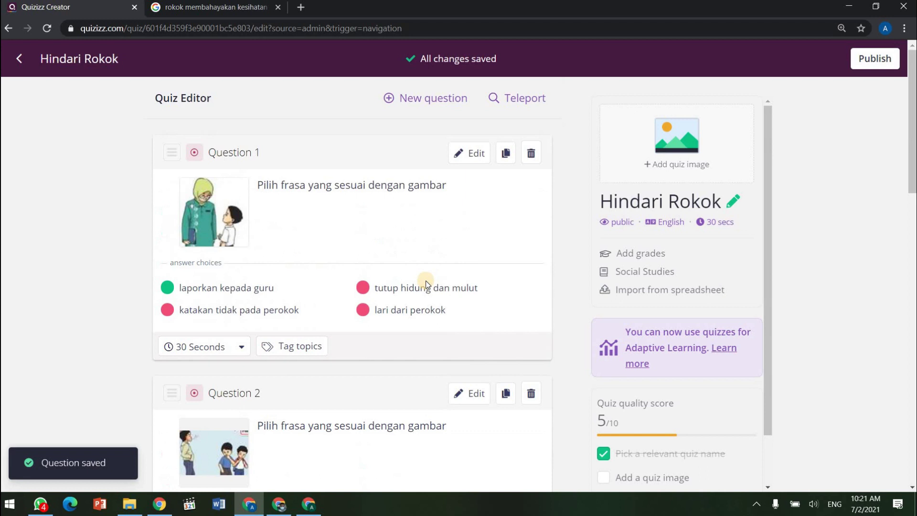
{"action": "scroll", "coordinate": [426, 283], "scroll_direction": "down", "scroll_amount": 15}
{"action": "scroll", "coordinate": [417, 277], "scroll_direction": "up", "scroll_amount": 15}
{"action": "mouse_move", "coordinate": [212, 210]}
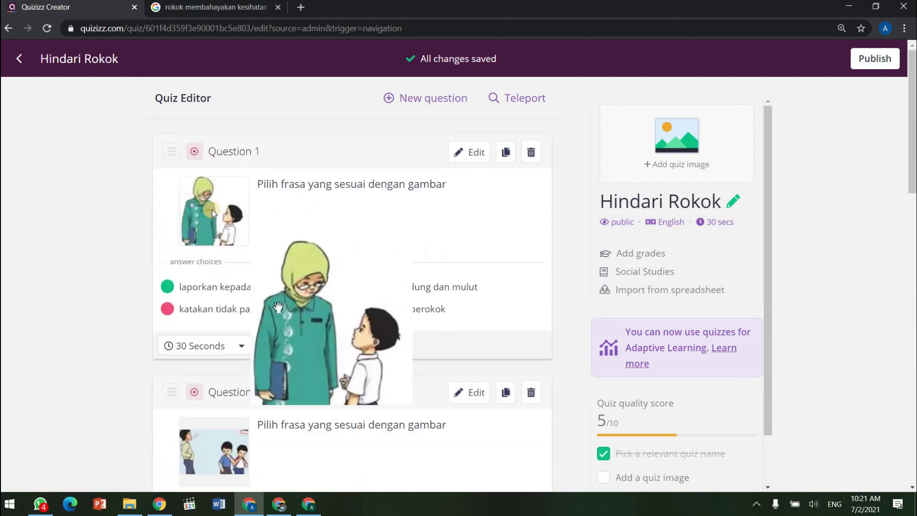
{"action": "scroll", "coordinate": [212, 210], "scroll_direction": "down", "scroll_amount": 3}
{"action": "scroll", "coordinate": [213, 242], "scroll_direction": "down", "scroll_amount": 3}
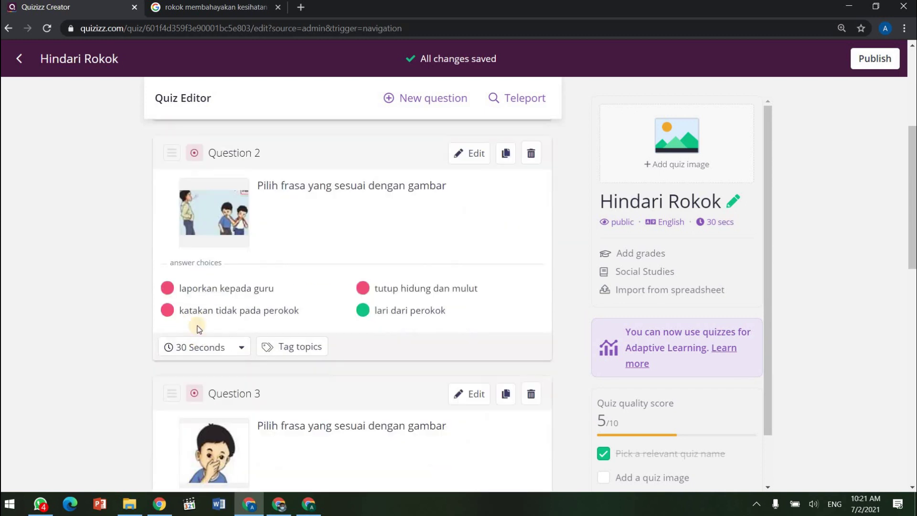
{"action": "scroll", "coordinate": [207, 352], "scroll_direction": "up", "scroll_amount": 6}
{"action": "left_click", "coordinate": [207, 348]}
{"action": "scroll", "coordinate": [247, 258], "scroll_direction": "down", "scroll_amount": 2}
{"action": "scroll", "coordinate": [229, 254], "scroll_direction": "up", "scroll_amount": 2}
{"action": "left_click", "coordinate": [67, 259]}
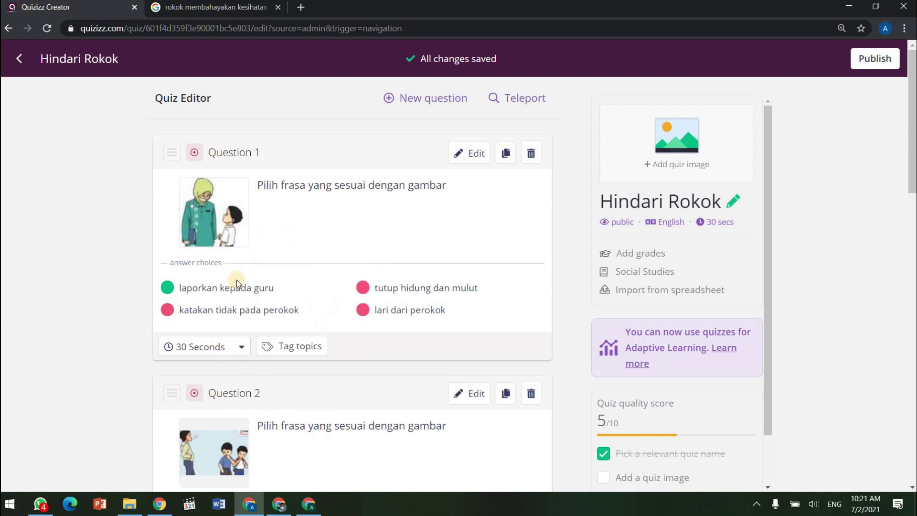
{"action": "scroll", "coordinate": [277, 211], "scroll_direction": "down", "scroll_amount": 2}
{"action": "scroll", "coordinate": [251, 286], "scroll_direction": "down", "scroll_amount": 7}
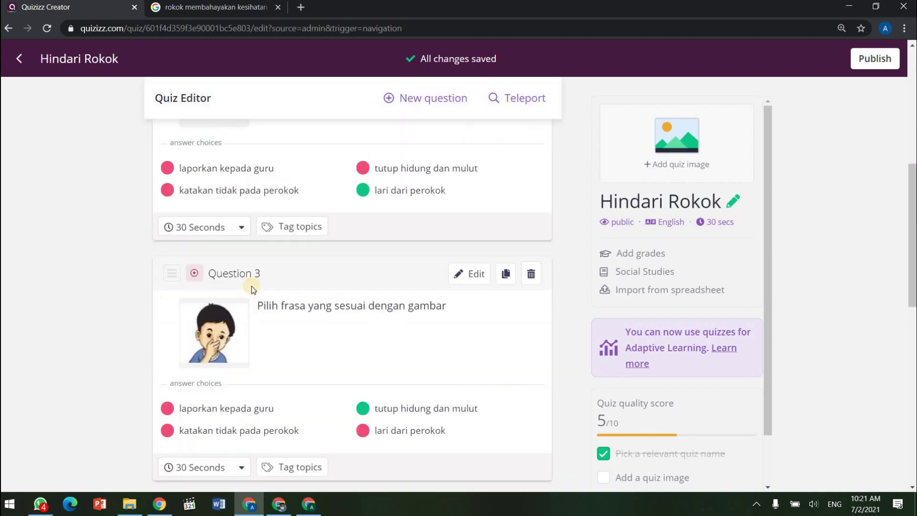
{"action": "scroll", "coordinate": [218, 373], "scroll_direction": "down", "scroll_amount": 3}
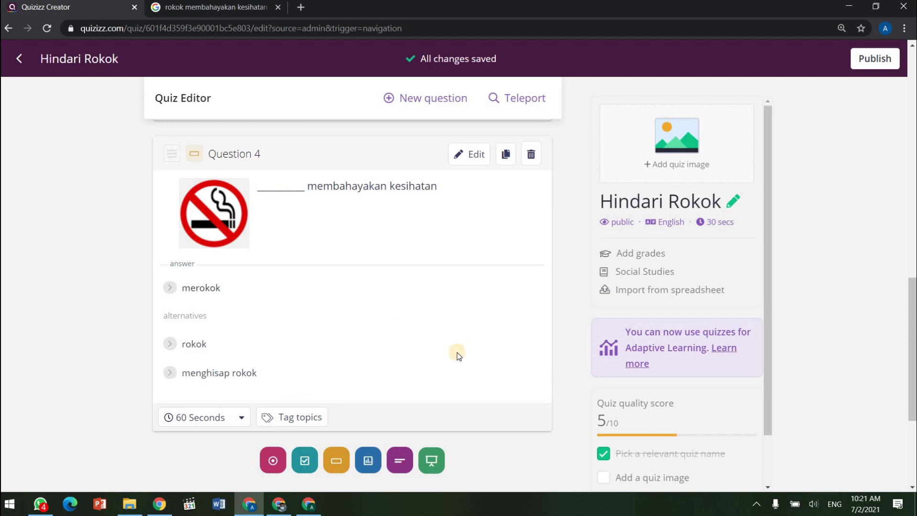
{"action": "scroll", "coordinate": [452, 352], "scroll_direction": "up", "scroll_amount": 15}
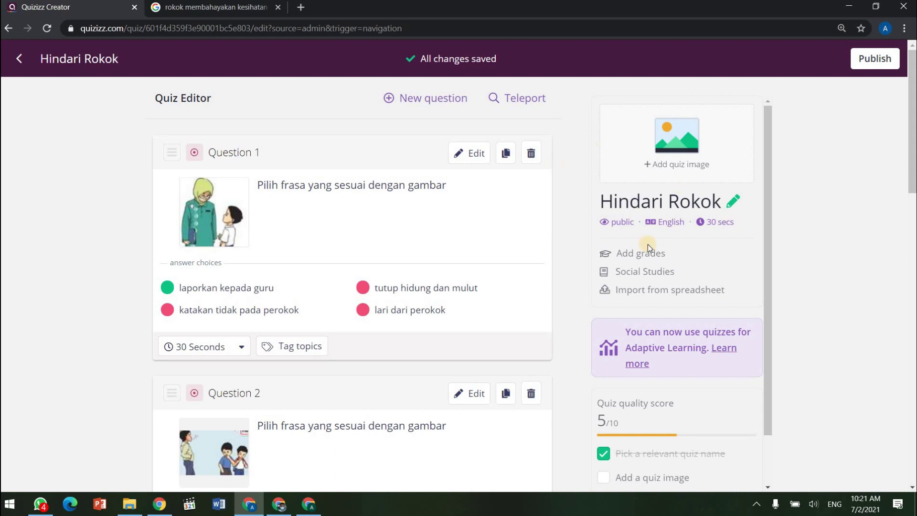
- Set the teacher picture as the quiz cover image and Malay as its language
{"action": "left_click", "coordinate": [679, 148]}
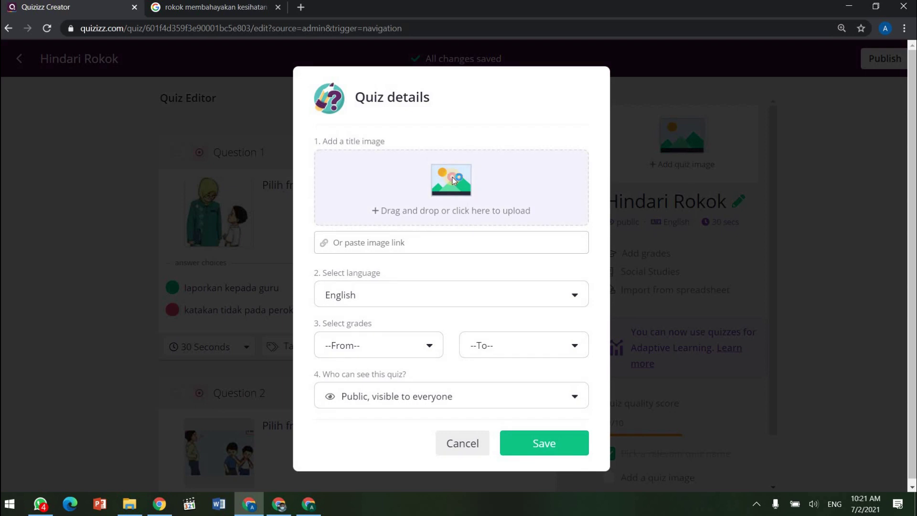
{"action": "left_click", "coordinate": [452, 177]}
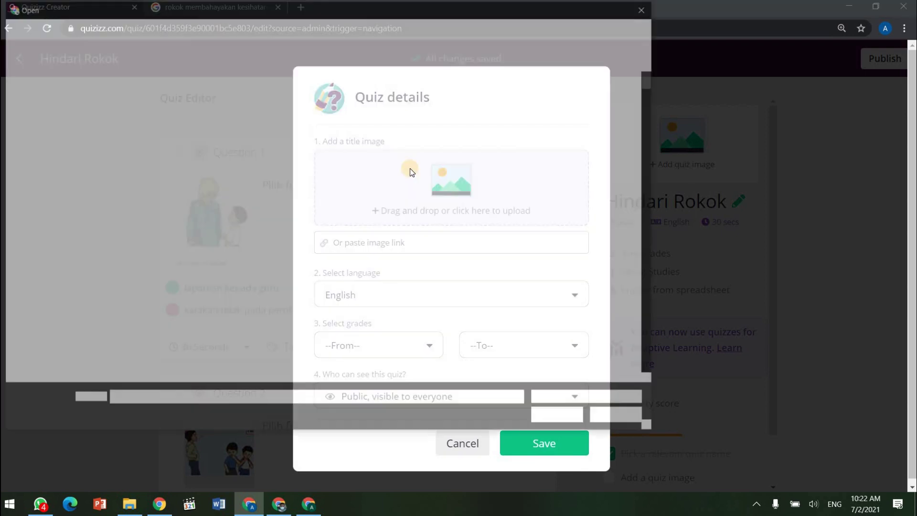
{"action": "double_click", "coordinate": [476, 123]}
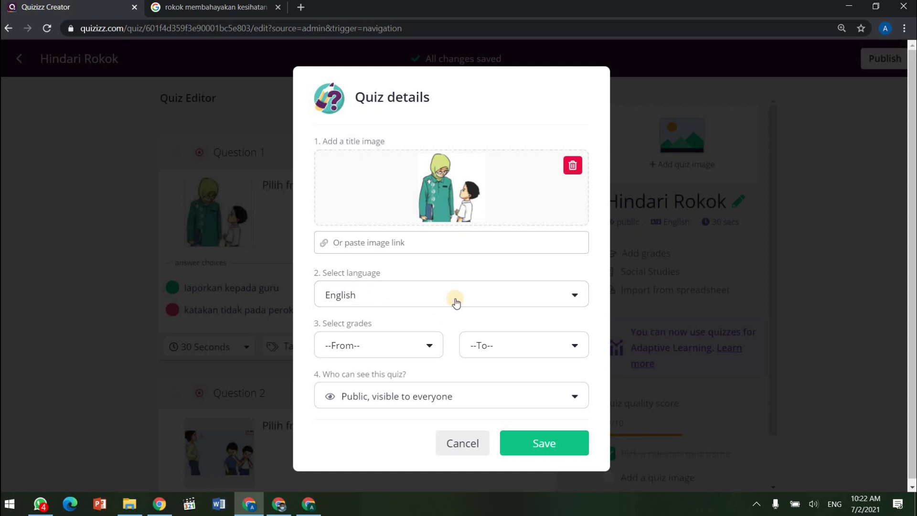
{"action": "left_click", "coordinate": [416, 301]}
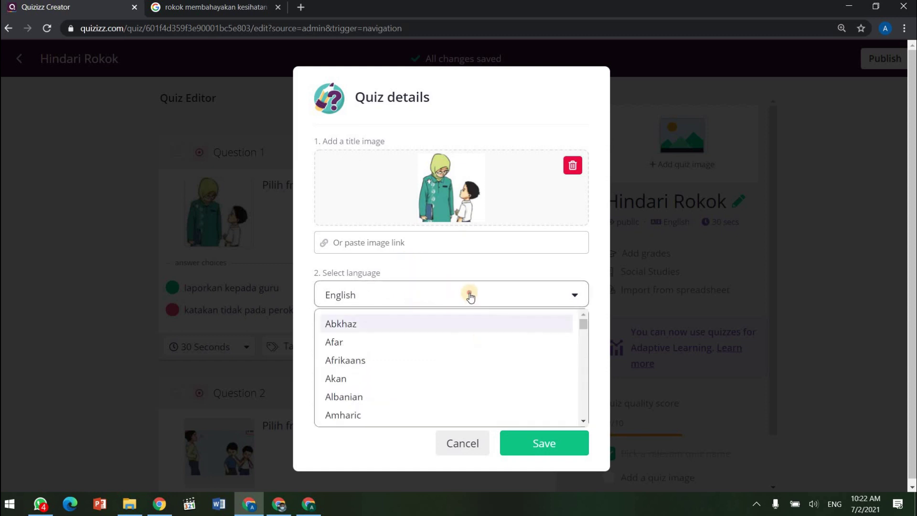
{"action": "left_click_drag", "start_coordinate": [584, 323], "coordinate": [576, 372]}
{"action": "left_click", "coordinate": [424, 403]}
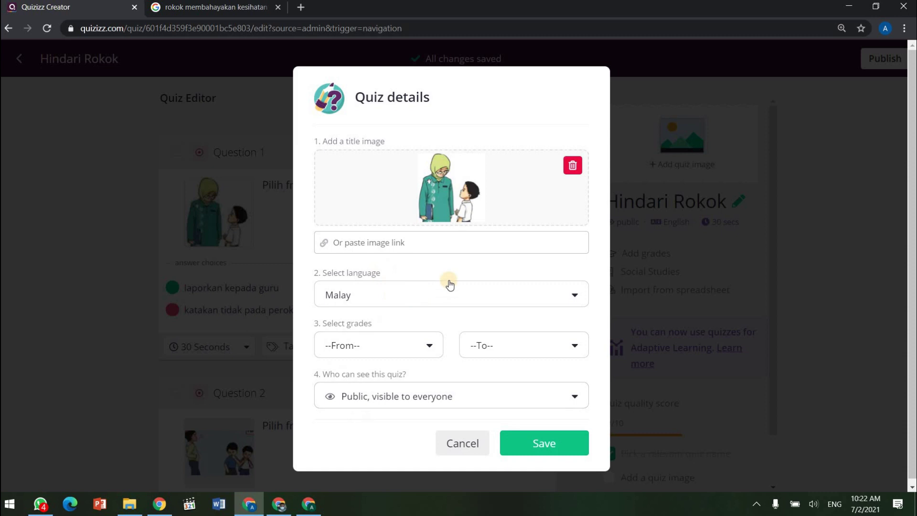
- Set grades from 1st to 4th, keep visibility Public, and save the quiz details
{"action": "left_click", "coordinate": [402, 348]}
{"action": "left_click", "coordinate": [416, 392]}
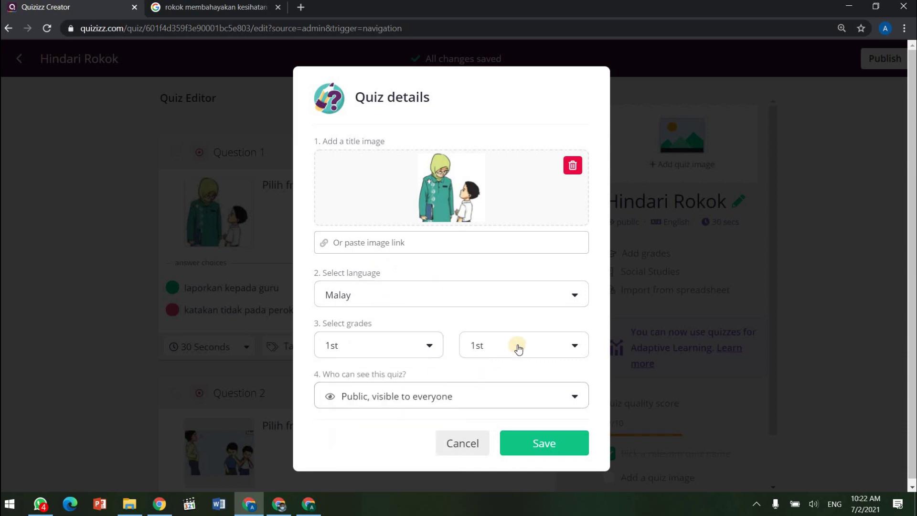
{"action": "left_click", "coordinate": [516, 348]}
{"action": "scroll", "coordinate": [539, 397], "scroll_direction": "down", "scroll_amount": 1}
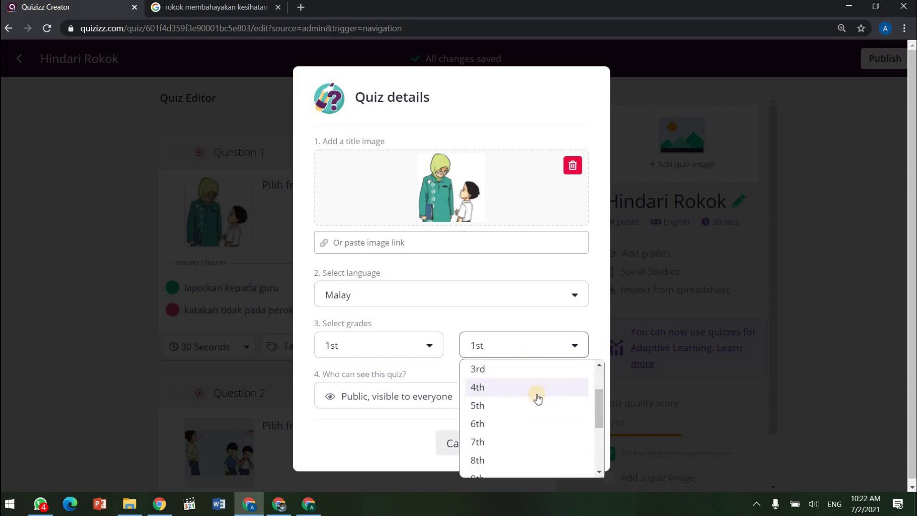
{"action": "left_click", "coordinate": [399, 346]}
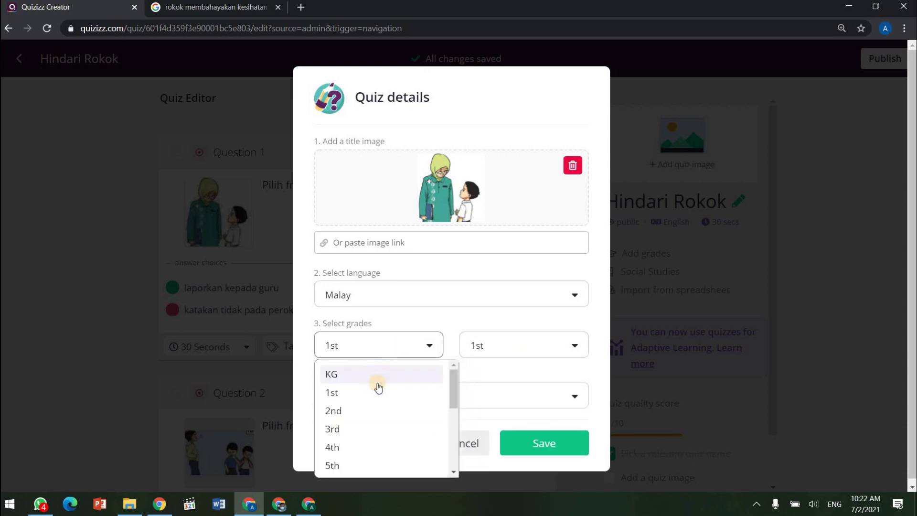
{"action": "left_click", "coordinate": [552, 351]}
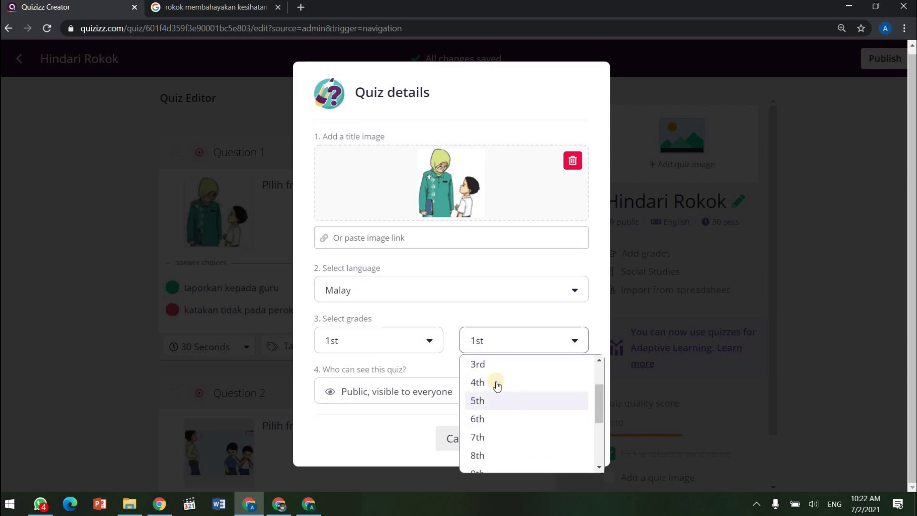
{"action": "left_click", "coordinate": [497, 384]}
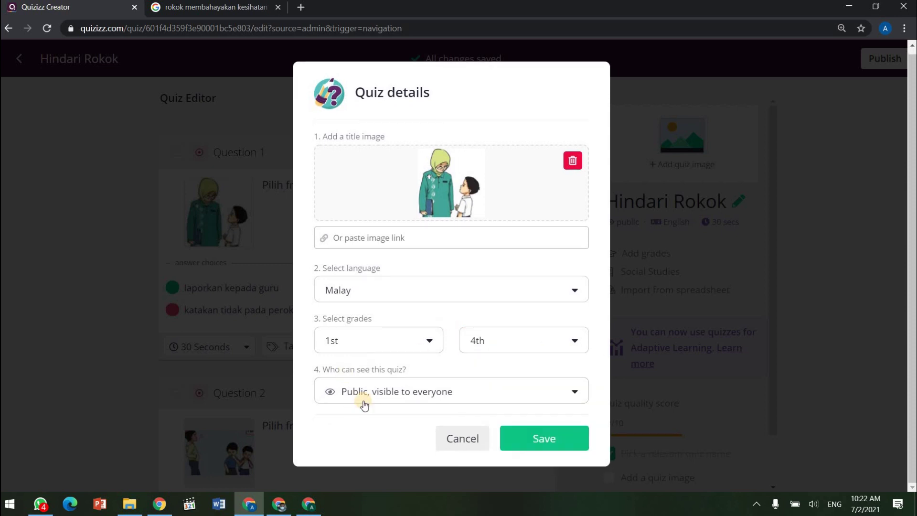
{"action": "left_click", "coordinate": [459, 397]}
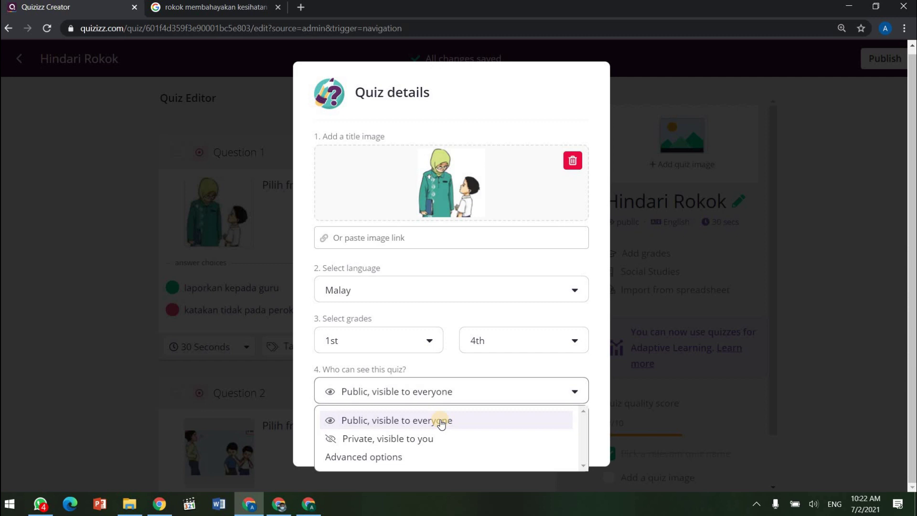
{"action": "left_click", "coordinate": [529, 414]}
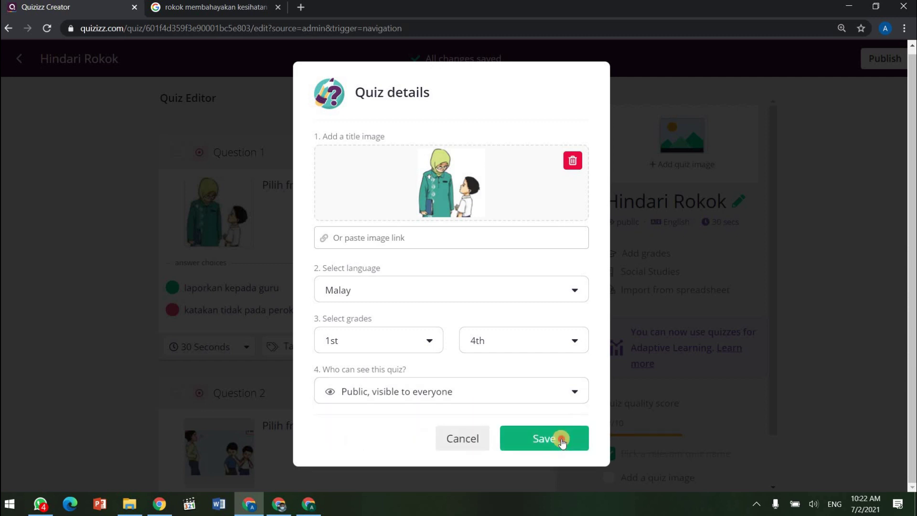
{"action": "left_click", "coordinate": [559, 440]}
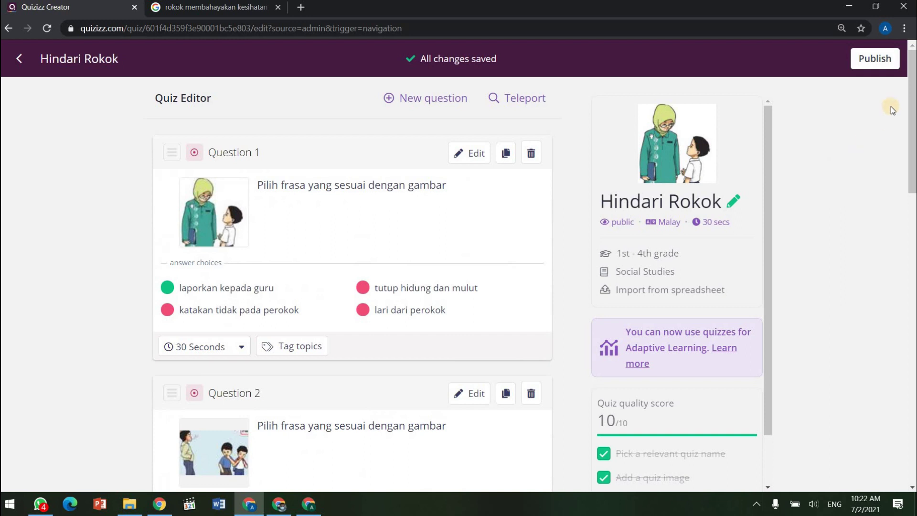
- Publish the Hindari Rokok quiz and select its public share link
{"action": "left_click", "coordinate": [876, 64]}
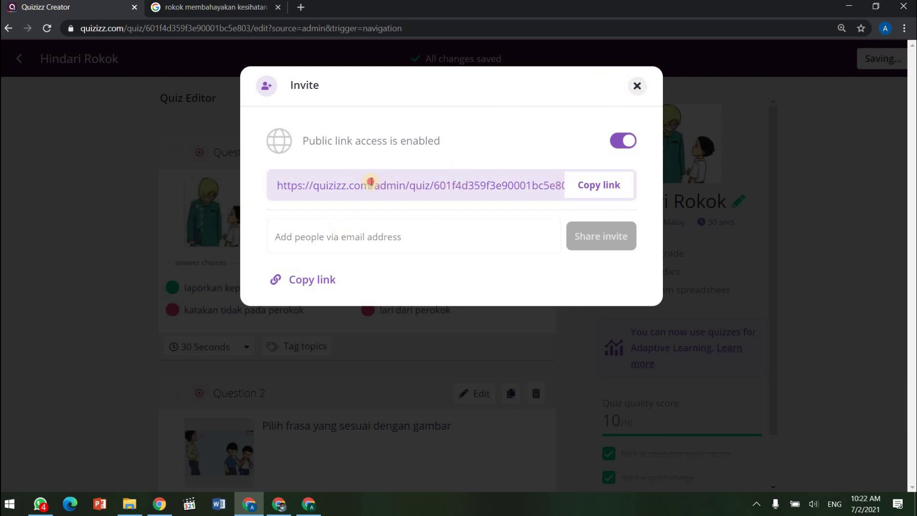
{"action": "left_click_drag", "start_coordinate": [329, 187], "coordinate": [225, 176]}
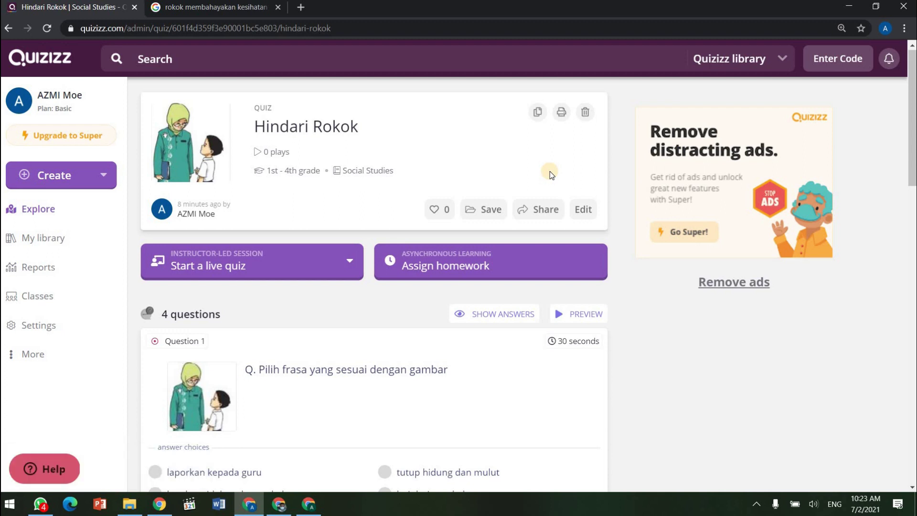
{"action": "scroll", "coordinate": [516, 232], "scroll_direction": "down", "scroll_amount": 3}
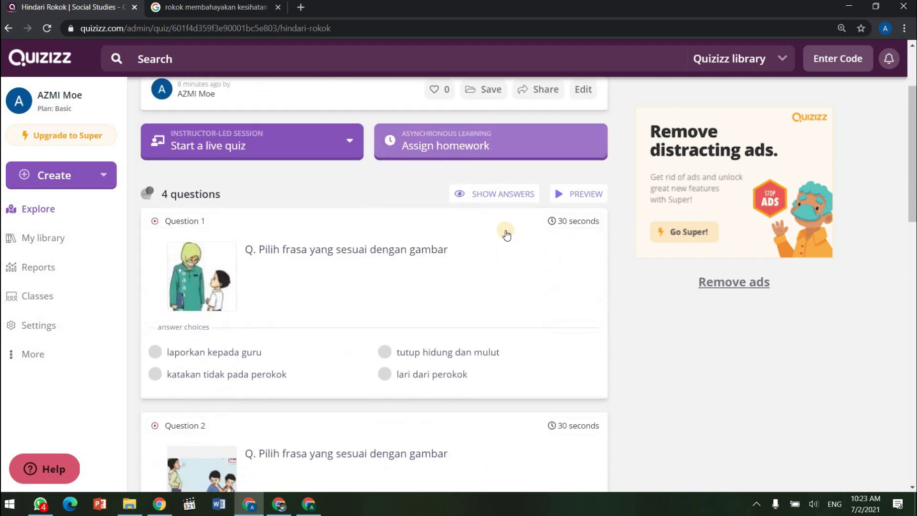
{"action": "left_click", "coordinate": [508, 196]}
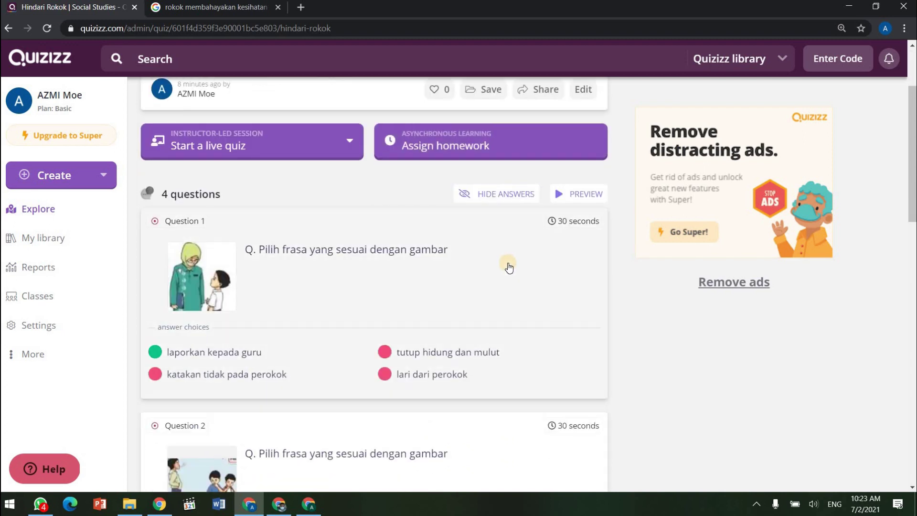
{"action": "scroll", "coordinate": [508, 266], "scroll_direction": "down", "scroll_amount": 8}
{"action": "scroll", "coordinate": [517, 252], "scroll_direction": "down", "scroll_amount": 9}
{"action": "scroll", "coordinate": [516, 256], "scroll_direction": "up", "scroll_amount": 13}
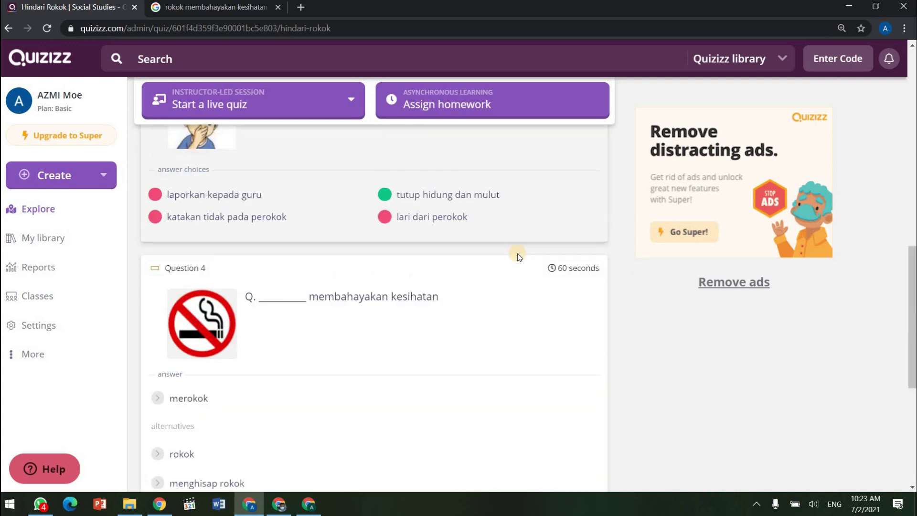
{"action": "scroll", "coordinate": [514, 260], "scroll_direction": "up", "scroll_amount": 6}
{"action": "left_click", "coordinate": [494, 314]}
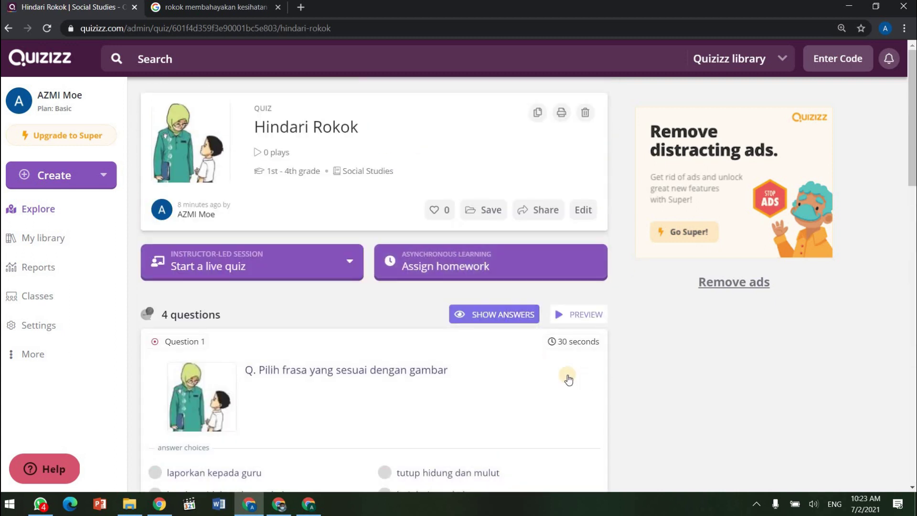
{"action": "scroll", "coordinate": [475, 257], "scroll_direction": "down", "scroll_amount": 5}
{"action": "scroll", "coordinate": [475, 257], "scroll_direction": "up", "scroll_amount": 5}
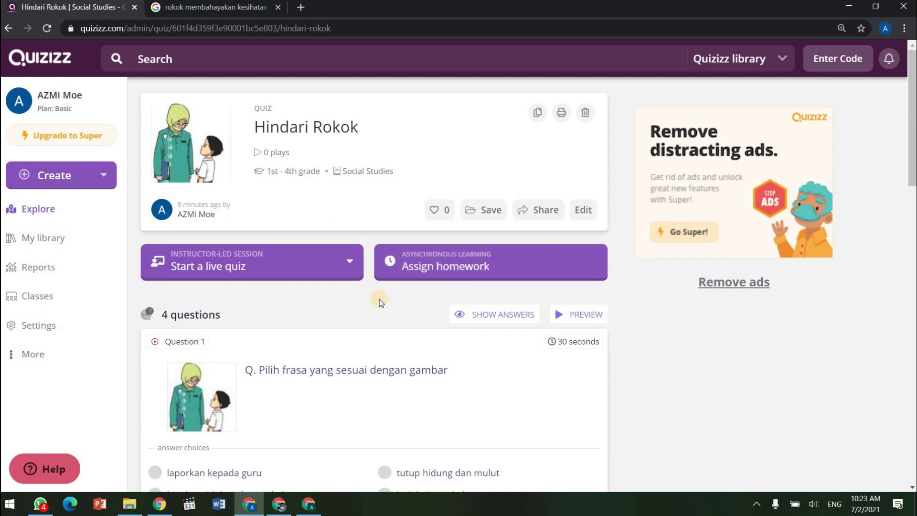
{"action": "scroll", "coordinate": [460, 204], "scroll_direction": "down", "scroll_amount": 5}
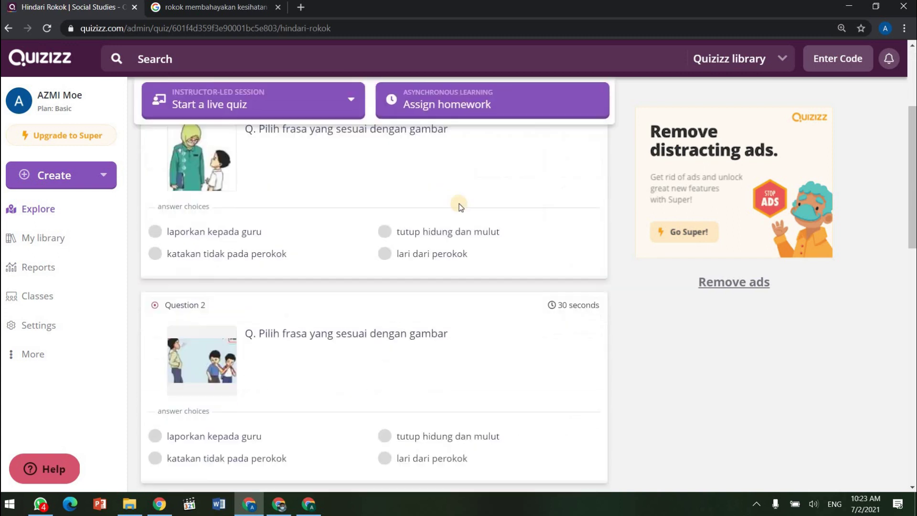
{"action": "scroll", "coordinate": [484, 205], "scroll_direction": "up", "scroll_amount": 2}
{"action": "left_click", "coordinate": [484, 203]}
{"action": "scroll", "coordinate": [366, 295], "scroll_direction": "down", "scroll_amount": 10}
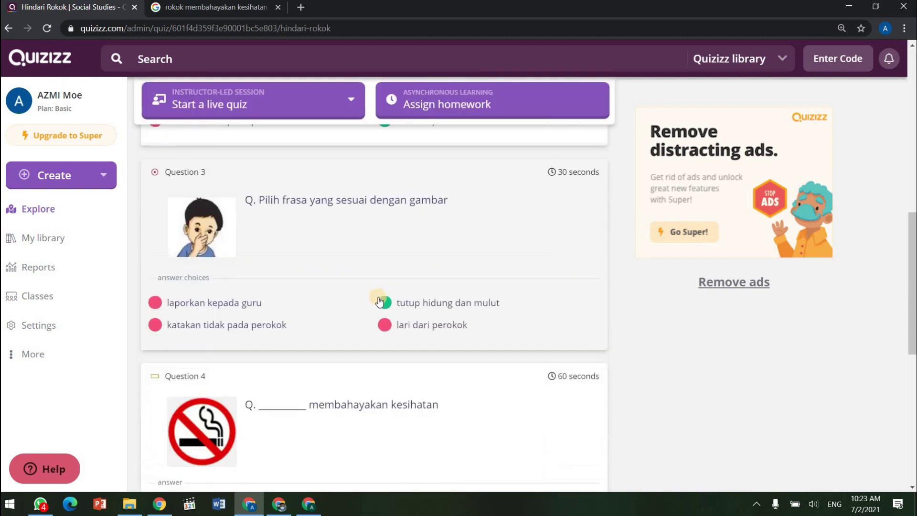
{"action": "scroll", "coordinate": [379, 299], "scroll_direction": "up", "scroll_amount": 6}
{"action": "scroll", "coordinate": [463, 287], "scroll_direction": "up", "scroll_amount": 5}
{"action": "left_click", "coordinate": [494, 314]}
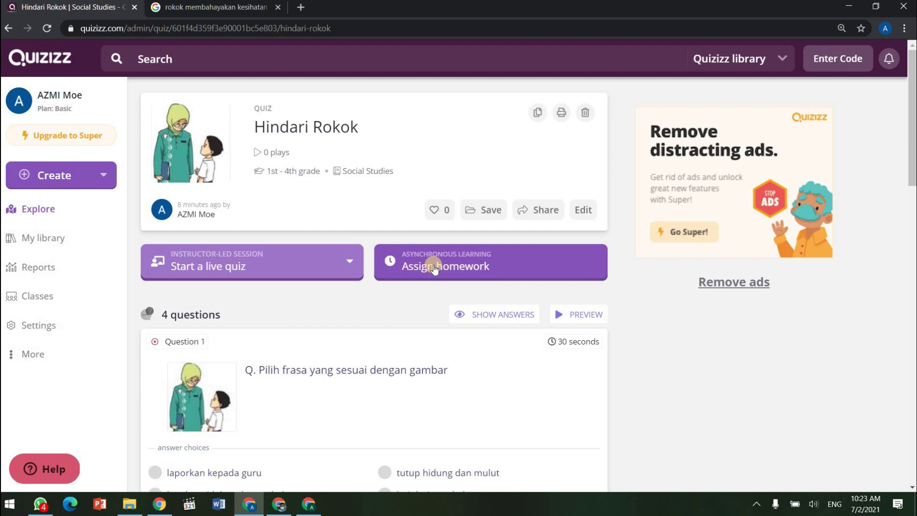
- Assign the quiz as homework with a custom deadline of Sunday, February 14
{"action": "left_click", "coordinate": [485, 266]}
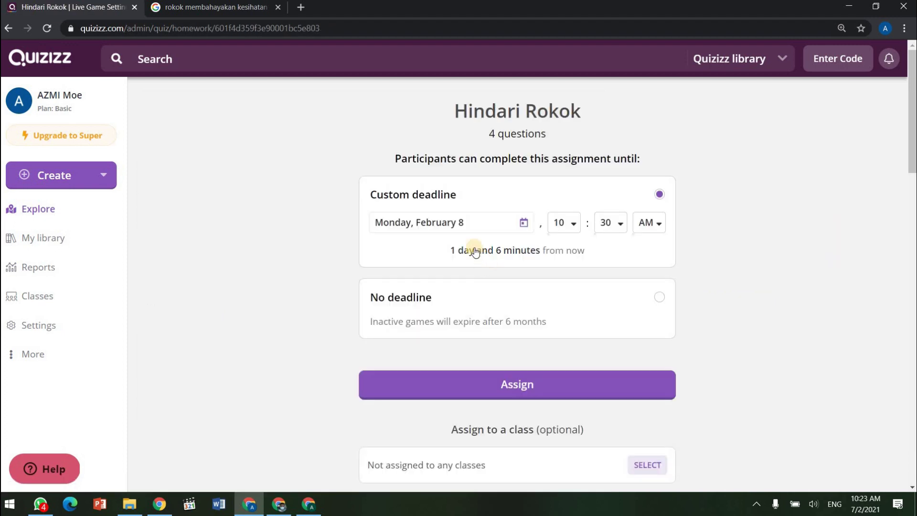
{"action": "left_click", "coordinate": [524, 223]}
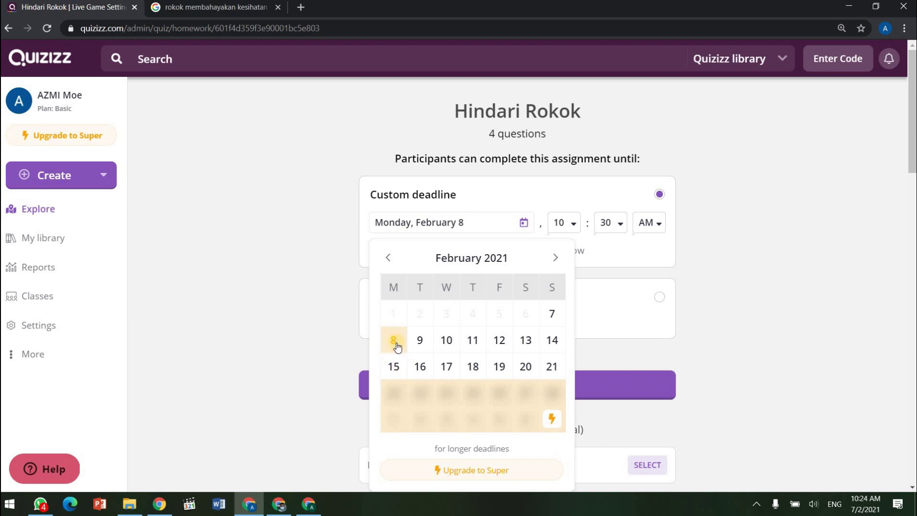
{"action": "left_click", "coordinate": [553, 315]}
{"action": "left_click", "coordinate": [481, 222]}
{"action": "left_click", "coordinate": [552, 341]}
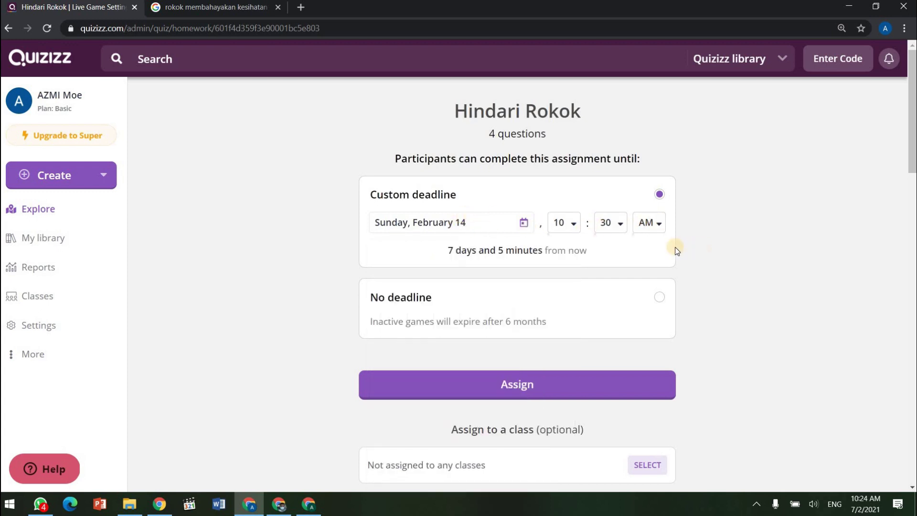
- Keep participant attempts at Unlimited after briefly trying a single attempt
{"action": "scroll", "coordinate": [684, 239], "scroll_direction": "down", "scroll_amount": 4}
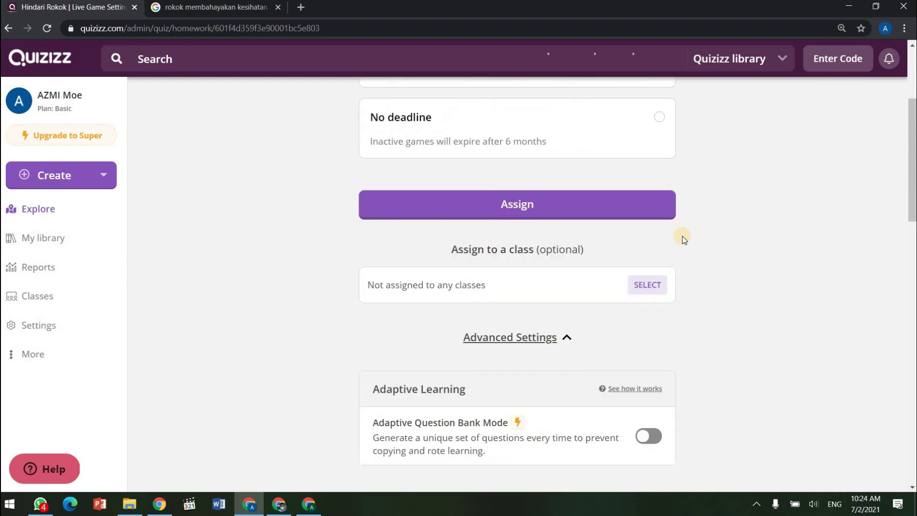
{"action": "scroll", "coordinate": [684, 238], "scroll_direction": "down", "scroll_amount": 1}
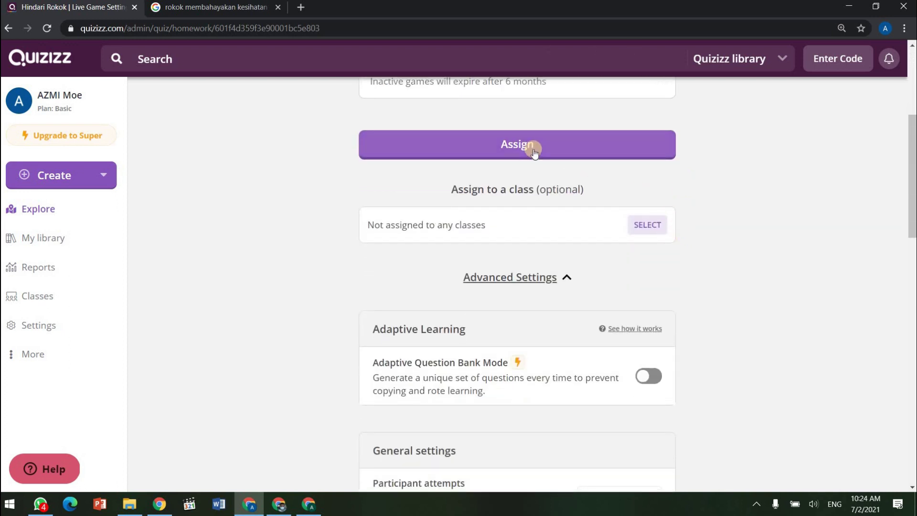
{"action": "scroll", "coordinate": [562, 175], "scroll_direction": "down", "scroll_amount": 4}
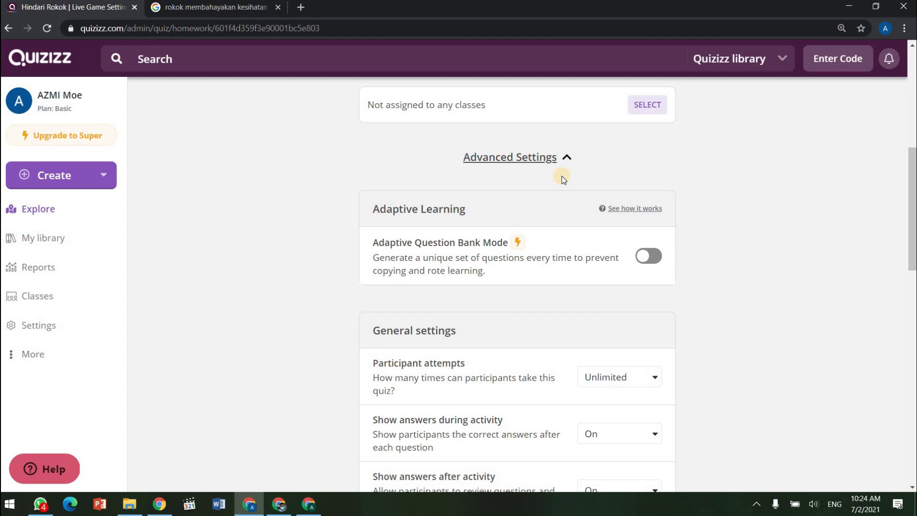
{"action": "scroll", "coordinate": [480, 148], "scroll_direction": "down", "scroll_amount": 1}
{"action": "scroll", "coordinate": [479, 148], "scroll_direction": "up", "scroll_amount": 1}
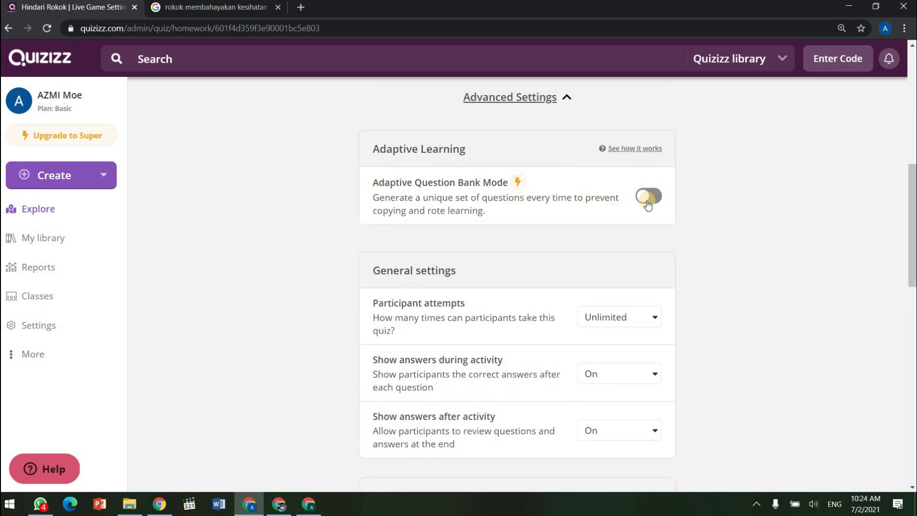
{"action": "scroll", "coordinate": [629, 182], "scroll_direction": "down", "scroll_amount": 3}
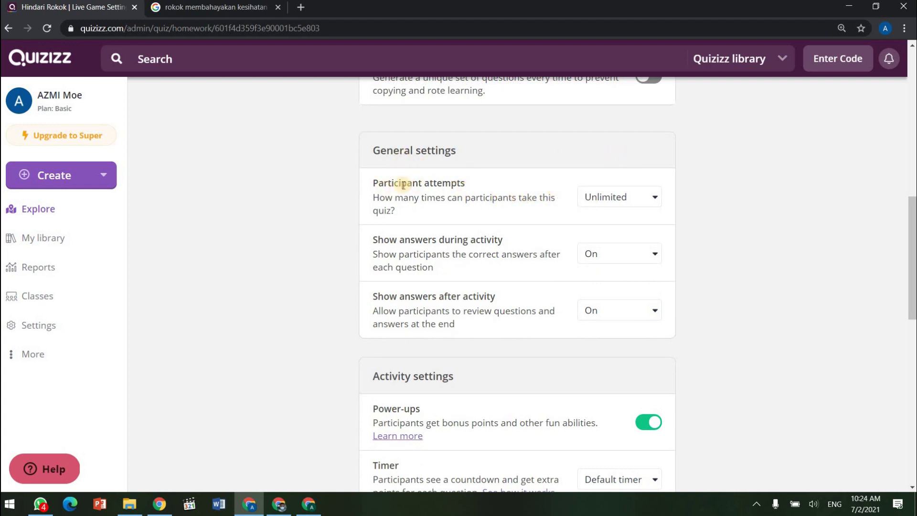
{"action": "left_click_drag", "start_coordinate": [489, 190], "coordinate": [537, 216]}
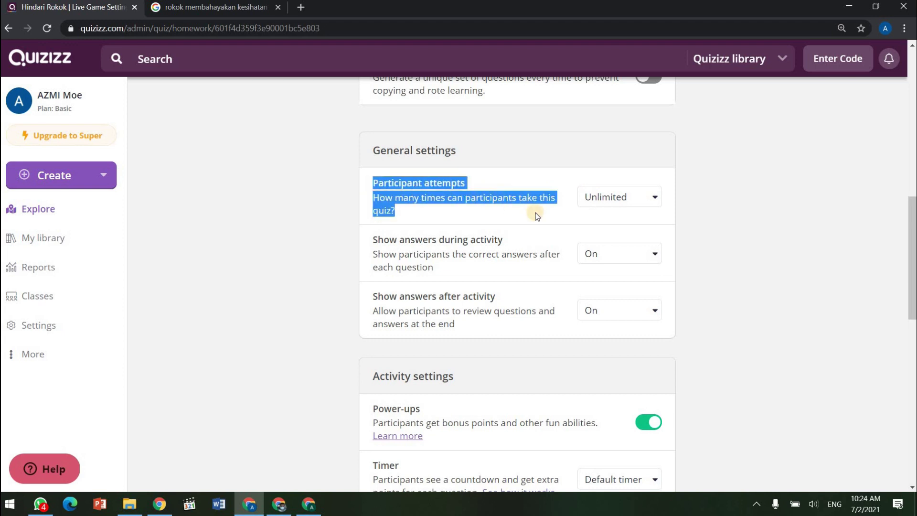
{"action": "left_click", "coordinate": [612, 193]}
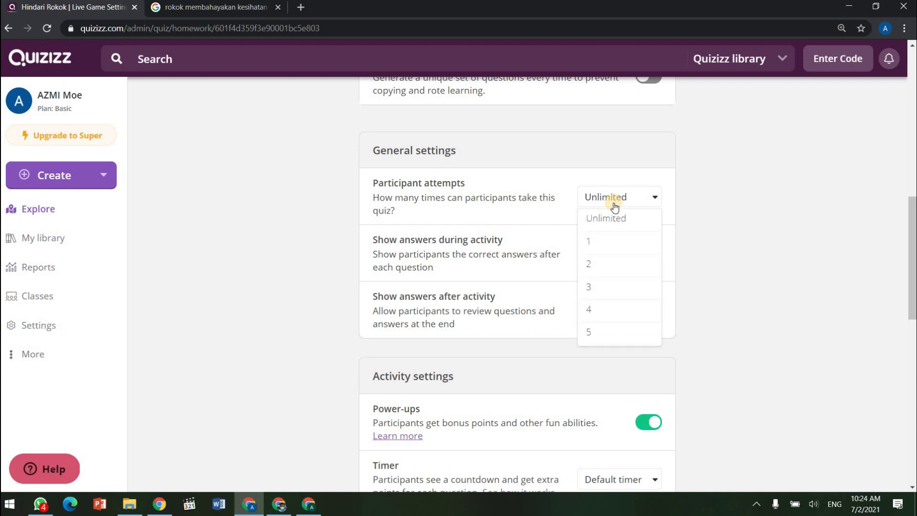
{"action": "left_click", "coordinate": [609, 240]}
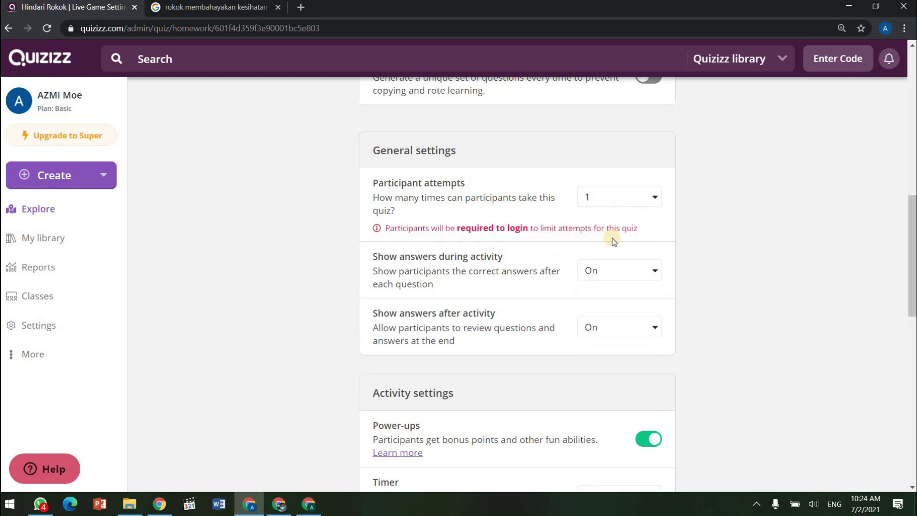
{"action": "left_click", "coordinate": [625, 207]}
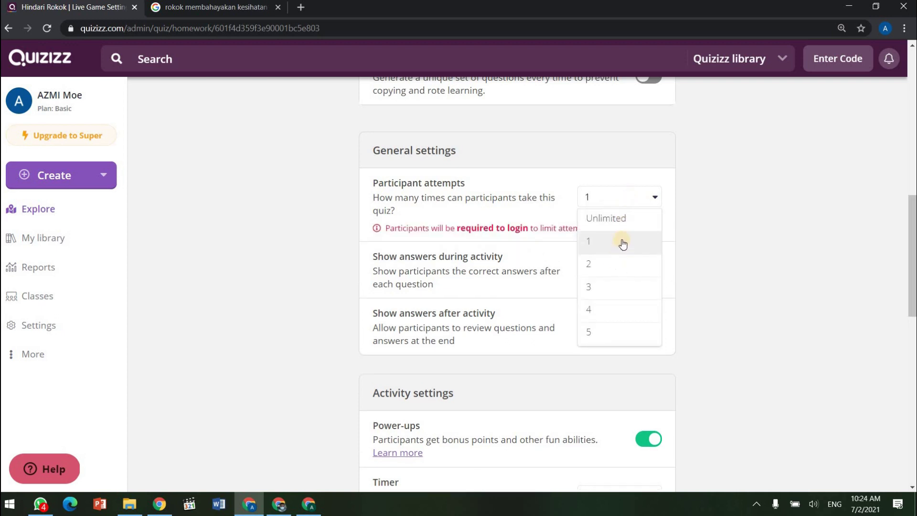
{"action": "left_click", "coordinate": [636, 216]}
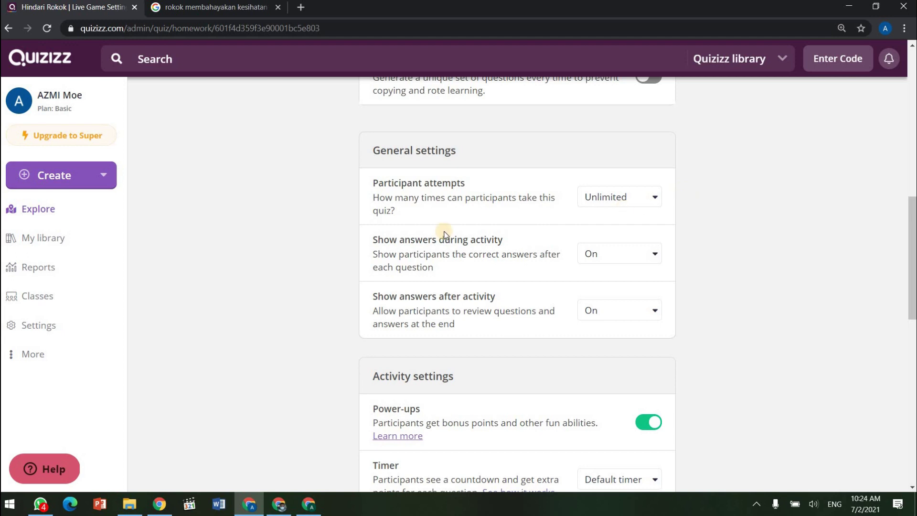
- Set showing answers during the activity to Validate only
{"action": "left_click", "coordinate": [632, 258]}
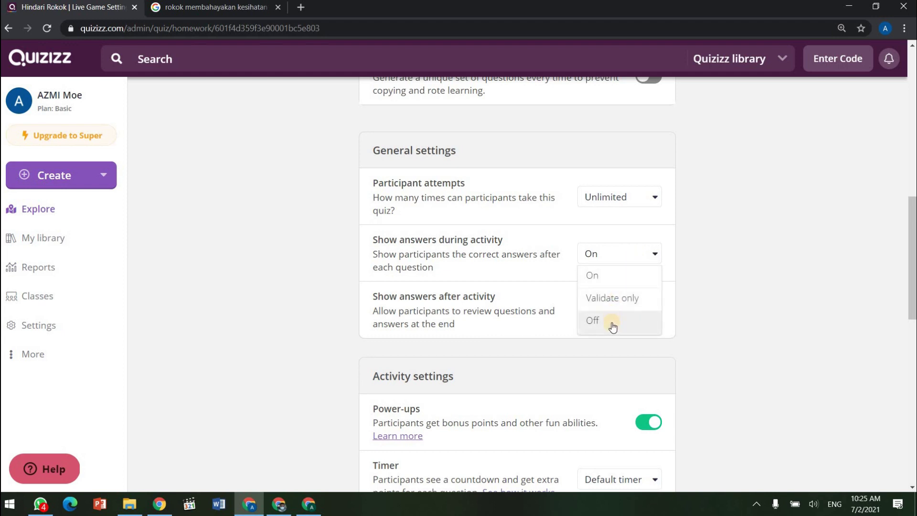
{"action": "left_click", "coordinate": [620, 309]}
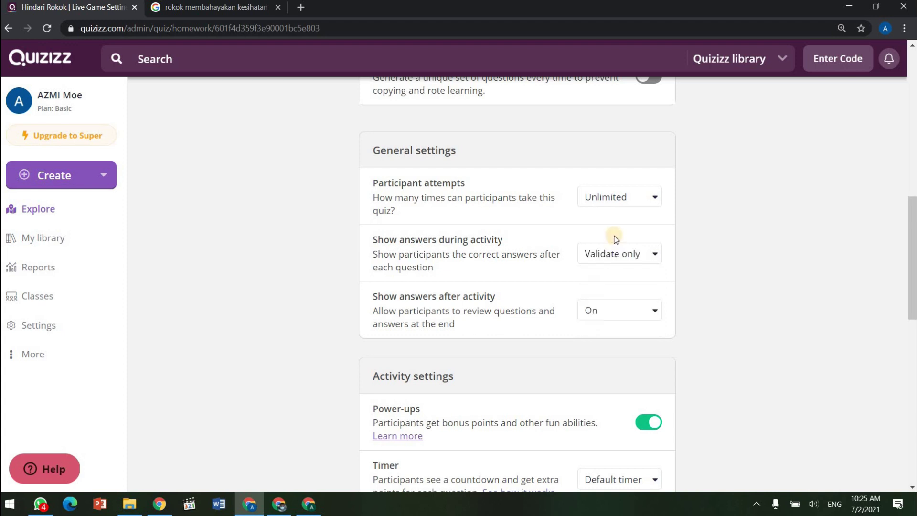
{"action": "left_click", "coordinate": [618, 255]}
{"action": "left_click", "coordinate": [612, 319]}
{"action": "left_click", "coordinate": [609, 261]}
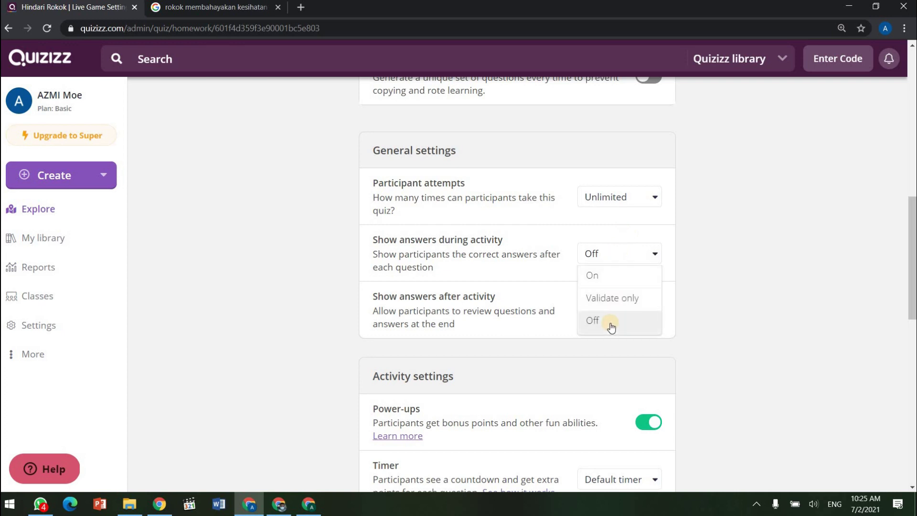
{"action": "left_click", "coordinate": [640, 297]}
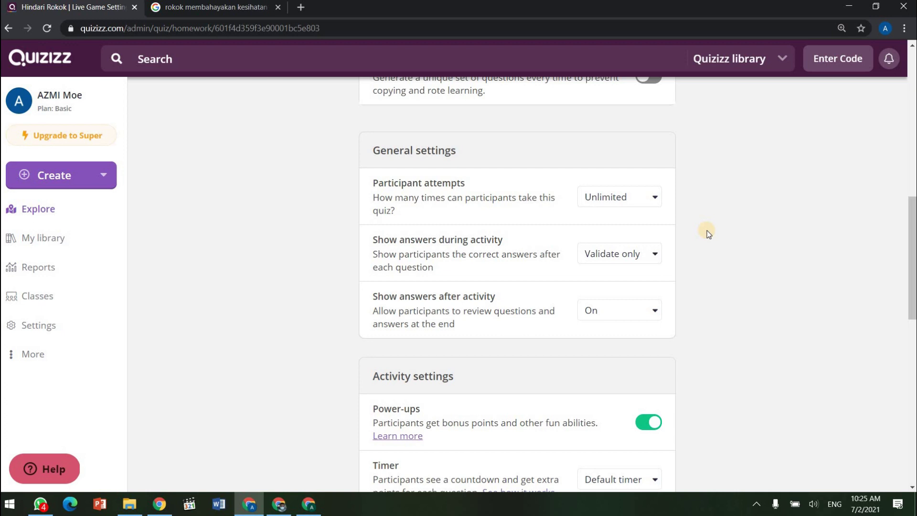
- Turn showing answers after the activity Off
{"action": "scroll", "coordinate": [386, 226], "scroll_direction": "down", "scroll_amount": 1}
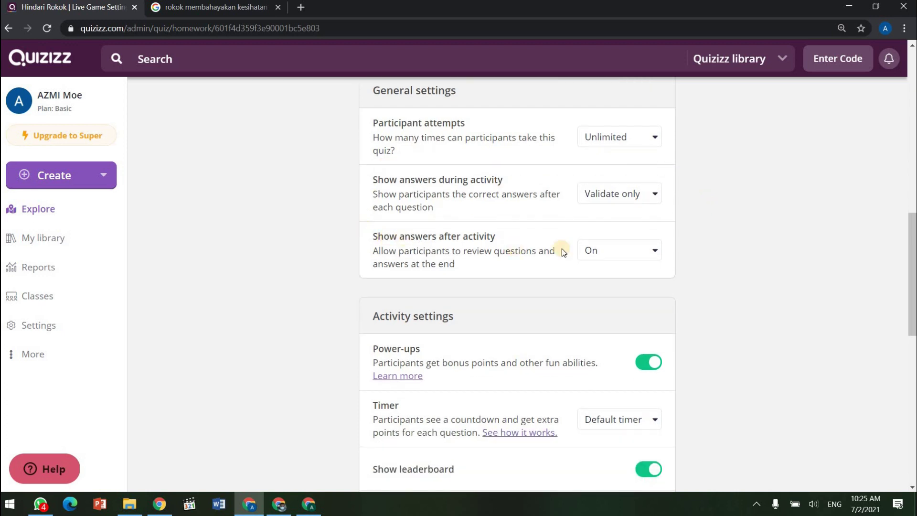
{"action": "left_click", "coordinate": [622, 258]}
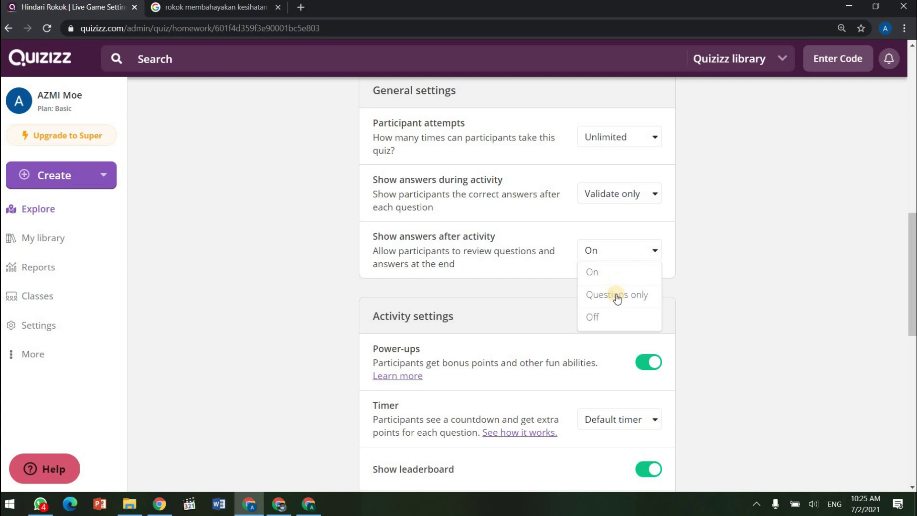
{"action": "left_click", "coordinate": [617, 297]}
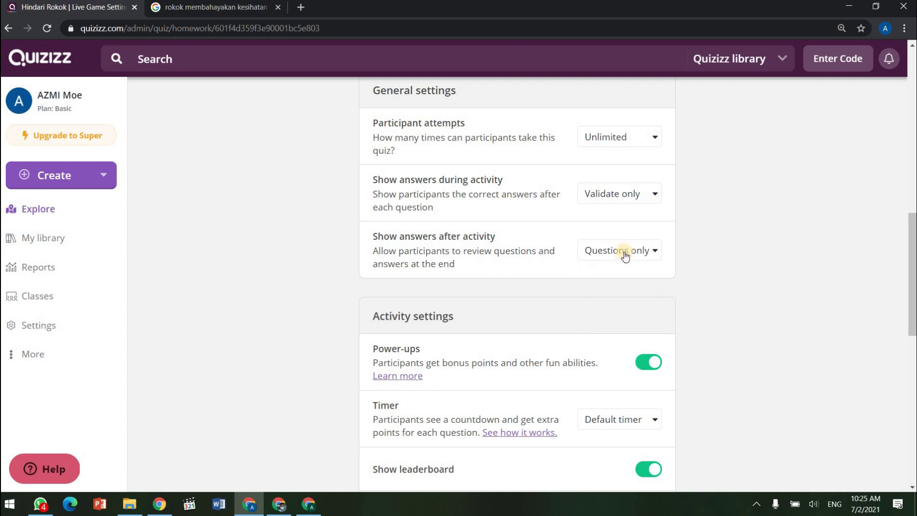
{"action": "left_click", "coordinate": [610, 319]}
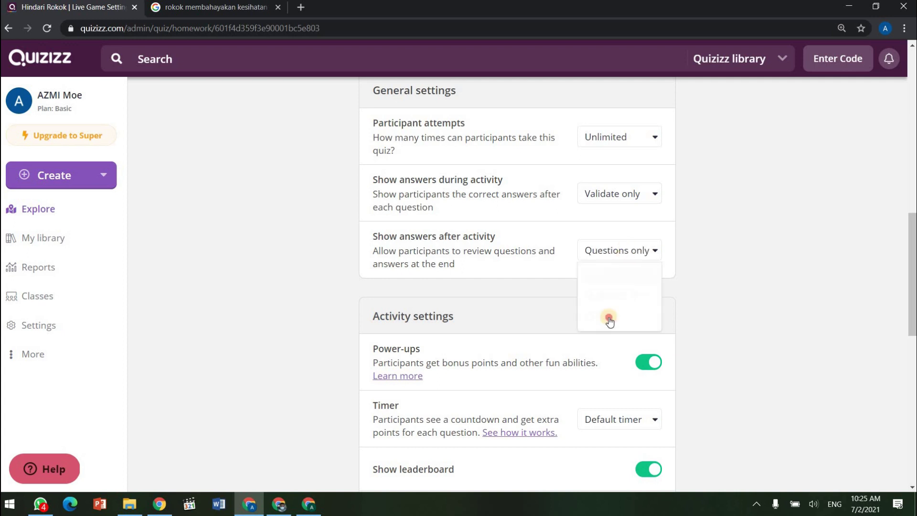
{"action": "left_click", "coordinate": [617, 252]}
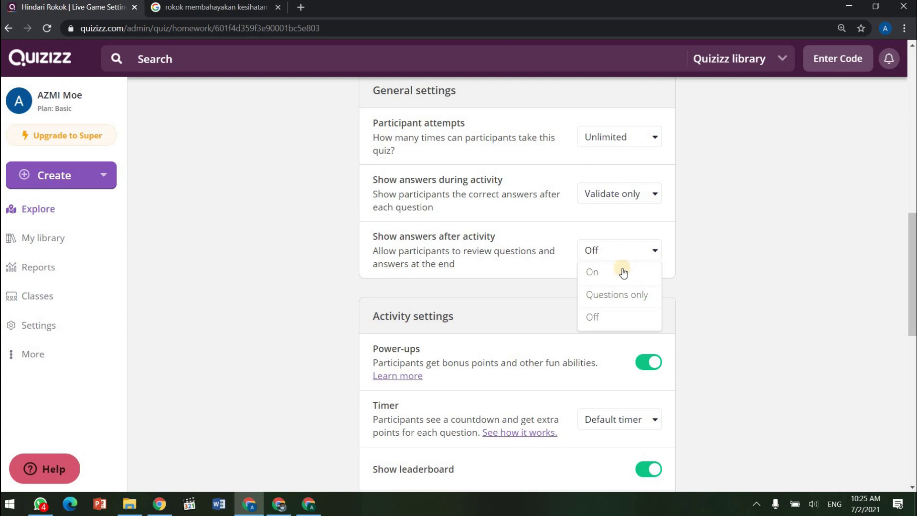
{"action": "left_click", "coordinate": [611, 314]}
- Switch power-ups off for participants and leave the timer on Default timer
{"action": "scroll", "coordinate": [727, 280], "scroll_direction": "down", "scroll_amount": 2}
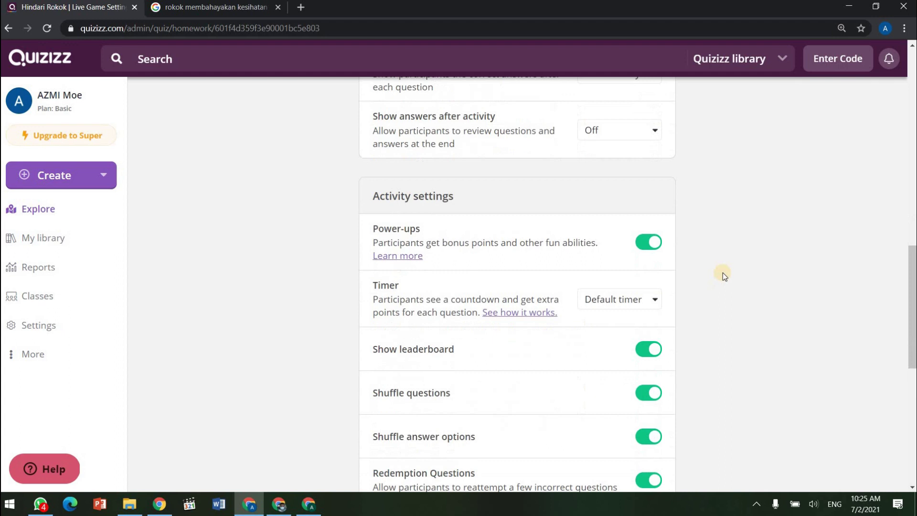
{"action": "scroll", "coordinate": [663, 205], "scroll_direction": "down", "scroll_amount": 1}
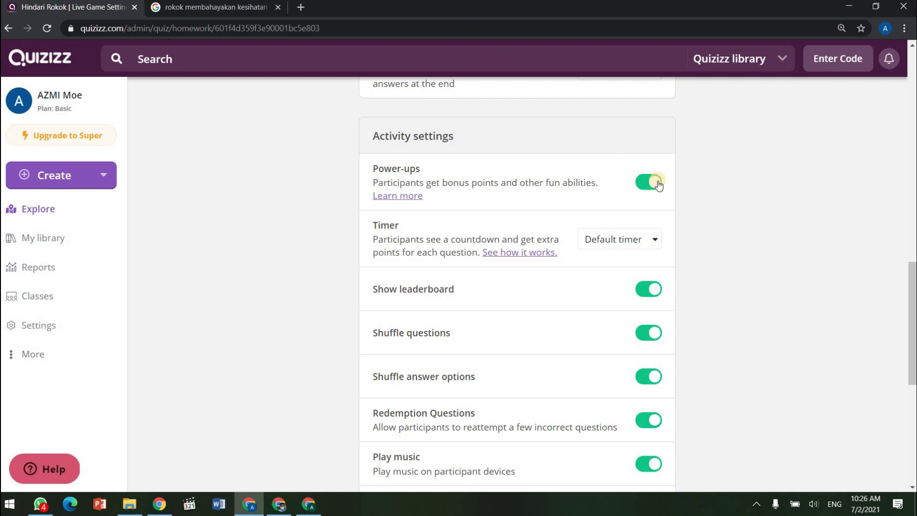
{"action": "scroll", "coordinate": [659, 209], "scroll_direction": "down", "scroll_amount": 3}
{"action": "scroll", "coordinate": [651, 211], "scroll_direction": "up", "scroll_amount": 4}
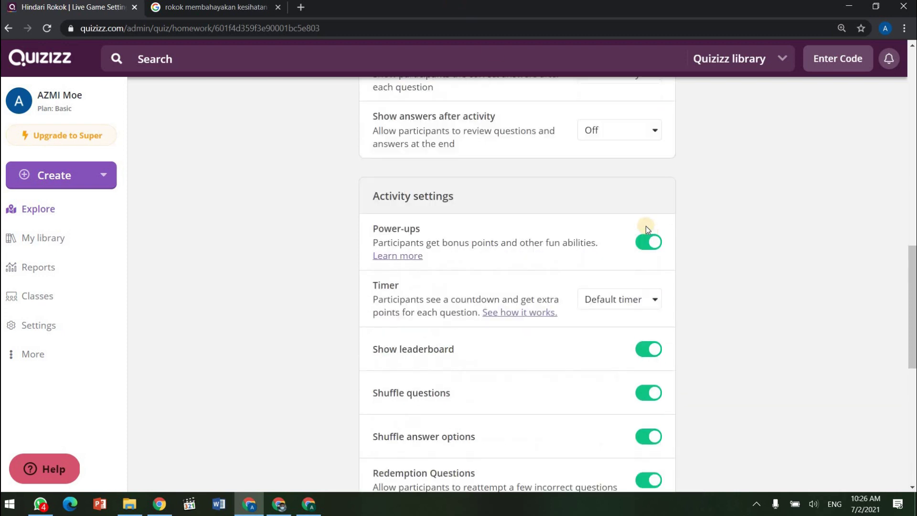
{"action": "scroll", "coordinate": [646, 226], "scroll_direction": "down", "scroll_amount": 1}
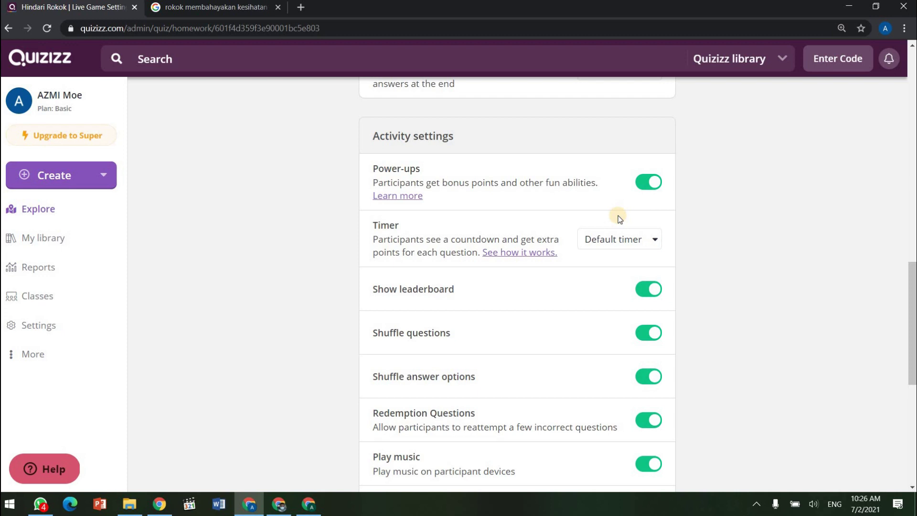
{"action": "left_click", "coordinate": [641, 185]}
{"action": "scroll", "coordinate": [574, 183], "scroll_direction": "down", "scroll_amount": 1}
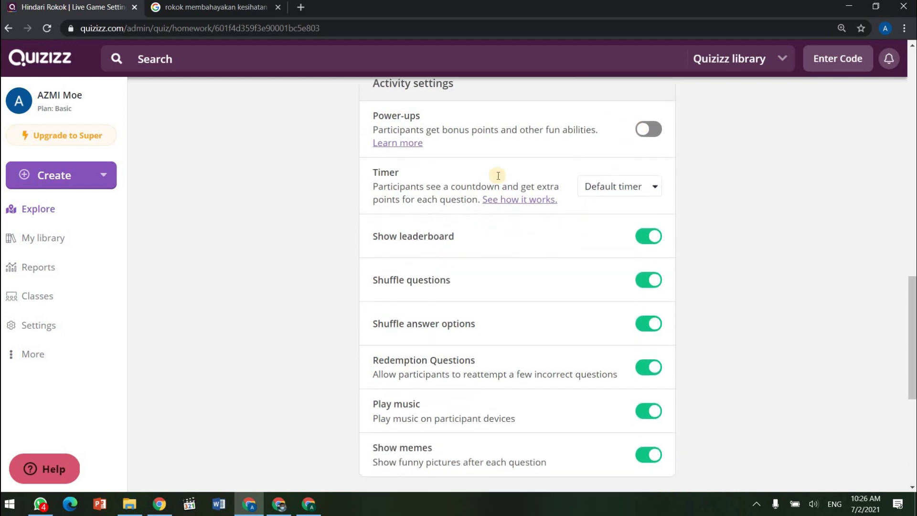
{"action": "left_click", "coordinate": [620, 184]}
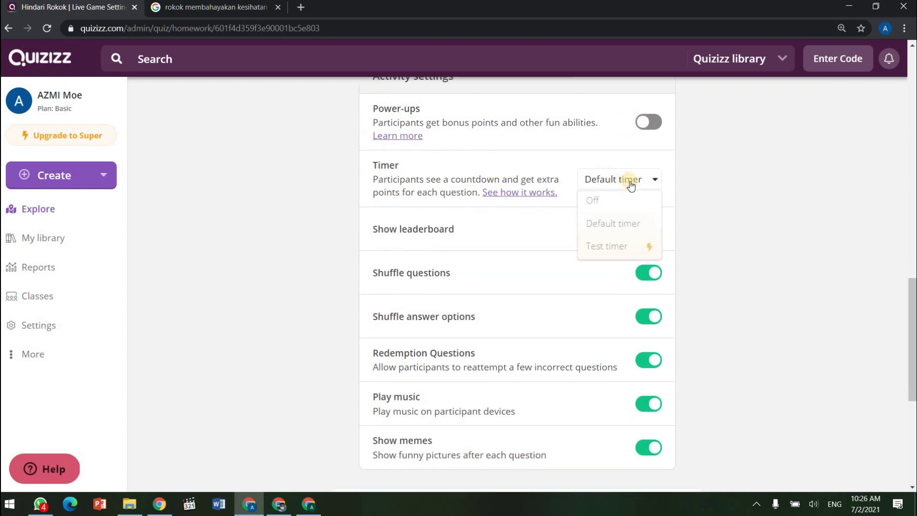
{"action": "left_click", "coordinate": [724, 190]}
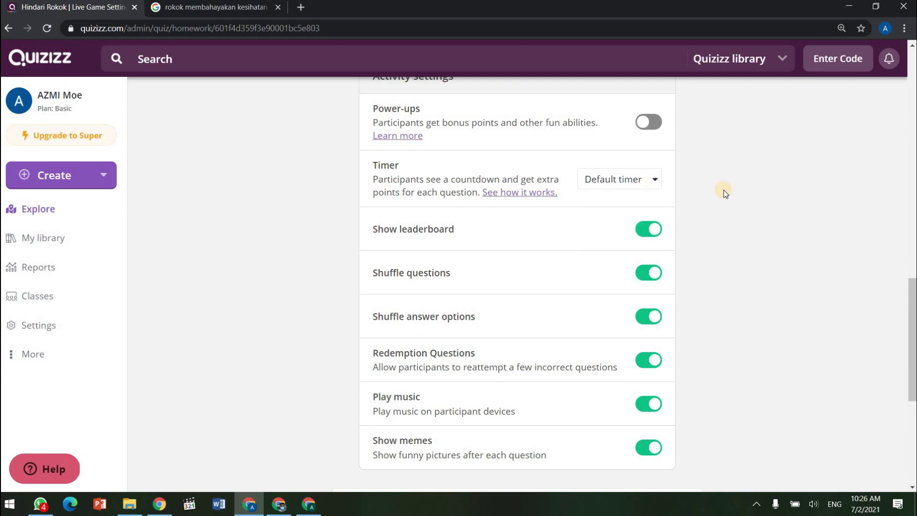
{"action": "scroll", "coordinate": [443, 184], "scroll_direction": "down", "scroll_amount": 1}
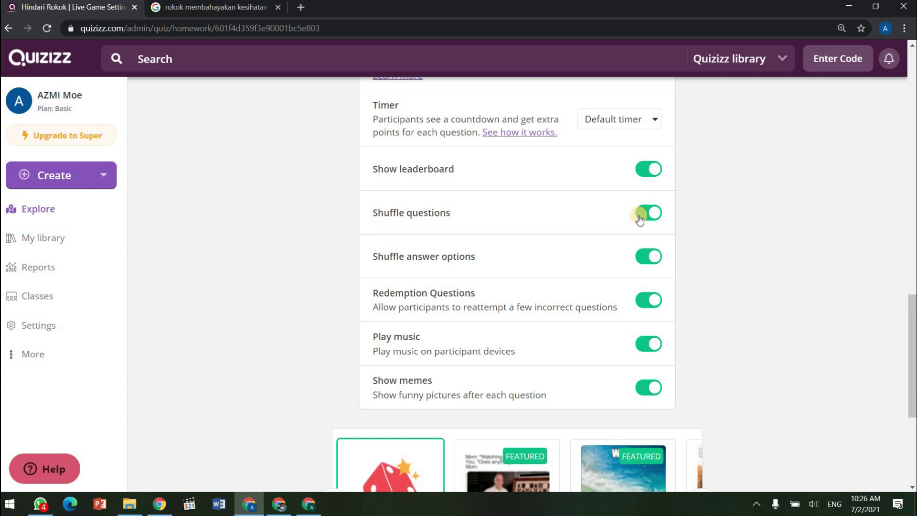
- Keep answer-option shuffling on, and turn off redemption questions and music on participant devices
{"action": "left_click", "coordinate": [632, 256]}
{"action": "left_click", "coordinate": [656, 263]}
{"action": "scroll", "coordinate": [604, 237], "scroll_direction": "down", "scroll_amount": 2}
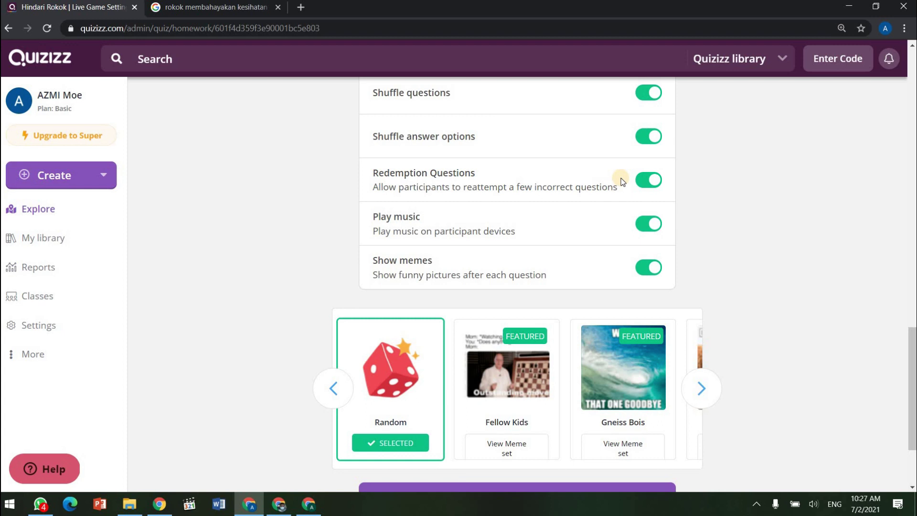
{"action": "left_click", "coordinate": [645, 185]}
{"action": "scroll", "coordinate": [684, 193], "scroll_direction": "down", "scroll_amount": 1}
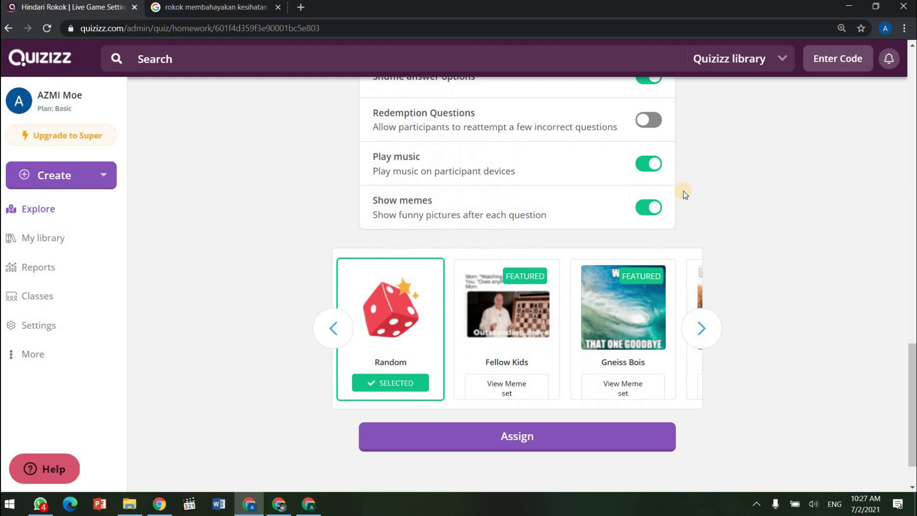
{"action": "scroll", "coordinate": [684, 194], "scroll_direction": "up", "scroll_amount": 1}
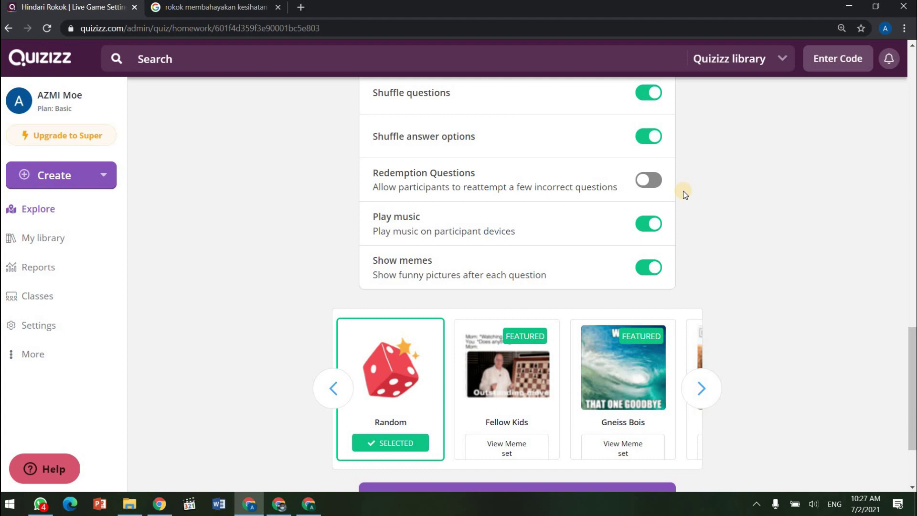
{"action": "left_click", "coordinate": [646, 221]}
- Turn off memes after each question and assign Hindari Rokok as homework
{"action": "scroll", "coordinate": [610, 217], "scroll_direction": "down", "scroll_amount": 1}
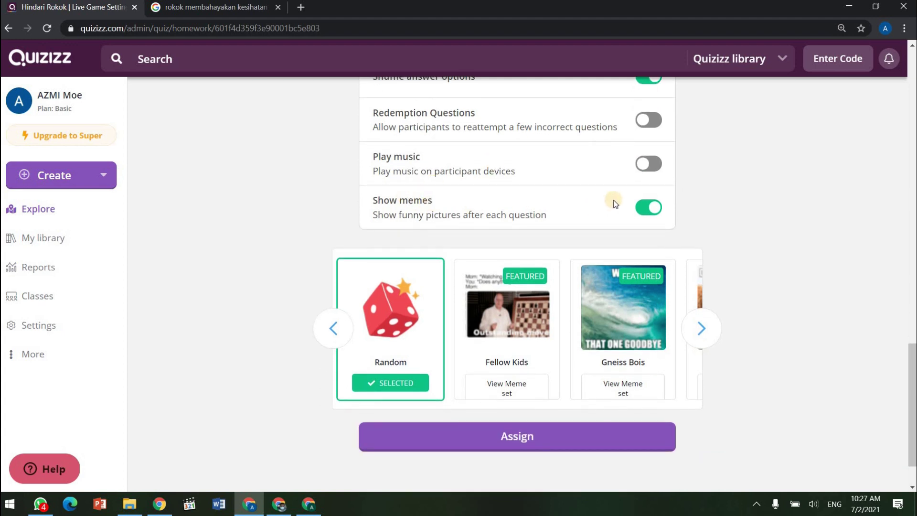
{"action": "left_click", "coordinate": [703, 330]}
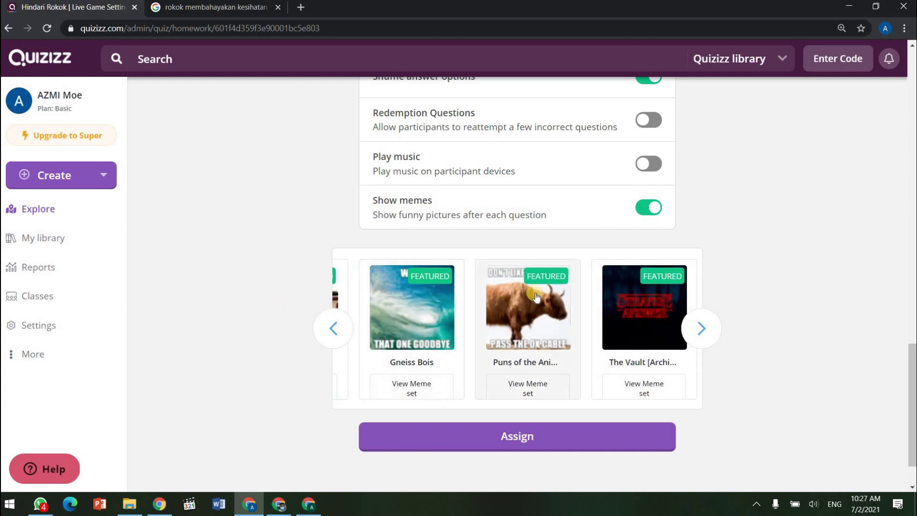
{"action": "left_click", "coordinate": [348, 327]}
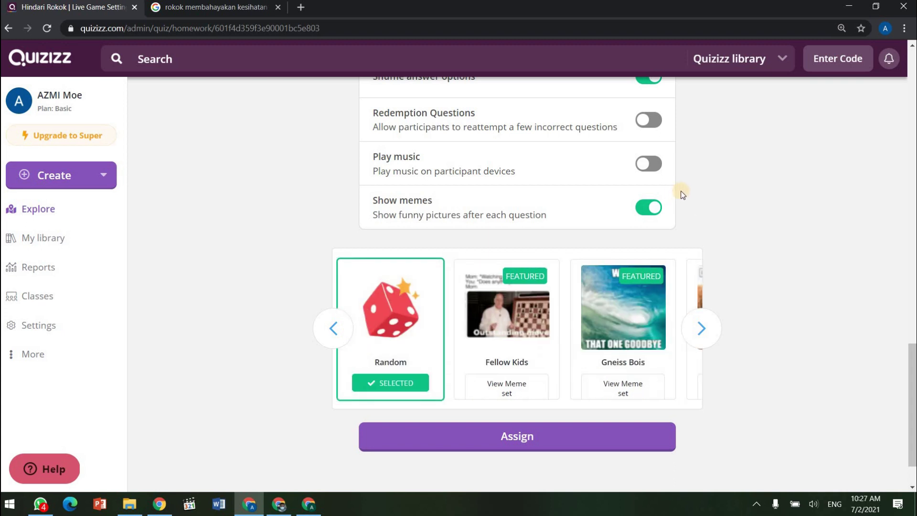
{"action": "left_click", "coordinate": [648, 209]}
{"action": "scroll", "coordinate": [690, 282], "scroll_direction": "up", "scroll_amount": 15}
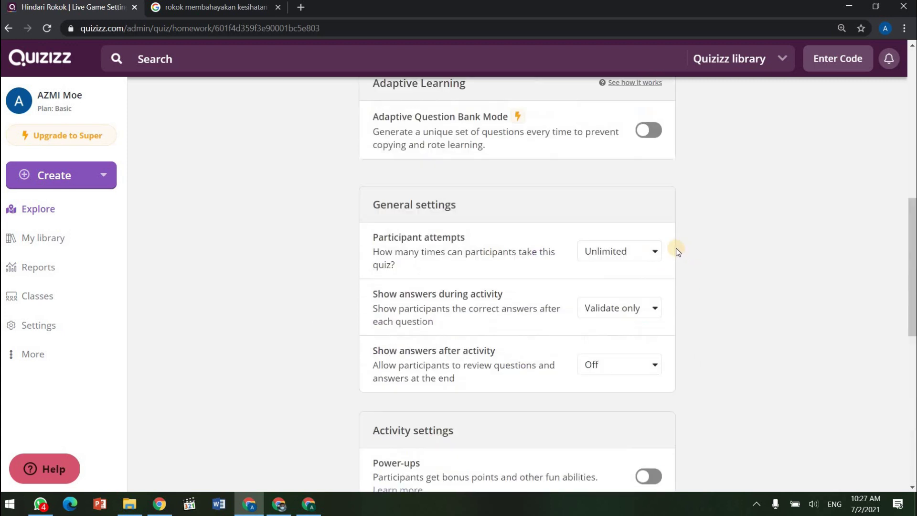
{"action": "scroll", "coordinate": [689, 208], "scroll_direction": "up", "scroll_amount": 4}
{"action": "scroll", "coordinate": [688, 208], "scroll_direction": "down", "scroll_amount": 18}
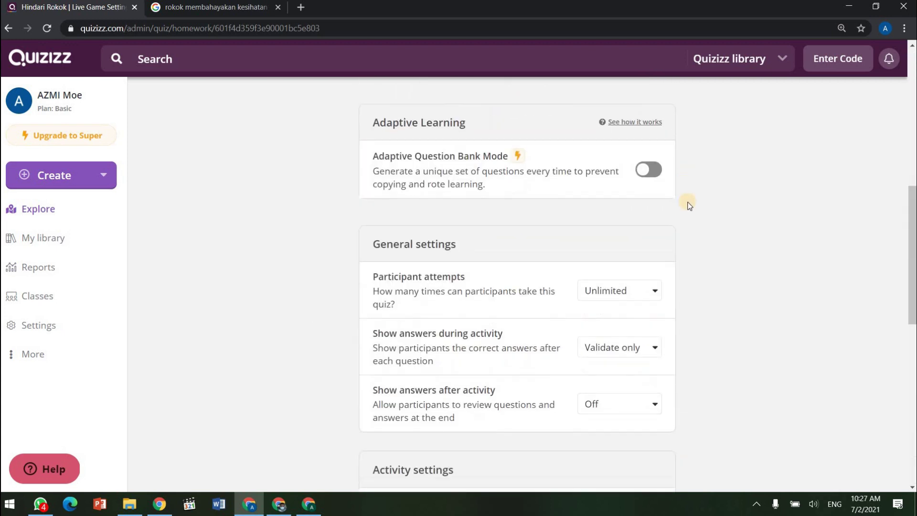
{"action": "left_click", "coordinate": [495, 374]}
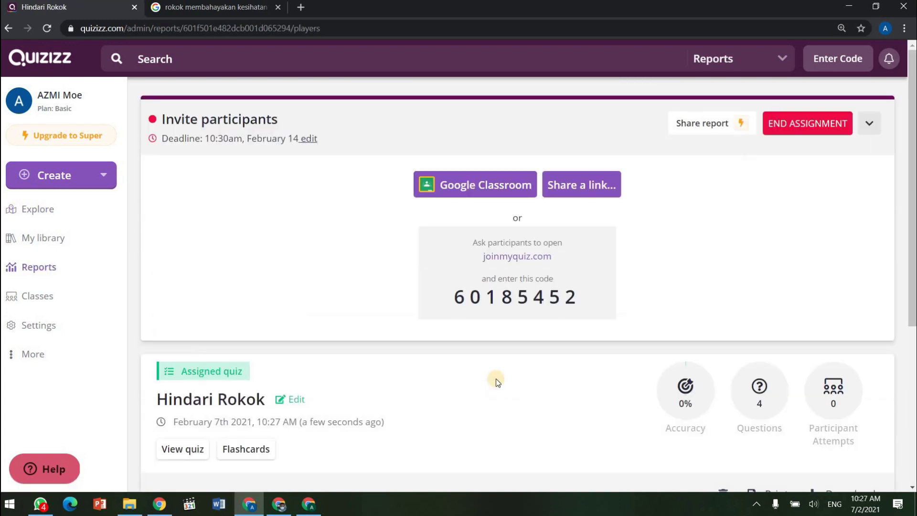
- Copy the Hindari Rokok homework's join link from the Share a link dialog
{"action": "scroll", "coordinate": [545, 231], "scroll_direction": "down", "scroll_amount": 1}
{"action": "scroll", "coordinate": [639, 240], "scroll_direction": "up", "scroll_amount": 1}
{"action": "left_click", "coordinate": [586, 196]}
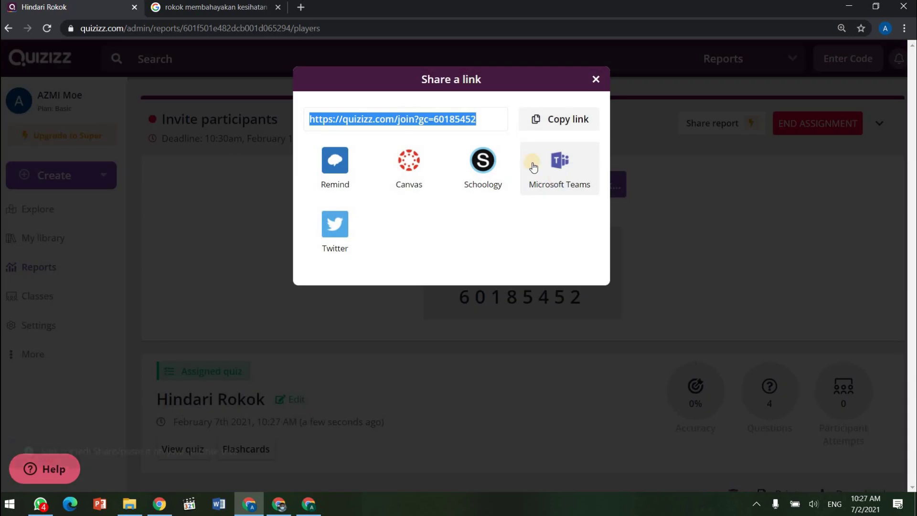
{"action": "left_click", "coordinate": [548, 125]}
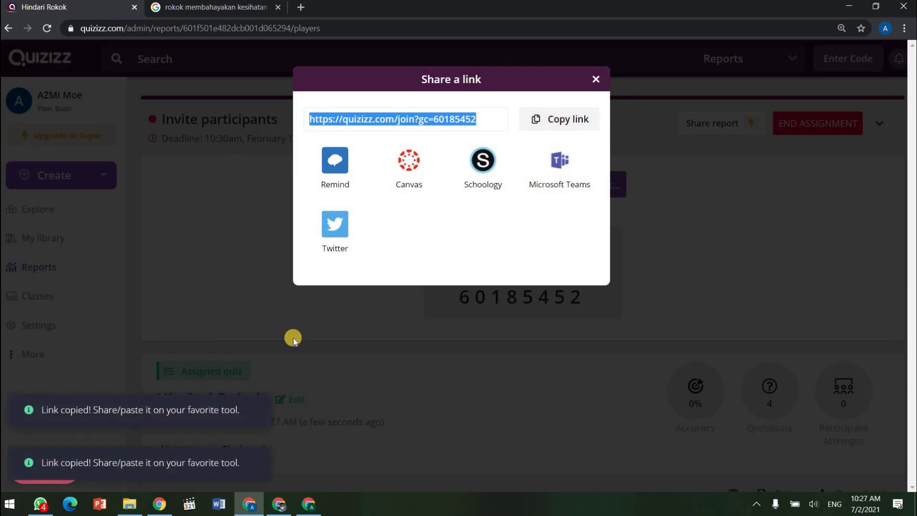
- Paste and send the quiz join link in the ENGLISH LP Y4 WhatsApp group
{"action": "left_click", "coordinate": [37, 507]}
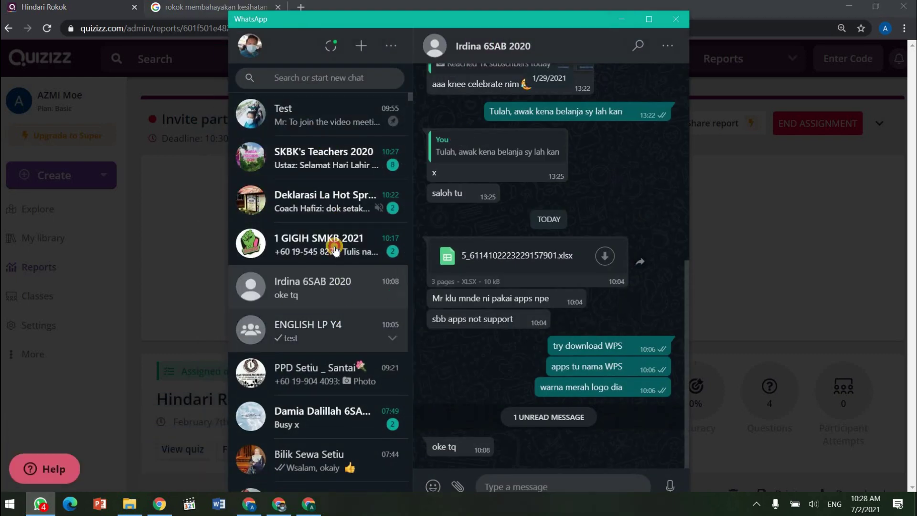
{"action": "left_click", "coordinate": [327, 251]}
{"action": "scroll", "coordinate": [324, 214], "scroll_direction": "down", "scroll_amount": 3}
{"action": "left_click", "coordinate": [324, 214]}
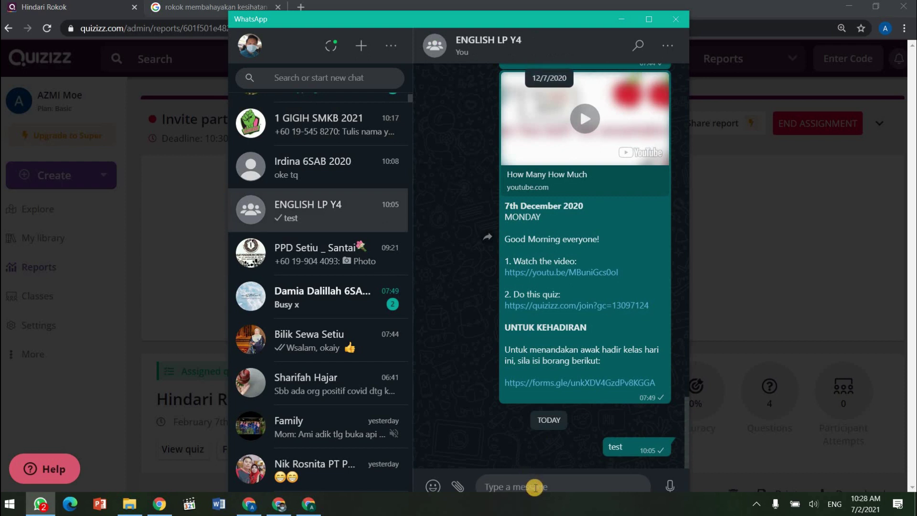
{"action": "key", "text": "ctrl+v"}
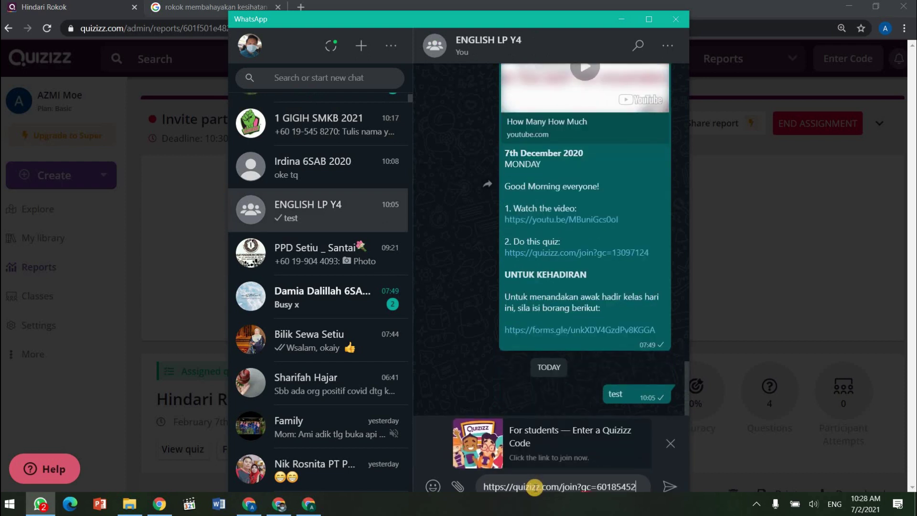
{"action": "key", "text": "Return"}
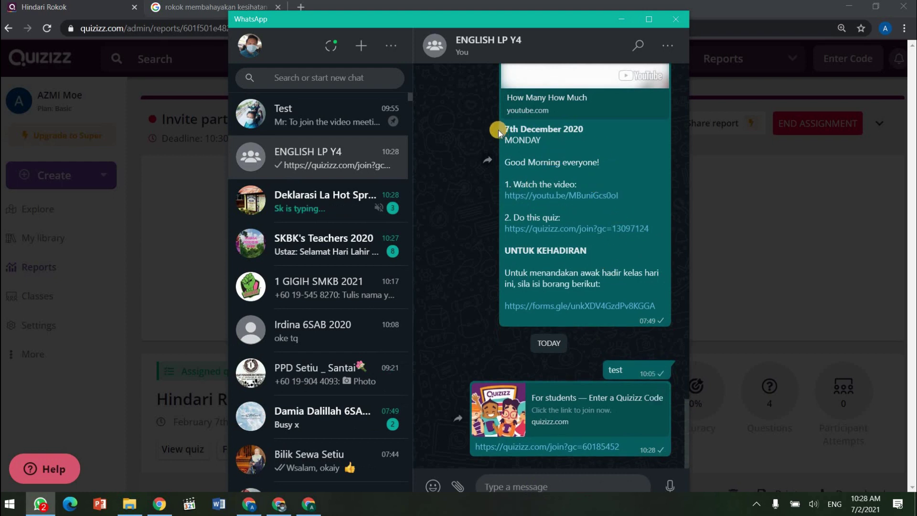
- Select and deselect text in older group messages, then return to the Quizizz report
{"action": "left_click_drag", "start_coordinate": [504, 129], "coordinate": [660, 306]}
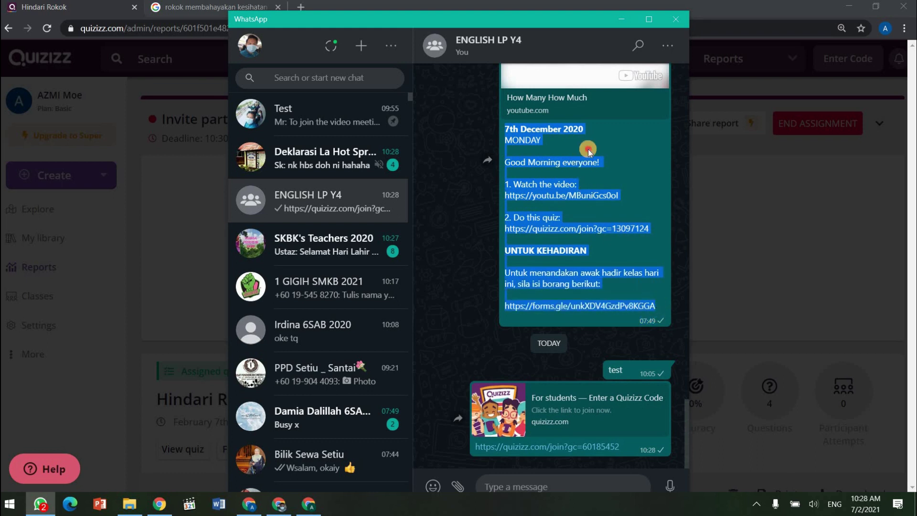
{"action": "left_click", "coordinate": [510, 124]}
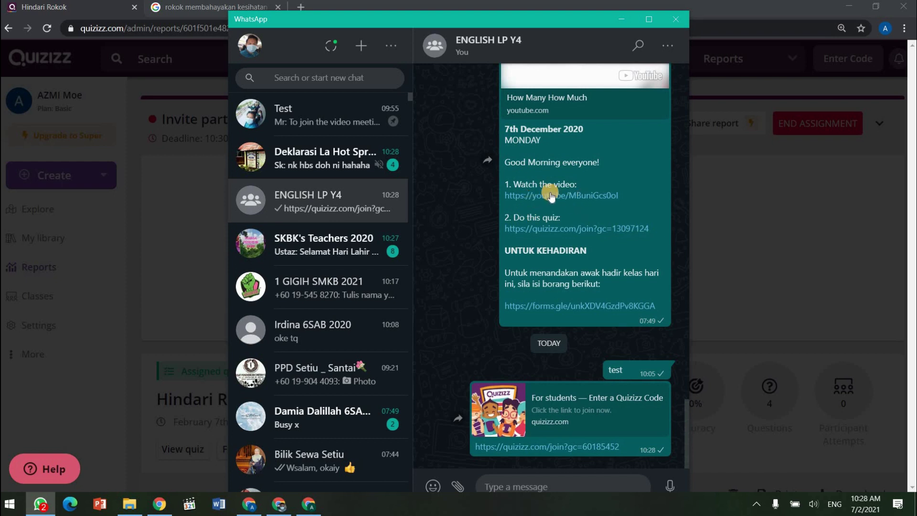
{"action": "left_click_drag", "start_coordinate": [502, 196], "coordinate": [640, 199]}
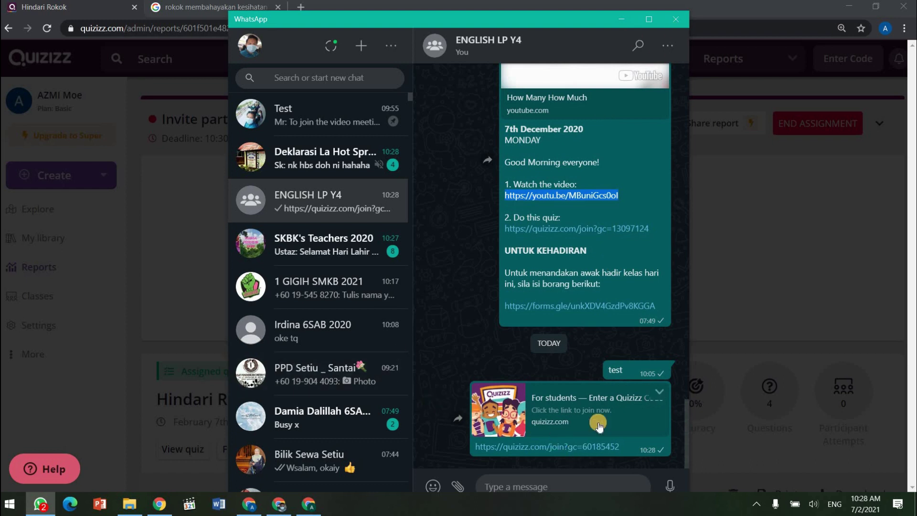
{"action": "left_click", "coordinate": [586, 446]}
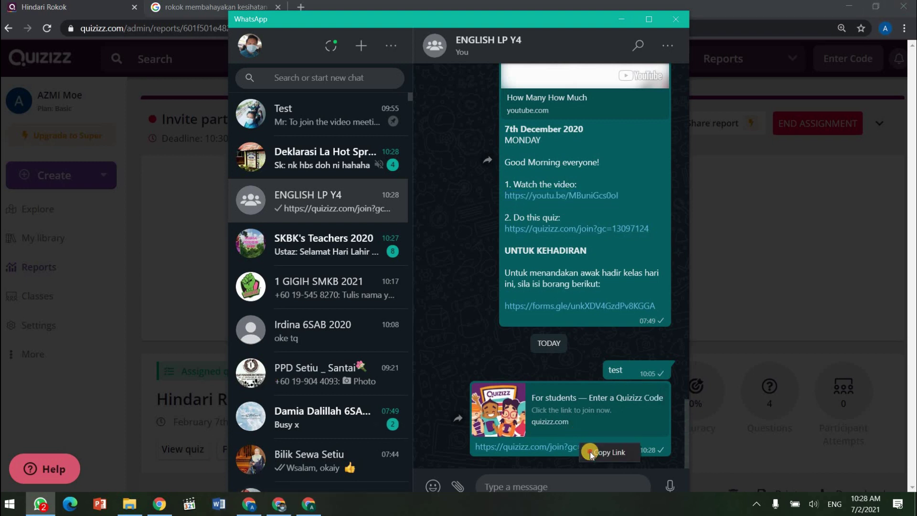
{"action": "left_click", "coordinate": [249, 504]}
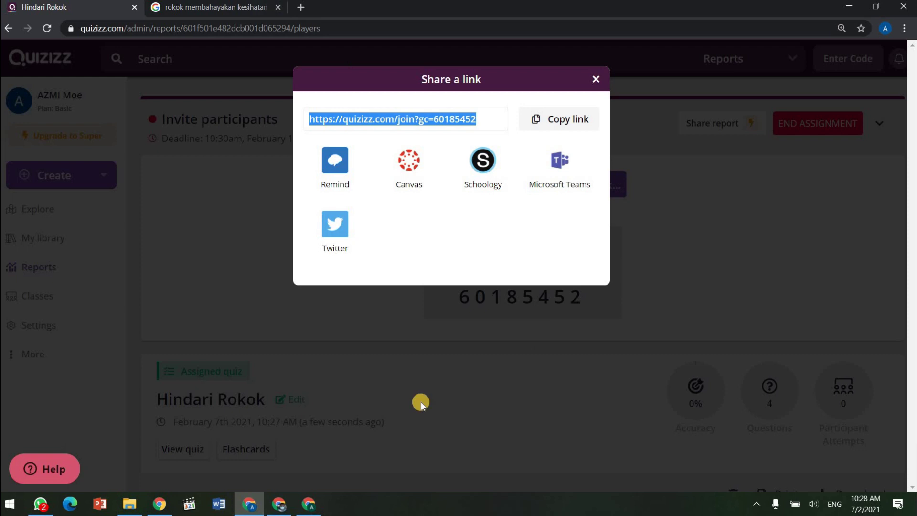
- Open the join link in another browser window and start the quiz under a shortened player name
{"action": "left_click", "coordinate": [308, 504]}
{"action": "type", "text": "https://quizizz.com/join?gc=60185452"}
{"action": "key", "text": "Return"}
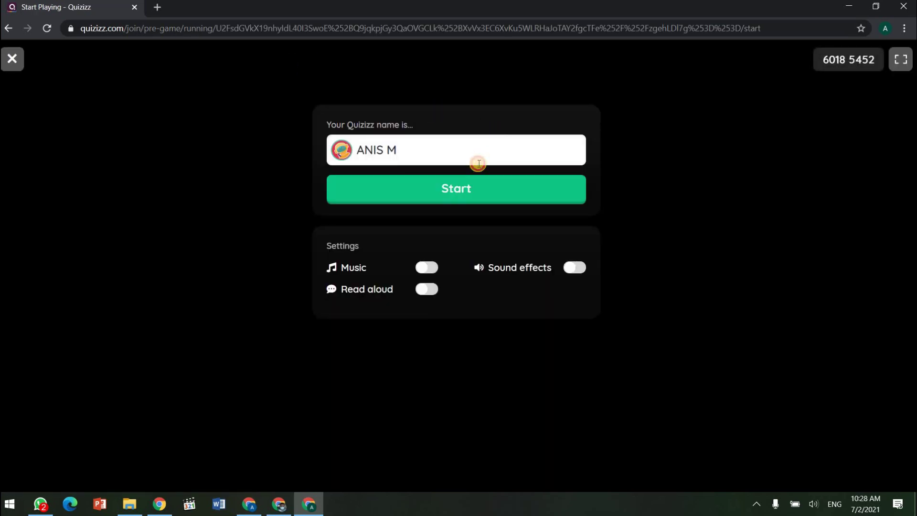
{"action": "left_click_drag", "start_coordinate": [327, 153], "coordinate": [523, 122]}
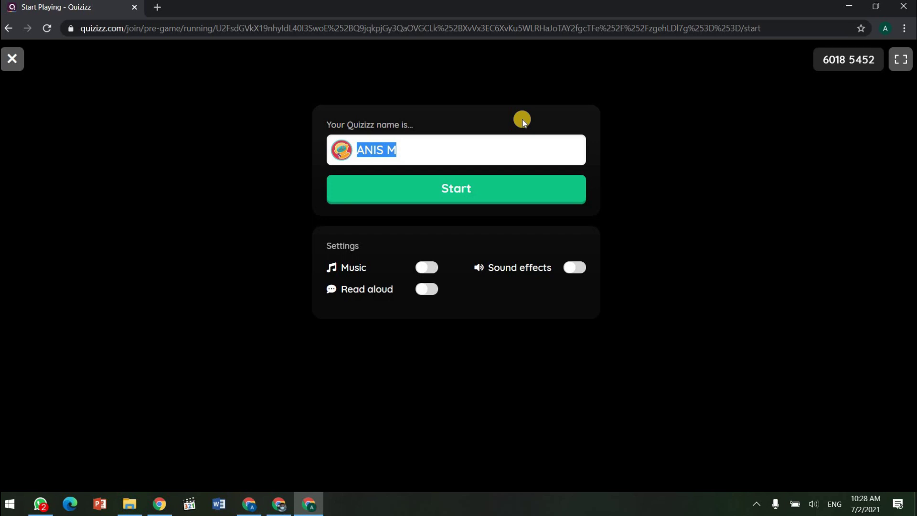
{"action": "type", "text": "Anis"}
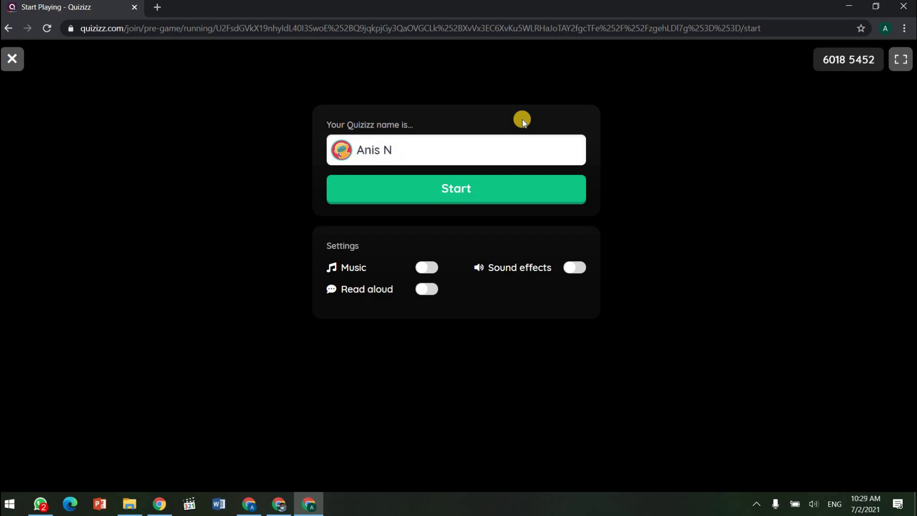
{"action": "left_click", "coordinate": [467, 184]}
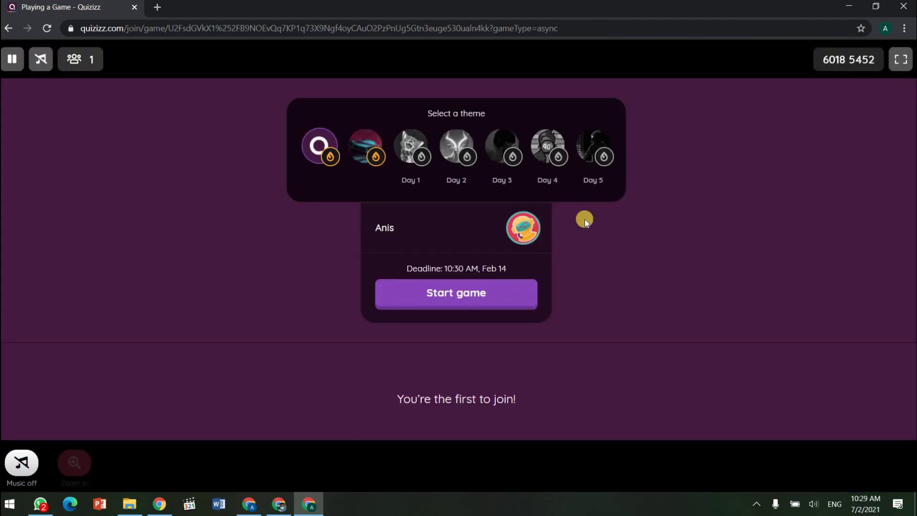
{"action": "left_click", "coordinate": [444, 297]}
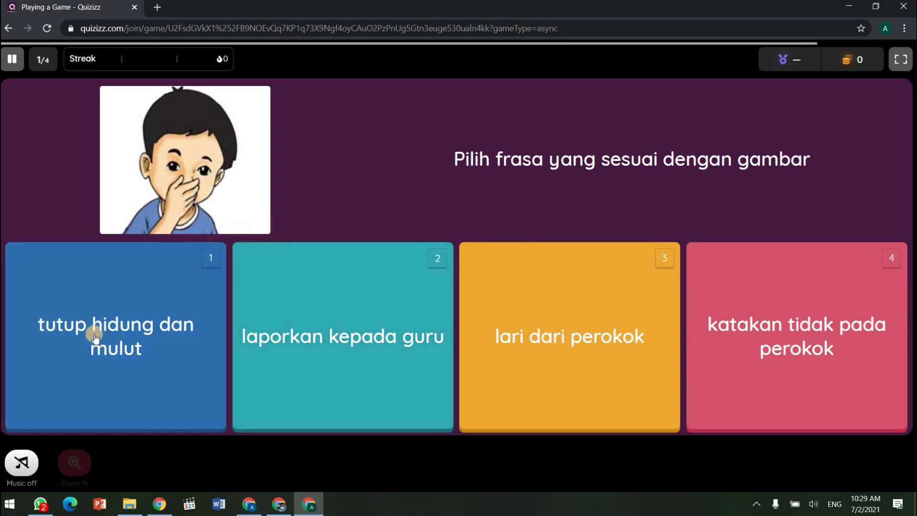
- Answer the four questions: tutup hidung dan mulut, merokok, lari dari perokok, tutup hidung dan mulut
{"action": "left_click", "coordinate": [125, 327]}
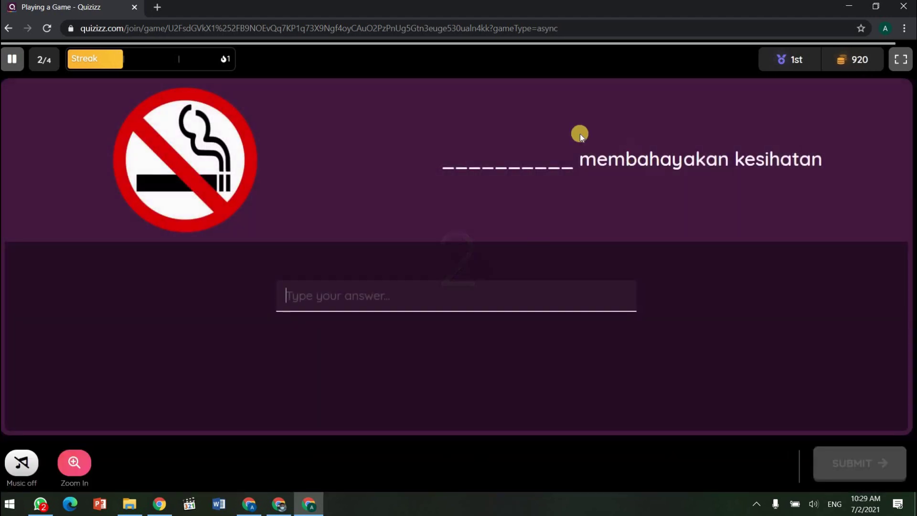
{"action": "type", "text": "me"}
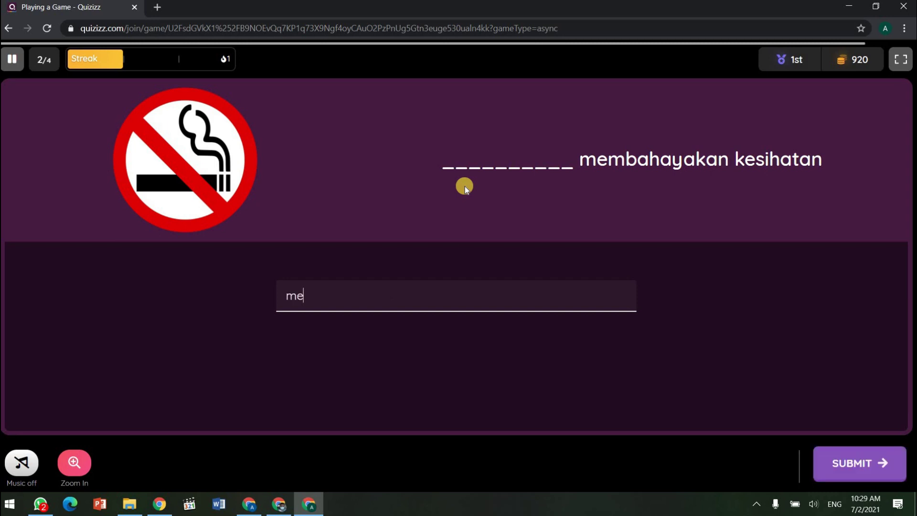
{"action": "left_click", "coordinate": [868, 463]}
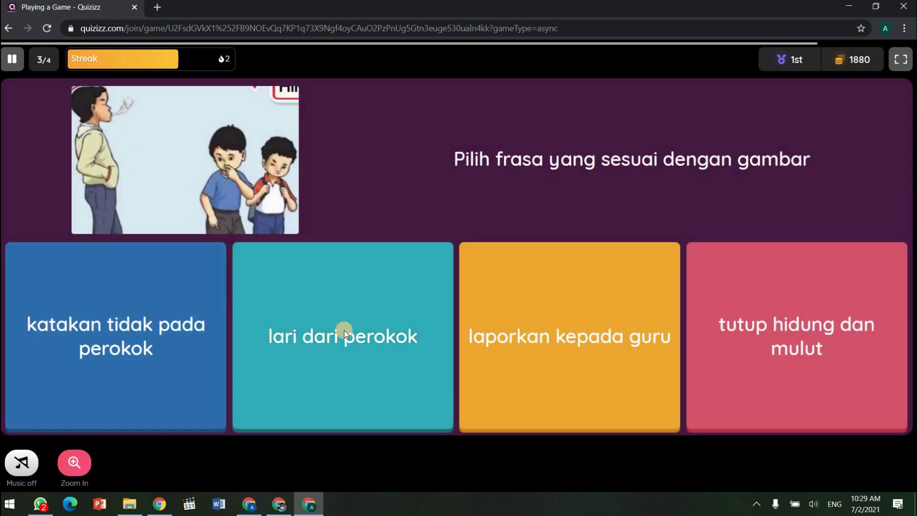
{"action": "left_click", "coordinate": [344, 330]}
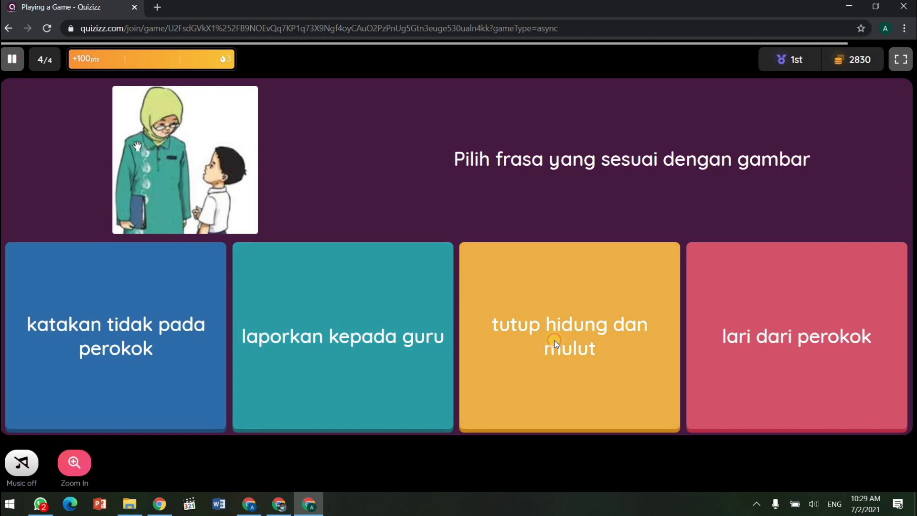
{"action": "left_click", "coordinate": [554, 341]}
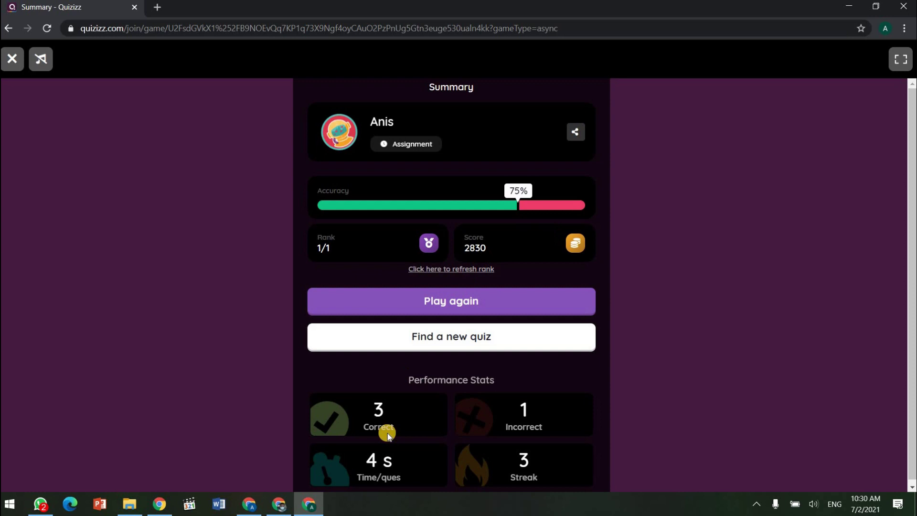
- Close the share dialog, open the Hindari Rokok report from Reports, and view the participant's per-question results
{"action": "left_click", "coordinate": [249, 504]}
{"action": "left_click", "coordinate": [595, 80]}
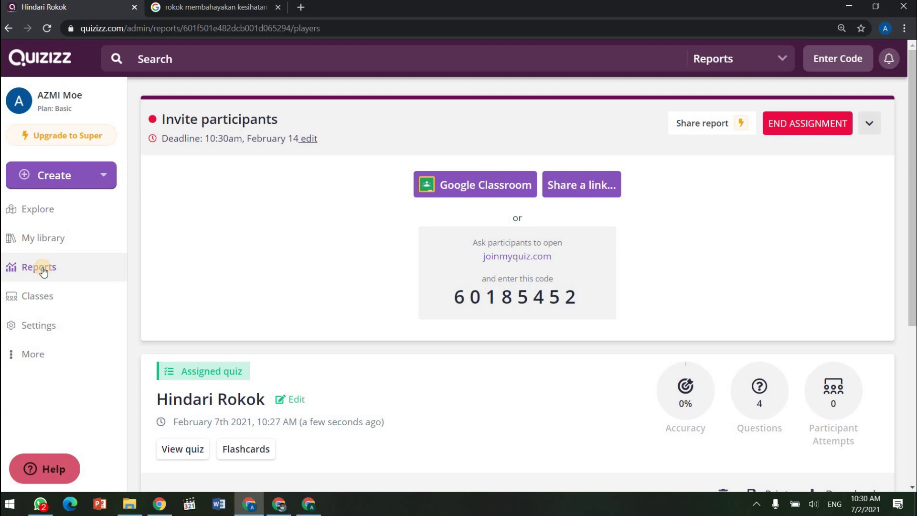
{"action": "left_click", "coordinate": [43, 270]}
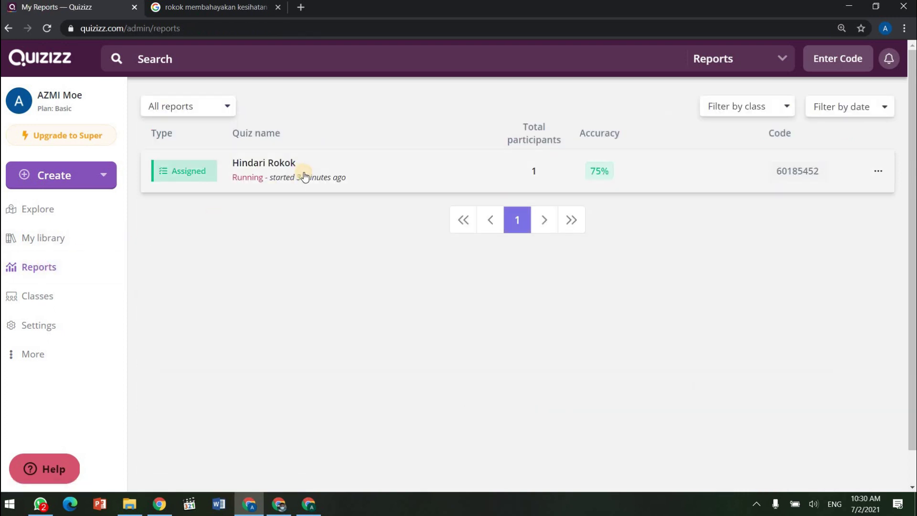
{"action": "left_click", "coordinate": [341, 178]}
{"action": "scroll", "coordinate": [727, 287], "scroll_direction": "down", "scroll_amount": 4}
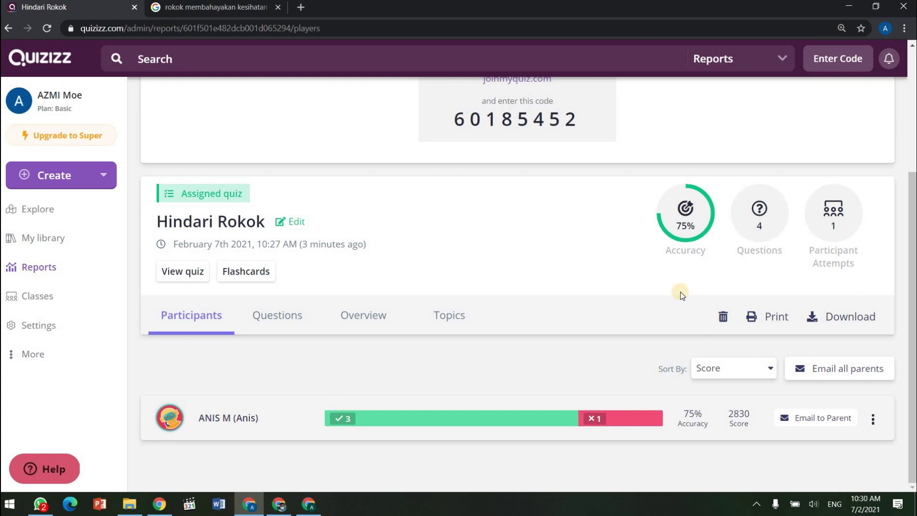
{"action": "scroll", "coordinate": [583, 321], "scroll_direction": "up", "scroll_amount": 2}
{"action": "scroll", "coordinate": [583, 320], "scroll_direction": "down", "scroll_amount": 2}
{"action": "left_click", "coordinate": [252, 417]}
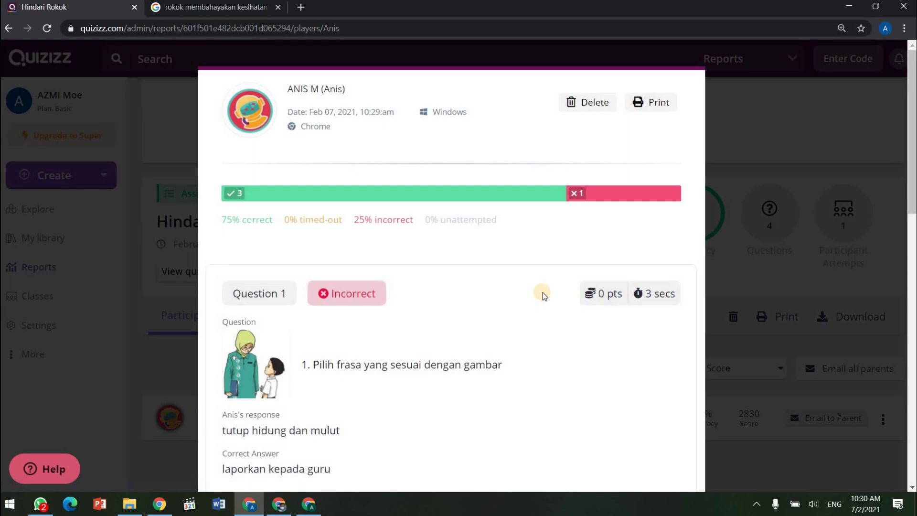
{"action": "scroll", "coordinate": [297, 215], "scroll_direction": "down", "scroll_amount": 2}
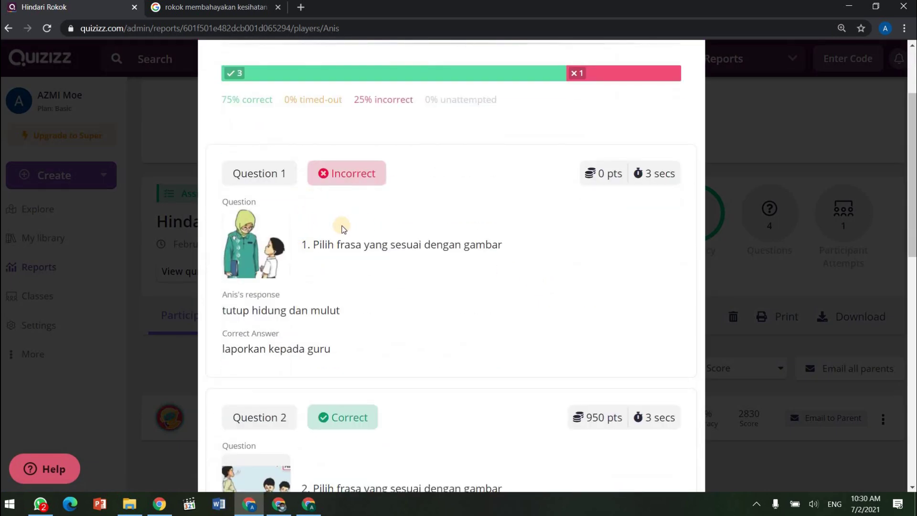
{"action": "scroll", "coordinate": [342, 231], "scroll_direction": "down", "scroll_amount": 10}
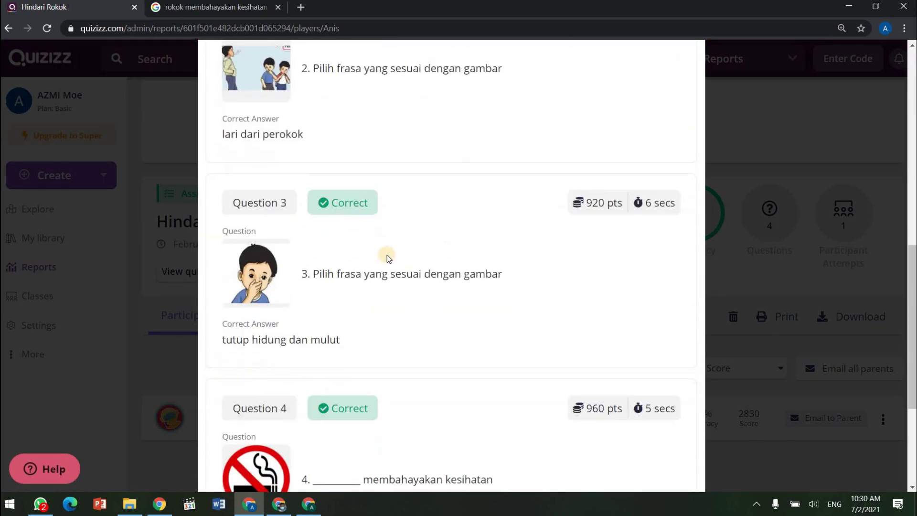
{"action": "scroll", "coordinate": [385, 258], "scroll_direction": "up", "scroll_amount": 7}
{"action": "scroll", "coordinate": [386, 261], "scroll_direction": "up", "scroll_amount": 4}
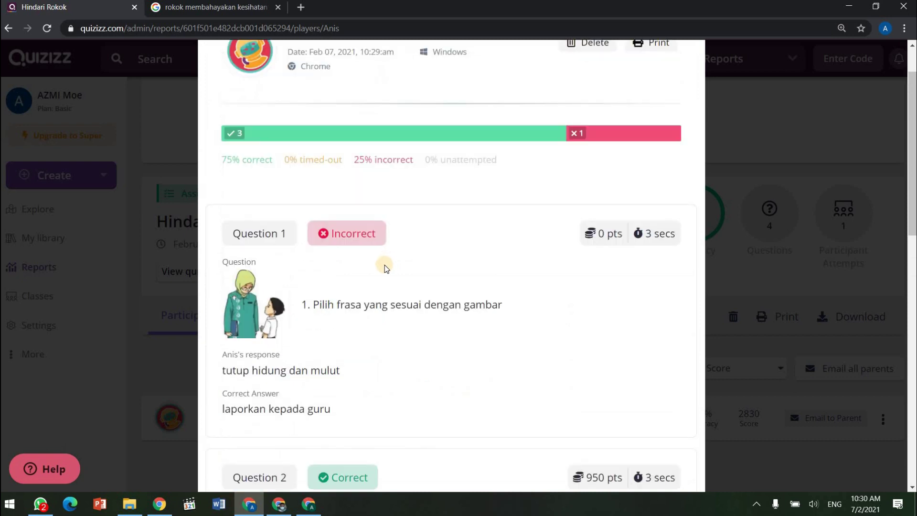
{"action": "scroll", "coordinate": [386, 268], "scroll_direction": "down", "scroll_amount": 11}
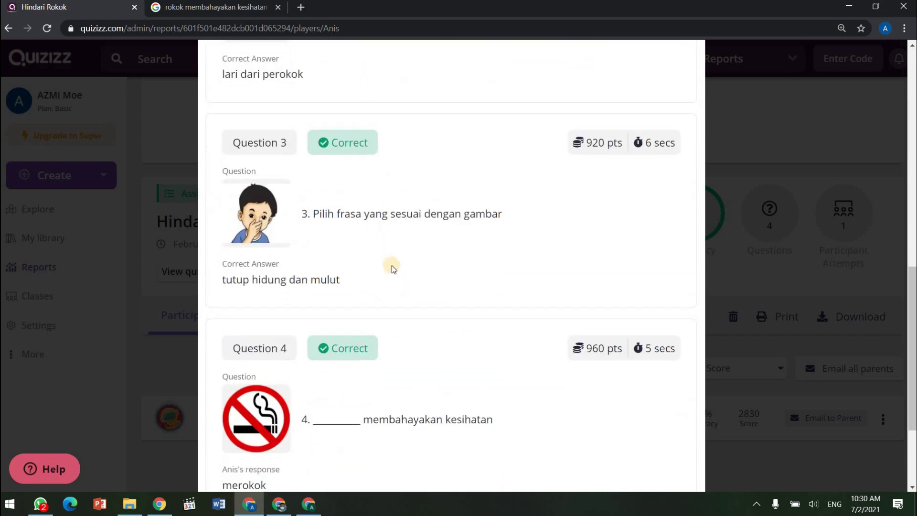
{"action": "scroll", "coordinate": [391, 266], "scroll_direction": "down", "scroll_amount": 3}
{"action": "scroll", "coordinate": [392, 265], "scroll_direction": "up", "scroll_amount": 15}
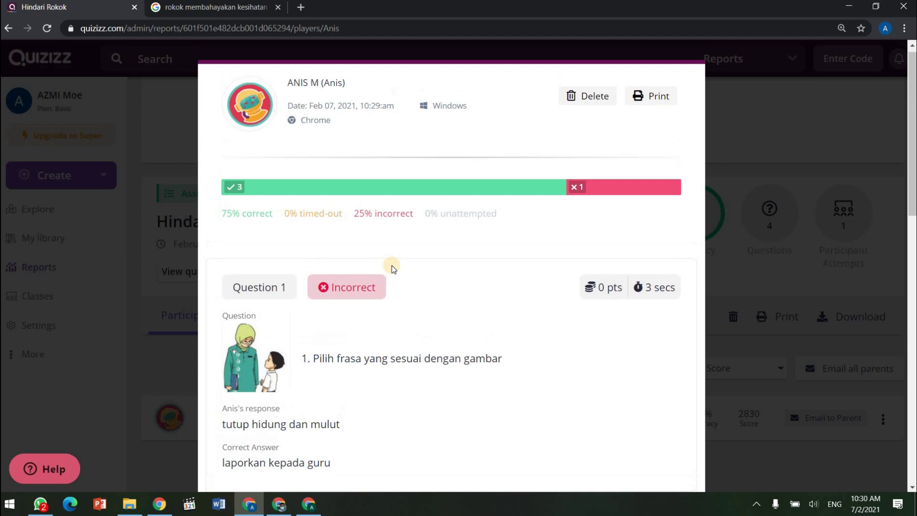
{"action": "scroll", "coordinate": [391, 265], "scroll_direction": "down", "scroll_amount": 4}
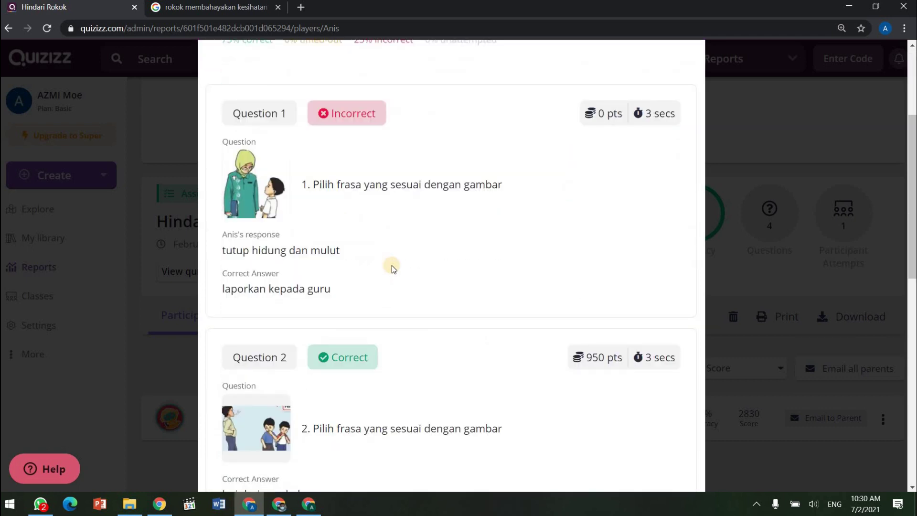
{"action": "scroll", "coordinate": [393, 266], "scroll_direction": "up", "scroll_amount": 4}
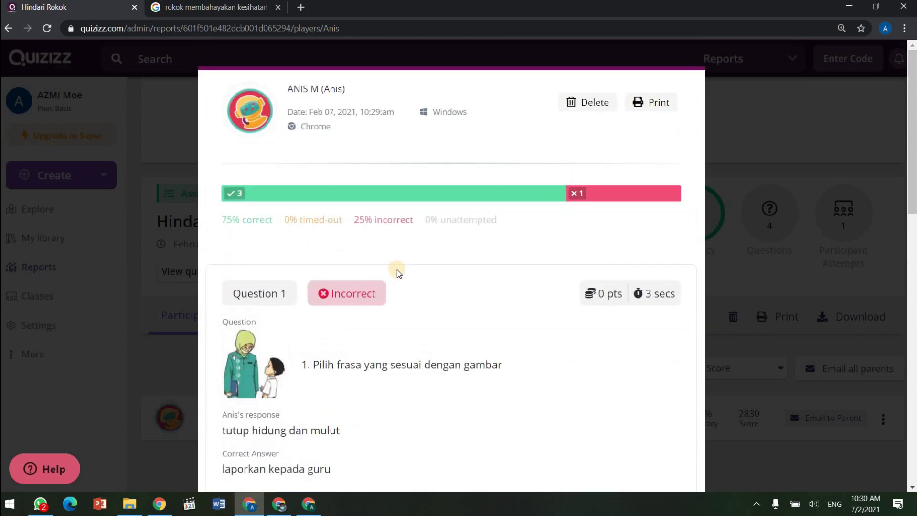
{"action": "scroll", "coordinate": [397, 271], "scroll_direction": "down", "scroll_amount": 3}
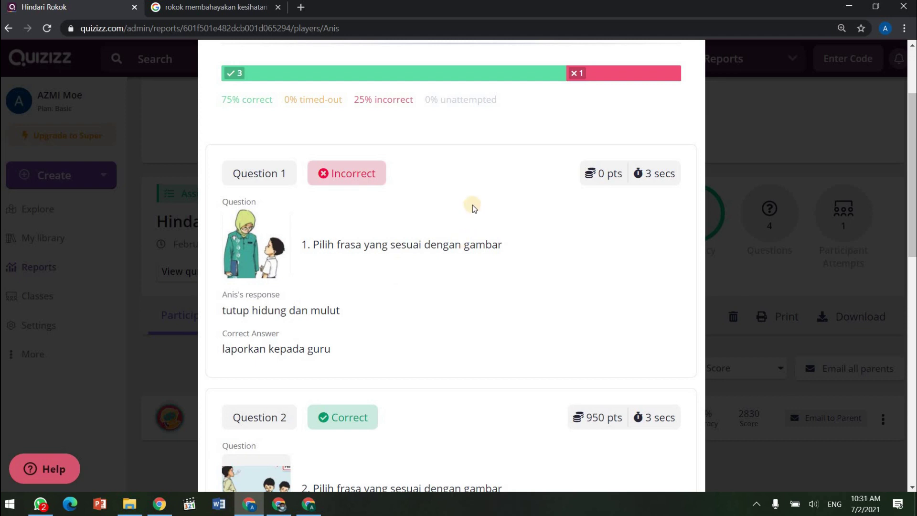
{"action": "scroll", "coordinate": [558, 232], "scroll_direction": "up", "scroll_amount": 3}
{"action": "scroll", "coordinate": [570, 217], "scroll_direction": "down", "scroll_amount": 10}
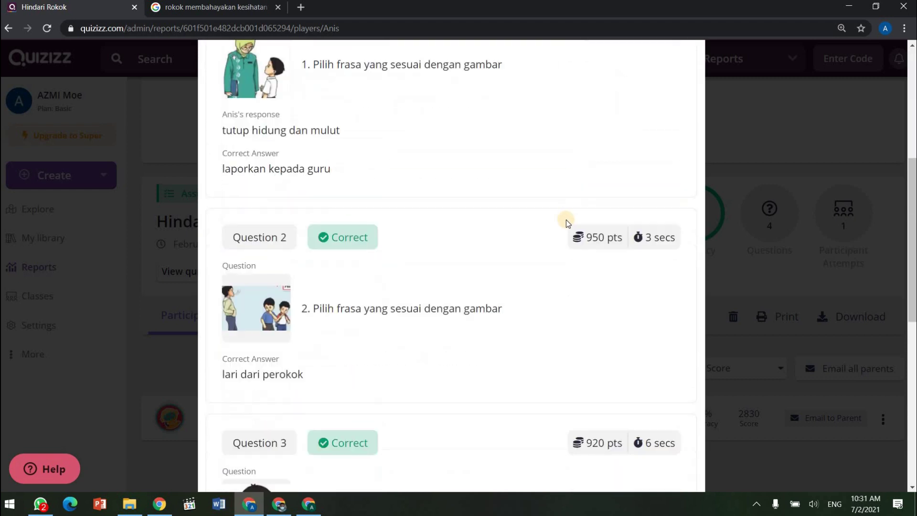
{"action": "scroll", "coordinate": [554, 228], "scroll_direction": "down", "scroll_amount": 3}
{"action": "scroll", "coordinate": [576, 227], "scroll_direction": "up", "scroll_amount": 10}
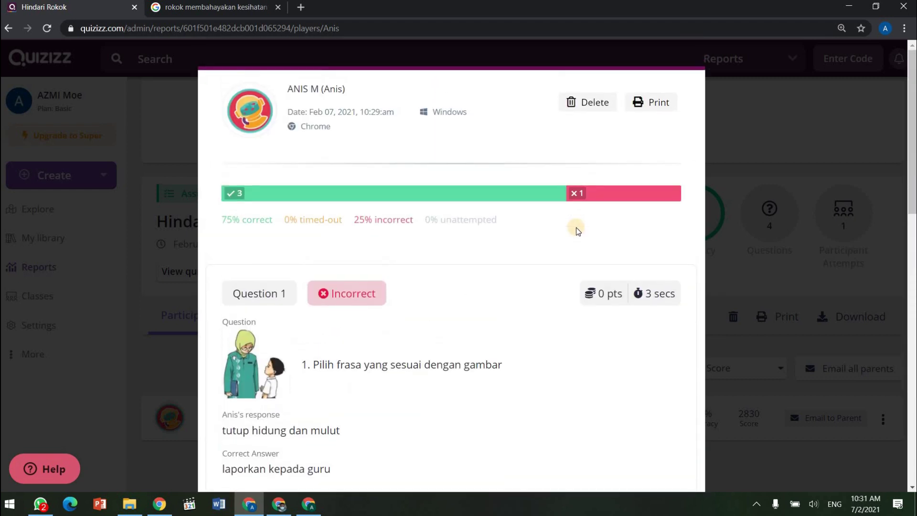
{"action": "left_click", "coordinate": [660, 109]}
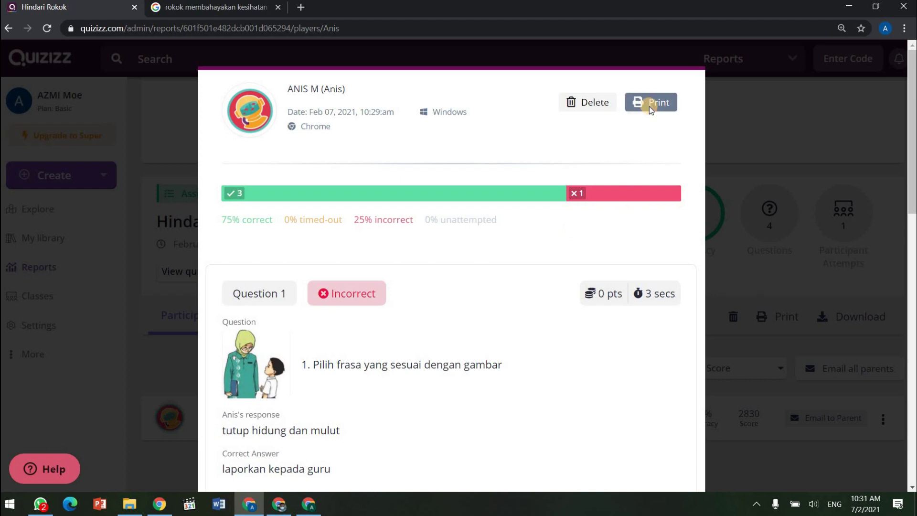
- Open the printable report of the student's answers and review it in print preview
{"action": "left_click", "coordinate": [649, 106]}
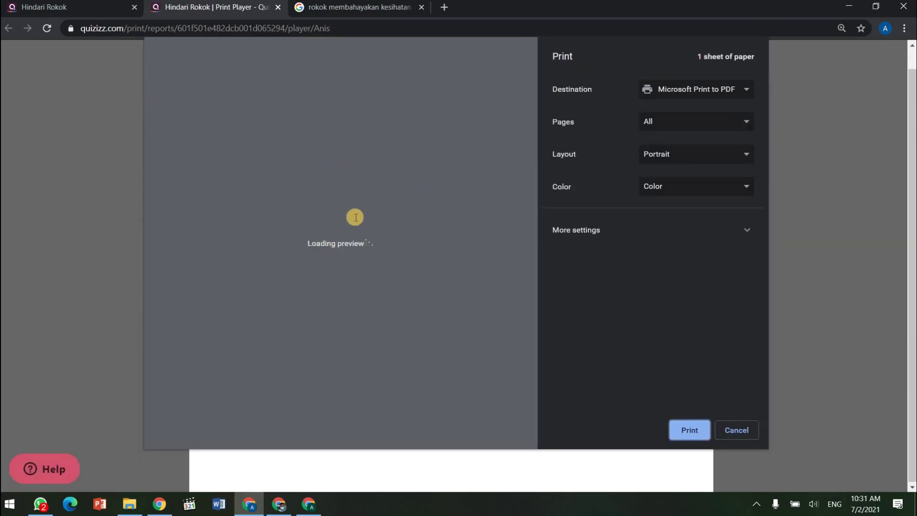
{"action": "left_click_drag", "start_coordinate": [453, 274], "coordinate": [420, 285]}
{"action": "left_click", "coordinate": [390, 243]}
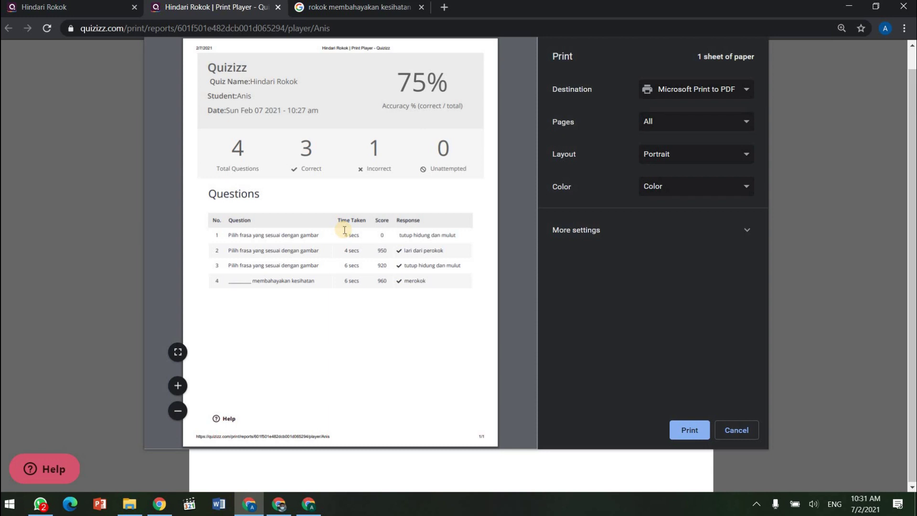
{"action": "scroll", "coordinate": [345, 230], "scroll_direction": "up", "scroll_amount": 1}
{"action": "scroll", "coordinate": [367, 142], "scroll_direction": "up", "scroll_amount": 1}
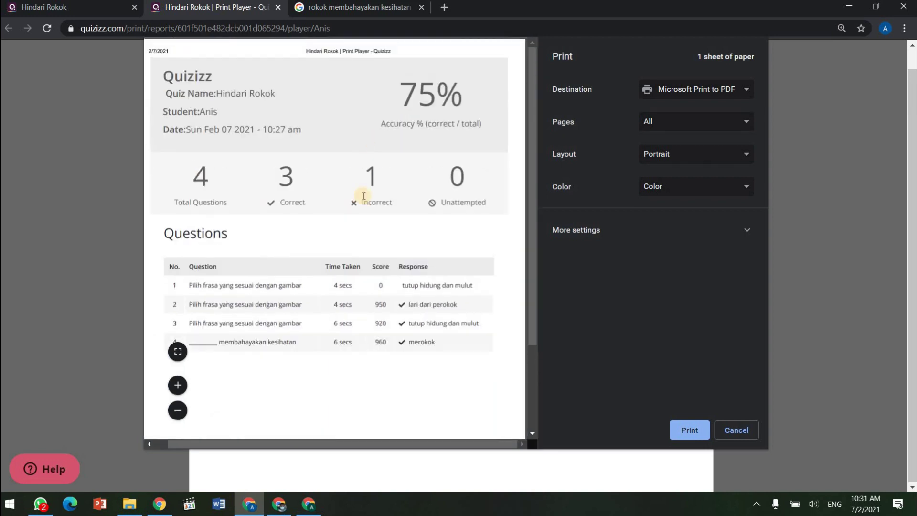
{"action": "scroll", "coordinate": [365, 200], "scroll_direction": "down", "scroll_amount": 2}
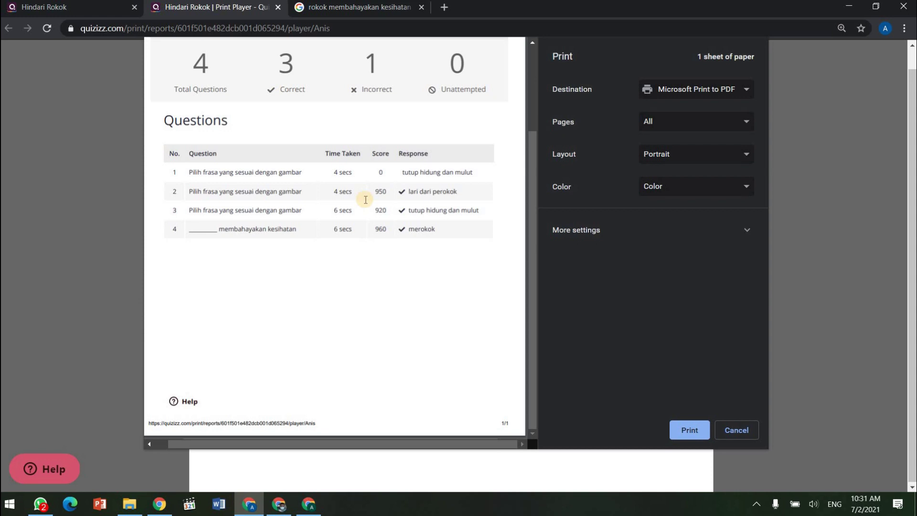
{"action": "scroll", "coordinate": [389, 207], "scroll_direction": "up", "scroll_amount": 2}
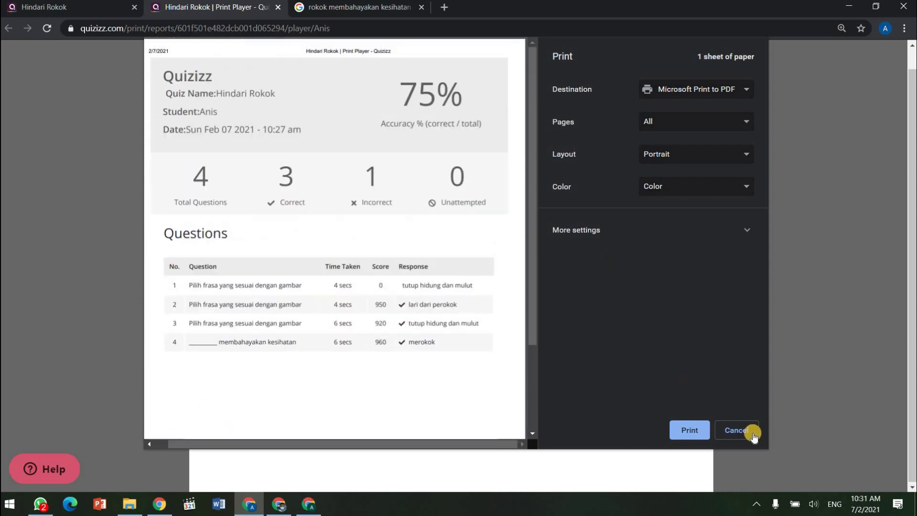
- Cancel printing and go back to the original Hindari Rokok report tab
{"action": "left_click", "coordinate": [737, 428]}
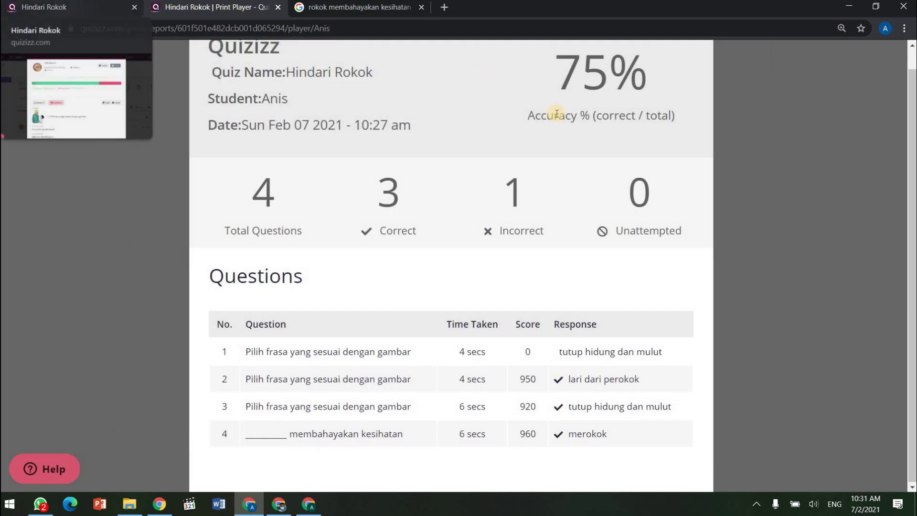
{"action": "scroll", "coordinate": [582, 119], "scroll_direction": "up", "scroll_amount": 1}
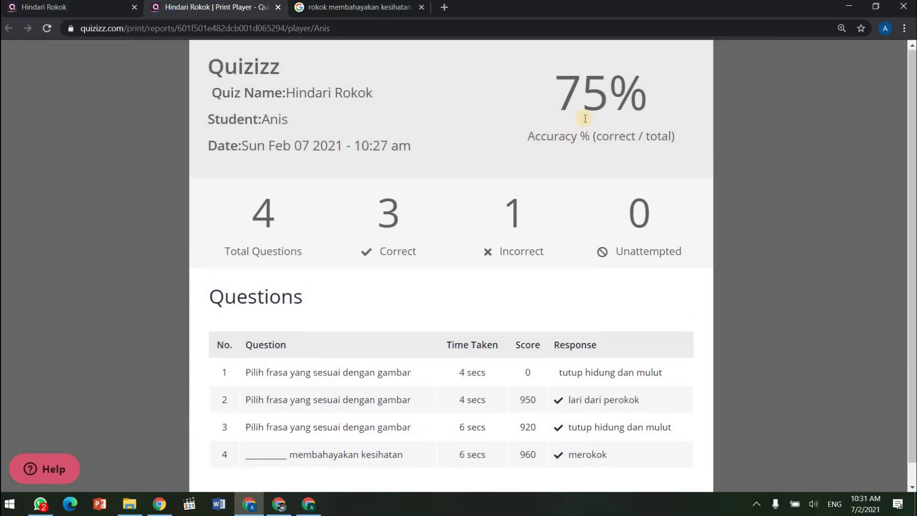
{"action": "scroll", "coordinate": [584, 118], "scroll_direction": "down", "scroll_amount": 1}
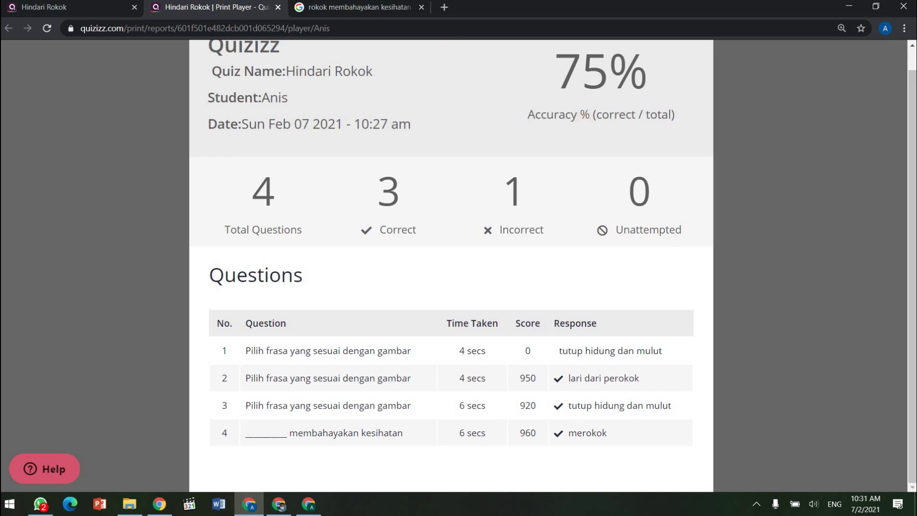
{"action": "left_click", "coordinate": [72, 10]}
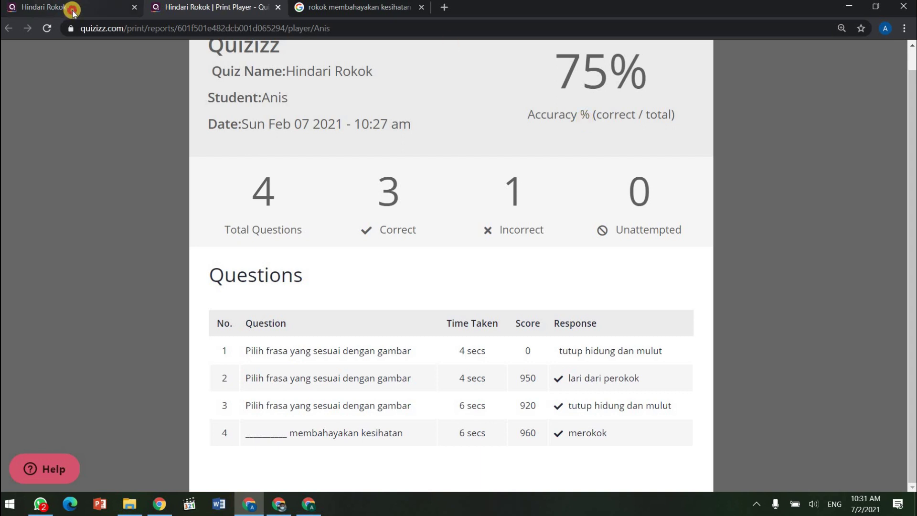
- In the other account's window, show page 2 of the Reports list
{"action": "left_click", "coordinate": [279, 504]}
{"action": "left_click", "coordinate": [29, 244]}
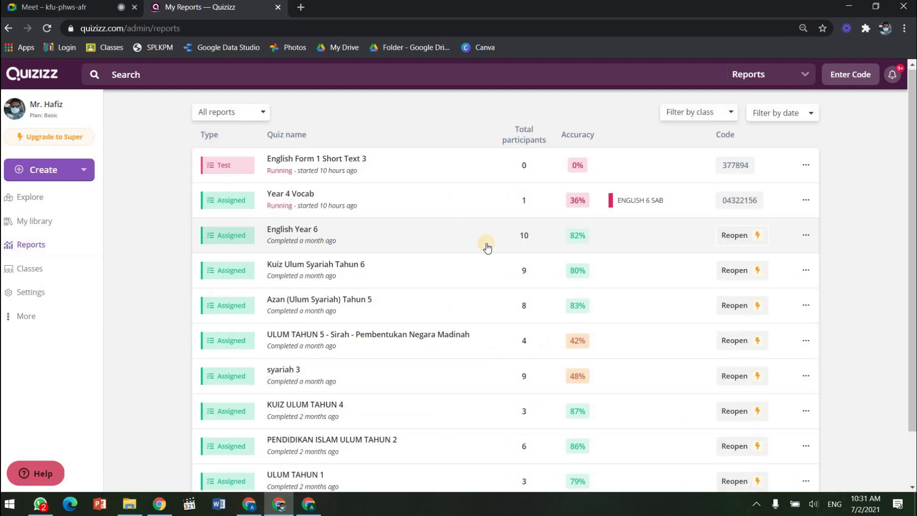
{"action": "scroll", "coordinate": [486, 243], "scroll_direction": "down", "scroll_amount": 3}
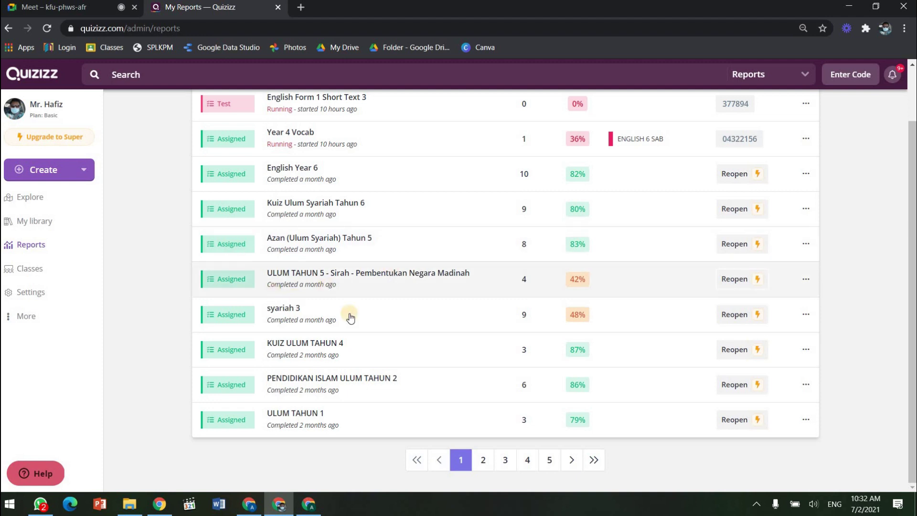
{"action": "left_click", "coordinate": [485, 460]}
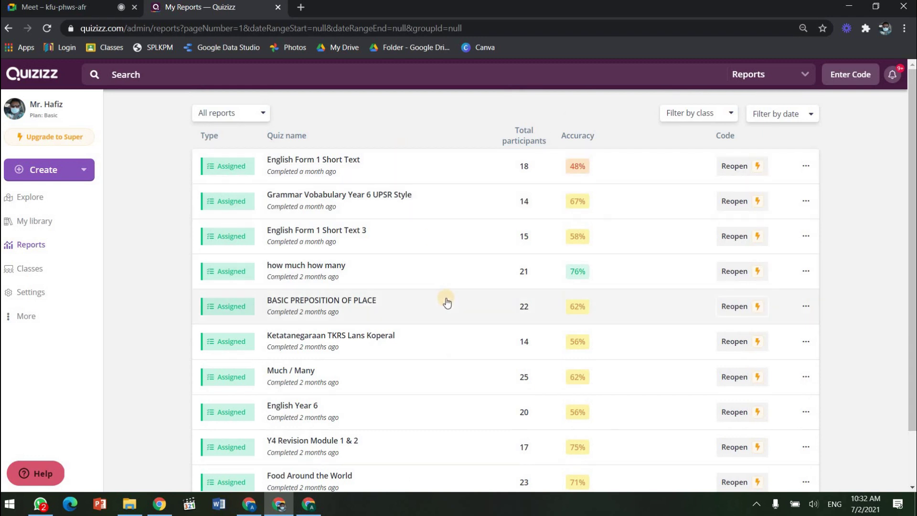
{"action": "scroll", "coordinate": [411, 283], "scroll_direction": "down", "scroll_amount": 2}
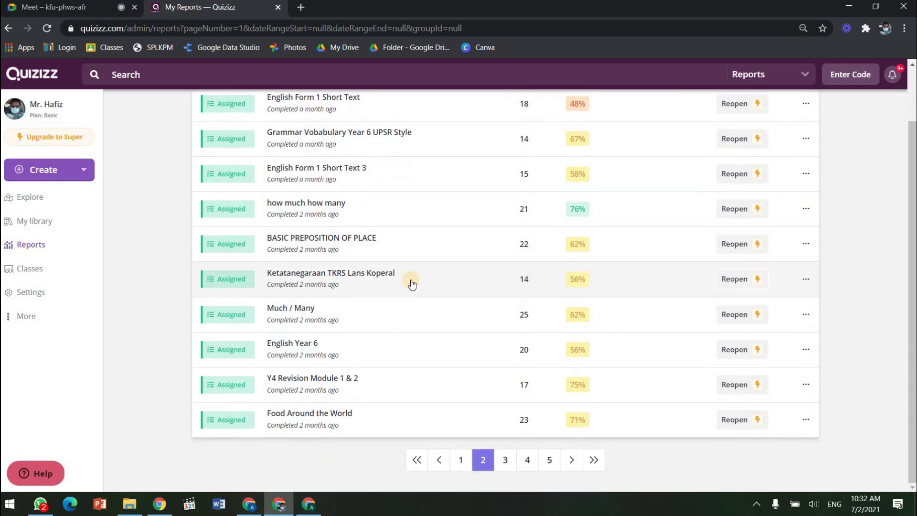
{"action": "scroll", "coordinate": [401, 244], "scroll_direction": "up", "scroll_amount": 2}
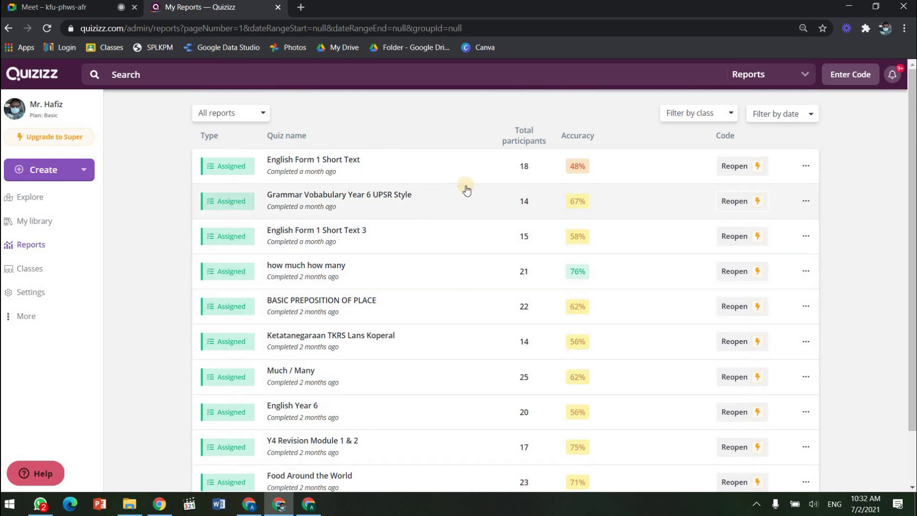
- Open the Grammar Vobabulary Year 6 UPSR Style report and scroll through its participants' scores
{"action": "left_click", "coordinate": [413, 205]}
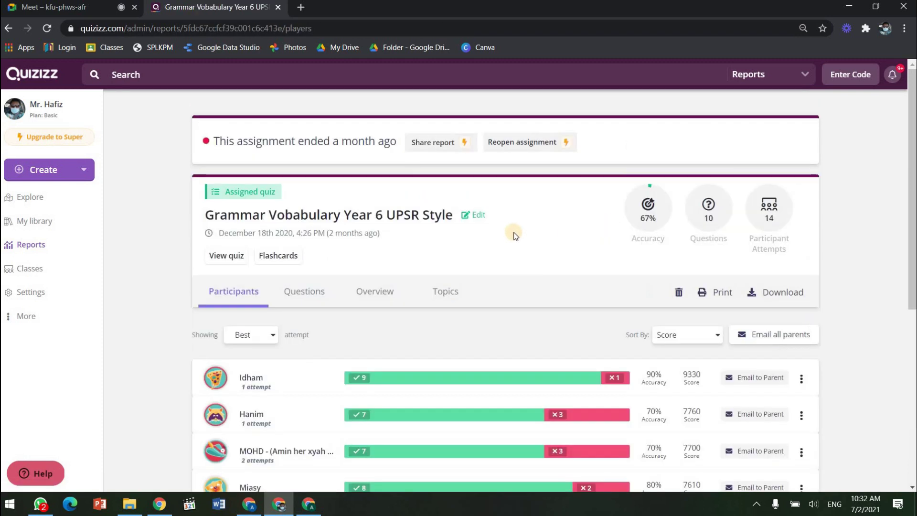
{"action": "scroll", "coordinate": [610, 256], "scroll_direction": "down", "scroll_amount": 7}
{"action": "scroll", "coordinate": [217, 247], "scroll_direction": "up", "scroll_amount": 4}
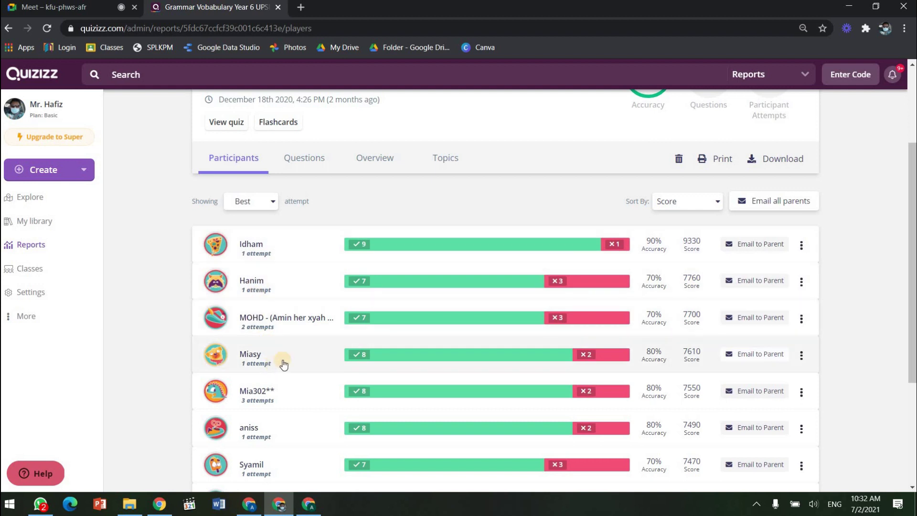
{"action": "scroll", "coordinate": [306, 270], "scroll_direction": "down", "scroll_amount": 3}
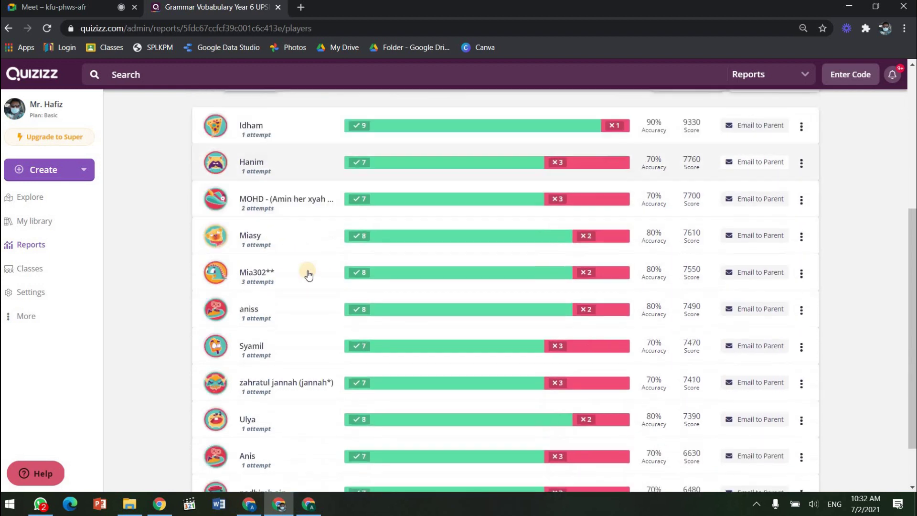
{"action": "scroll", "coordinate": [325, 191], "scroll_direction": "up", "scroll_amount": 1}
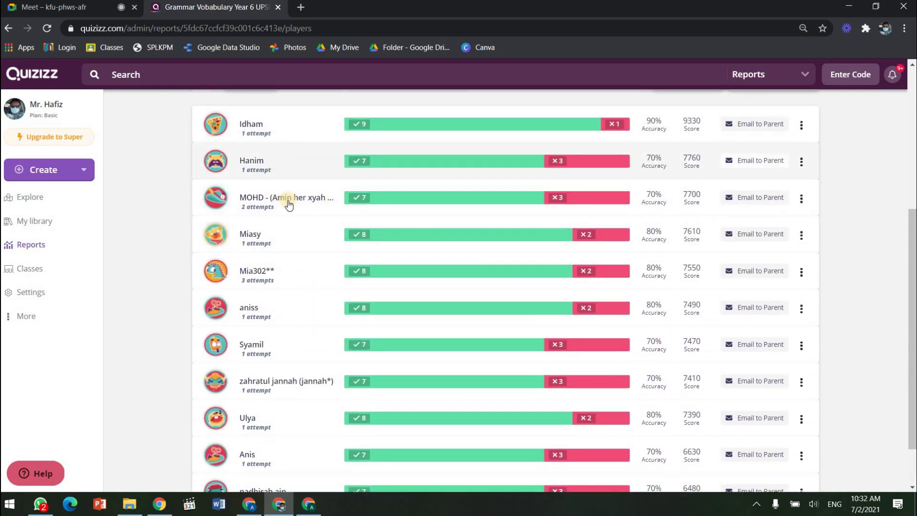
{"action": "scroll", "coordinate": [282, 282], "scroll_direction": "up", "scroll_amount": 3}
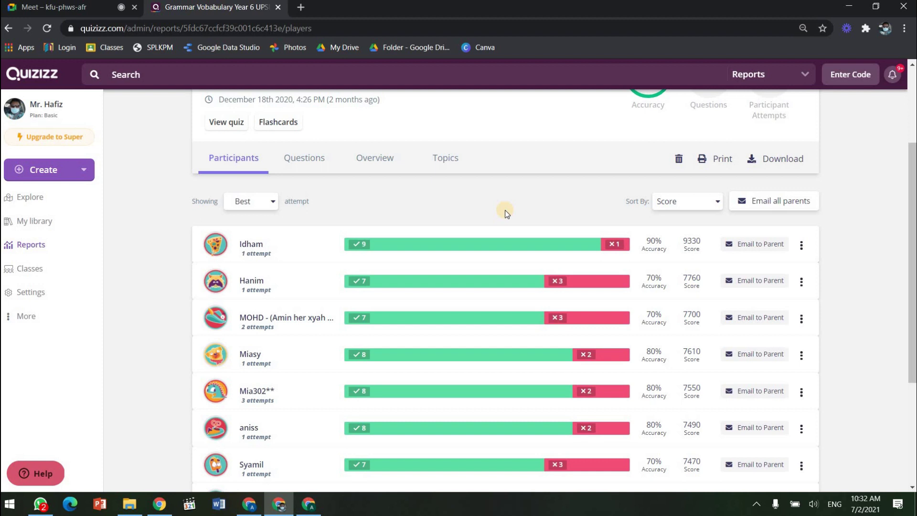
{"action": "scroll", "coordinate": [505, 210], "scroll_direction": "down", "scroll_amount": 1}
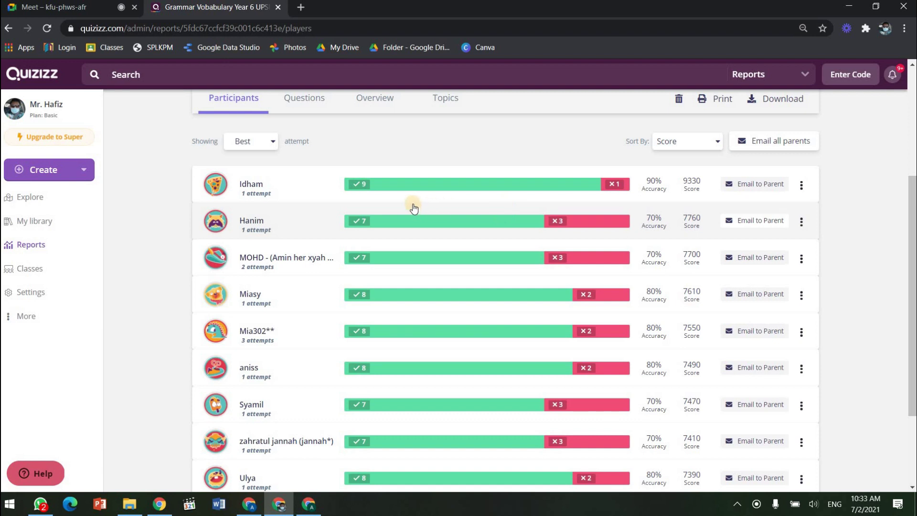
- Switch the participant list from Best to First attempt and scroll through the scores
{"action": "scroll", "coordinate": [263, 261], "scroll_direction": "up", "scroll_amount": 3}
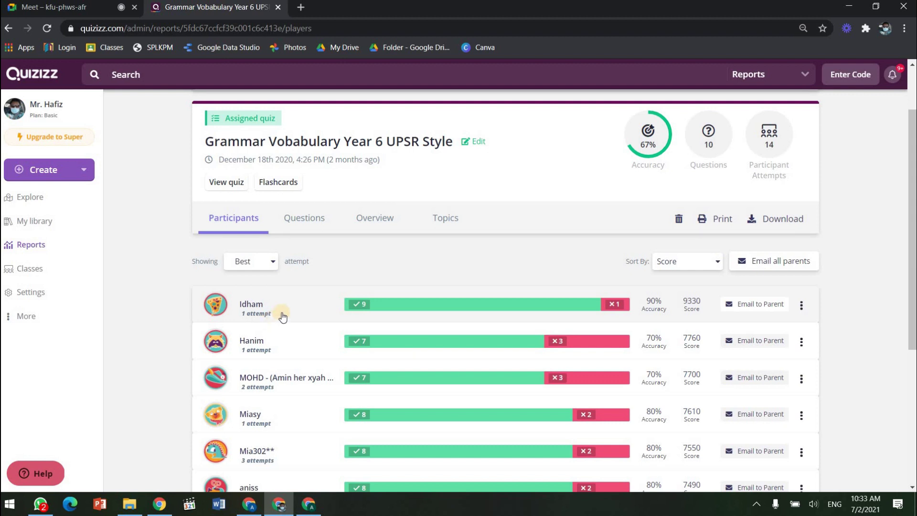
{"action": "left_click", "coordinate": [263, 262]}
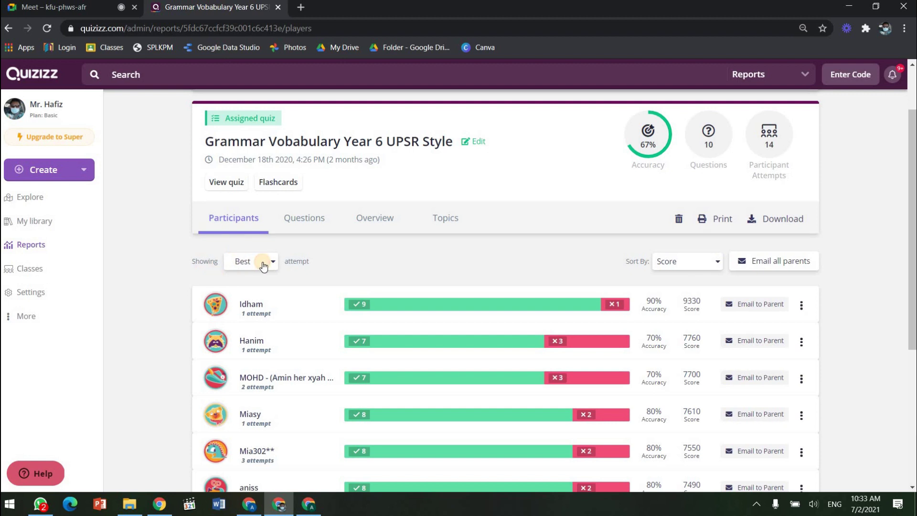
{"action": "left_click", "coordinate": [254, 307]}
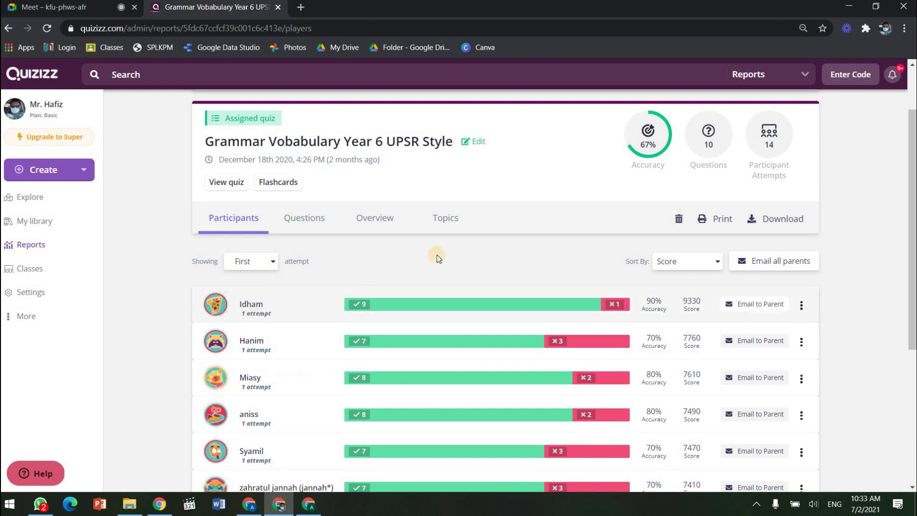
{"action": "scroll", "coordinate": [328, 249], "scroll_direction": "down", "scroll_amount": 4}
{"action": "scroll", "coordinate": [313, 254], "scroll_direction": "down", "scroll_amount": 1}
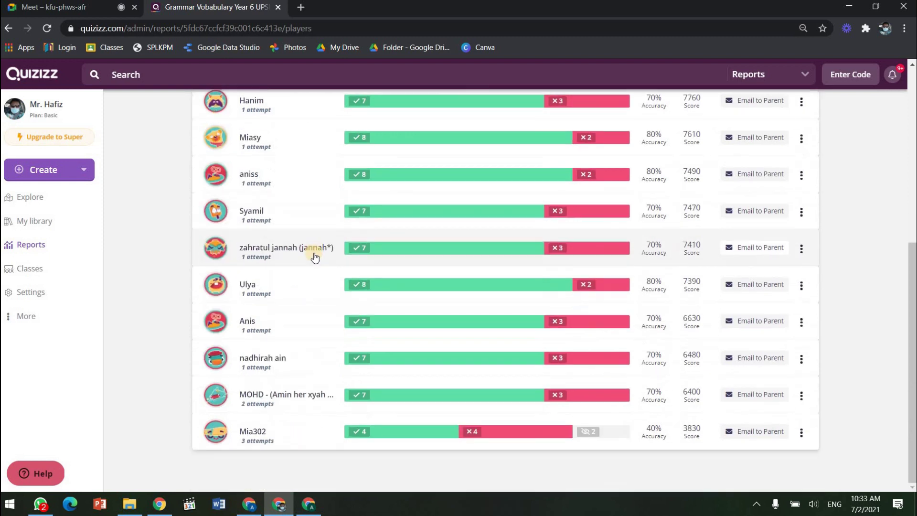
{"action": "scroll", "coordinate": [426, 285], "scroll_direction": "up", "scroll_amount": 5}
{"action": "scroll", "coordinate": [594, 287], "scroll_direction": "down", "scroll_amount": 4}
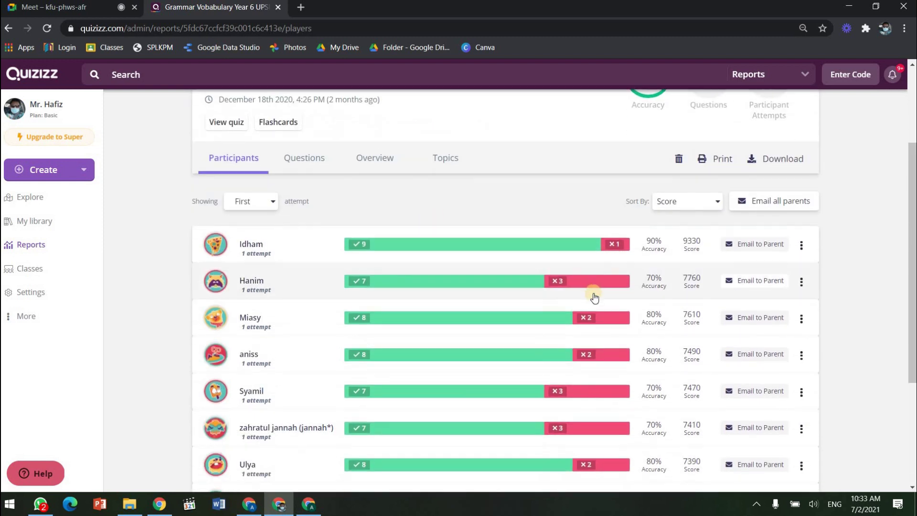
{"action": "scroll", "coordinate": [471, 273], "scroll_direction": "up", "scroll_amount": 1}
{"action": "scroll", "coordinate": [472, 276], "scroll_direction": "up", "scroll_amount": 3}
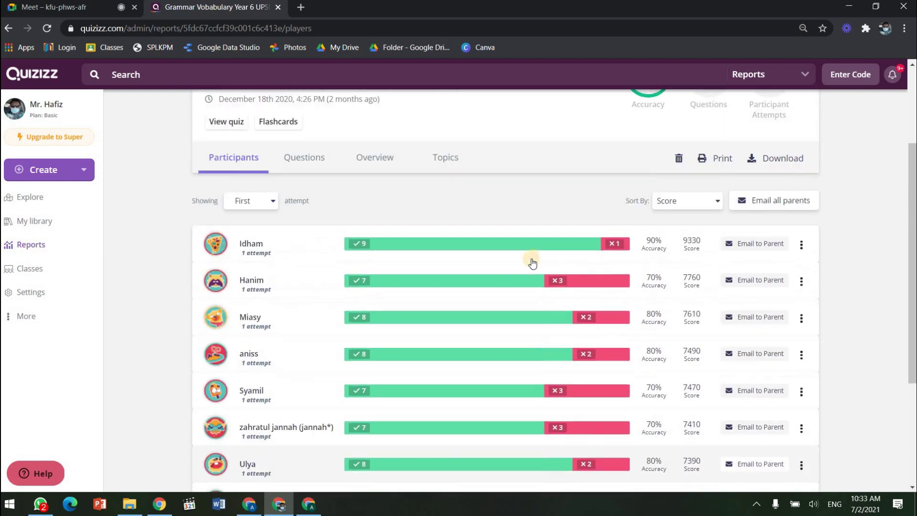
- Review the top scorer's individual answers, then close the details
{"action": "left_click", "coordinate": [498, 249]}
{"action": "scroll", "coordinate": [499, 253], "scroll_direction": "down", "scroll_amount": 5}
{"action": "scroll", "coordinate": [499, 254], "scroll_direction": "down", "scroll_amount": 5}
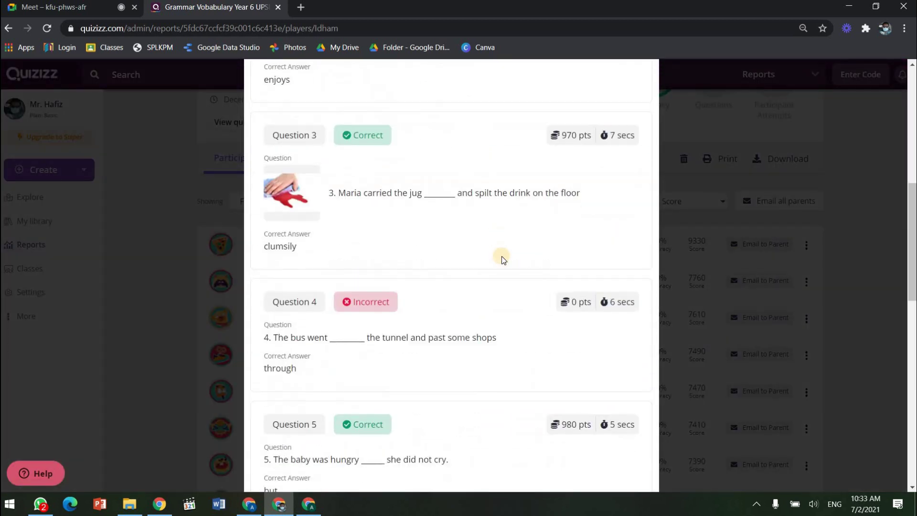
{"action": "scroll", "coordinate": [501, 256], "scroll_direction": "up", "scroll_amount": 10}
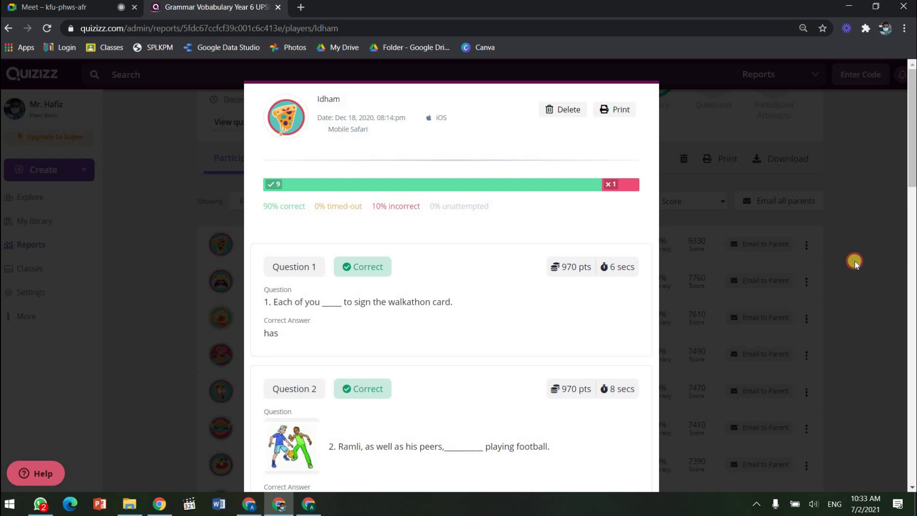
{"action": "left_click", "coordinate": [855, 262]}
{"action": "scroll", "coordinate": [472, 210], "scroll_direction": "up", "scroll_amount": 2}
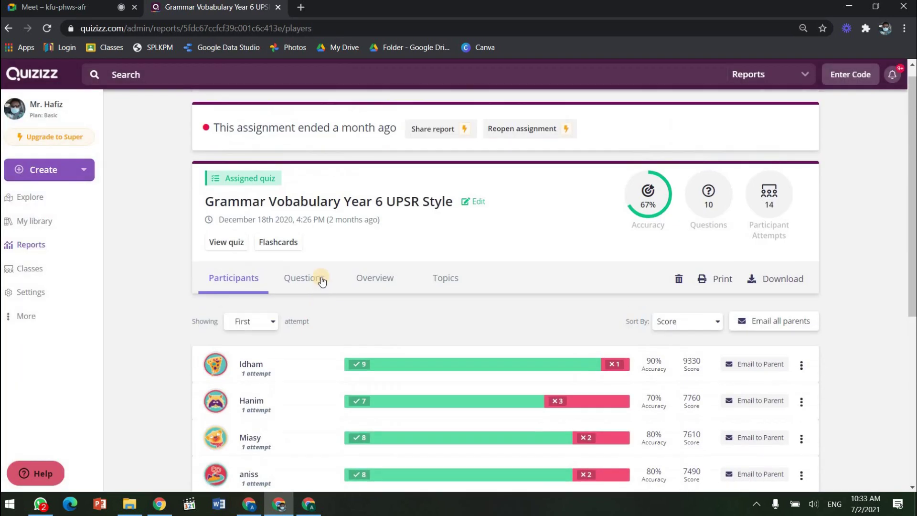
{"action": "scroll", "coordinate": [311, 211], "scroll_direction": "down", "scroll_amount": 1}
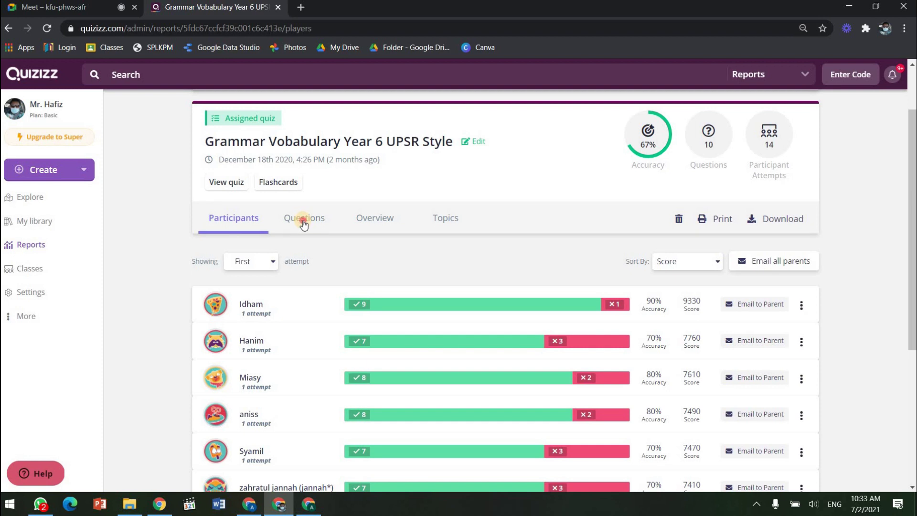
- Show the per-question breakdown in the Questions tab, zoomed in for reading
{"action": "left_click", "coordinate": [304, 224]}
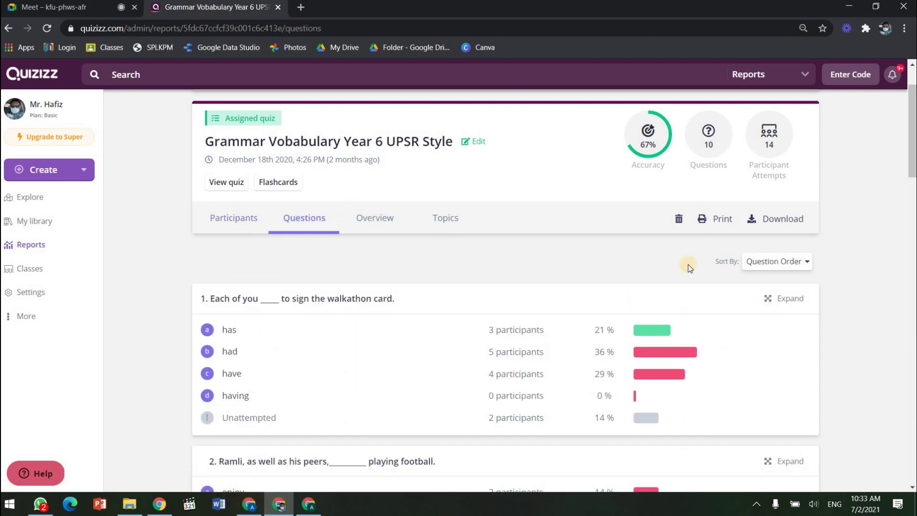
{"action": "scroll", "coordinate": [558, 275], "scroll_direction": "down", "scroll_amount": 10}
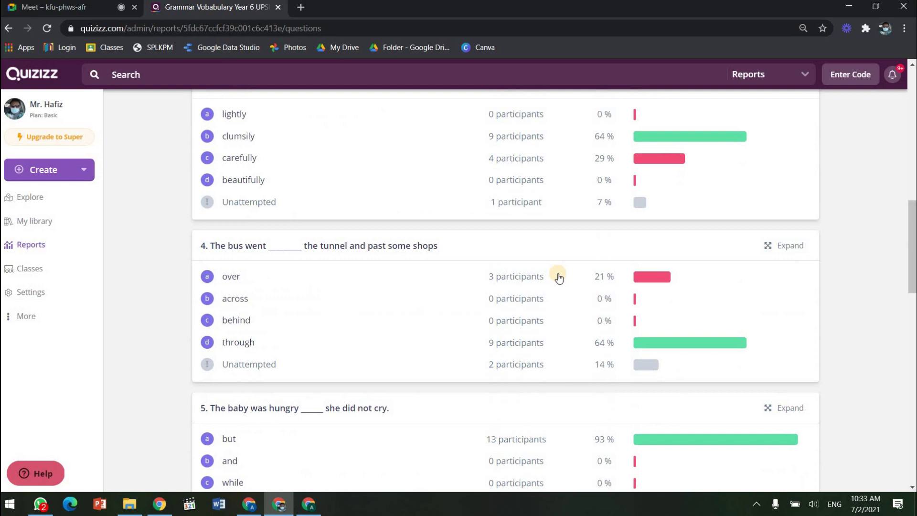
{"action": "scroll", "coordinate": [558, 273], "scroll_direction": "up", "scroll_amount": 9}
{"action": "scroll", "coordinate": [571, 272], "scroll_direction": "down", "scroll_amount": 1}
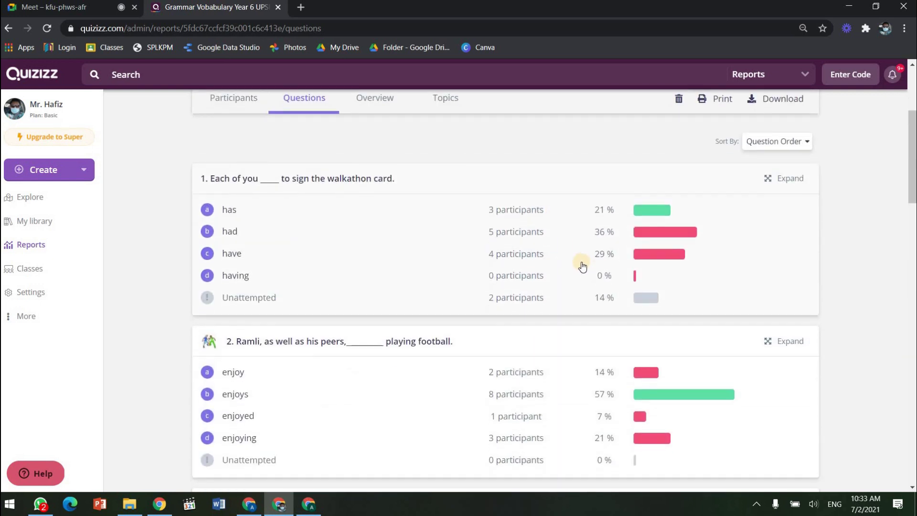
{"action": "key", "text": "ctrl+plus"}
{"action": "key", "text": "ctrl+plus"}
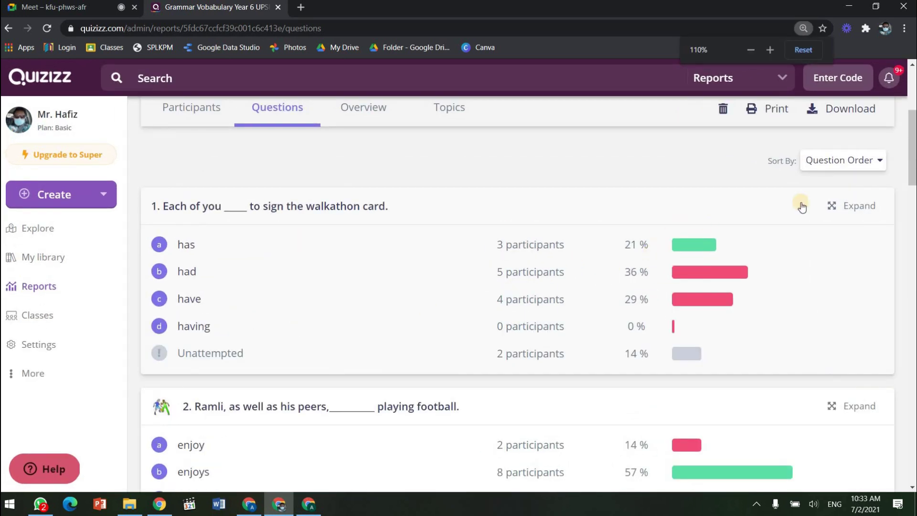
{"action": "scroll", "coordinate": [509, 234], "scroll_direction": "up", "scroll_amount": 2}
{"action": "scroll", "coordinate": [511, 233], "scroll_direction": "down", "scroll_amount": 1}
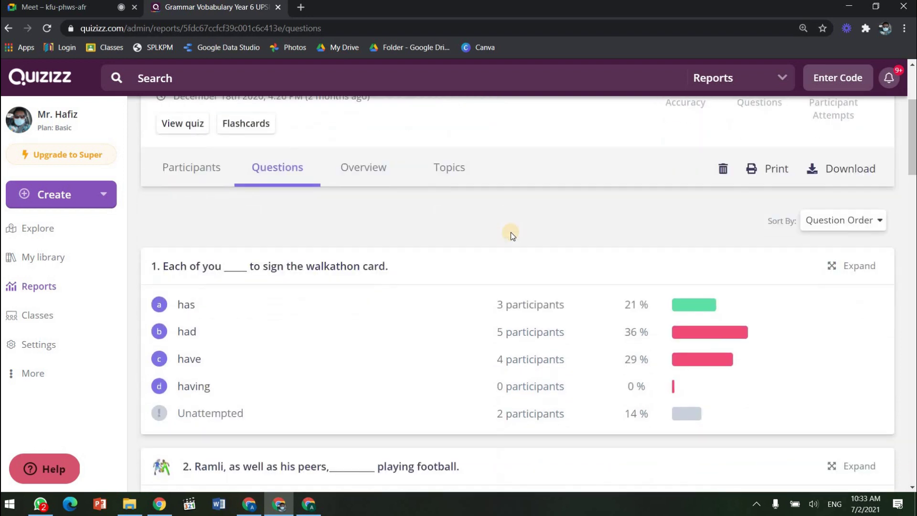
- Sort the questions by Accuracy, review them, then go to the Overview grid
{"action": "left_click", "coordinate": [845, 225]}
{"action": "left_click", "coordinate": [838, 275]}
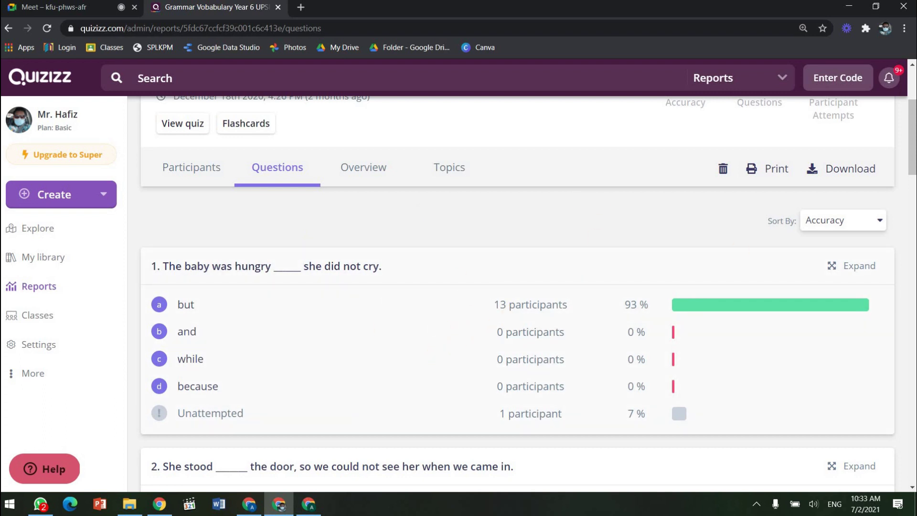
{"action": "scroll", "coordinate": [893, 328], "scroll_direction": "down", "scroll_amount": 20}
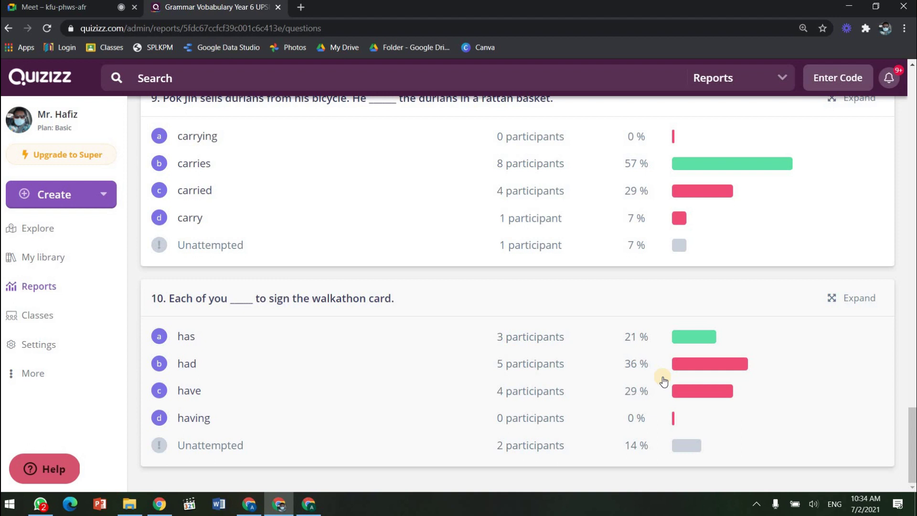
{"action": "scroll", "coordinate": [664, 381], "scroll_direction": "up", "scroll_amount": 15}
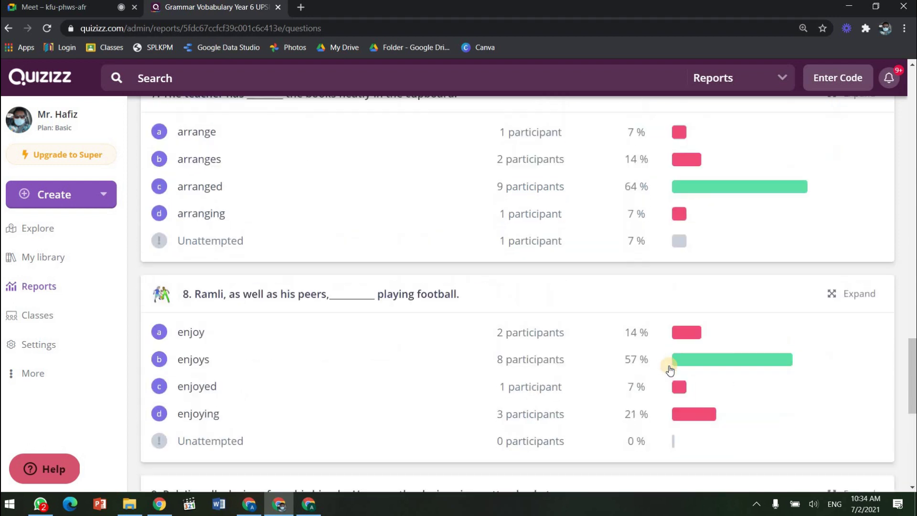
{"action": "scroll", "coordinate": [670, 370], "scroll_direction": "up", "scroll_amount": 20}
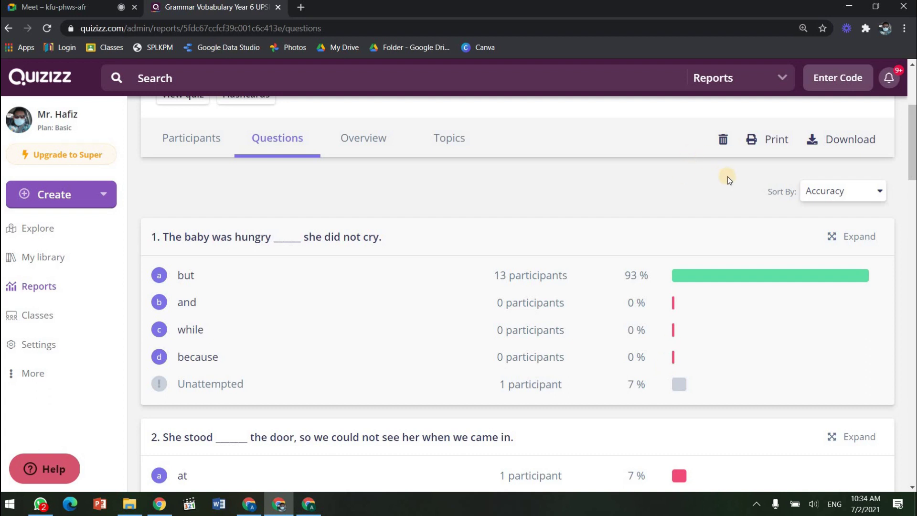
{"action": "left_click", "coordinate": [842, 139]}
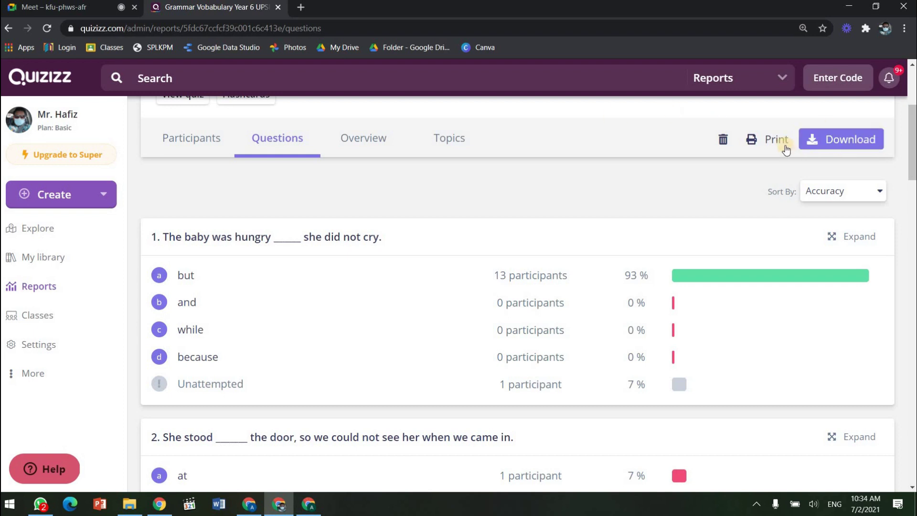
{"action": "left_click", "coordinate": [354, 139]}
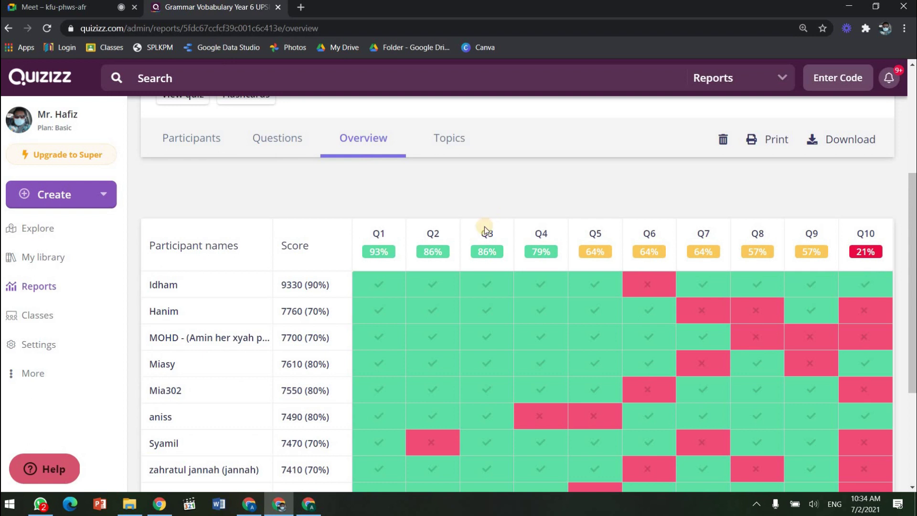
- Zoom out so the whole overview grid of participant answers fits on screen
{"action": "scroll", "coordinate": [485, 226], "scroll_direction": "down", "scroll_amount": 1}
{"action": "mouse_move", "coordinate": [397, 239]}
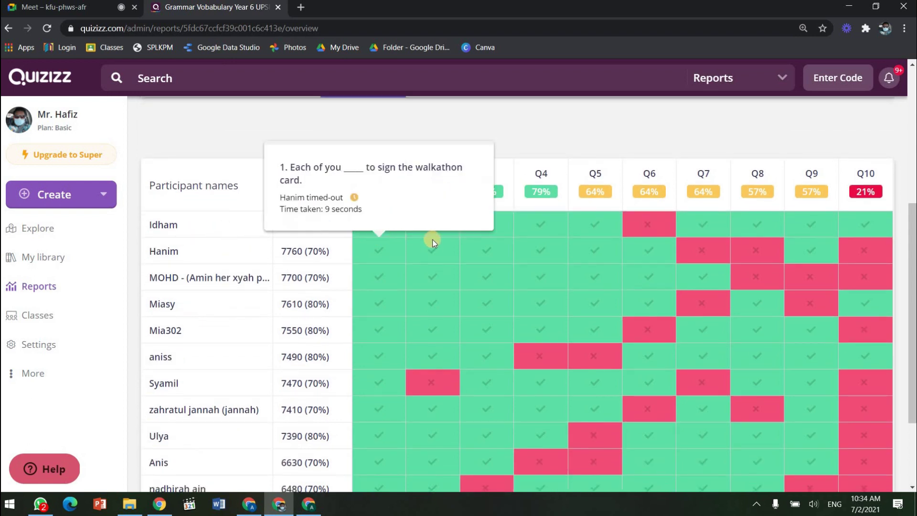
{"action": "scroll", "coordinate": [413, 259], "scroll_direction": "down", "scroll_amount": 2}
{"action": "scroll", "coordinate": [803, 218], "scroll_direction": "up", "scroll_amount": 2}
{"action": "mouse_move", "coordinate": [804, 223]}
{"action": "key", "text": "ctrl+minus"}
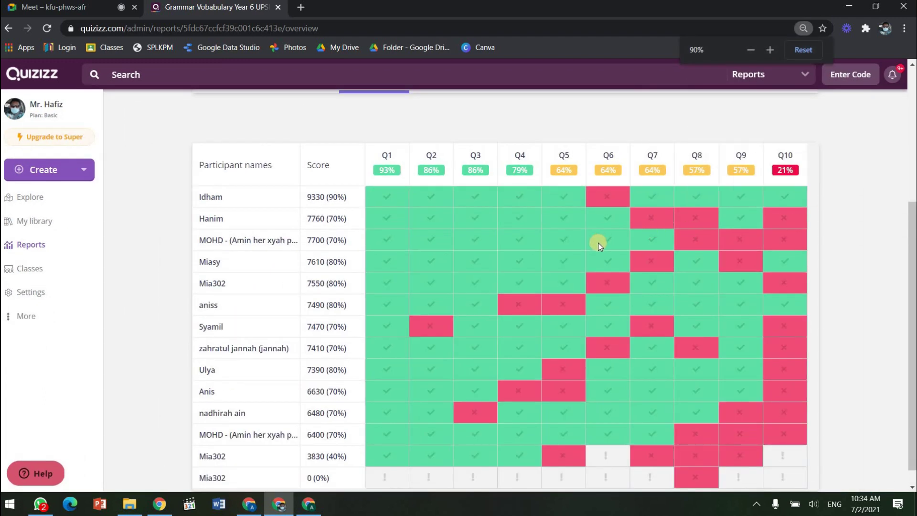
{"action": "scroll", "coordinate": [598, 243], "scroll_direction": "down", "scroll_amount": 1}
{"action": "scroll", "coordinate": [597, 251], "scroll_direction": "up", "scroll_amount": 3}
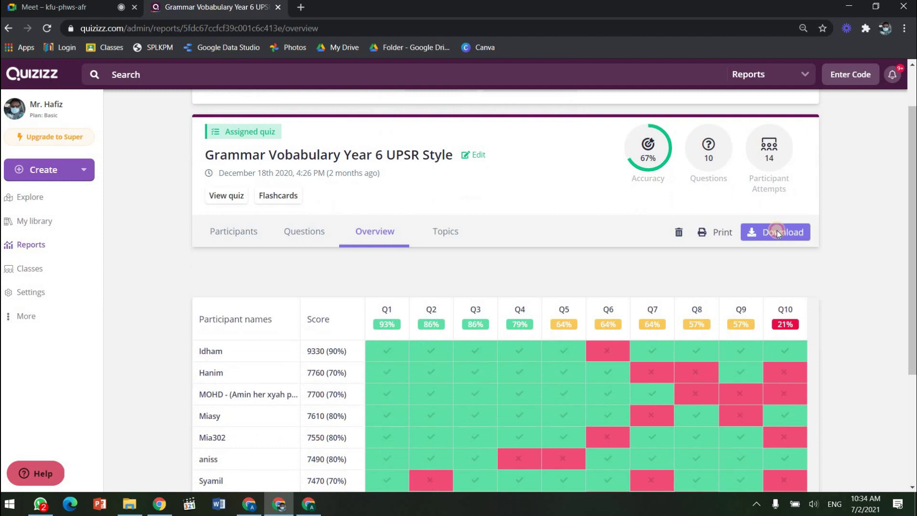
- Download the report as an .xlsx spreadsheet and open it from the download shelf
{"action": "left_click", "coordinate": [776, 232]}
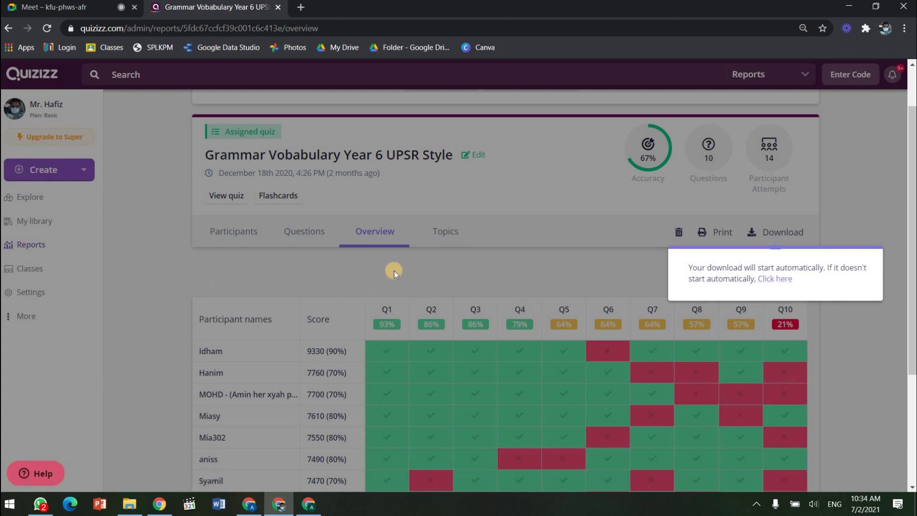
{"action": "left_click", "coordinate": [771, 284]}
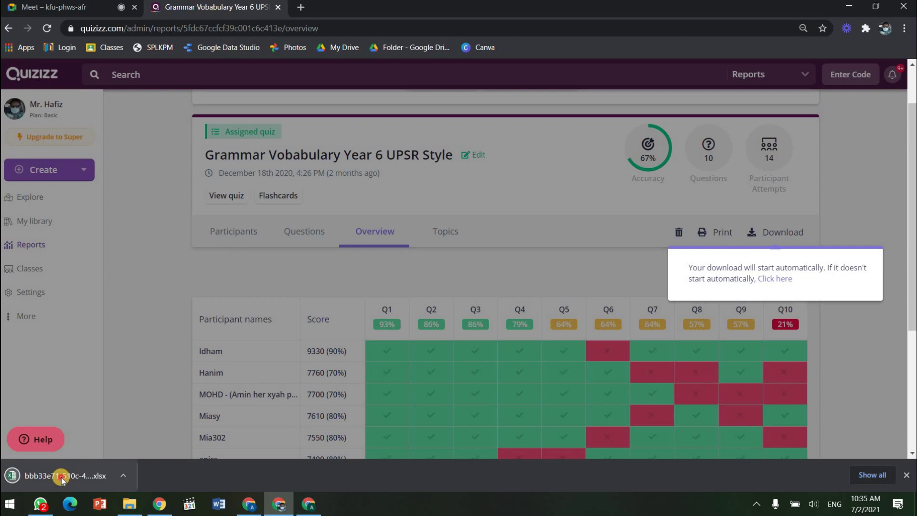
{"action": "left_click", "coordinate": [61, 477]}
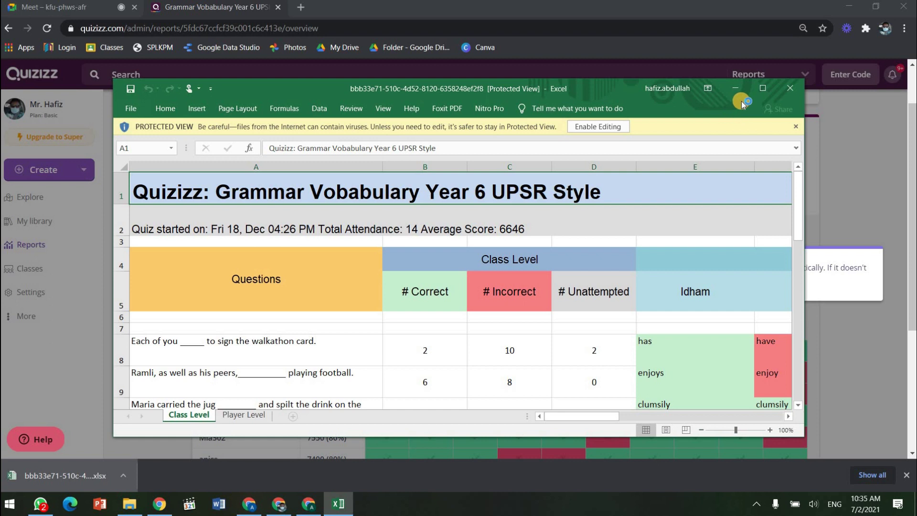
- Maximize Excel and inspect question one's class counts and each player's answer
{"action": "left_click", "coordinate": [763, 88]}
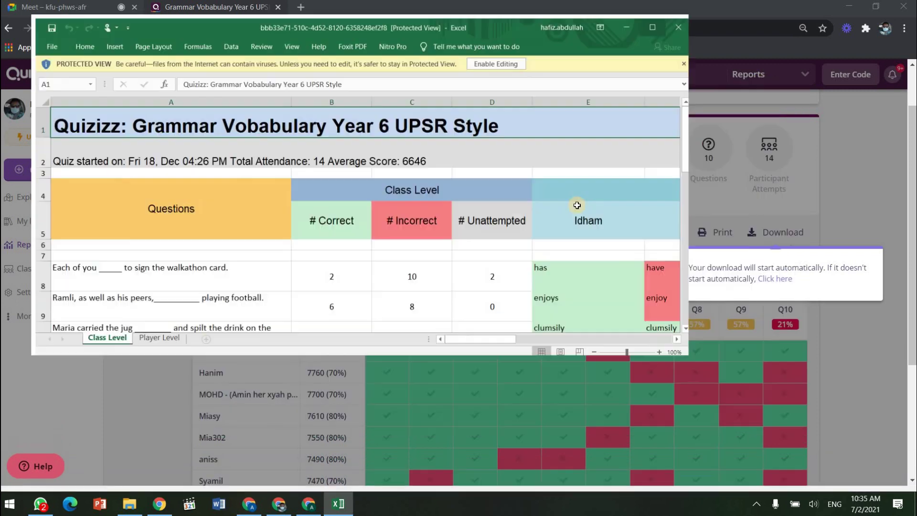
{"action": "scroll", "coordinate": [497, 216], "scroll_direction": "down", "scroll_amount": 2}
{"action": "left_click_drag", "start_coordinate": [297, 260], "coordinate": [540, 267]}
{"action": "left_click", "coordinate": [62, 271]}
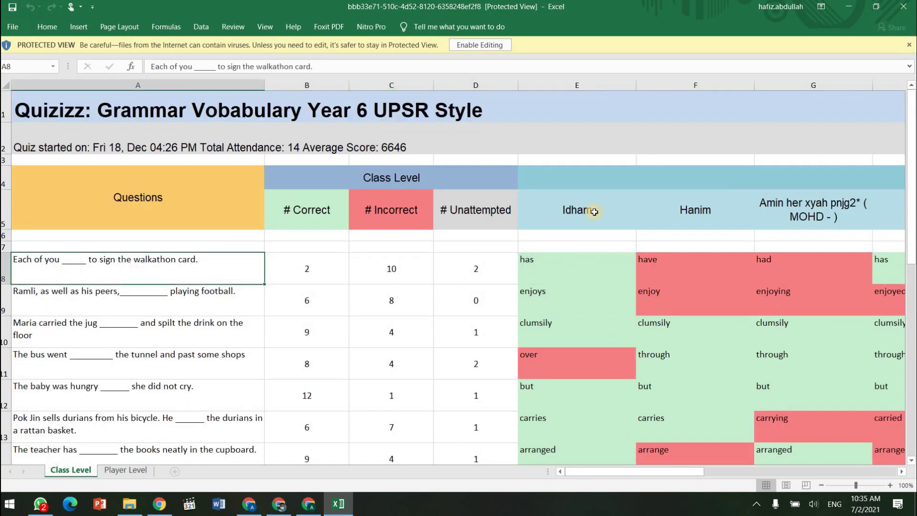
{"action": "left_click", "coordinate": [590, 258]}
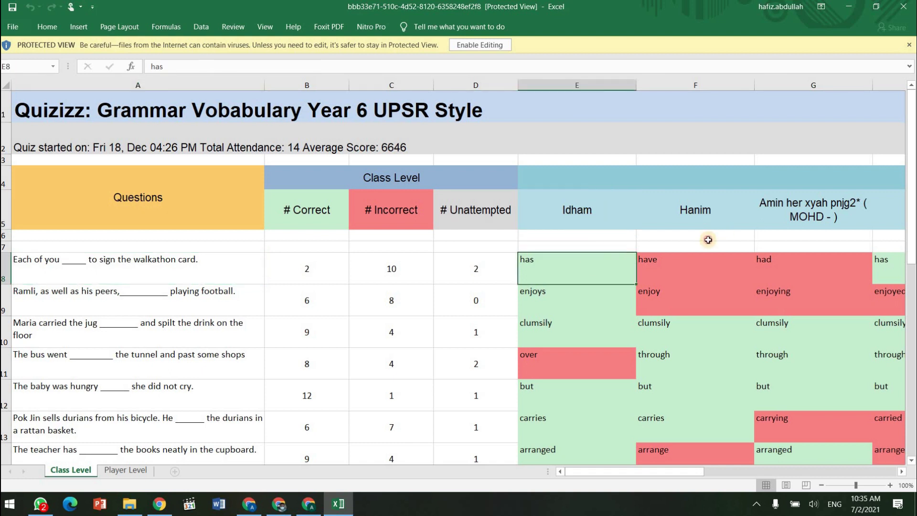
{"action": "left_click", "coordinate": [692, 270]}
{"action": "left_click", "coordinate": [797, 214]}
{"action": "left_click", "coordinate": [807, 266]}
{"action": "left_click_drag", "start_coordinate": [669, 474], "coordinate": [317, 244]}
{"action": "left_click", "coordinate": [543, 210]}
{"action": "key", "text": "ctrl+Down"}
- Check question one's # Correct, # Incorrect and # Unattempted counts, then open the Player Level sheet
{"action": "left_click_drag", "start_coordinate": [320, 281], "coordinate": [317, 272]}
{"action": "left_click", "coordinate": [385, 217]}
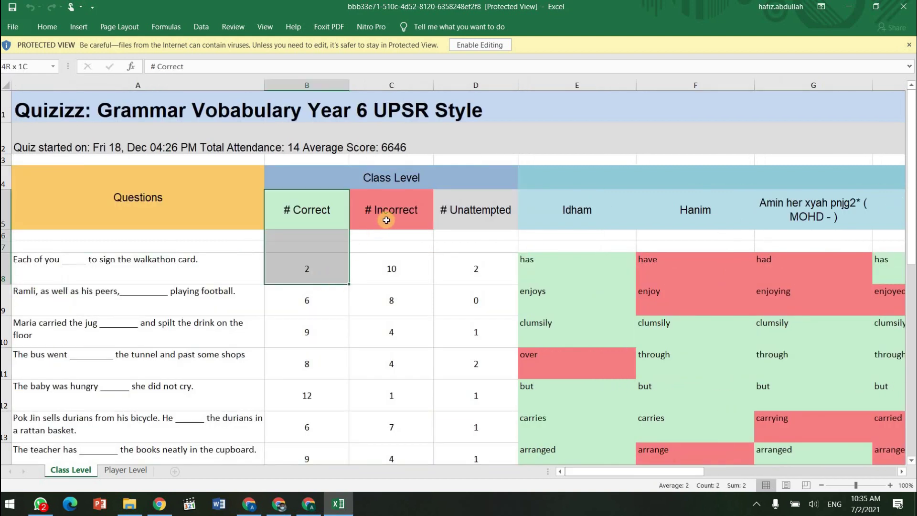
{"action": "left_click_drag", "start_coordinate": [388, 270], "coordinate": [388, 271]}
{"action": "left_click_drag", "start_coordinate": [454, 210], "coordinate": [463, 277]}
{"action": "left_click", "coordinate": [462, 269]}
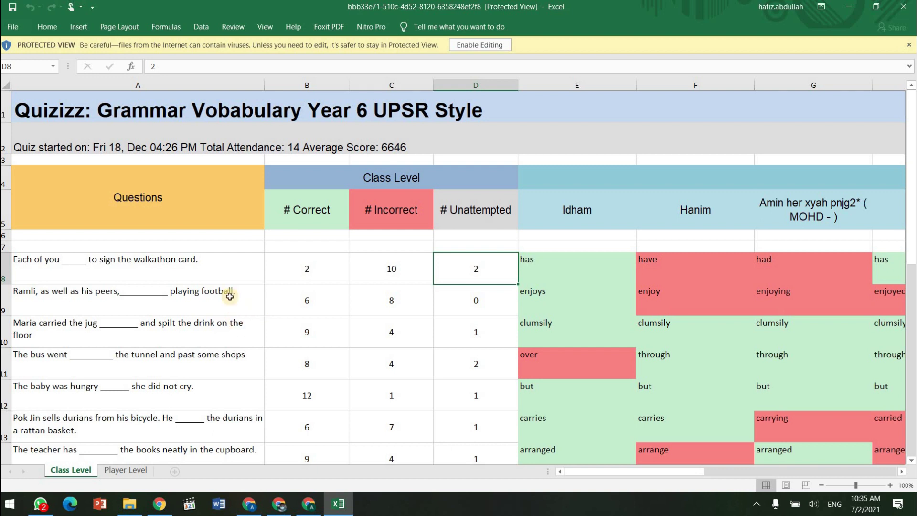
{"action": "left_click_drag", "start_coordinate": [614, 472], "coordinate": [688, 231]}
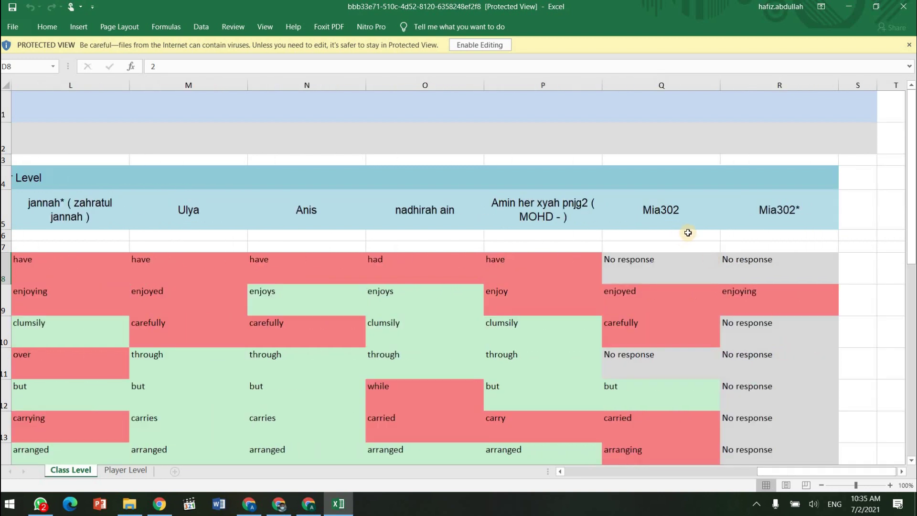
{"action": "scroll", "coordinate": [688, 231], "scroll_direction": "down", "scroll_amount": 6}
{"action": "scroll", "coordinate": [708, 237], "scroll_direction": "up", "scroll_amount": 6}
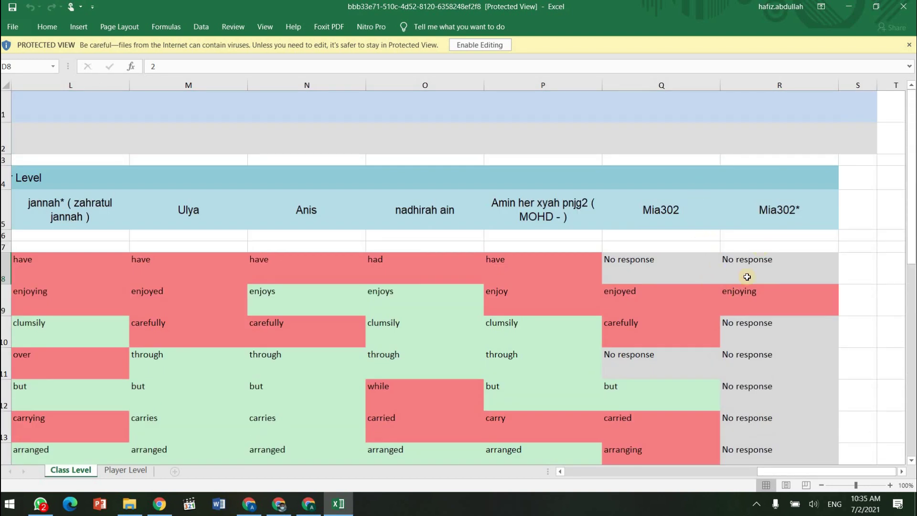
{"action": "left_click_drag", "start_coordinate": [775, 477], "coordinate": [475, 424]}
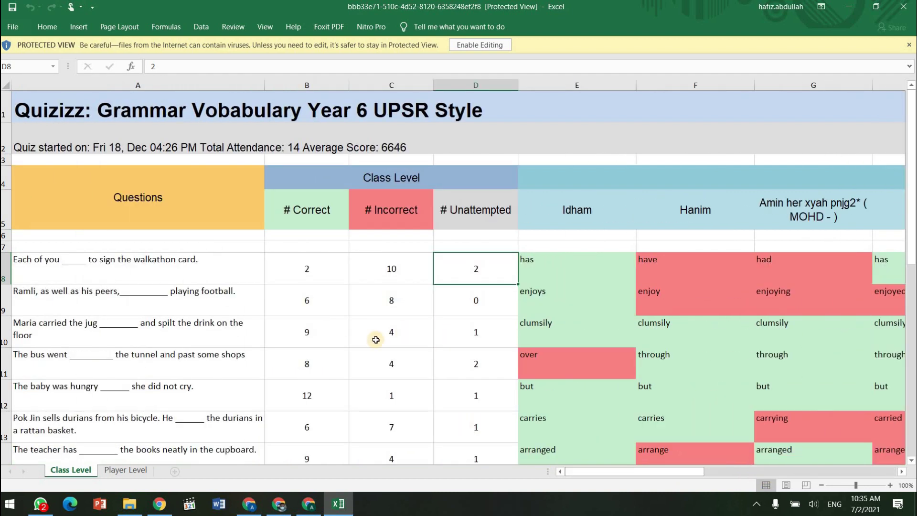
{"action": "scroll", "coordinate": [361, 329], "scroll_direction": "down", "scroll_amount": 3}
{"action": "scroll", "coordinate": [363, 327], "scroll_direction": "up", "scroll_amount": 3}
{"action": "left_click", "coordinate": [127, 471]}
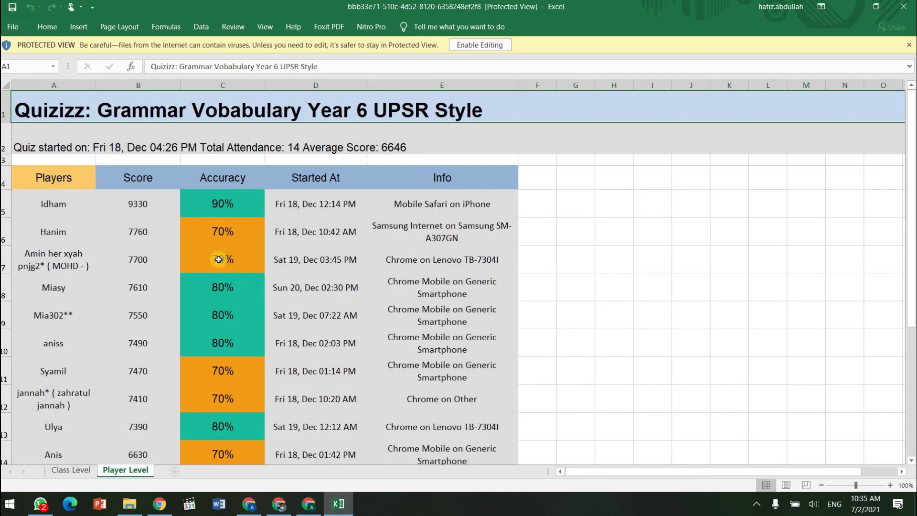
- Step through the players' device info on the Player Level sheet
{"action": "scroll", "coordinate": [119, 239], "scroll_direction": "down", "scroll_amount": 2}
{"action": "scroll", "coordinate": [120, 238], "scroll_direction": "up", "scroll_amount": 2}
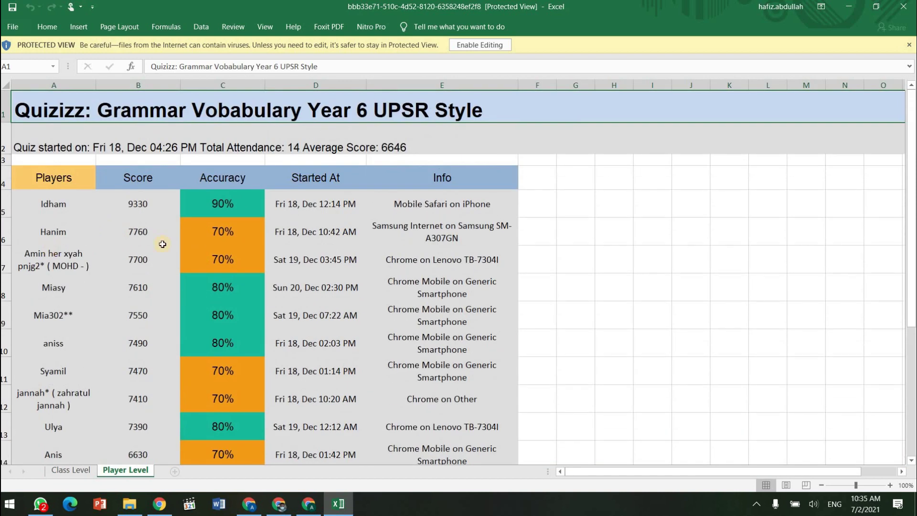
{"action": "left_click", "coordinate": [443, 204]}
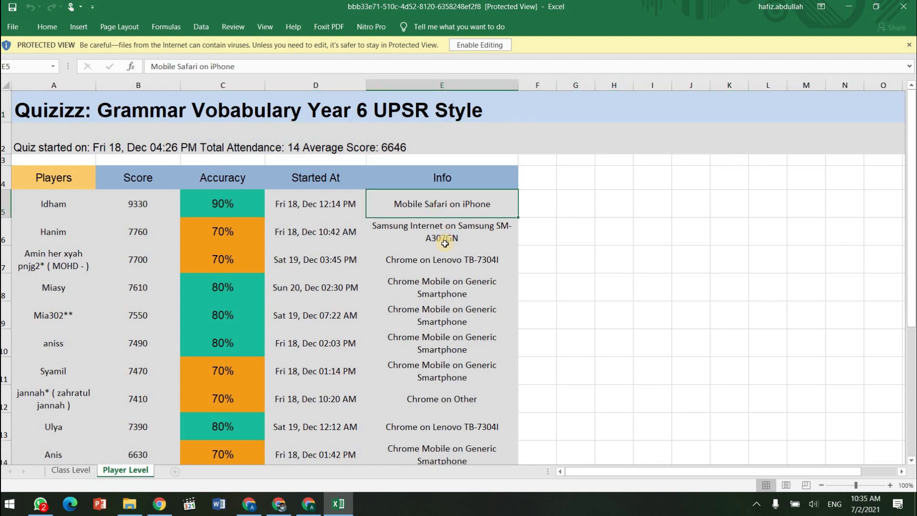
{"action": "scroll", "coordinate": [444, 243], "scroll_direction": "down", "scroll_amount": 2}
{"action": "scroll", "coordinate": [447, 249], "scroll_direction": "up", "scroll_amount": 2}
{"action": "key", "text": "Down"}
{"action": "key", "text": "Down"}
{"action": "key", "text": "Down"}
{"action": "scroll", "coordinate": [440, 282], "scroll_direction": "down", "scroll_amount": 1}
{"action": "left_click", "coordinate": [443, 271]}
{"action": "scroll", "coordinate": [443, 271], "scroll_direction": "up", "scroll_amount": 1}
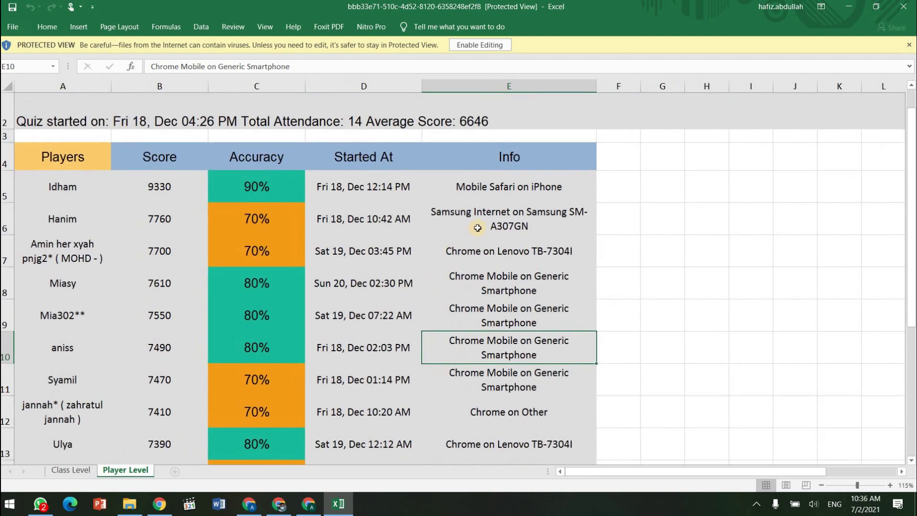
{"action": "scroll", "coordinate": [455, 230], "scroll_direction": "up", "scroll_amount": 1, "text": "ctrl"}
{"action": "left_click", "coordinate": [448, 222]}
- Highlight the top three players' rows with their names, scores, accuracy and devices
{"action": "left_click_drag", "start_coordinate": [81, 223], "coordinate": [258, 225]}
{"action": "left_click", "coordinate": [534, 223]}
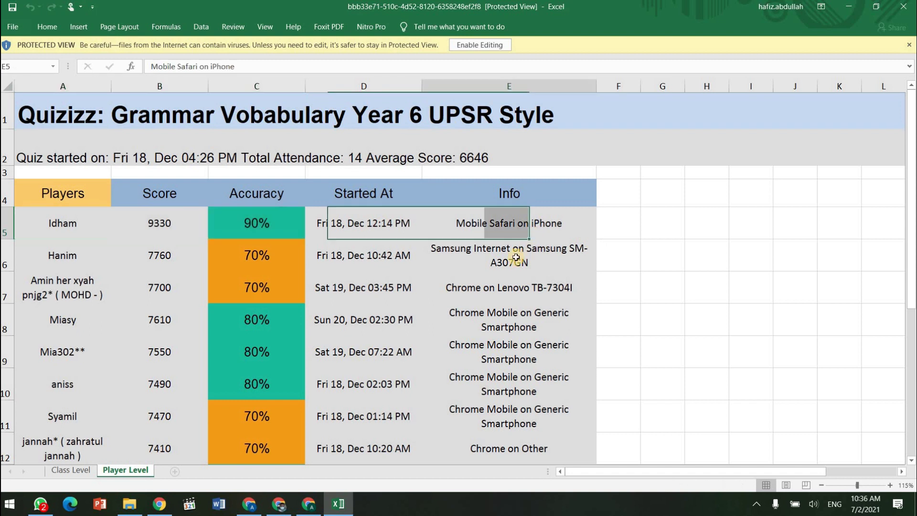
{"action": "left_click_drag", "start_coordinate": [63, 255], "coordinate": [560, 257]}
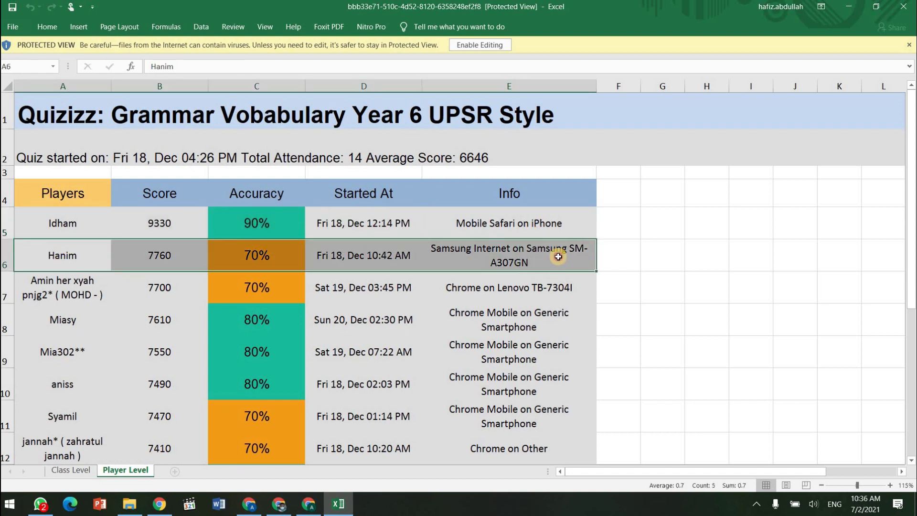
{"action": "left_click", "coordinate": [503, 265]}
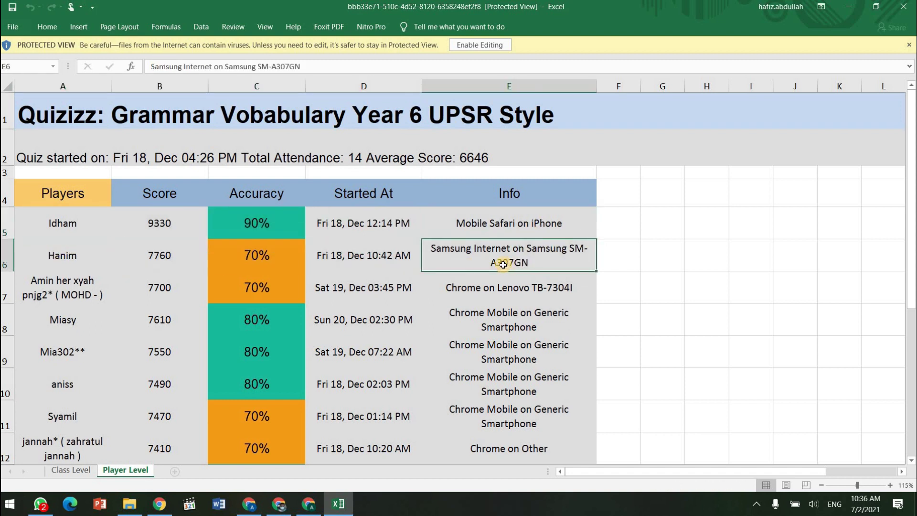
{"action": "left_click", "coordinate": [559, 289]}
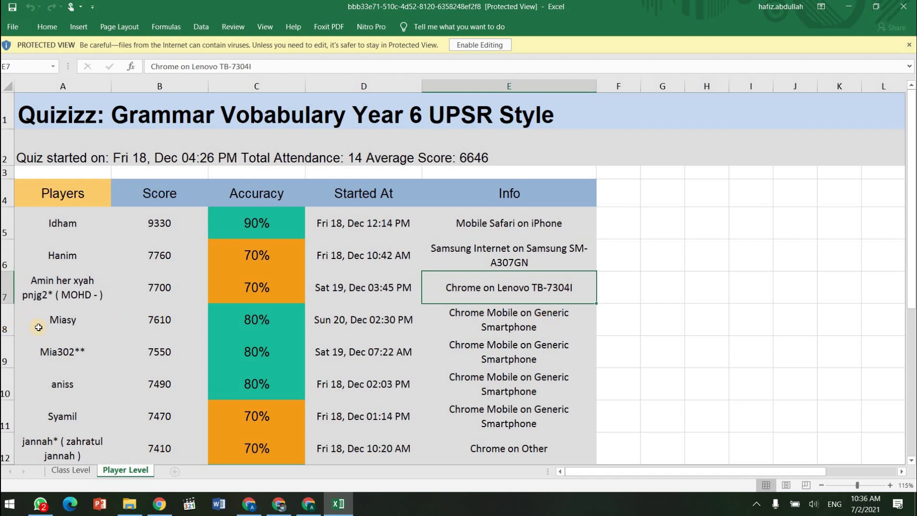
{"action": "left_click_drag", "start_coordinate": [62, 320], "coordinate": [539, 311]}
{"action": "scroll", "coordinate": [537, 306], "scroll_direction": "down", "scroll_amount": 2}
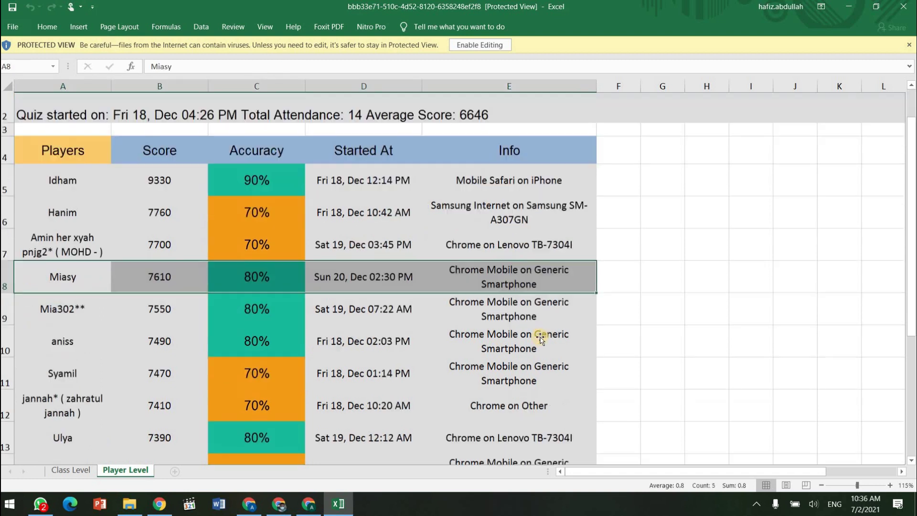
{"action": "scroll", "coordinate": [537, 304], "scroll_direction": "down", "scroll_amount": 3}
{"action": "scroll", "coordinate": [533, 291], "scroll_direction": "up", "scroll_amount": 5}
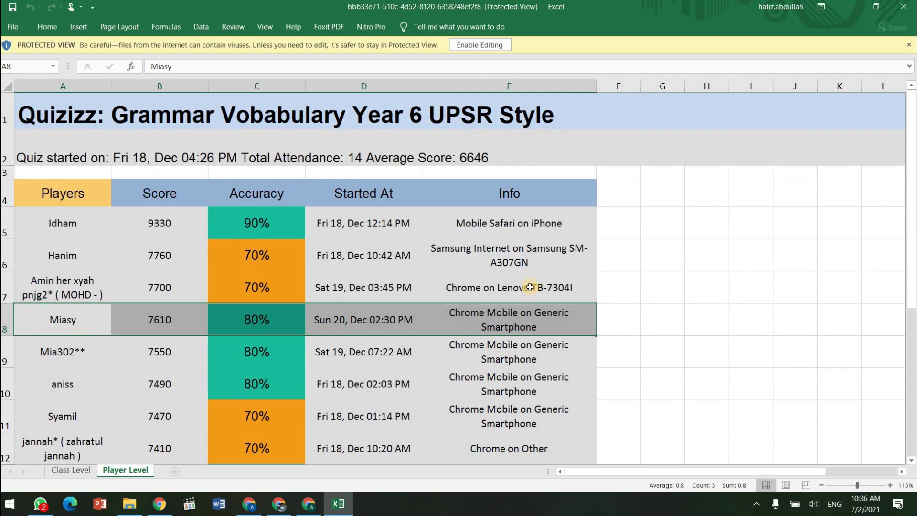
{"action": "left_click", "coordinate": [491, 286]}
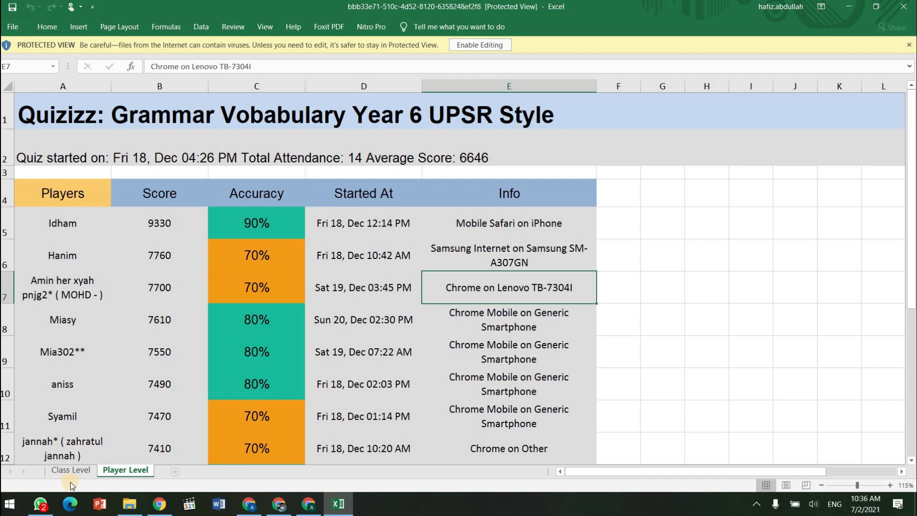
- Return to the Class Level sheet, then bring up the report's participants list in Quizizz
{"action": "left_click", "coordinate": [72, 470]}
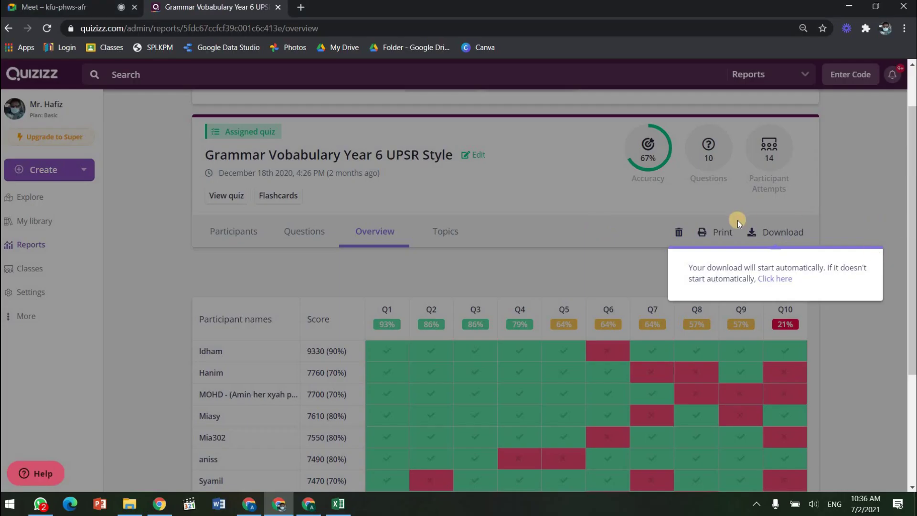
{"action": "left_click", "coordinate": [738, 220]}
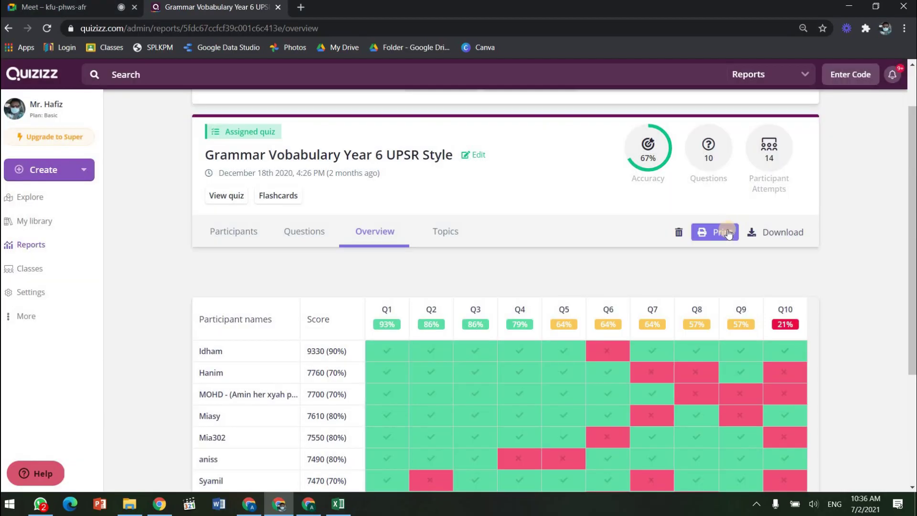
{"action": "left_click", "coordinate": [479, 319]}
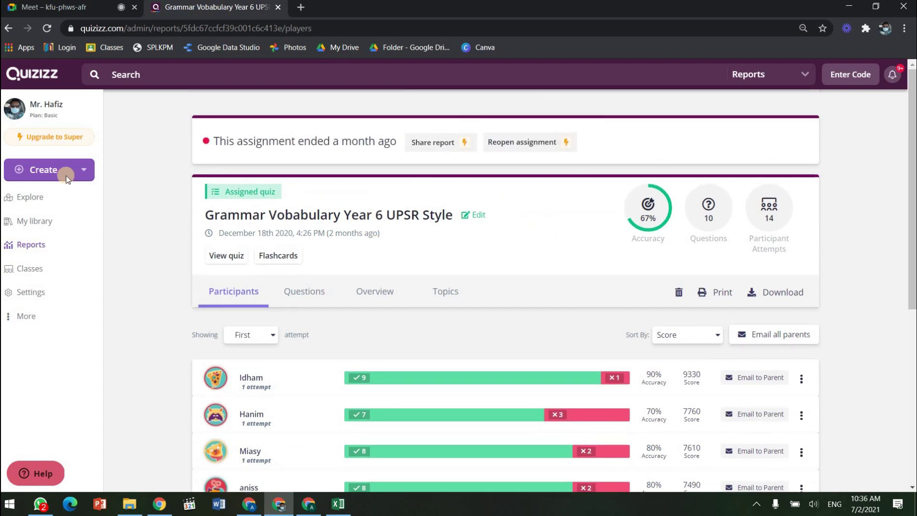
- Go via Reports and the English Year 6 report to My library and browse its 40 quizzes
{"action": "left_click", "coordinate": [46, 254]}
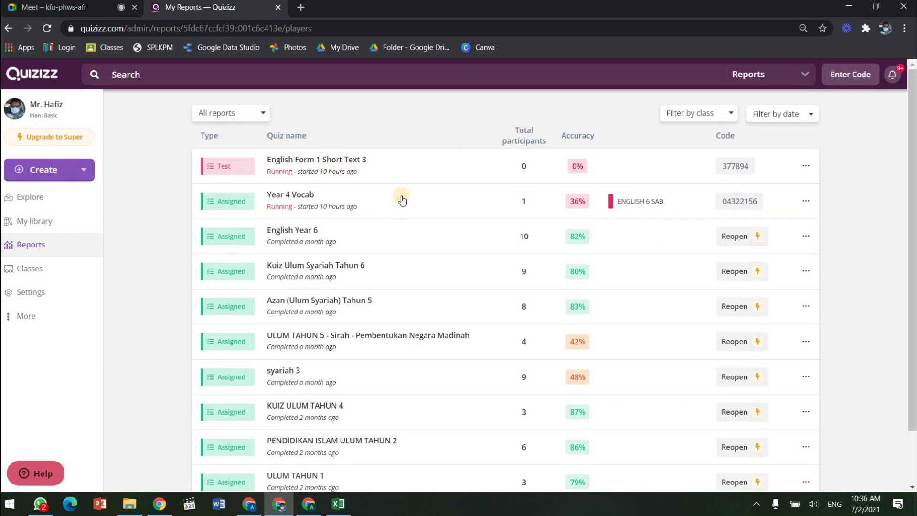
{"action": "left_click", "coordinate": [348, 245]}
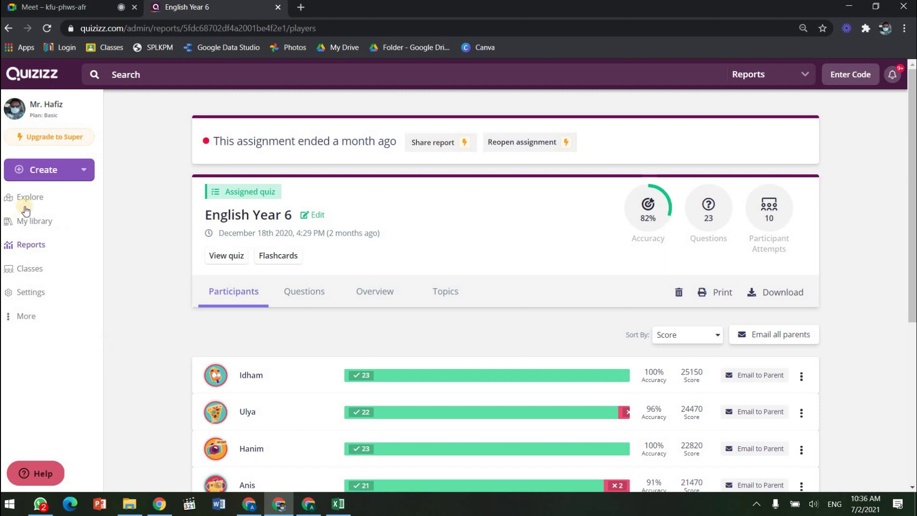
{"action": "left_click", "coordinate": [29, 198]}
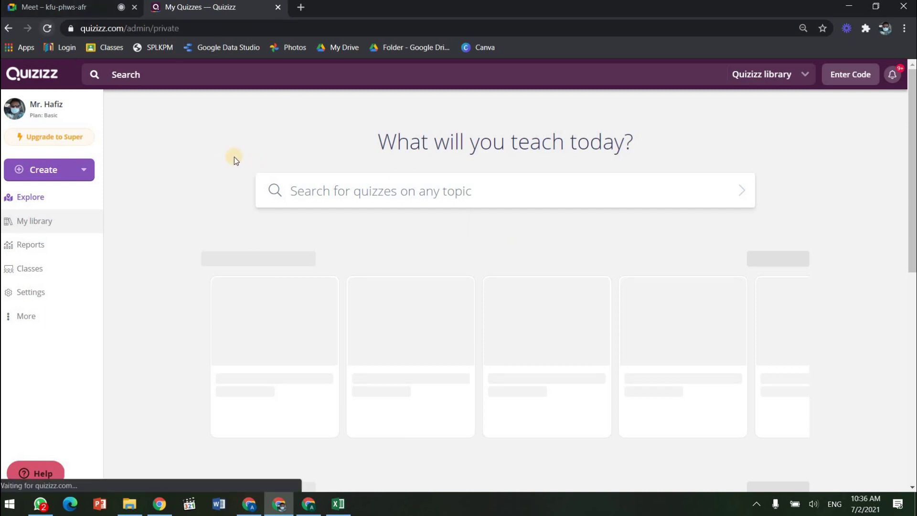
{"action": "scroll", "coordinate": [446, 207], "scroll_direction": "down", "scroll_amount": 4}
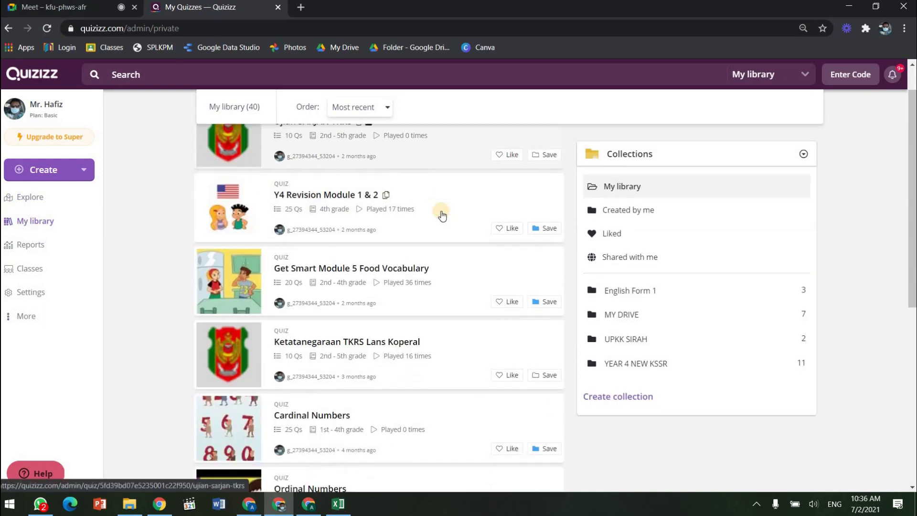
{"action": "scroll", "coordinate": [440, 210], "scroll_direction": "down", "scroll_amount": 3}
{"action": "scroll", "coordinate": [440, 211], "scroll_direction": "up", "scroll_amount": 8}
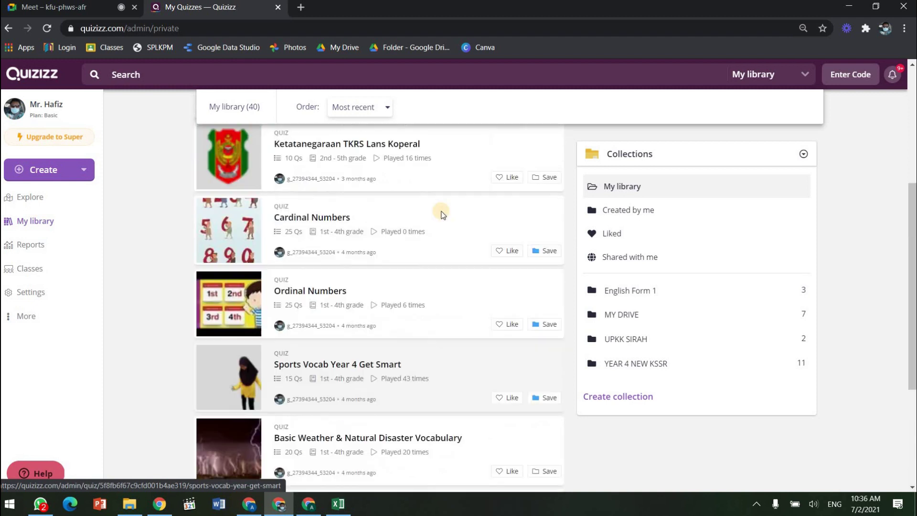
{"action": "scroll", "coordinate": [406, 211], "scroll_direction": "down", "scroll_amount": 2}
{"action": "scroll", "coordinate": [406, 211], "scroll_direction": "up", "scroll_amount": 2}
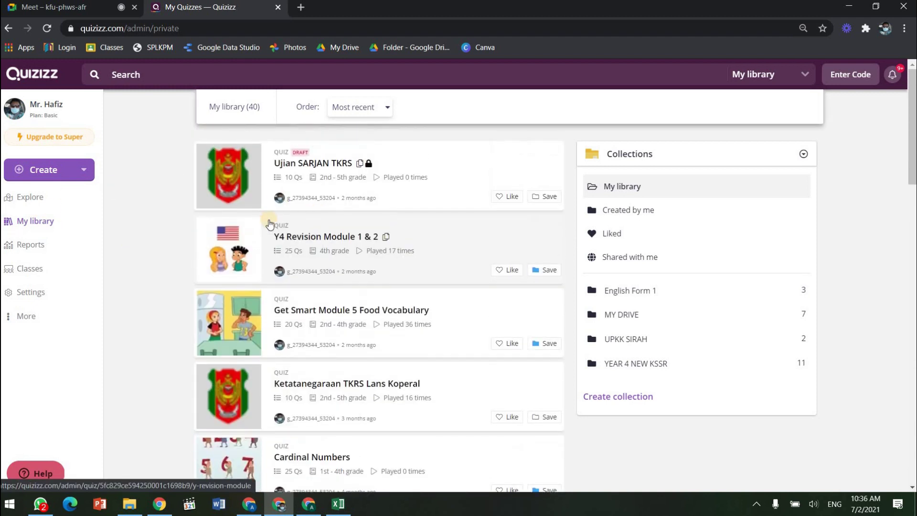
- Open the printable Y4 Revision Module 1 & 2 worksheet and scroll through it to the answer key
{"action": "left_click", "coordinate": [459, 251]}
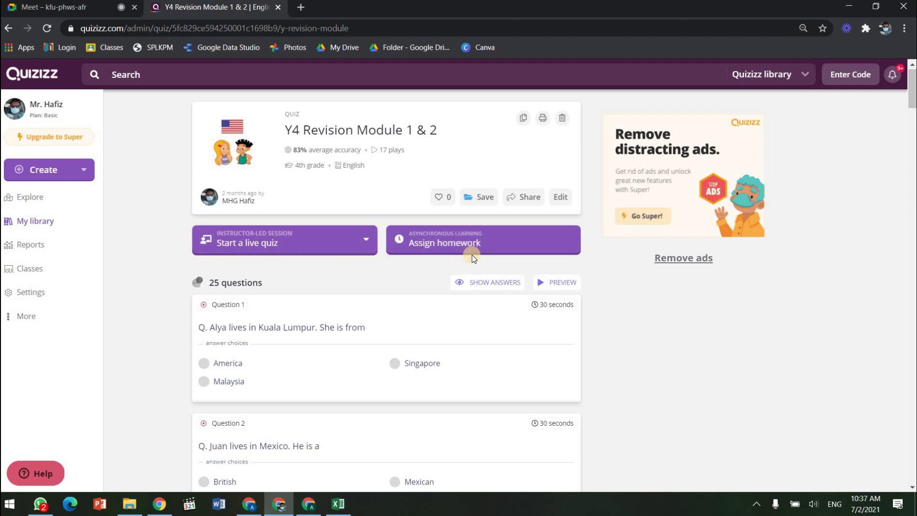
{"action": "left_click", "coordinate": [543, 118]}
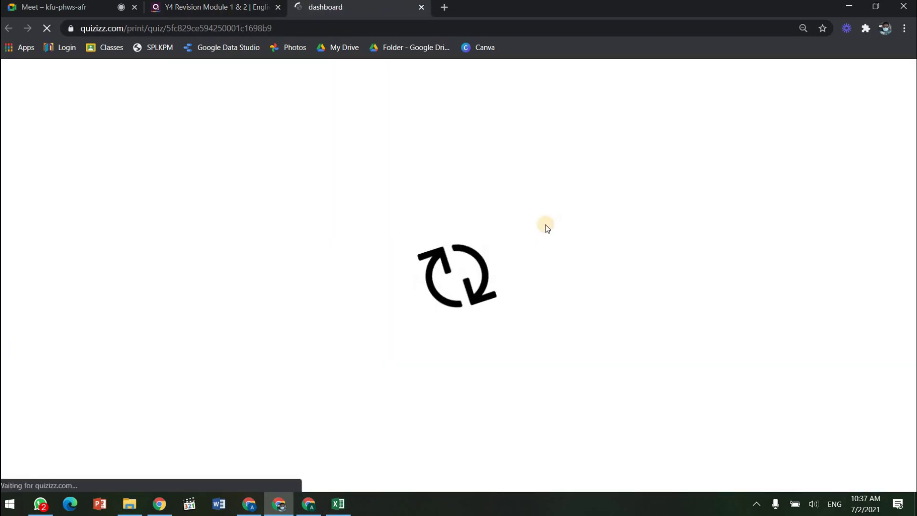
{"action": "scroll", "coordinate": [539, 212], "scroll_direction": "down", "scroll_amount": 9}
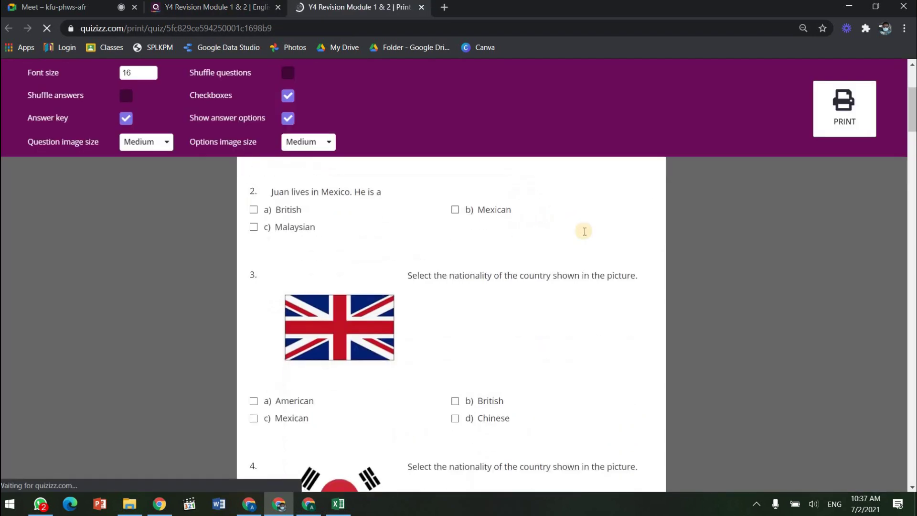
{"action": "scroll", "coordinate": [588, 233], "scroll_direction": "down", "scroll_amount": 20}
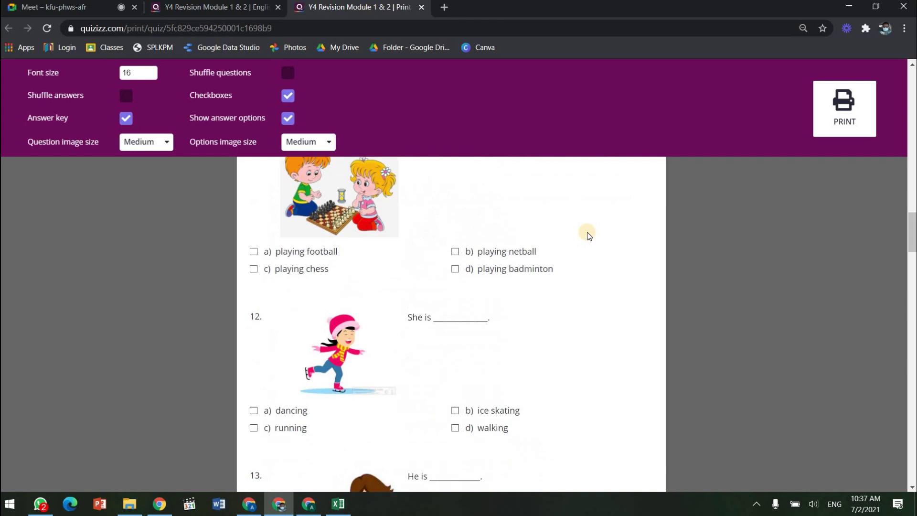
{"action": "scroll", "coordinate": [585, 236], "scroll_direction": "down", "scroll_amount": 20}
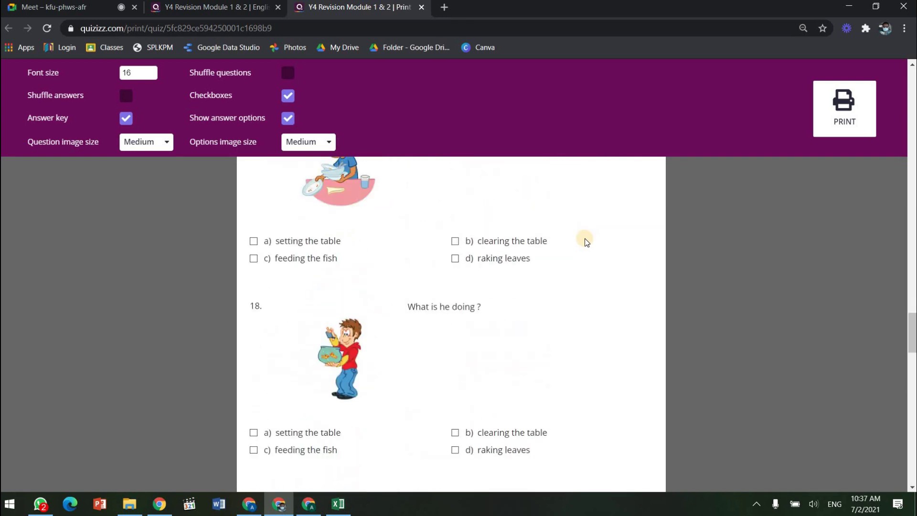
{"action": "scroll", "coordinate": [587, 242], "scroll_direction": "down", "scroll_amount": 1}
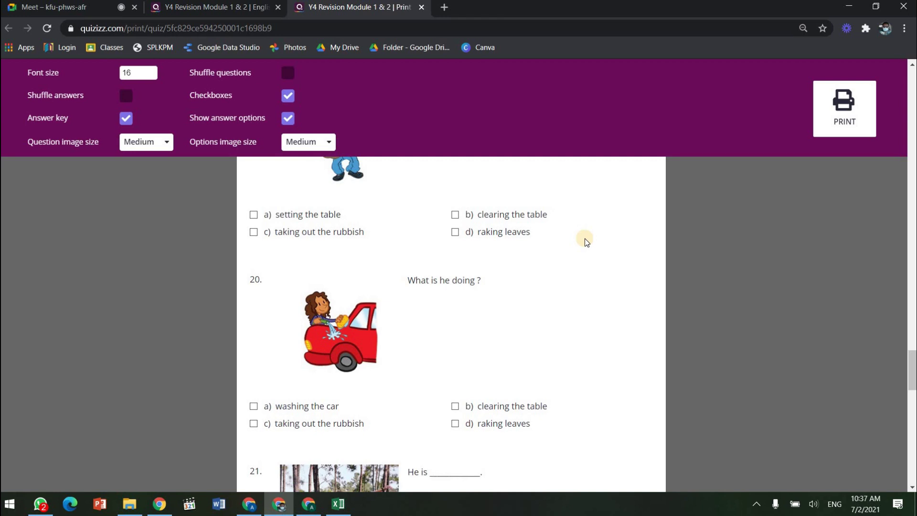
{"action": "scroll", "coordinate": [584, 238], "scroll_direction": "down", "scroll_amount": 18}
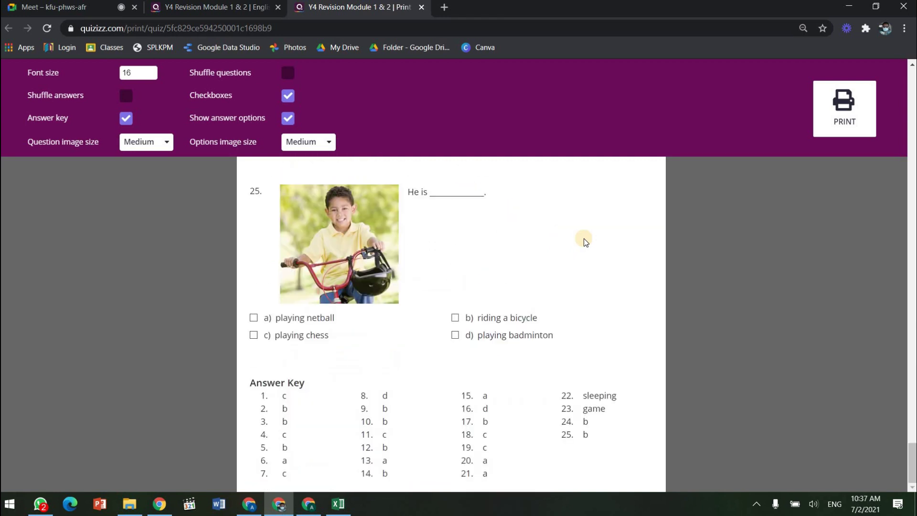
{"action": "scroll", "coordinate": [584, 239], "scroll_direction": "up", "scroll_amount": 20}
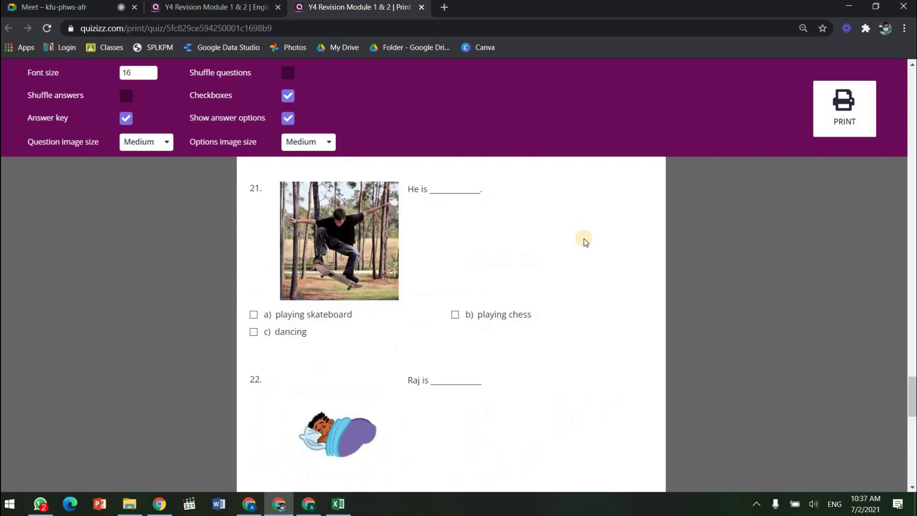
{"action": "scroll", "coordinate": [583, 238], "scroll_direction": "up", "scroll_amount": 20}
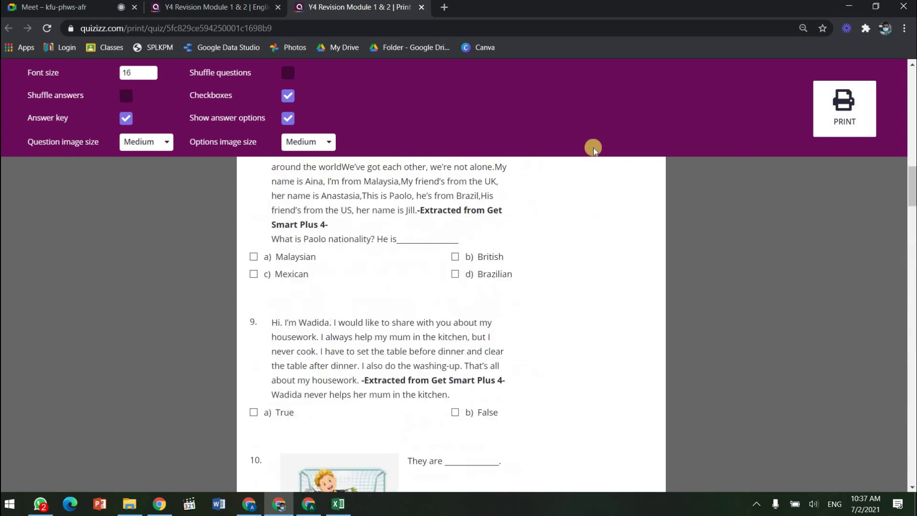
{"action": "scroll", "coordinate": [619, 348], "scroll_direction": "up", "scroll_amount": 3}
{"action": "scroll", "coordinate": [619, 349], "scroll_direction": "down", "scroll_amount": 5}
{"action": "scroll", "coordinate": [619, 349], "scroll_direction": "up", "scroll_amount": 5}
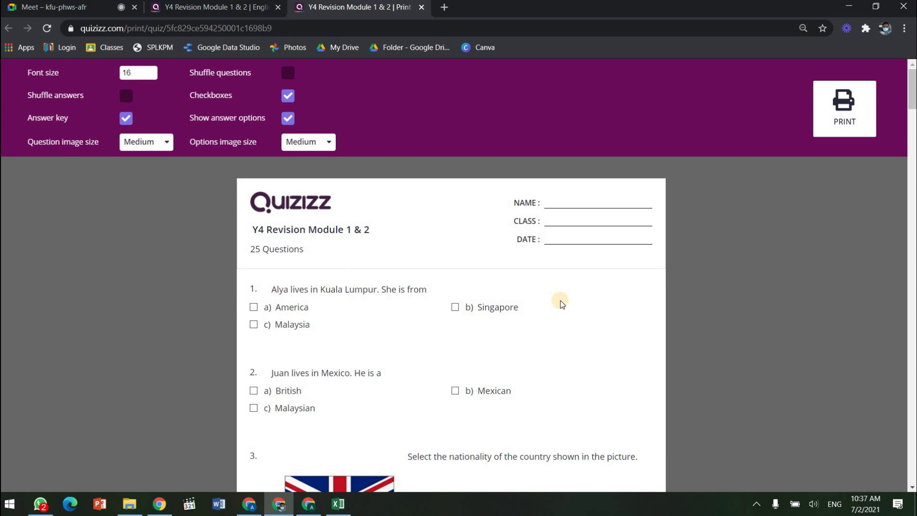
{"action": "scroll", "coordinate": [560, 300], "scroll_direction": "down", "scroll_amount": 6}
{"action": "scroll", "coordinate": [560, 297], "scroll_direction": "up", "scroll_amount": 6}
{"action": "scroll", "coordinate": [561, 293], "scroll_direction": "down", "scroll_amount": 20}
{"action": "scroll", "coordinate": [551, 345], "scroll_direction": "down", "scroll_amount": 18}
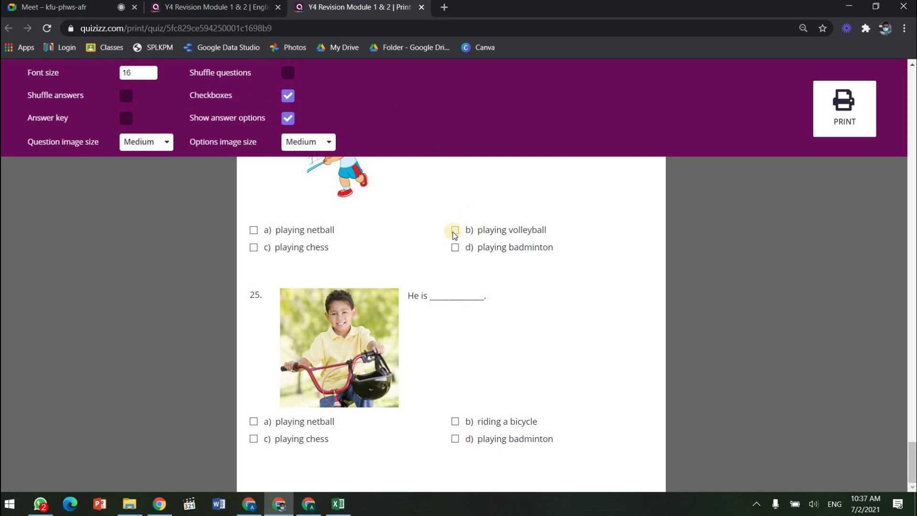
- Turn off Checkboxes on the printout while keeping answer options shown
{"action": "left_click", "coordinate": [288, 97]}
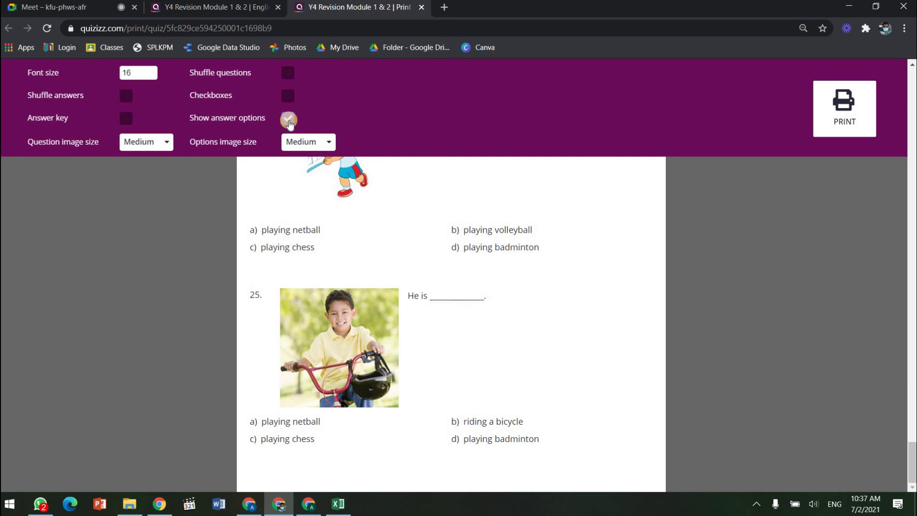
{"action": "left_click", "coordinate": [289, 120]}
{"action": "left_click", "coordinate": [289, 120]}
{"action": "scroll", "coordinate": [512, 271], "scroll_direction": "up", "scroll_amount": 20}
{"action": "scroll", "coordinate": [530, 286], "scroll_direction": "up", "scroll_amount": 20}
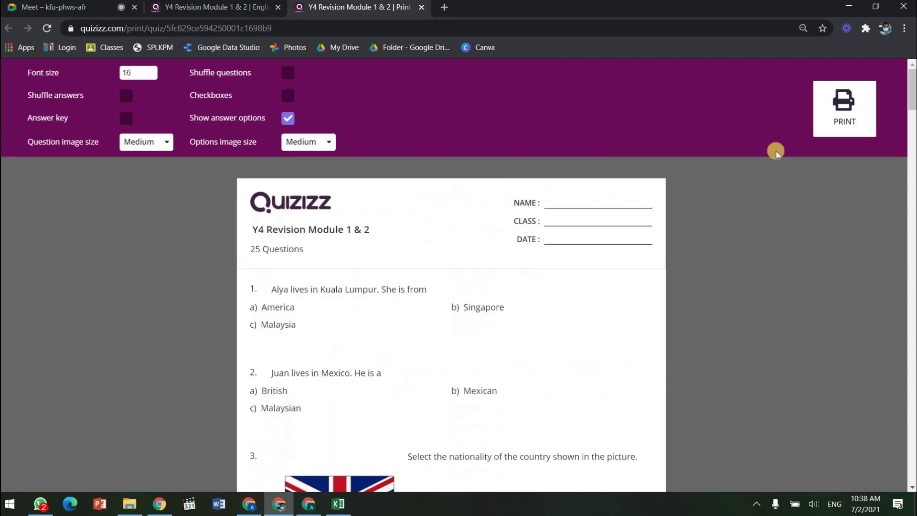
- Review the 8-page print preview, then close it without printing
{"action": "left_click", "coordinate": [845, 111]}
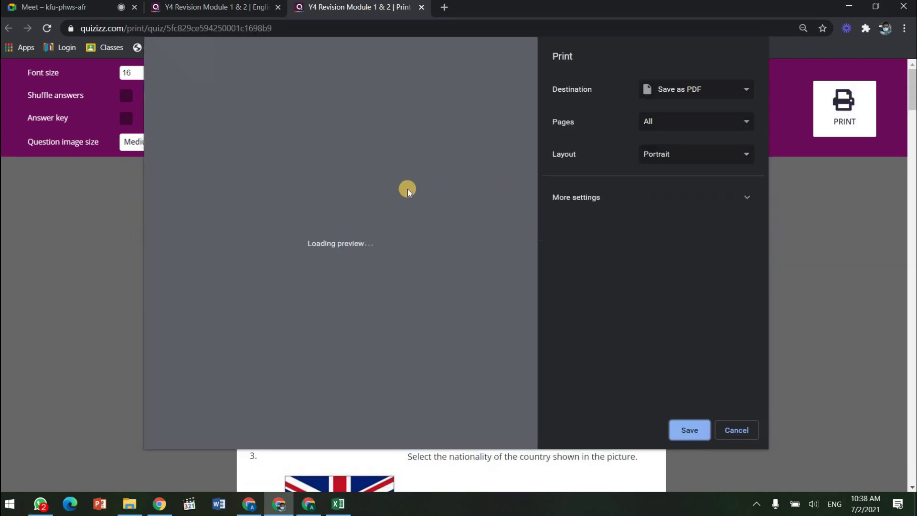
{"action": "scroll", "coordinate": [408, 177], "scroll_direction": "down", "scroll_amount": 10}
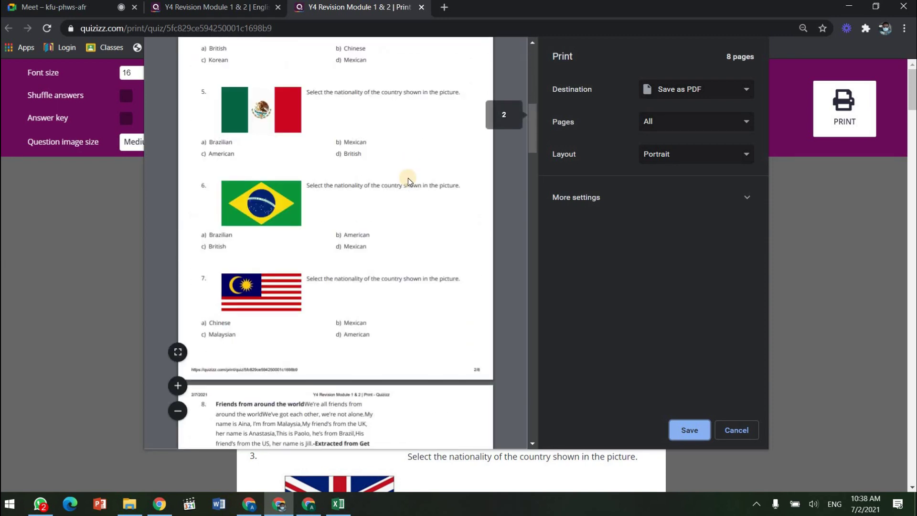
{"action": "scroll", "coordinate": [408, 177], "scroll_direction": "down", "scroll_amount": 15}
{"action": "scroll", "coordinate": [409, 180], "scroll_direction": "up", "scroll_amount": 8}
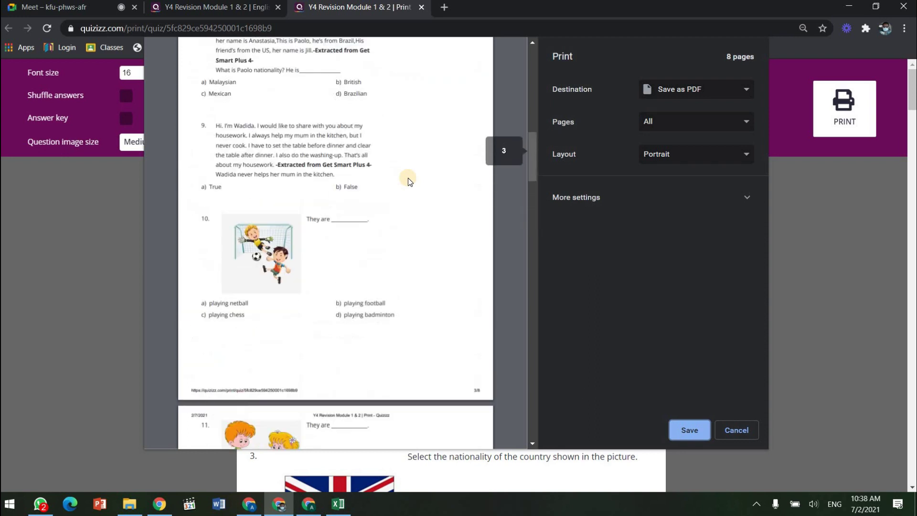
{"action": "scroll", "coordinate": [409, 180], "scroll_direction": "down", "scroll_amount": 4}
{"action": "scroll", "coordinate": [408, 178], "scroll_direction": "down", "scroll_amount": 20}
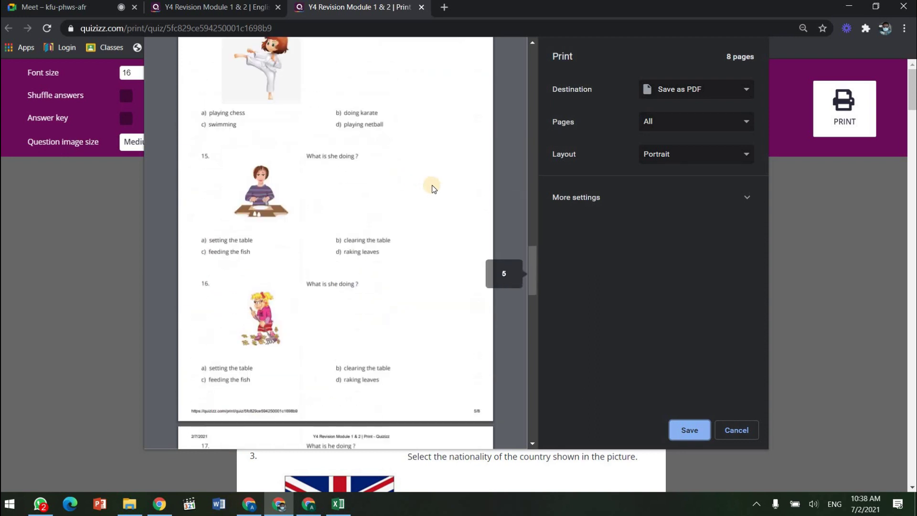
{"action": "key", "text": "Escape"}
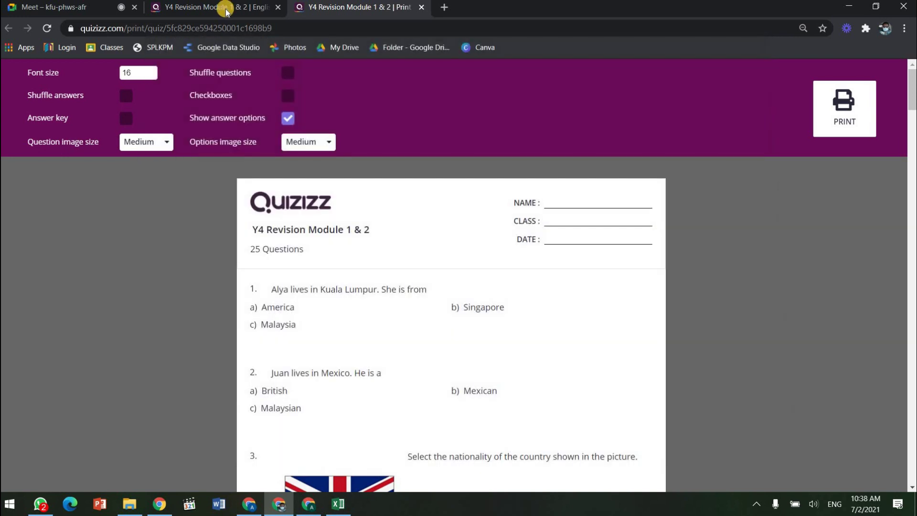
- Open the Explore page in the admin tab, dismissing the search overlay
{"action": "left_click", "coordinate": [257, 6]}
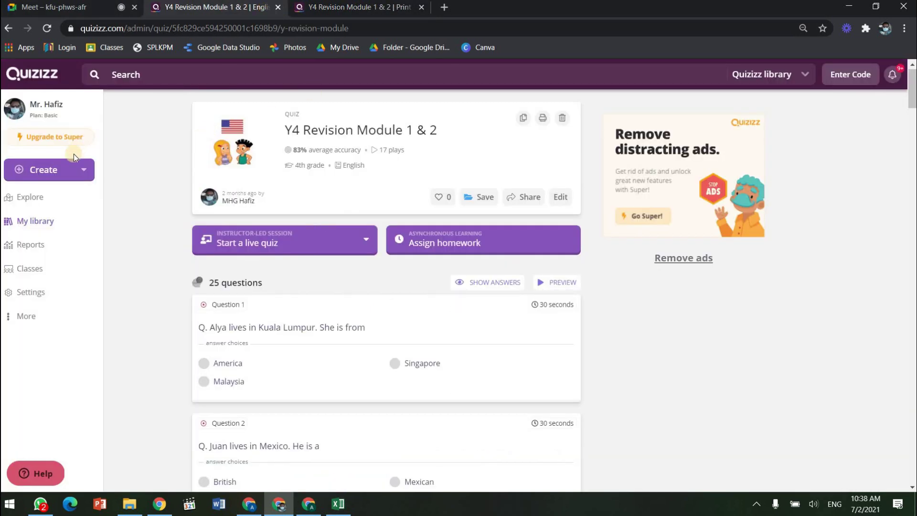
{"action": "left_click", "coordinate": [47, 204]}
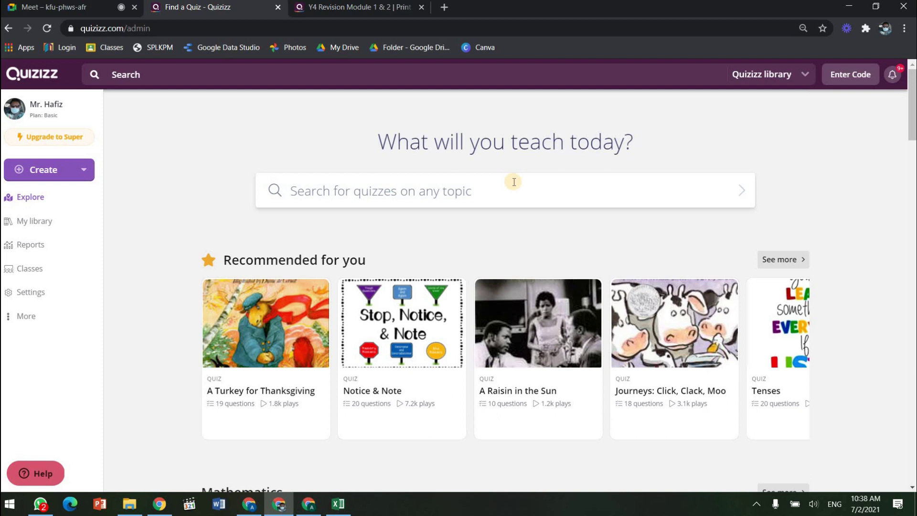
{"action": "left_click", "coordinate": [514, 185]}
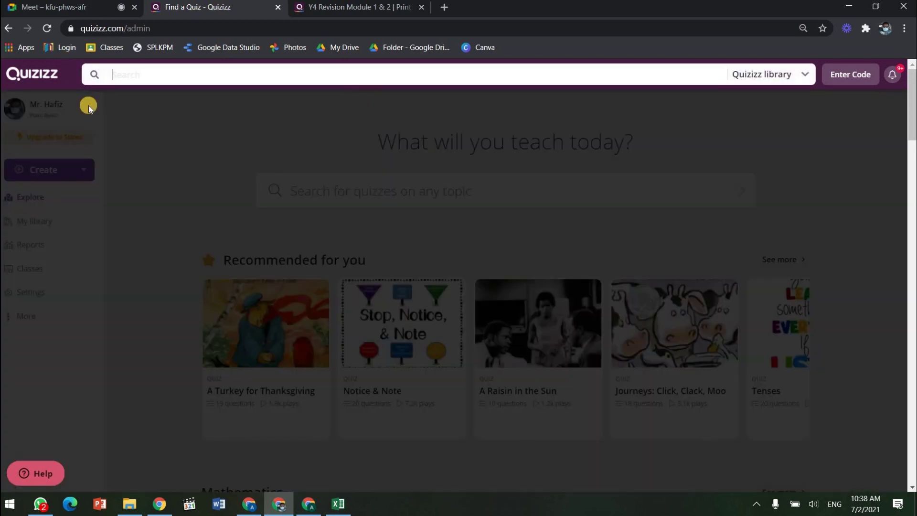
{"action": "left_click", "coordinate": [143, 127]}
- Glance at the printable quiz tab, then come back to Explore
{"action": "left_click", "coordinate": [342, 9]}
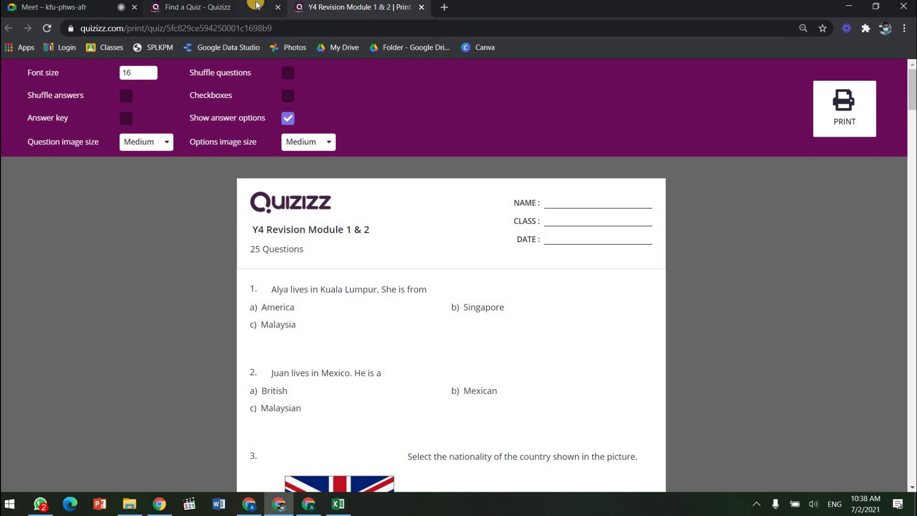
{"action": "mouse_move", "coordinate": [257, 4]}
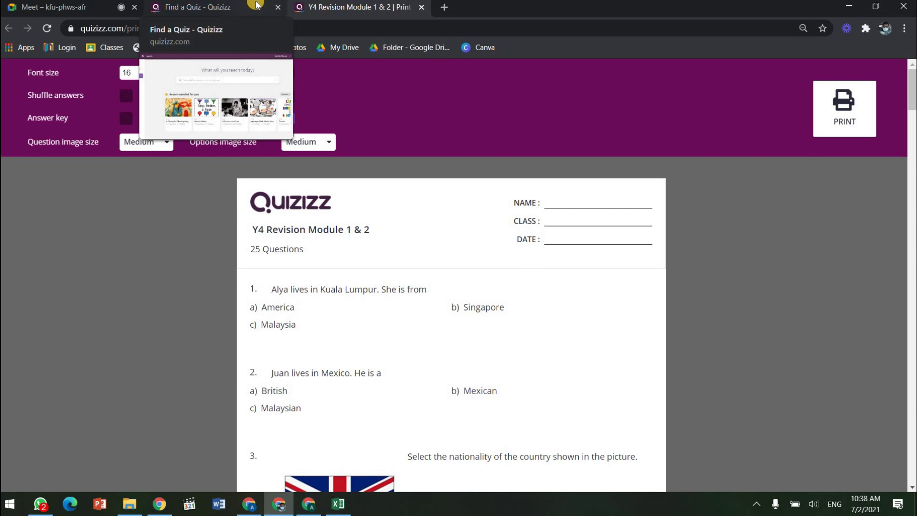
{"action": "left_click", "coordinate": [257, 5]}
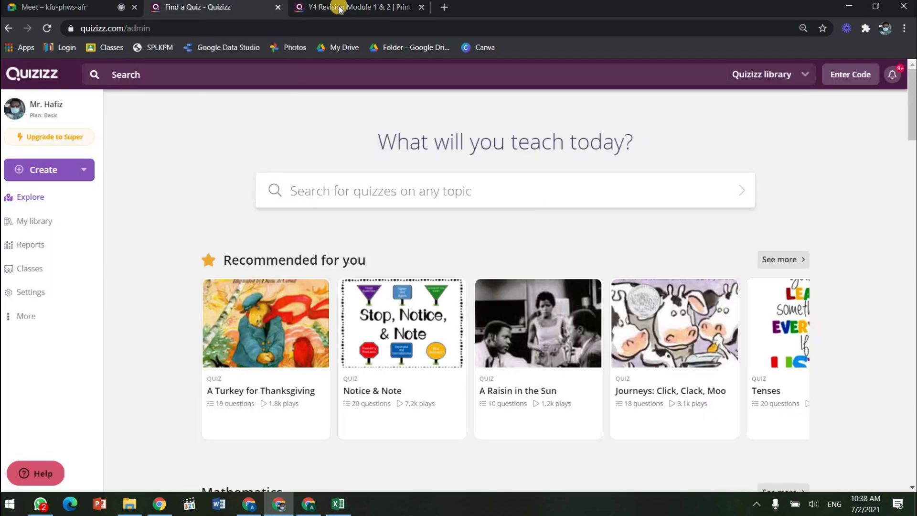
{"action": "mouse_move", "coordinate": [341, 9]}
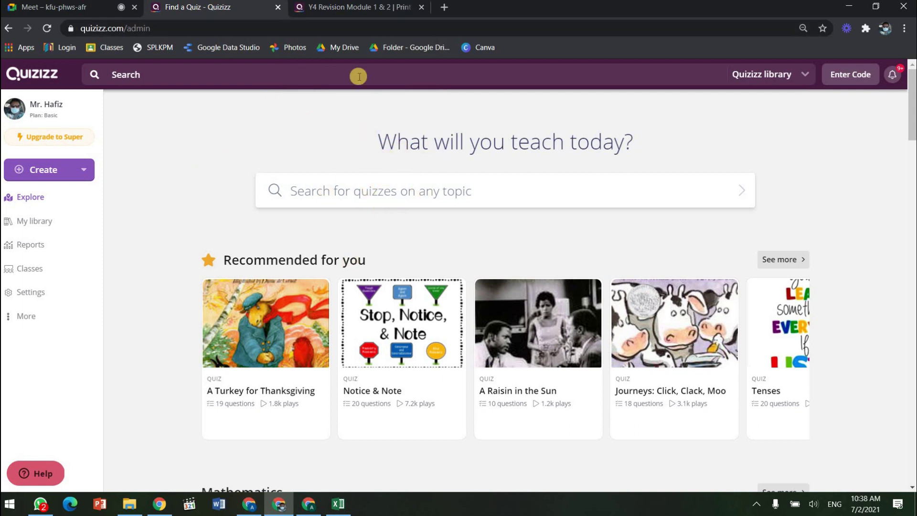
- Search the library for 'matematik tahun 6' and preview the 20-question Matematik Tahun 6 result
{"action": "left_click", "coordinate": [509, 190]}
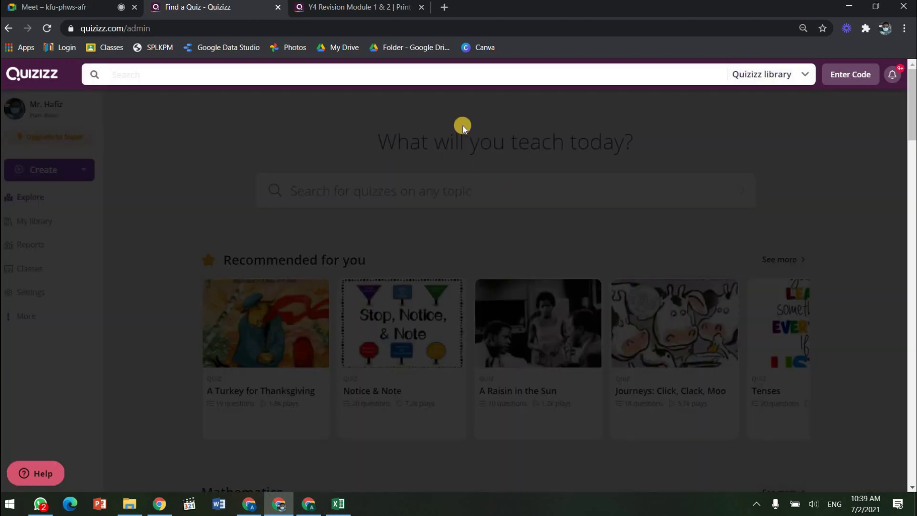
{"action": "type", "text": "matematik "}
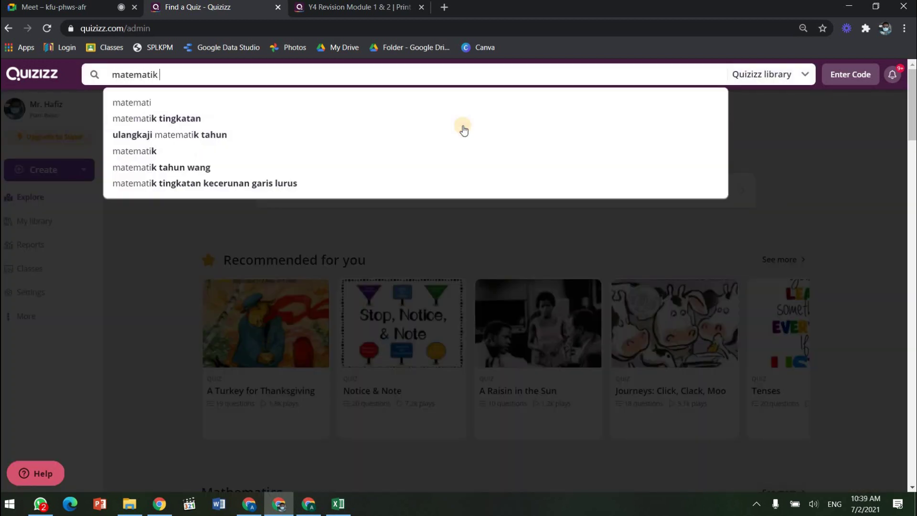
{"action": "type", "text": "tahun 6"}
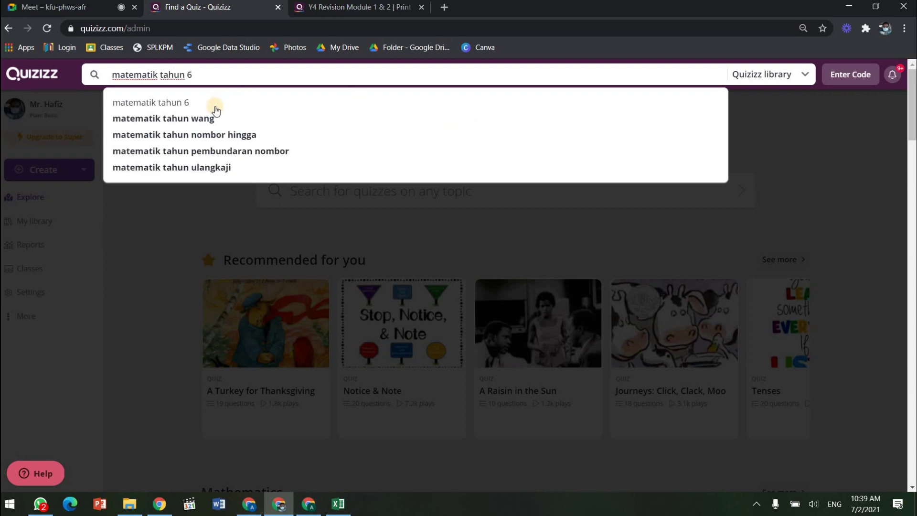
{"action": "key", "text": "Return"}
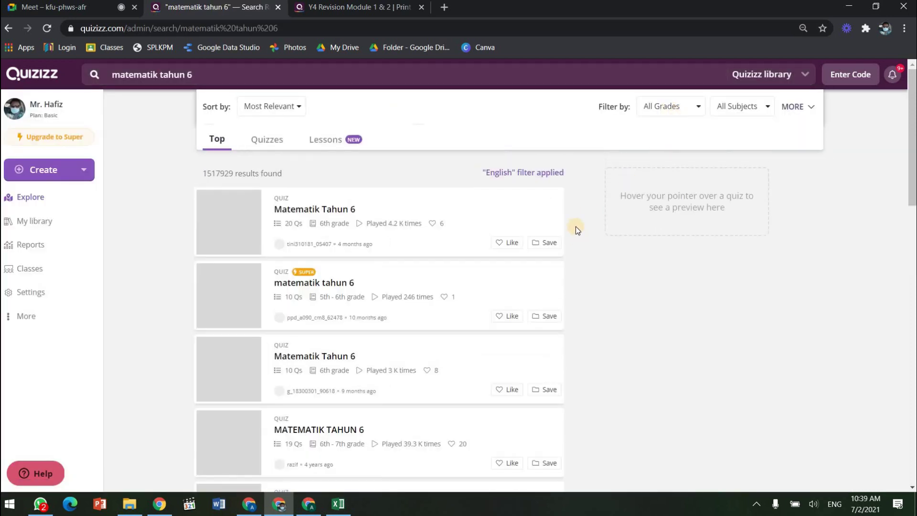
{"action": "mouse_move", "coordinate": [438, 281]}
{"action": "mouse_move", "coordinate": [440, 223]}
{"action": "scroll", "coordinate": [443, 225], "scroll_direction": "down", "scroll_amount": 2}
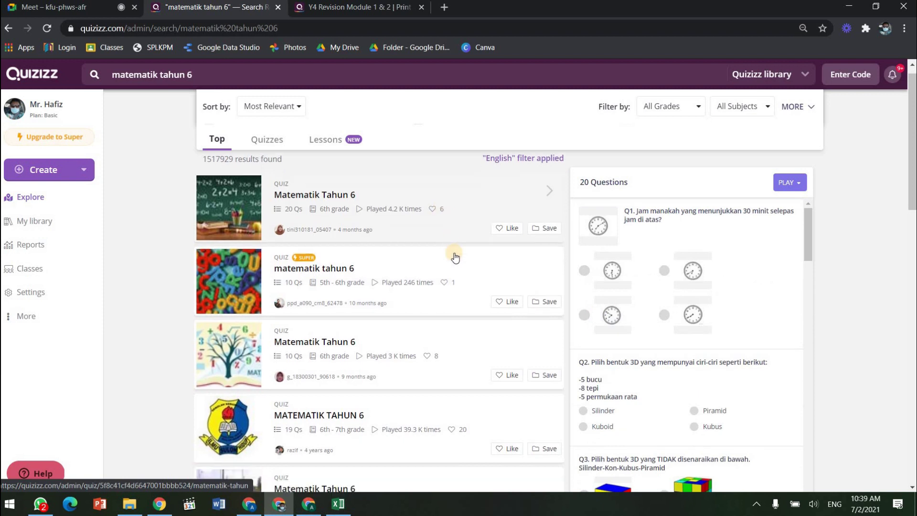
{"action": "scroll", "coordinate": [344, 225], "scroll_direction": "up", "scroll_amount": 2}
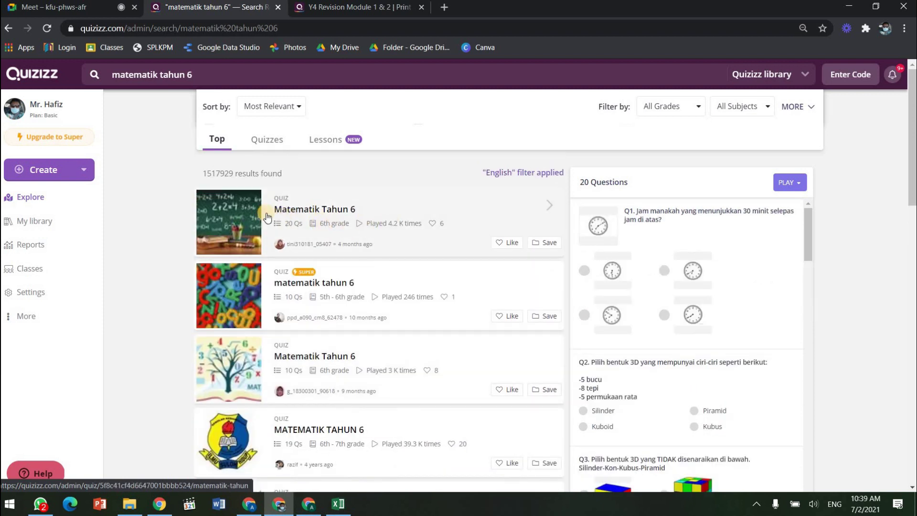
- Open the first Matematik Tahun 6 quiz and look over its details
{"action": "left_click", "coordinate": [452, 213]}
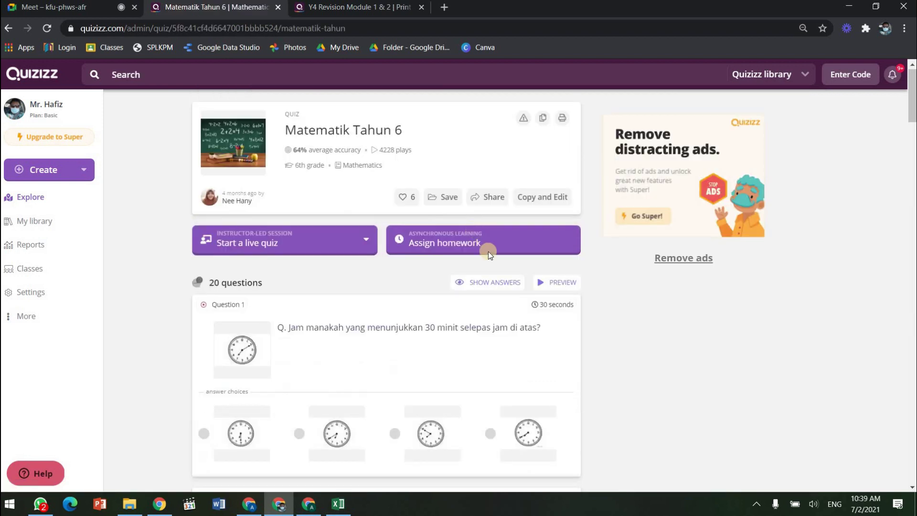
{"action": "scroll", "coordinate": [489, 251], "scroll_direction": "down", "scroll_amount": 20}
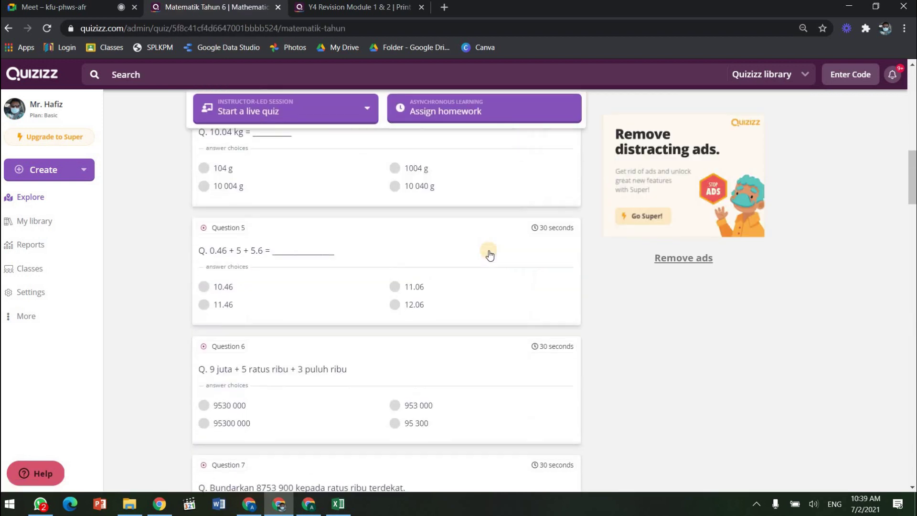
{"action": "scroll", "coordinate": [489, 230], "scroll_direction": "down", "scroll_amount": 2}
{"action": "scroll", "coordinate": [489, 231], "scroll_direction": "up", "scroll_amount": 15}
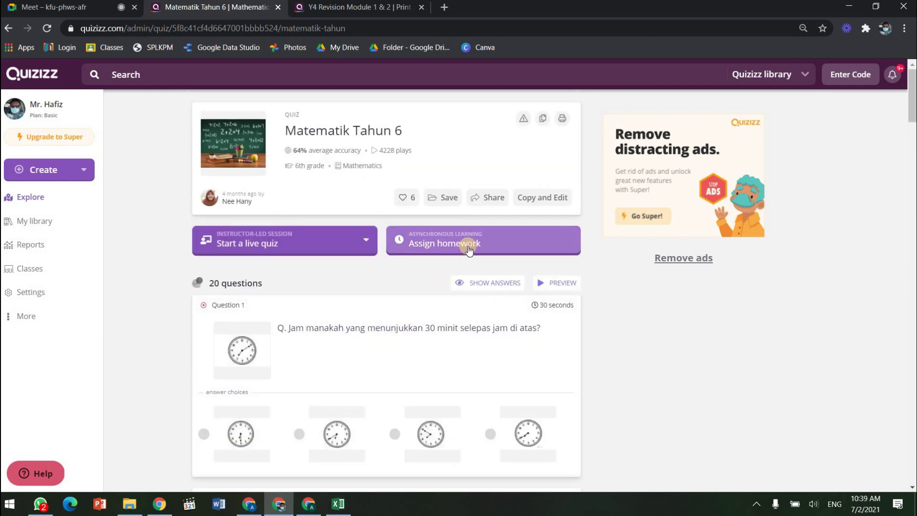
- Assign it as homework due Monday, February 8 at 10:45 AM and copy its join link
{"action": "left_click", "coordinate": [469, 249]}
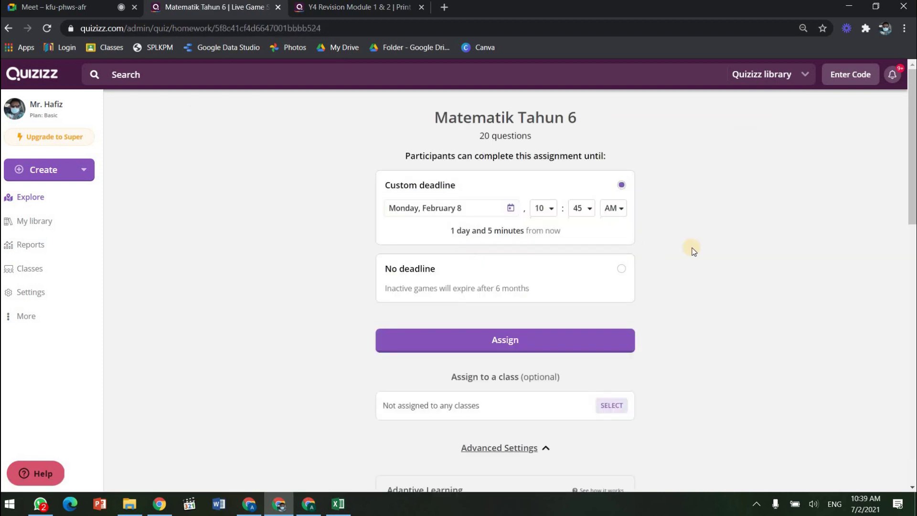
{"action": "scroll", "coordinate": [686, 241], "scroll_direction": "down", "scroll_amount": 14}
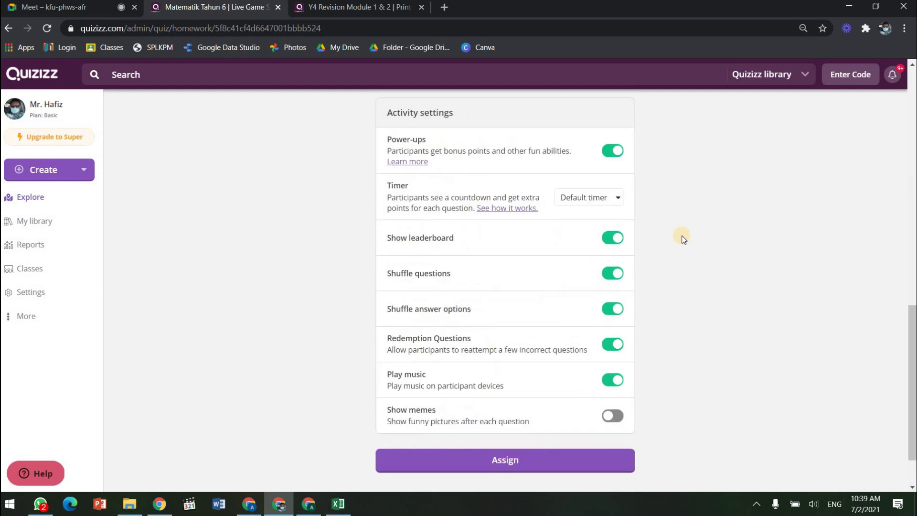
{"action": "scroll", "coordinate": [684, 240], "scroll_direction": "up", "scroll_amount": 14}
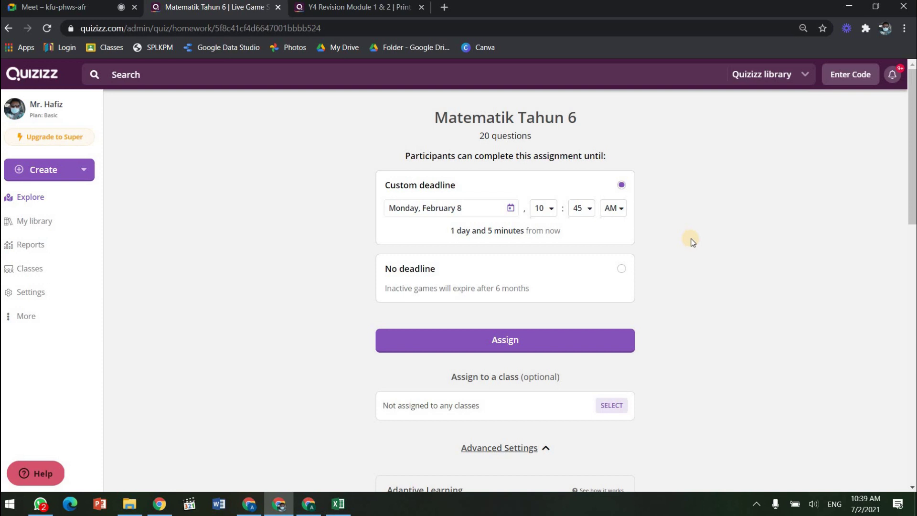
{"action": "left_click", "coordinate": [556, 333]}
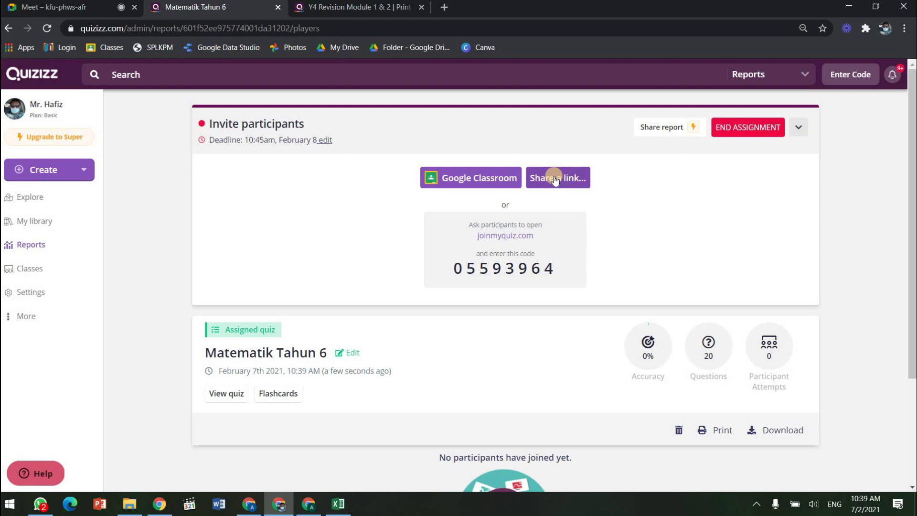
{"action": "left_click", "coordinate": [555, 178]}
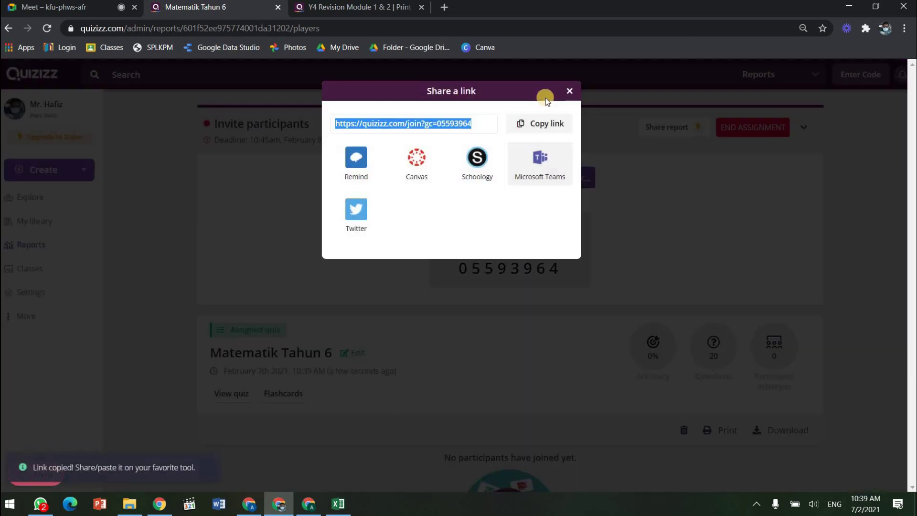
{"action": "left_click", "coordinate": [570, 92]}
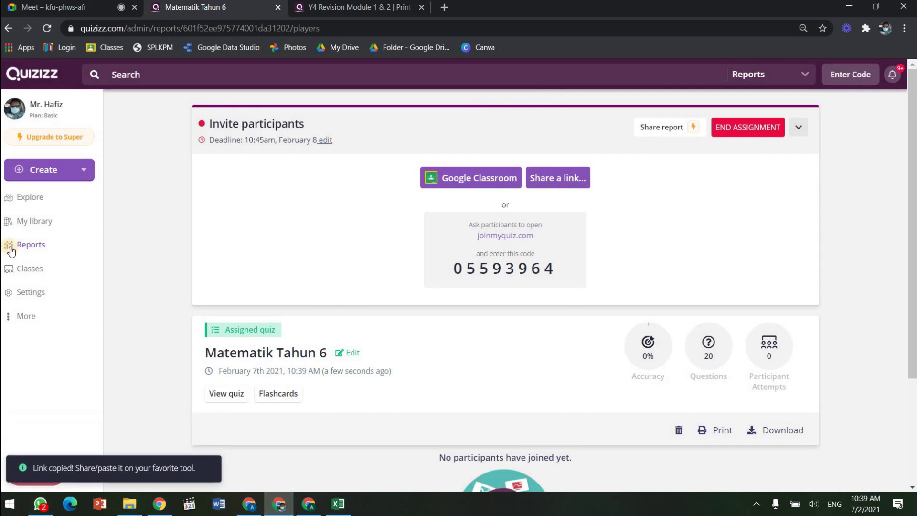
{"action": "left_click", "coordinate": [83, 244]}
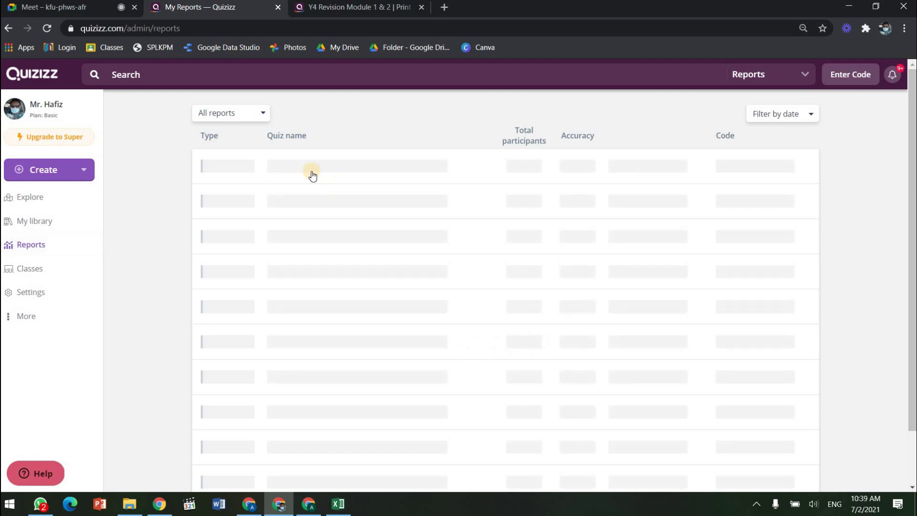
{"action": "scroll", "coordinate": [267, 182], "scroll_direction": "down", "scroll_amount": 1}
{"action": "scroll", "coordinate": [287, 182], "scroll_direction": "up", "scroll_amount": 1}
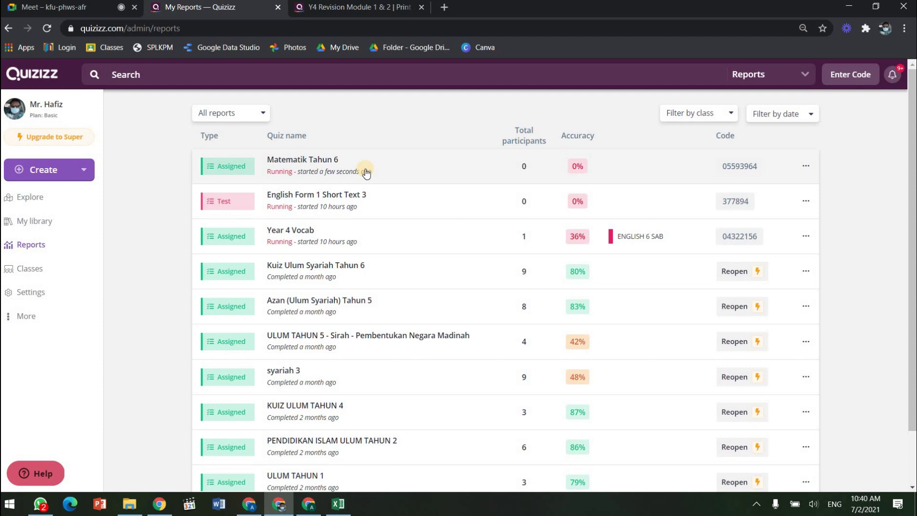
{"action": "left_click", "coordinate": [388, 162]}
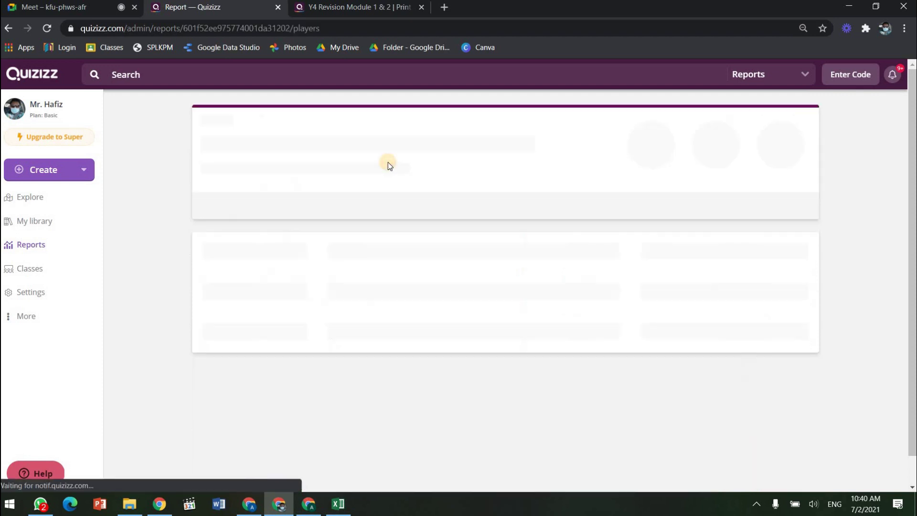
{"action": "scroll", "coordinate": [402, 174], "scroll_direction": "down", "scroll_amount": 3}
{"action": "scroll", "coordinate": [397, 176], "scroll_direction": "up", "scroll_amount": 3}
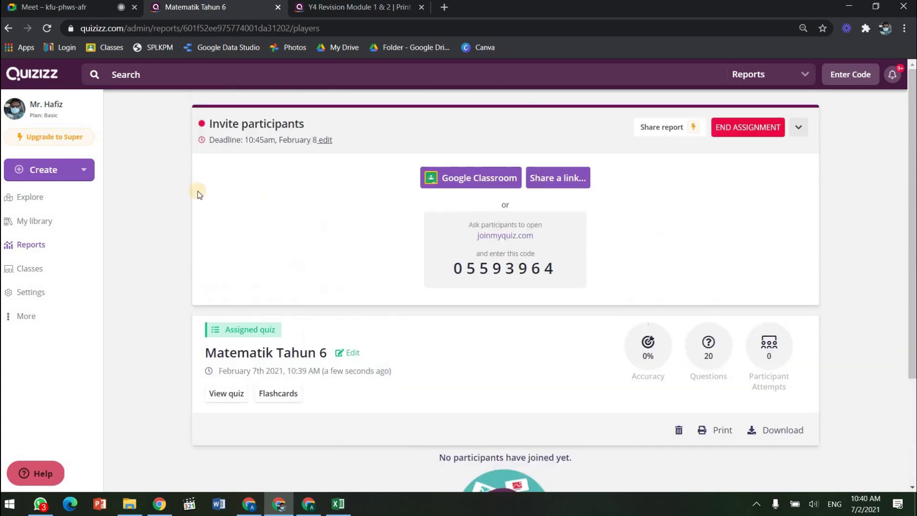
{"action": "left_click", "coordinate": [42, 244]}
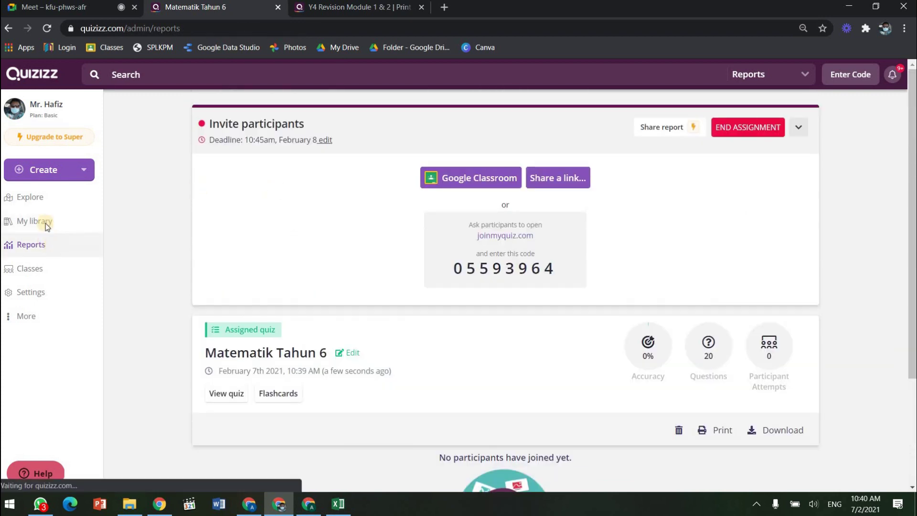
- Search the quiz library for 'matematik' and preview the first MATEMATIK result's questions
{"action": "left_click", "coordinate": [35, 203]}
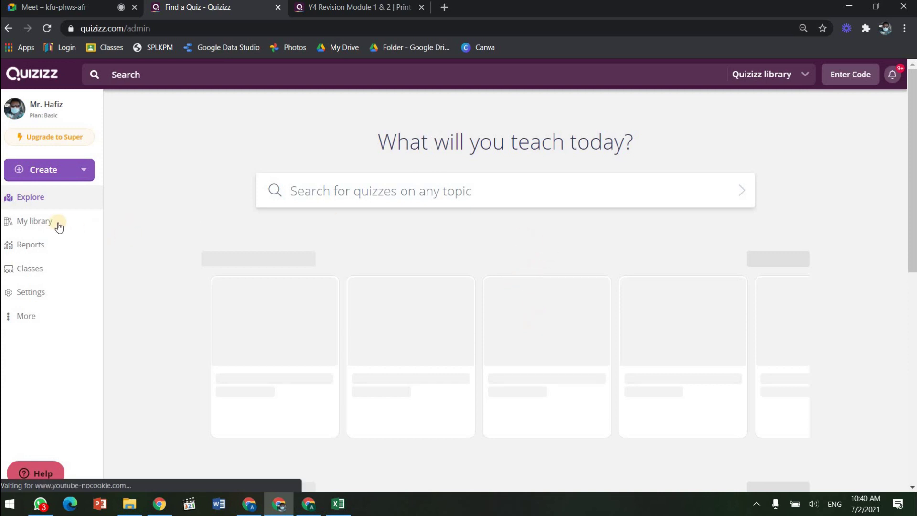
{"action": "left_click", "coordinate": [30, 225]}
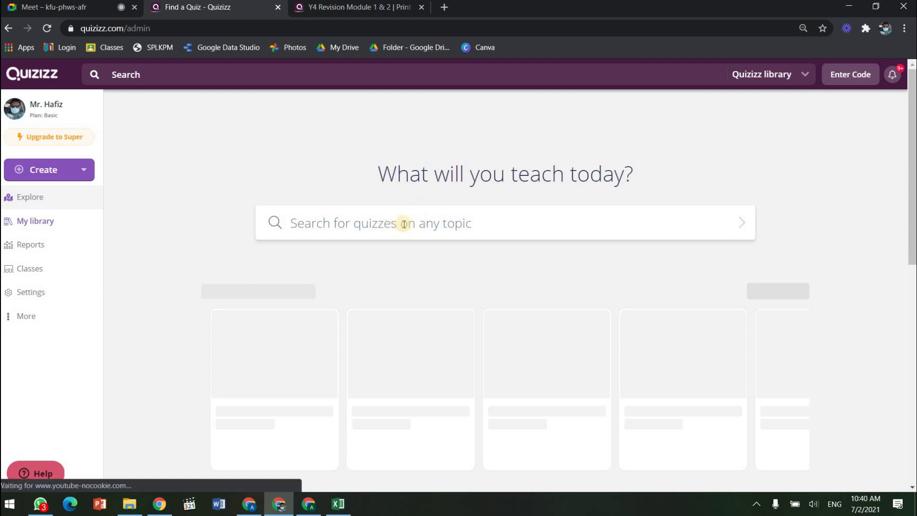
{"action": "left_click", "coordinate": [405, 190]}
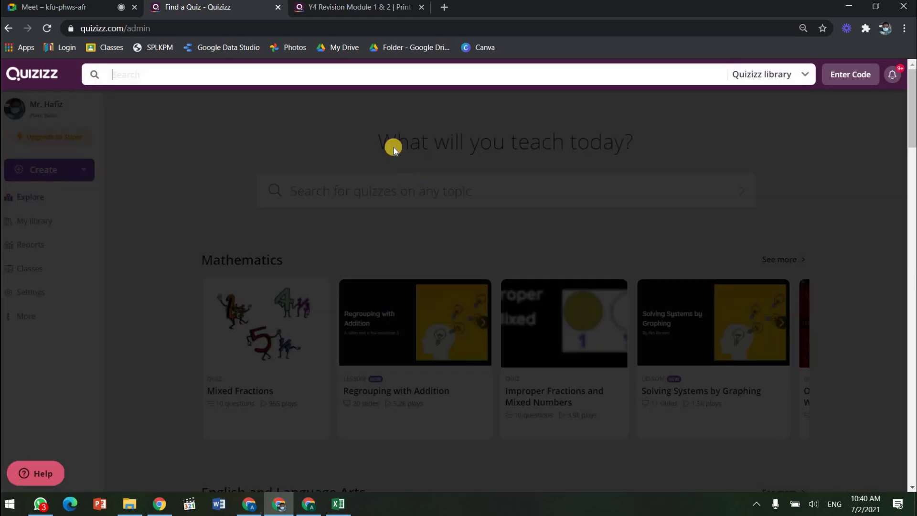
{"action": "type", "text": "matematik"}
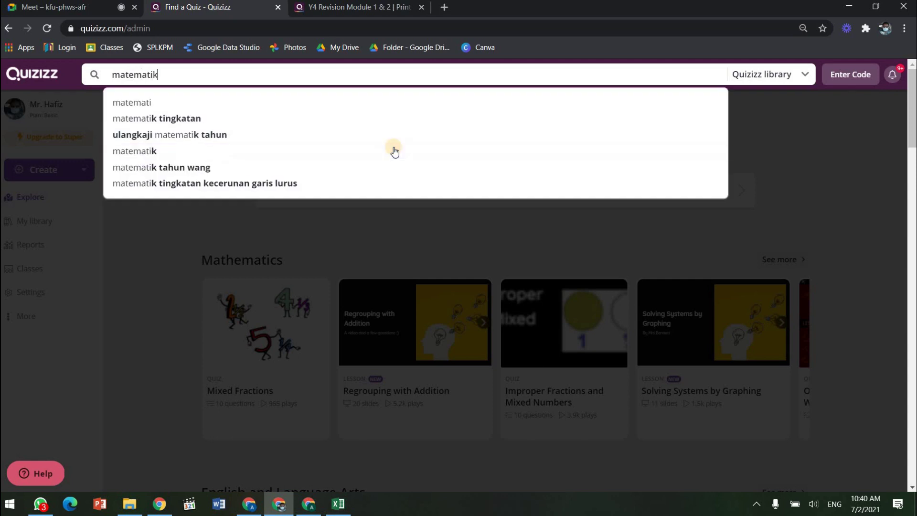
{"action": "key", "text": "Return"}
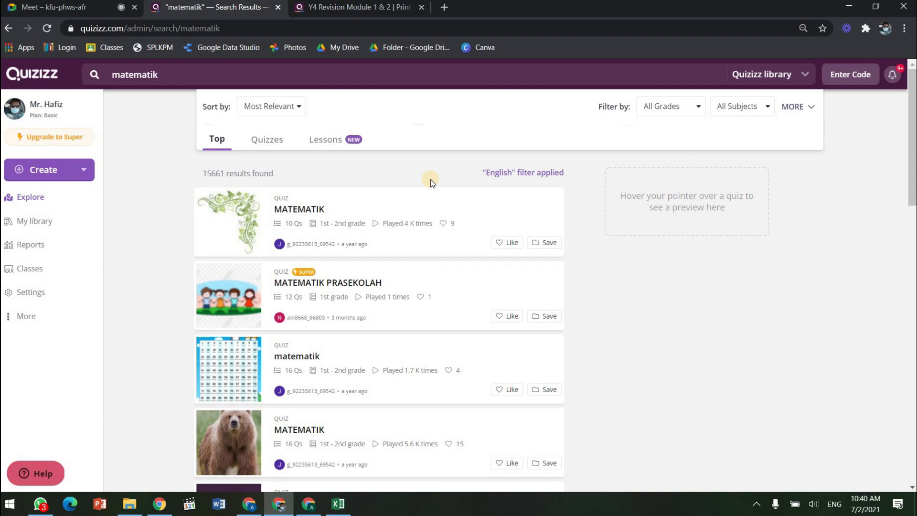
{"action": "mouse_move", "coordinate": [444, 207]}
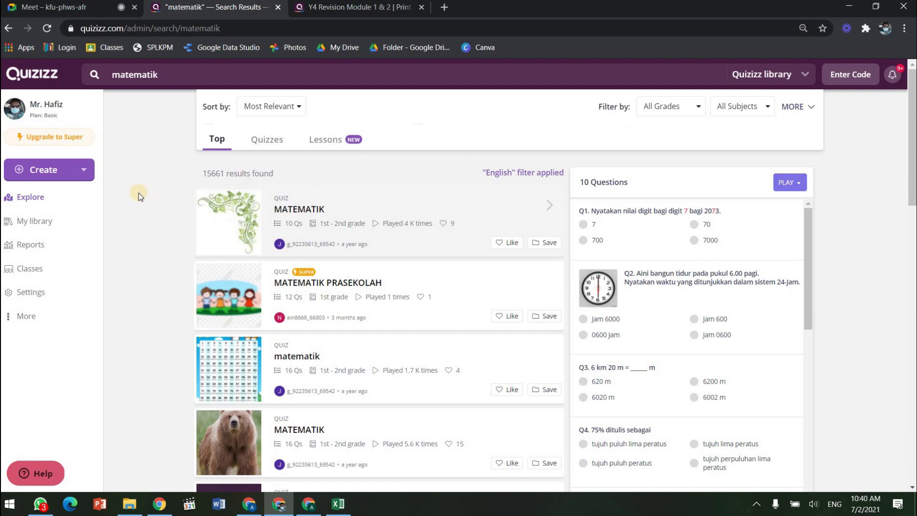
- Open the first MATEMATIK quiz, scroll through its 10 questions, and zoom the page in
{"action": "left_click", "coordinate": [409, 206]}
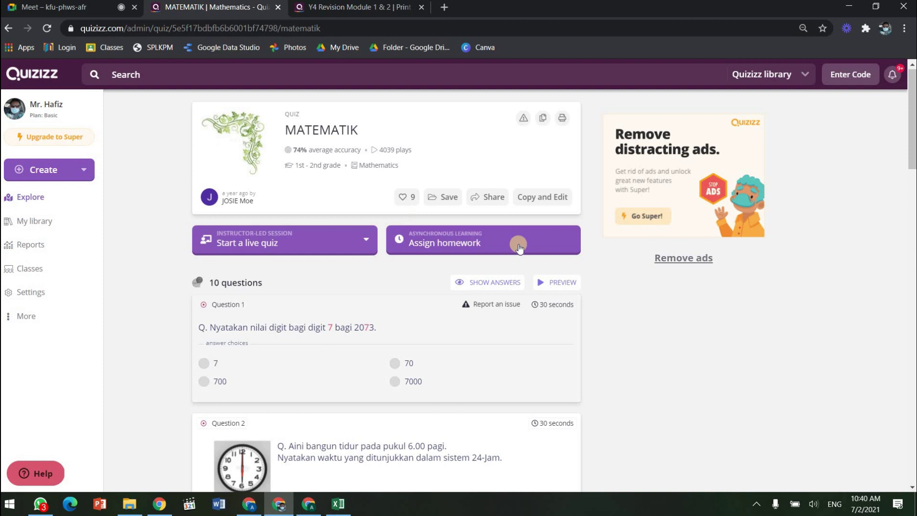
{"action": "scroll", "coordinate": [520, 248], "scroll_direction": "down", "scroll_amount": 10}
{"action": "scroll", "coordinate": [519, 252], "scroll_direction": "up", "scroll_amount": 4}
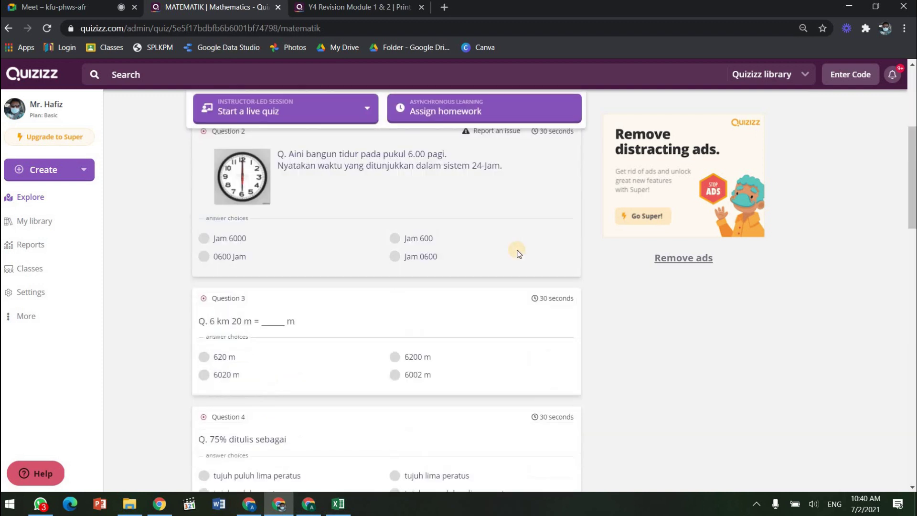
{"action": "scroll", "coordinate": [519, 253], "scroll_direction": "up", "scroll_amount": 5}
{"action": "scroll", "coordinate": [485, 250], "scroll_direction": "down", "scroll_amount": 12}
{"action": "scroll", "coordinate": [229, 271], "scroll_direction": "down", "scroll_amount": 10}
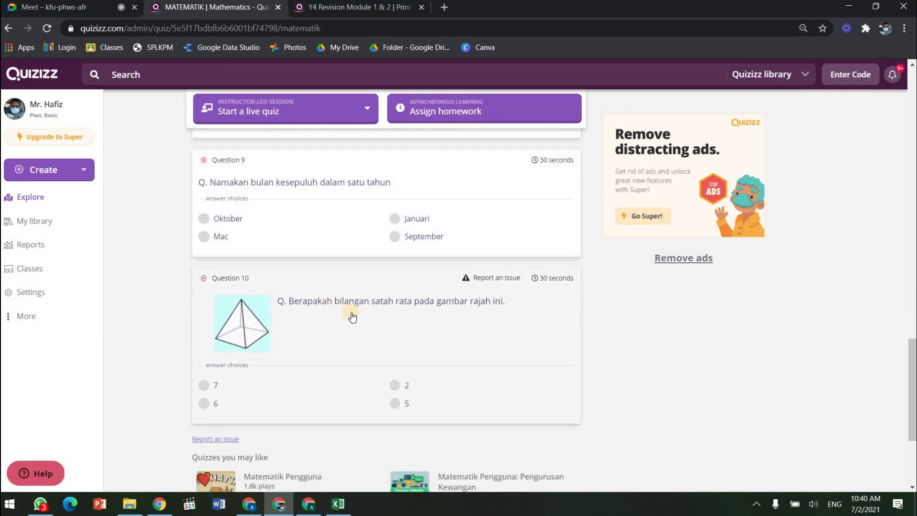
{"action": "scroll", "coordinate": [352, 317], "scroll_direction": "up", "scroll_amount": 20}
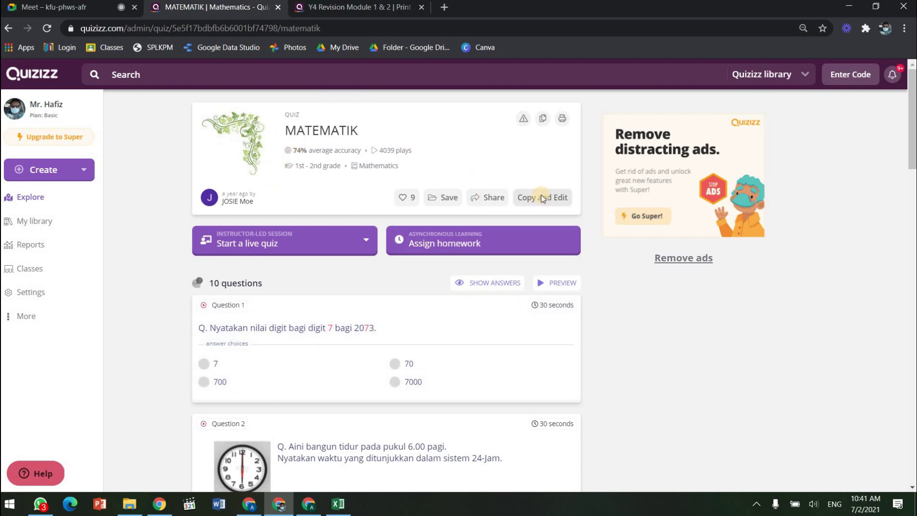
{"action": "key", "text": "ctrl+plus"}
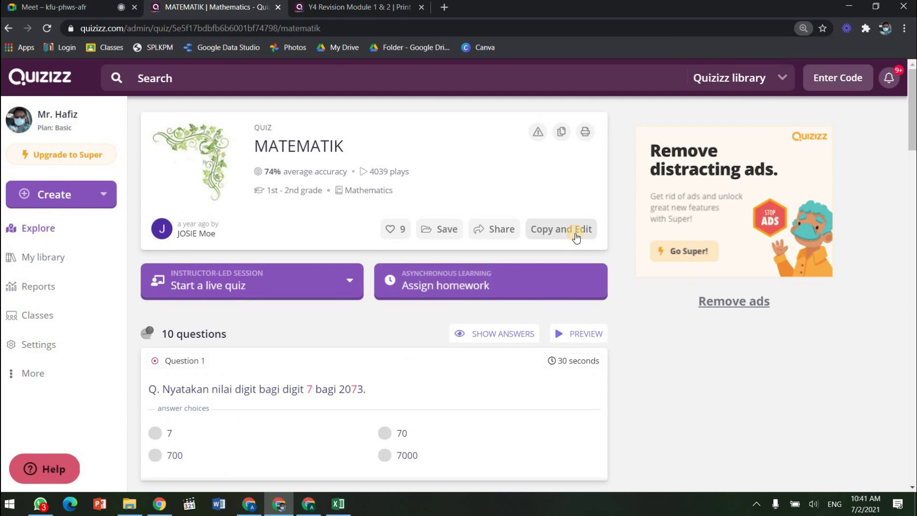
- Duplicate the MATEMATIK quiz with Copy and Edit and look over it in the Quiz Editor
{"action": "left_click", "coordinate": [575, 233]}
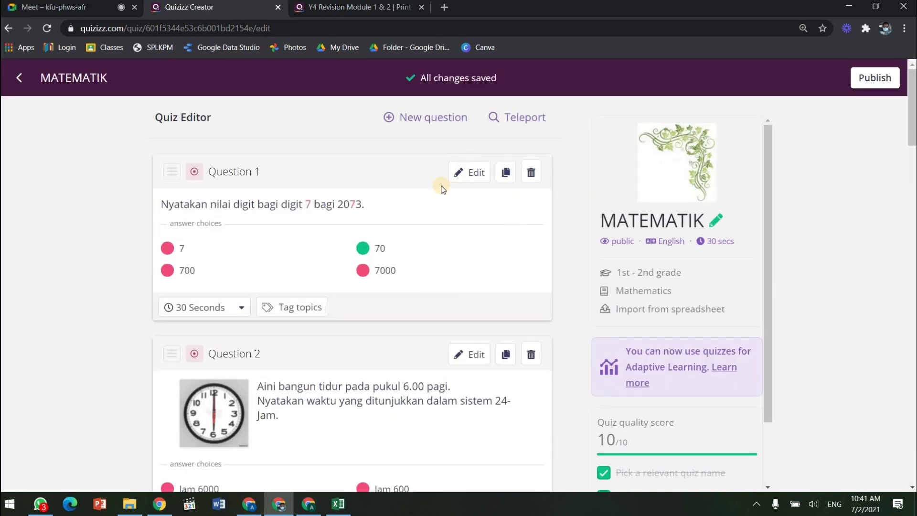
{"action": "scroll", "coordinate": [314, 210], "scroll_direction": "down", "scroll_amount": 3}
{"action": "scroll", "coordinate": [421, 196], "scroll_direction": "up", "scroll_amount": 3}
{"action": "scroll", "coordinate": [402, 237], "scroll_direction": "down", "scroll_amount": 20}
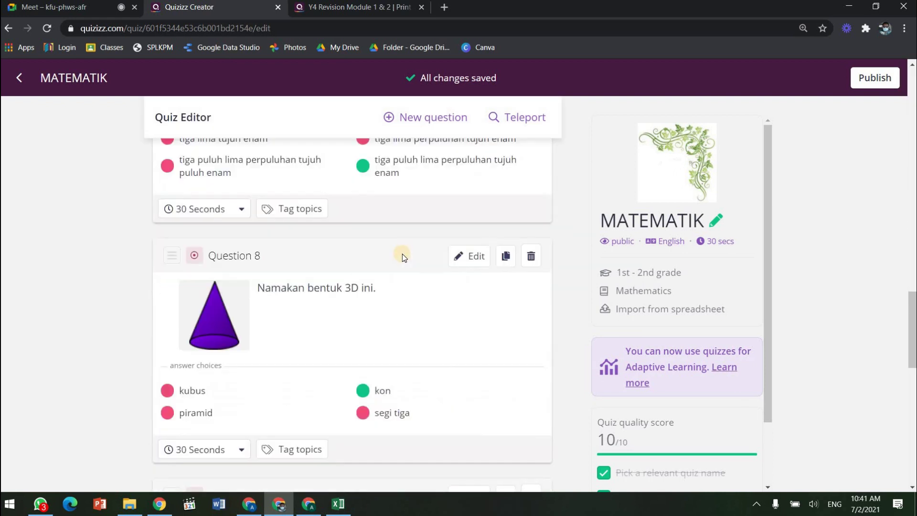
{"action": "scroll", "coordinate": [402, 254], "scroll_direction": "down", "scroll_amount": 10}
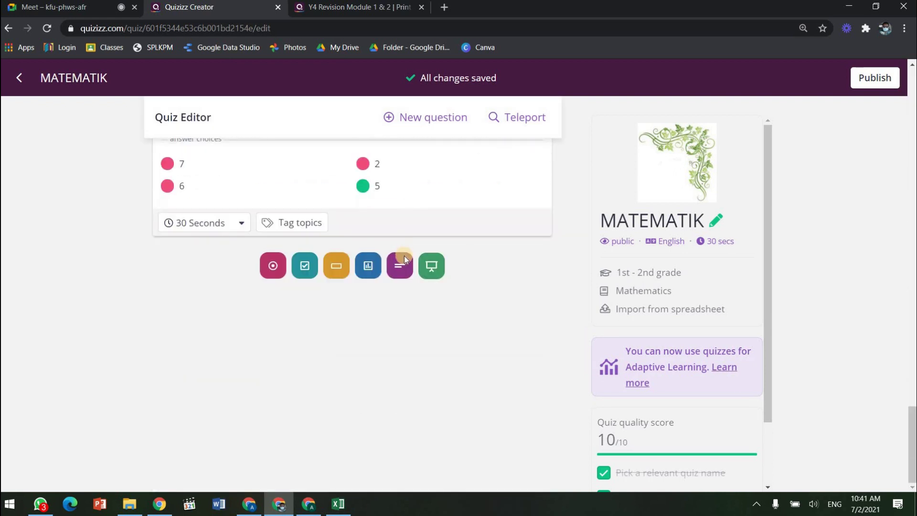
{"action": "scroll", "coordinate": [404, 256], "scroll_direction": "up", "scroll_amount": 20}
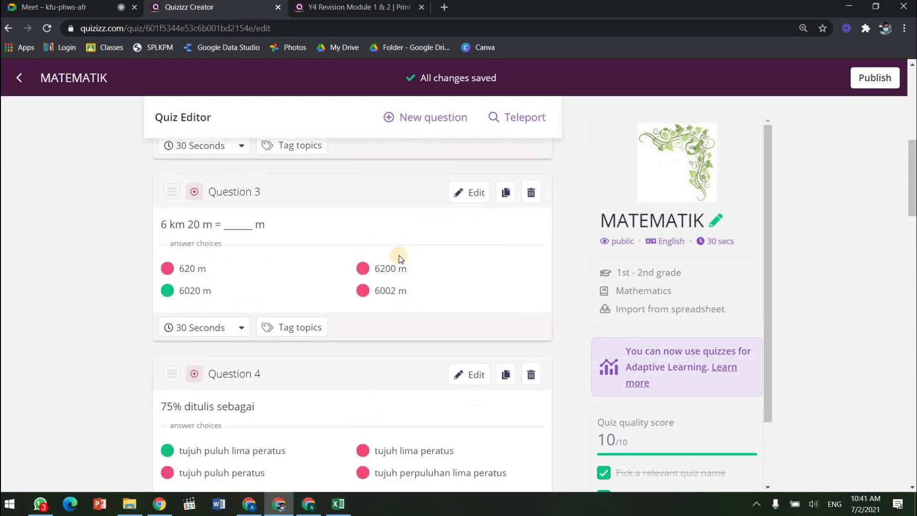
{"action": "scroll", "coordinate": [400, 256], "scroll_direction": "up", "scroll_amount": 8}
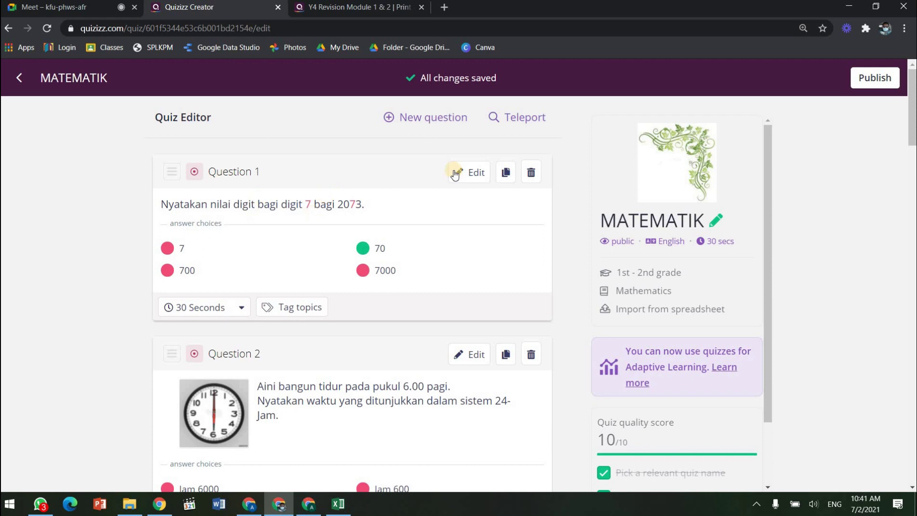
- Open Question 1 for editing and clear its existing question text
{"action": "left_click", "coordinate": [474, 175]}
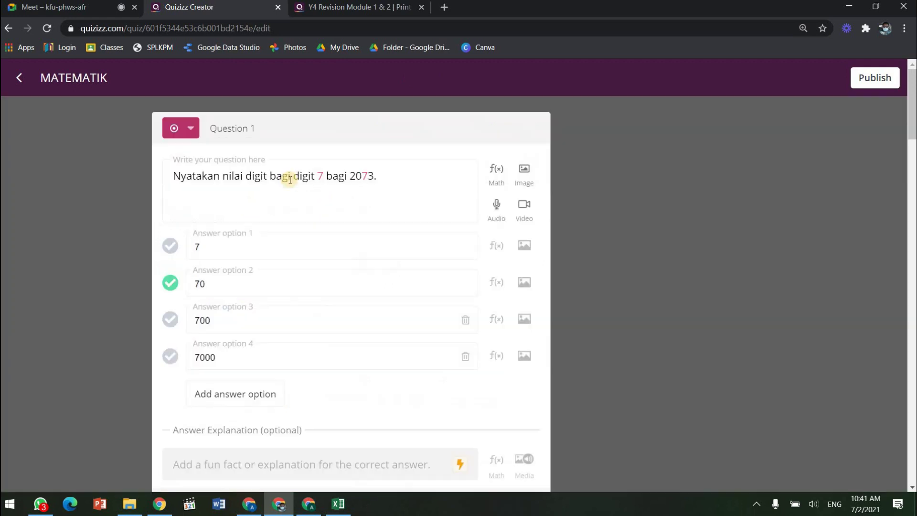
{"action": "left_click", "coordinate": [354, 198]}
{"action": "type", "text": "sa"}
{"action": "key", "text": "BackSpace"}
{"action": "key", "text": "BackSpace"}
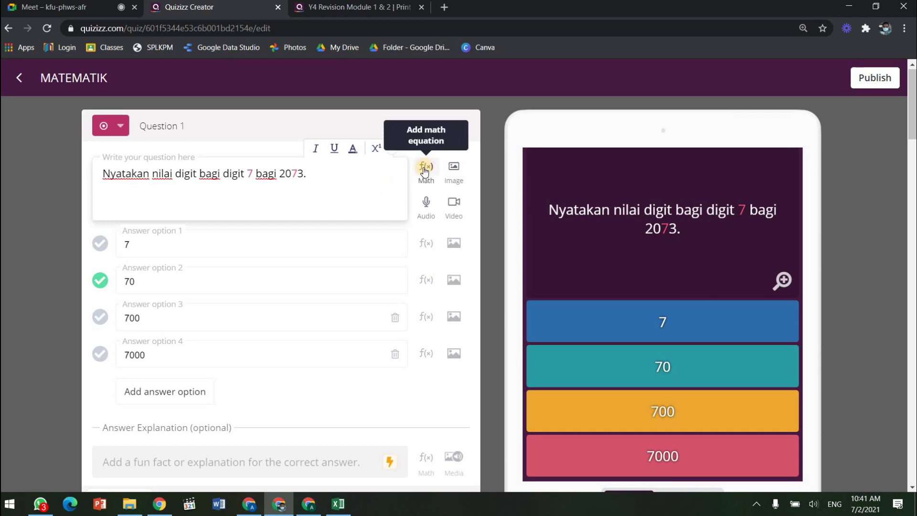
{"action": "key", "text": "ctrl+a"}
{"action": "key", "text": "BackSpace"}
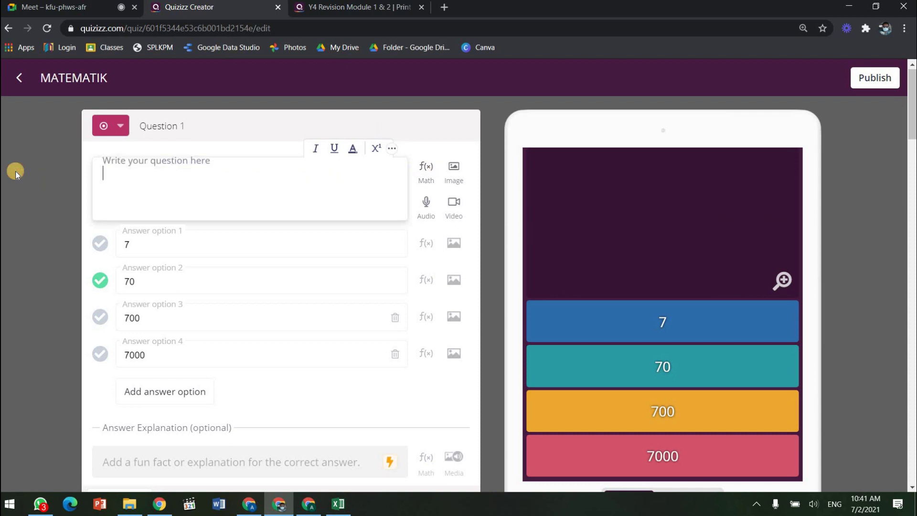
{"action": "left_click", "coordinate": [16, 173]}
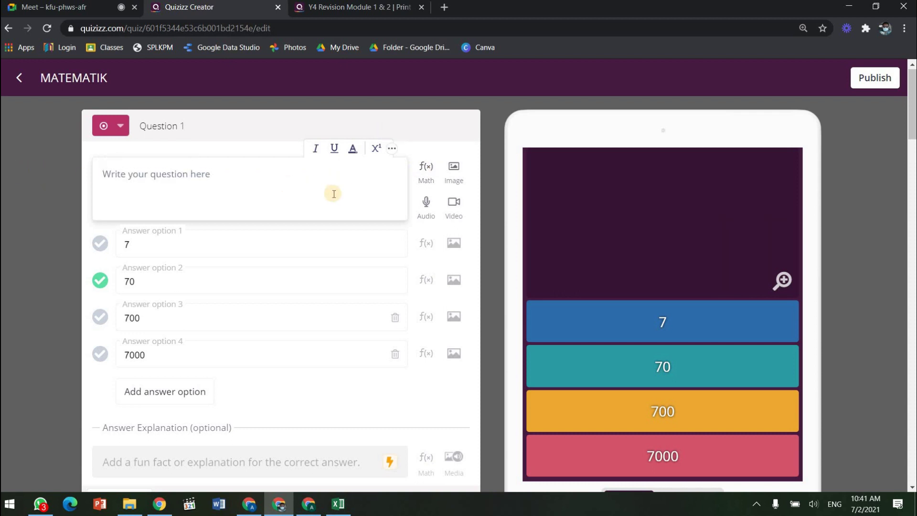
- Build the equation 8 ÷ 4 in the Equation Editor and insert it into the question
{"action": "left_click", "coordinate": [431, 170]}
{"action": "left_click", "coordinate": [432, 170]}
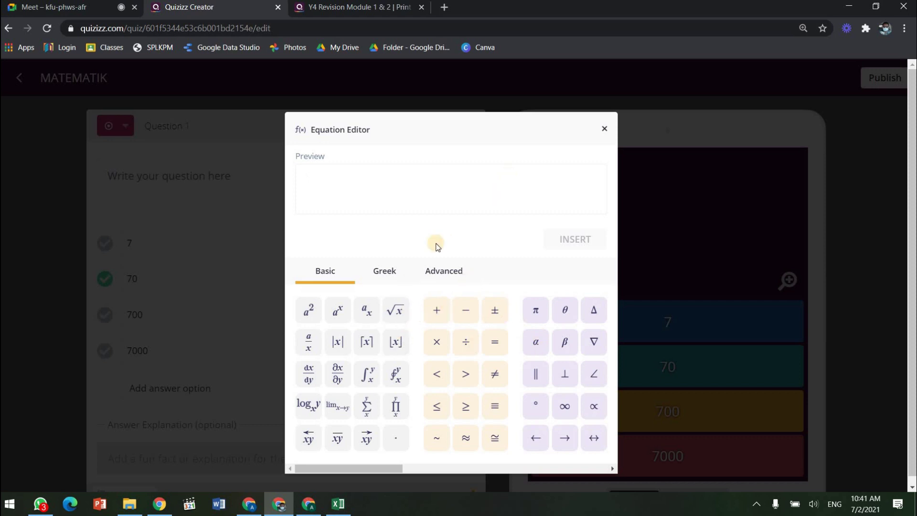
{"action": "left_click", "coordinate": [432, 275]}
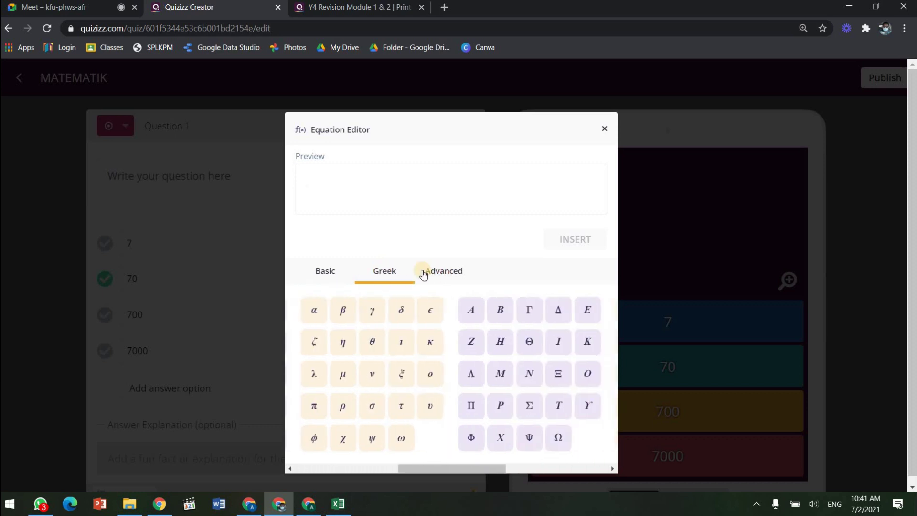
{"action": "left_click", "coordinate": [390, 273]}
{"action": "left_click", "coordinate": [440, 277]}
{"action": "left_click", "coordinate": [334, 271]}
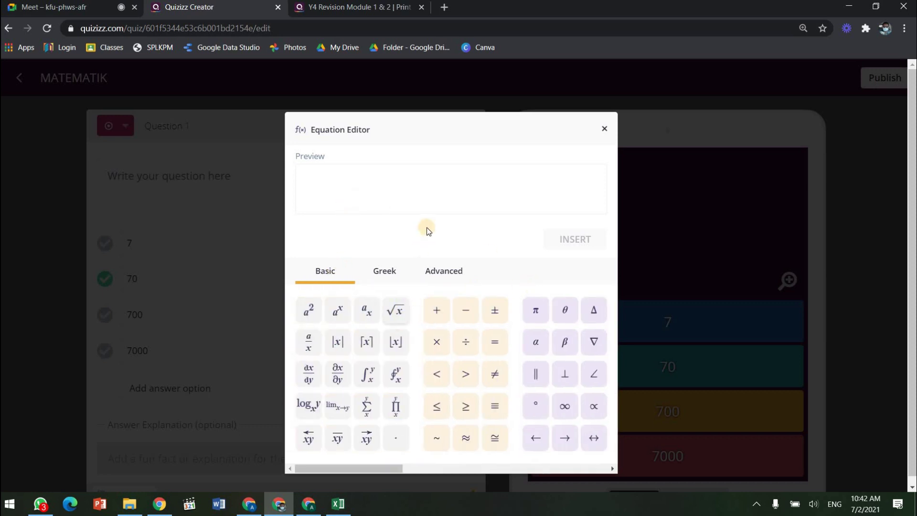
{"action": "type", "text": "8"}
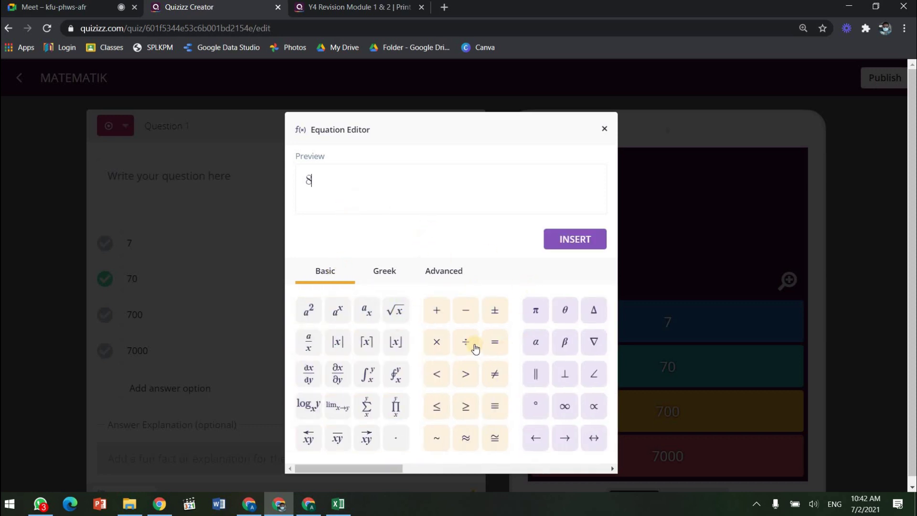
{"action": "left_click", "coordinate": [466, 344]}
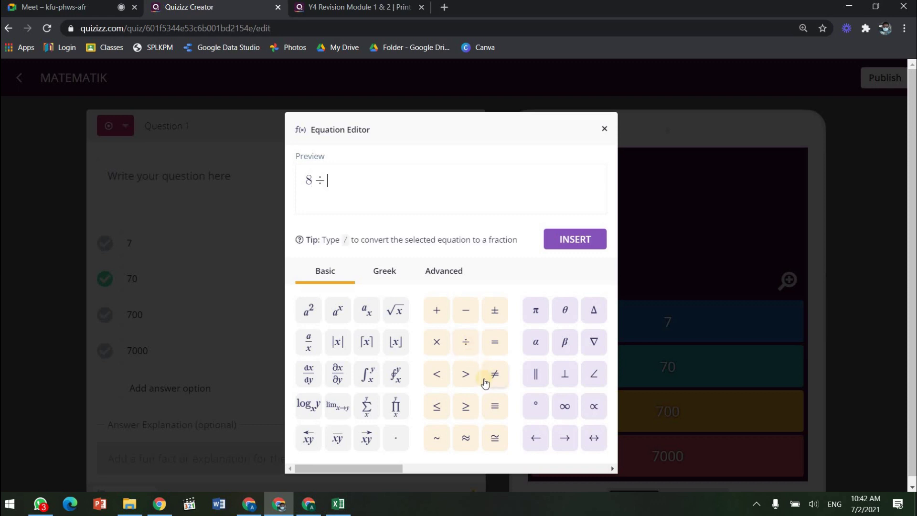
{"action": "left_click", "coordinate": [592, 242]}
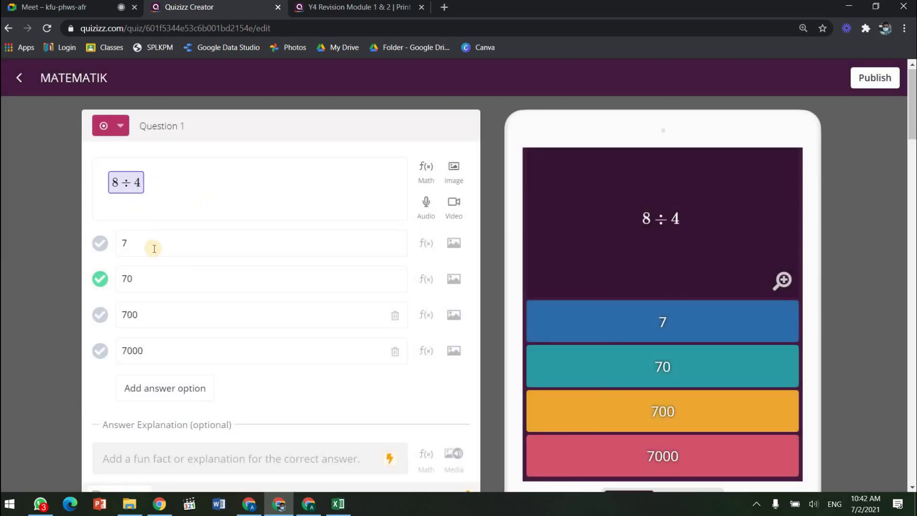
- Cancel the Question 1 edit and return to the MATEMATIK question list
{"action": "scroll", "coordinate": [177, 254], "scroll_direction": "down", "scroll_amount": 3}
{"action": "scroll", "coordinate": [165, 230], "scroll_direction": "up", "scroll_amount": 3}
{"action": "scroll", "coordinate": [294, 278], "scroll_direction": "down", "scroll_amount": 3}
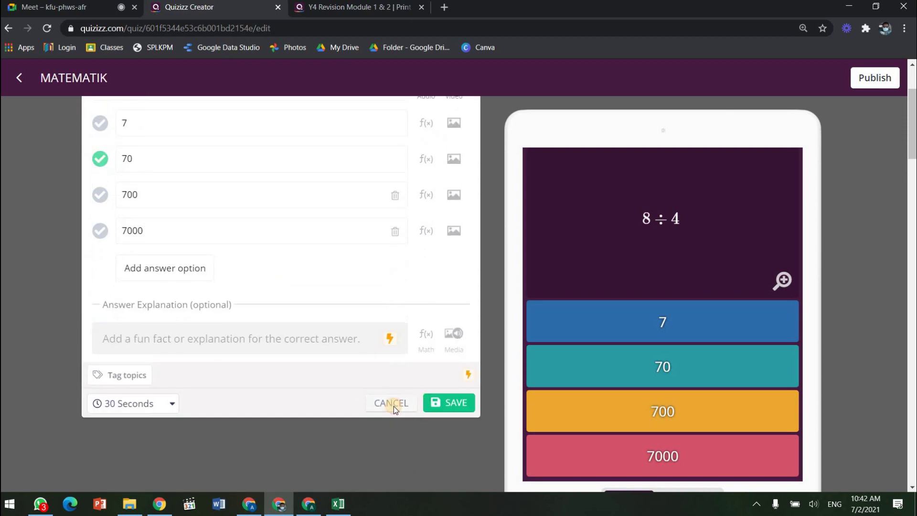
{"action": "left_click", "coordinate": [390, 404]}
{"action": "scroll", "coordinate": [513, 278], "scroll_direction": "down", "scroll_amount": 5}
{"action": "scroll", "coordinate": [482, 219], "scroll_direction": "up", "scroll_amount": 5}
{"action": "scroll", "coordinate": [416, 293], "scroll_direction": "down", "scroll_amount": 14}
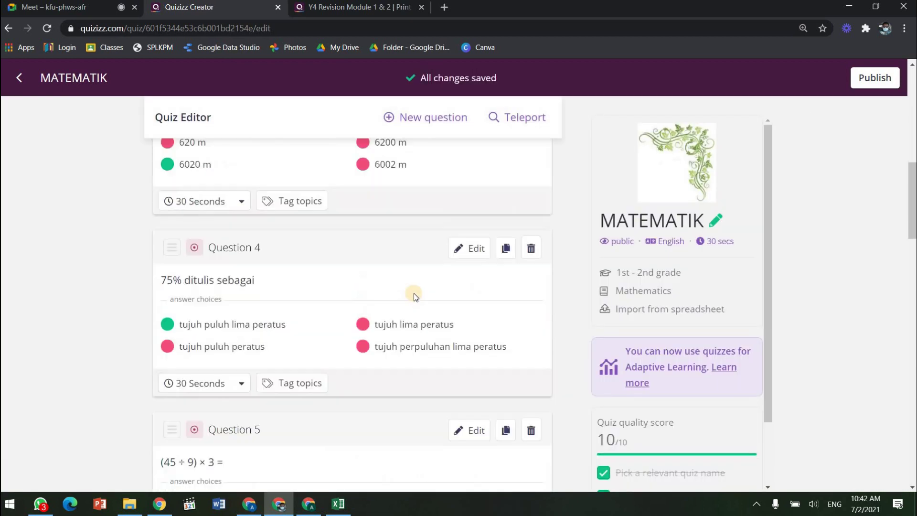
- Publish the MATEMATIK quiz to the library without changing its settings
{"action": "left_click", "coordinate": [713, 223]}
{"action": "left_click", "coordinate": [652, 182]}
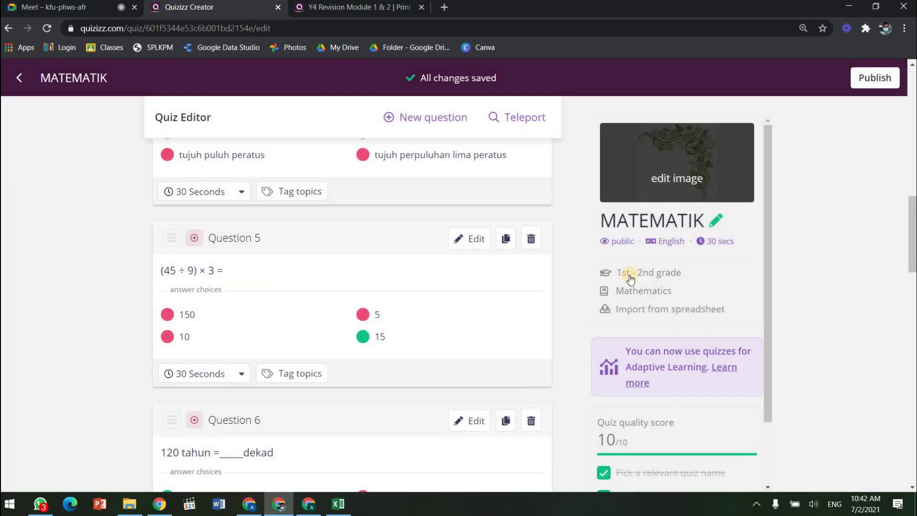
{"action": "scroll", "coordinate": [764, 201], "scroll_direction": "up", "scroll_amount": 5}
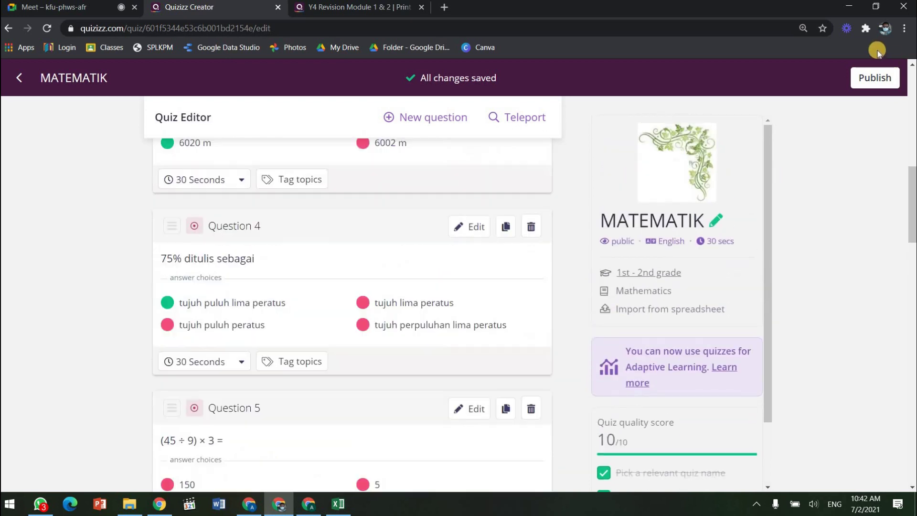
{"action": "left_click", "coordinate": [872, 81]}
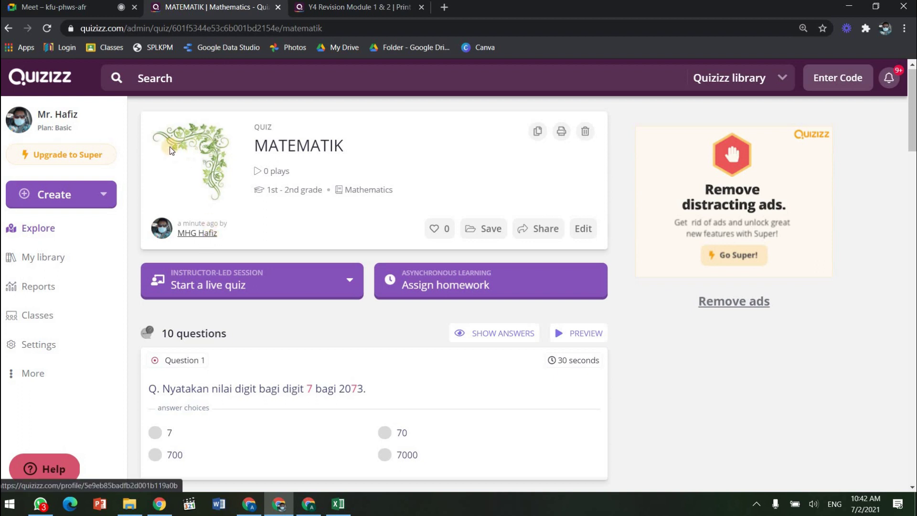
- Set browser zoom to 110% and go to the Explore page
{"action": "key", "text": "ctrl+plus"}
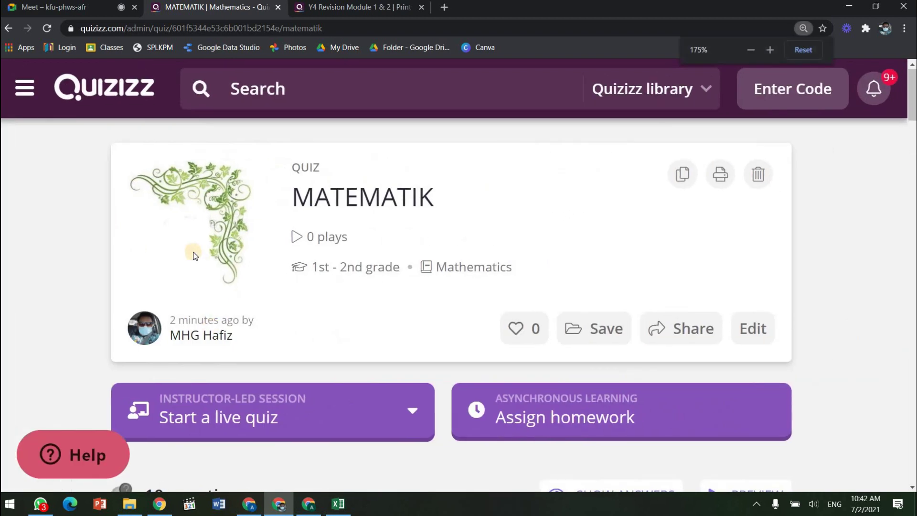
{"action": "key", "text": "ctrl+minus"}
{"action": "key", "text": "ctrl+minus"}
{"action": "key", "text": "ctrl+minus"}
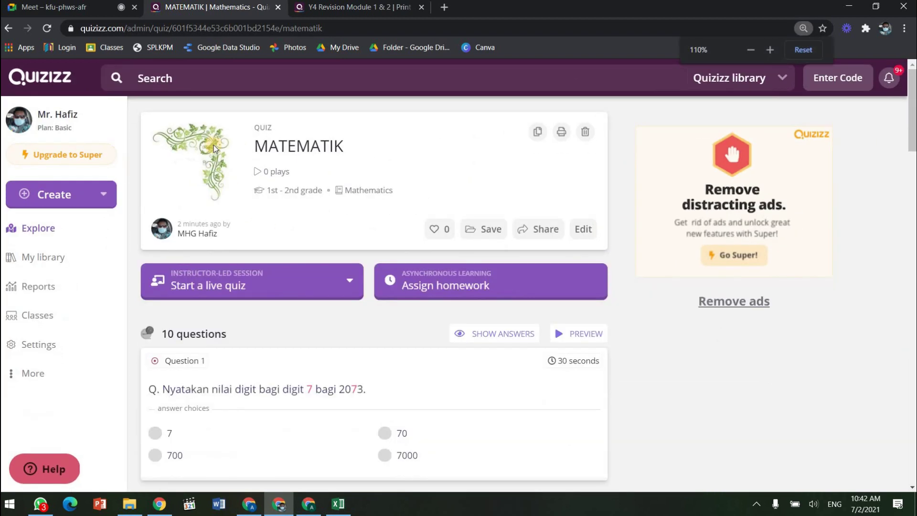
{"action": "key", "text": "ctrl+minus"}
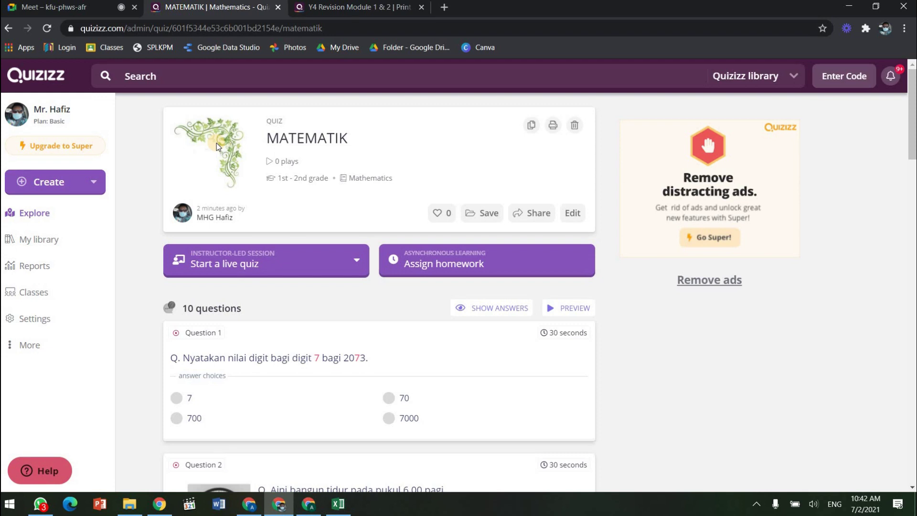
{"action": "left_click", "coordinate": [40, 222]}
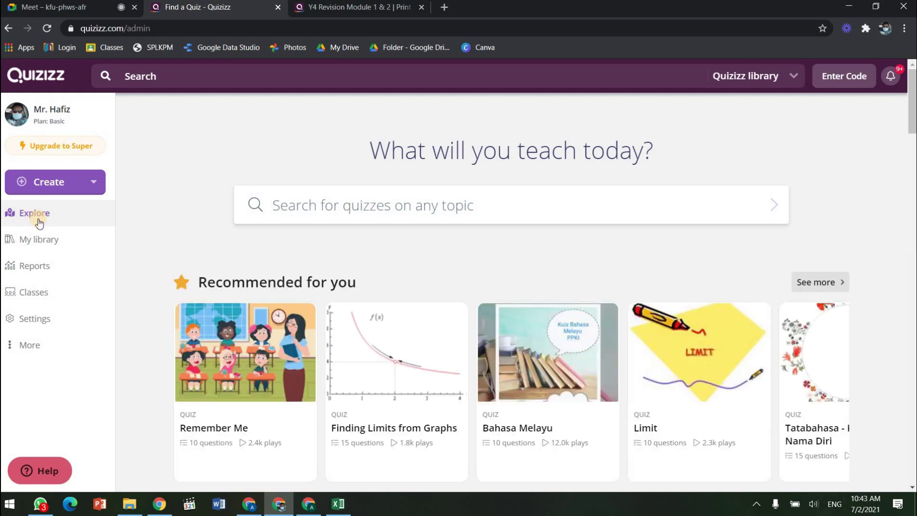
- Create a new quiz named 'Vocabulary' tagged with the English subject
{"action": "left_click", "coordinate": [63, 184]}
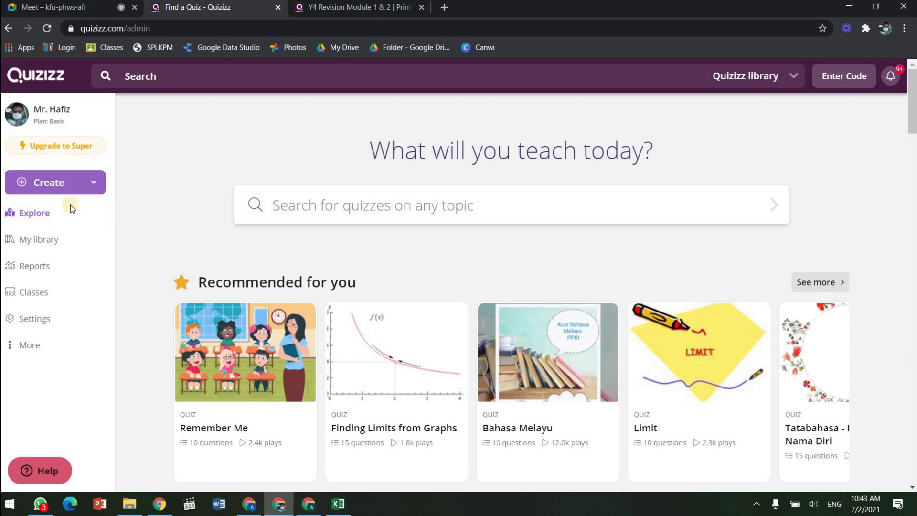
{"action": "left_click", "coordinate": [91, 236]}
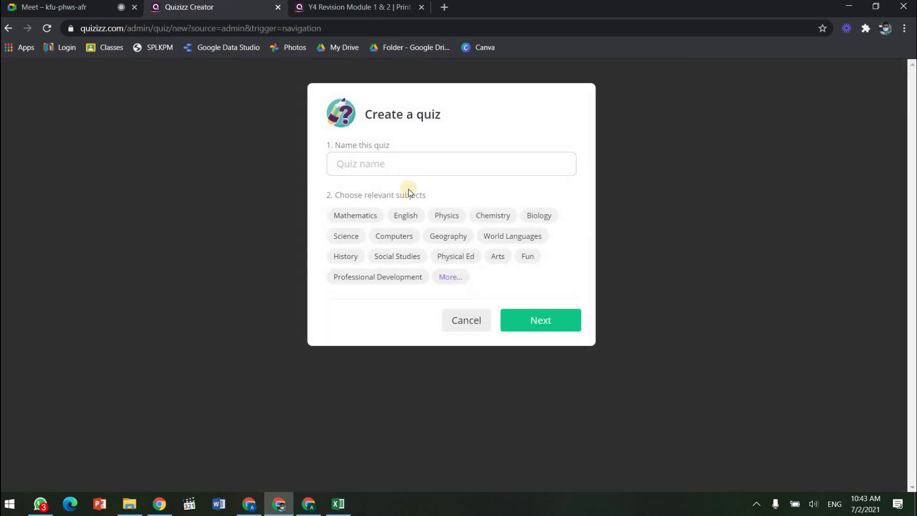
{"action": "left_click", "coordinate": [414, 217]}
{"action": "left_click", "coordinate": [409, 168]}
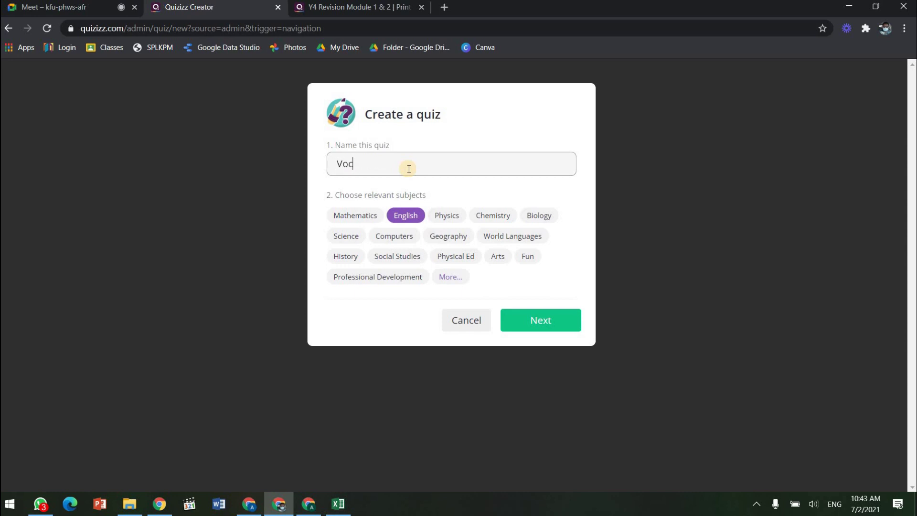
{"action": "type", "text": "Vocabulary"}
{"action": "left_click", "coordinate": [557, 322]}
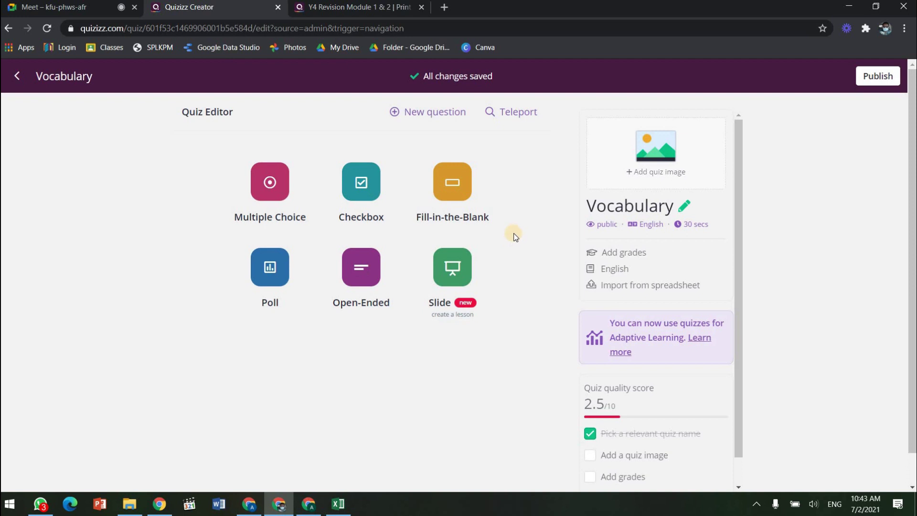
- Open the Import from Spreadsheet window in the Vocabulary quiz editor
{"action": "scroll", "coordinate": [516, 234], "scroll_direction": "down", "scroll_amount": 1}
{"action": "scroll", "coordinate": [490, 174], "scroll_direction": "up", "scroll_amount": 1}
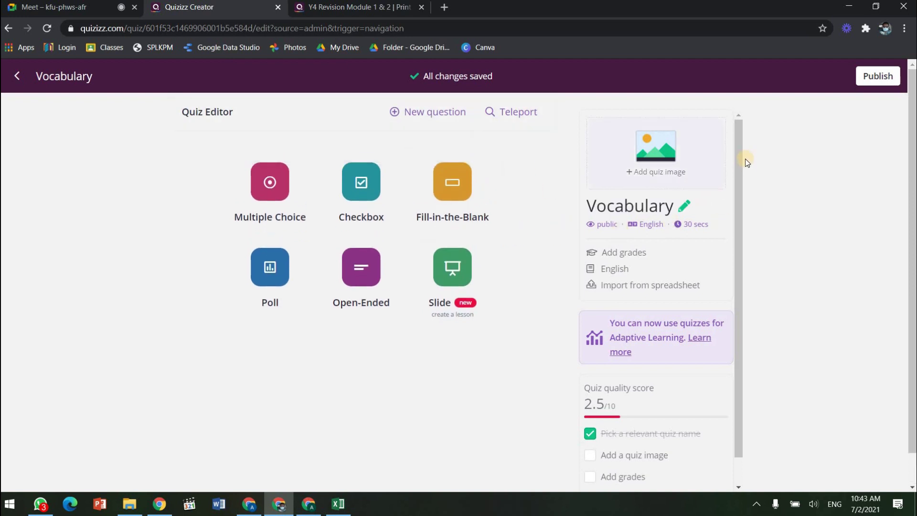
{"action": "scroll", "coordinate": [728, 233], "scroll_direction": "down", "scroll_amount": 1}
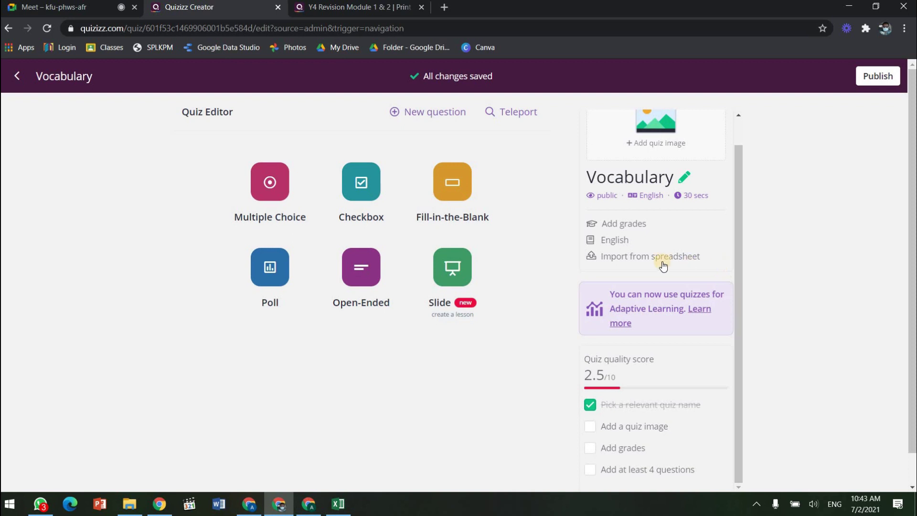
{"action": "key", "text": "ctrl+plus"}
{"action": "key", "text": "ctrl+plus"}
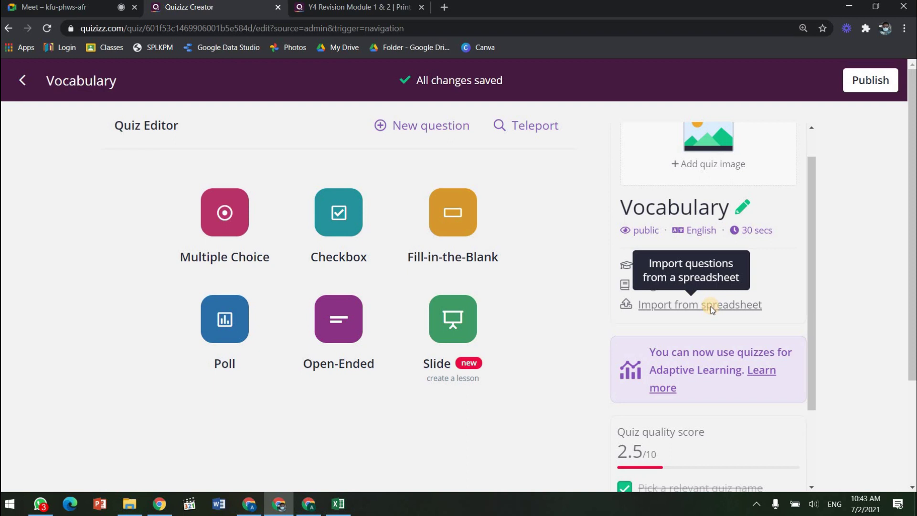
{"action": "left_click", "coordinate": [711, 306]}
{"action": "left_click_drag", "start_coordinate": [259, 211], "coordinate": [516, 214]}
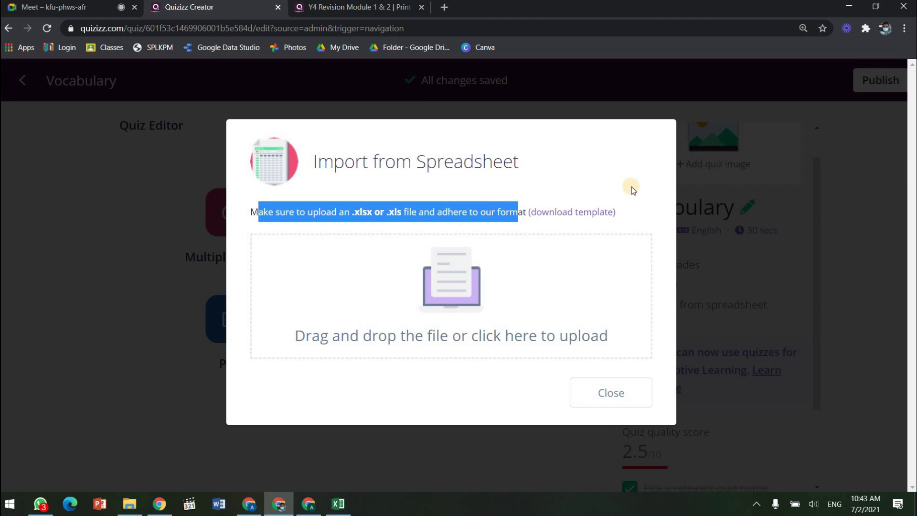
- Download the QuizizzSampleSpreadsheet.xlsx template and show it in its folder
{"action": "left_click", "coordinate": [593, 217]}
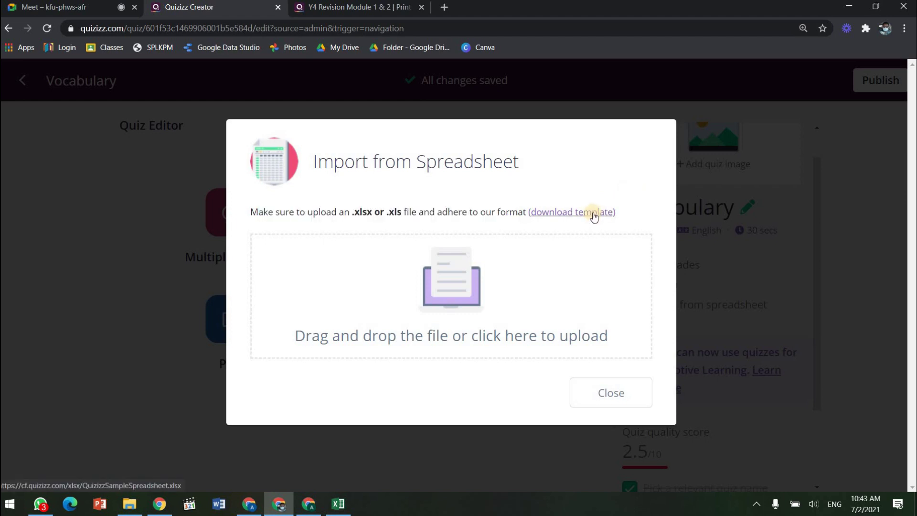
{"action": "left_click", "coordinate": [593, 213]}
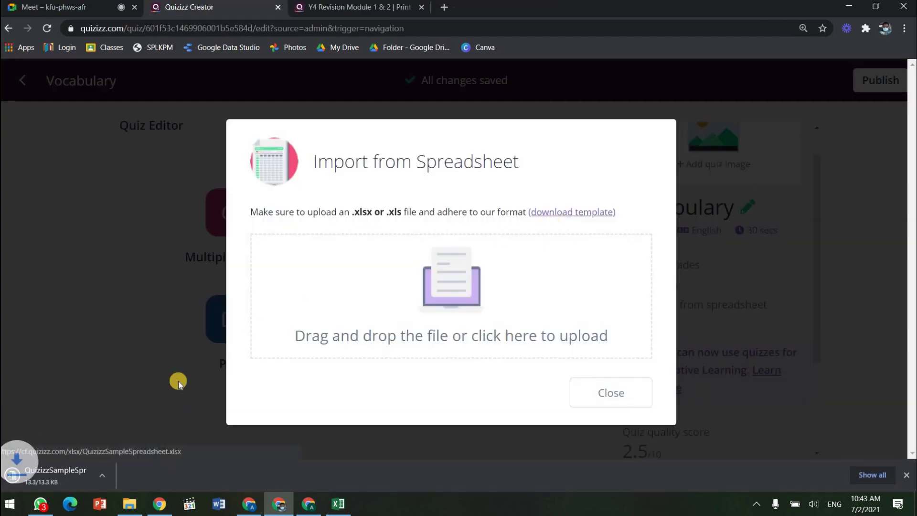
{"action": "left_click", "coordinate": [126, 474]}
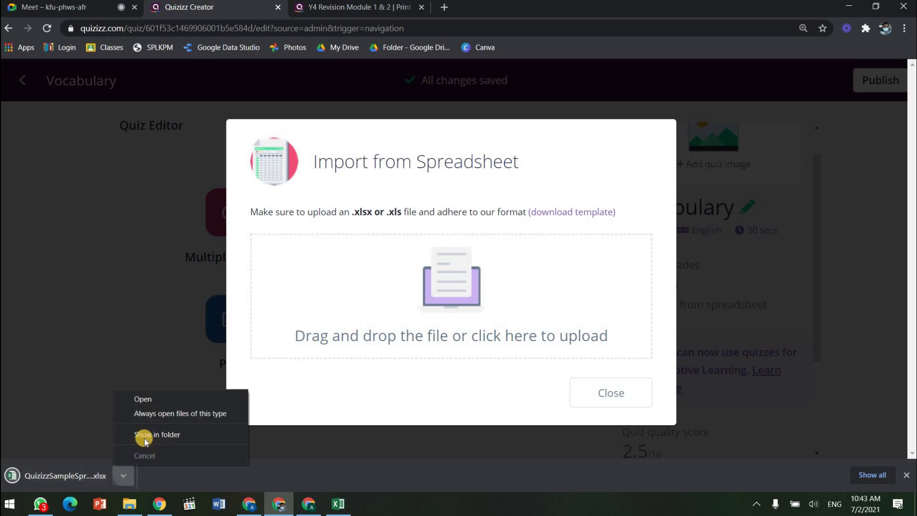
{"action": "left_click", "coordinate": [145, 436]}
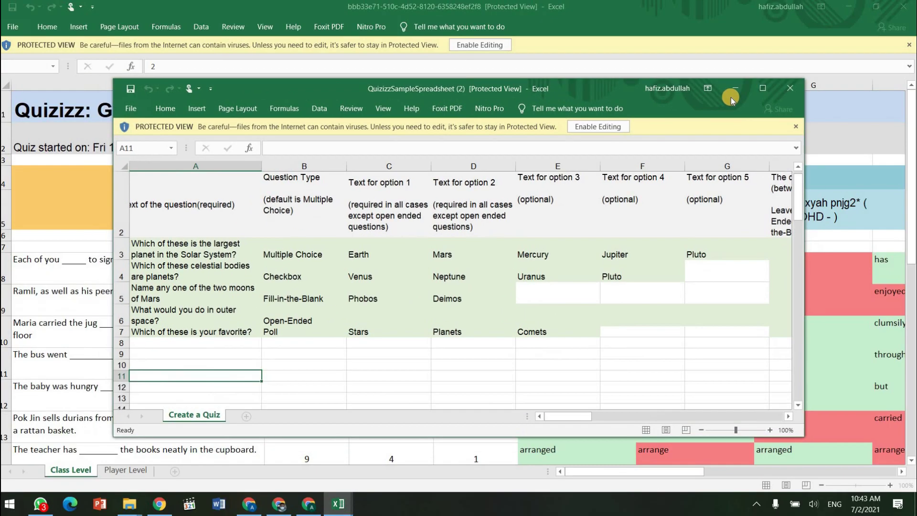
{"action": "left_click", "coordinate": [763, 88]}
{"action": "scroll", "coordinate": [124, 174], "scroll_direction": "up", "scroll_amount": 1}
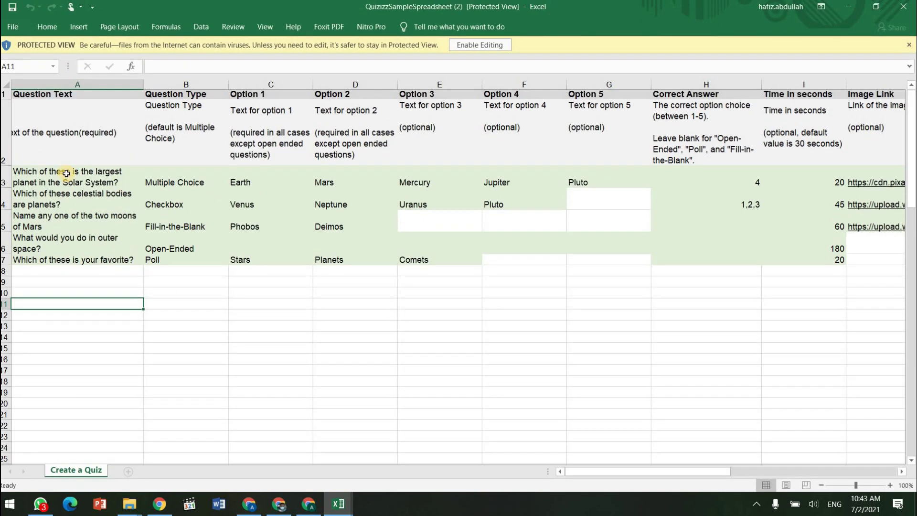
{"action": "mouse_move", "coordinate": [64, 180]}
{"action": "left_mouse_down"}
{"action": "mouse_move", "coordinate": [207, 262]}
{"action": "mouse_move", "coordinate": [594, 250]}
{"action": "mouse_move", "coordinate": [686, 260]}
{"action": "mouse_move", "coordinate": [894, 253]}
{"action": "mouse_move", "coordinate": [860, 258]}
{"action": "mouse_move", "coordinate": [58, 175]}
{"action": "left_mouse_up"}
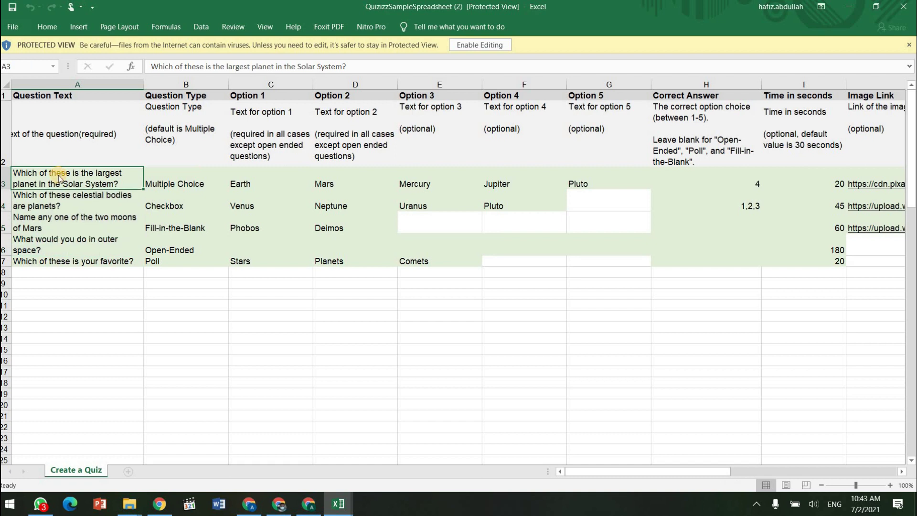
{"action": "key", "text": "Down"}
{"action": "key", "text": "Right"}
{"action": "key", "text": "Left"}
{"action": "key", "text": "Up"}
{"action": "key", "text": "Up"}
{"action": "key", "text": "Down"}
{"action": "left_click", "coordinate": [191, 95]}
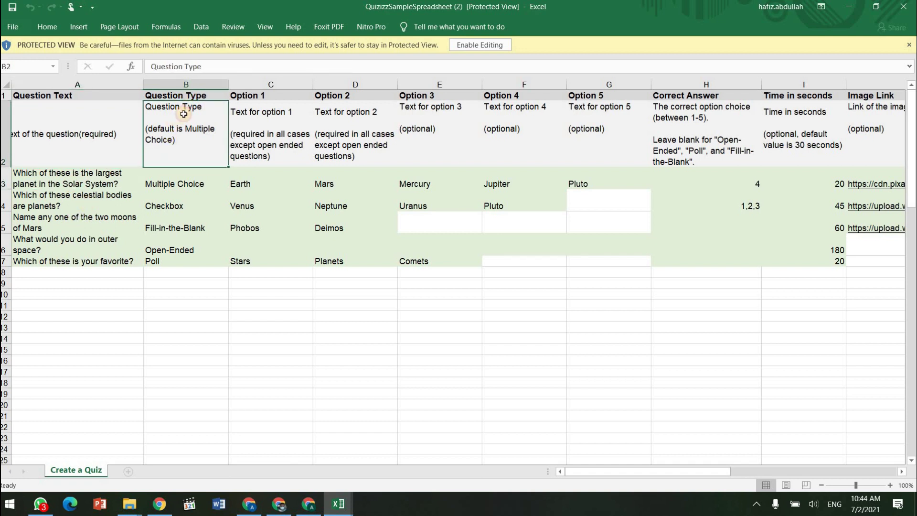
{"action": "left_click", "coordinate": [189, 181]}
{"action": "left_click", "coordinate": [233, 184]}
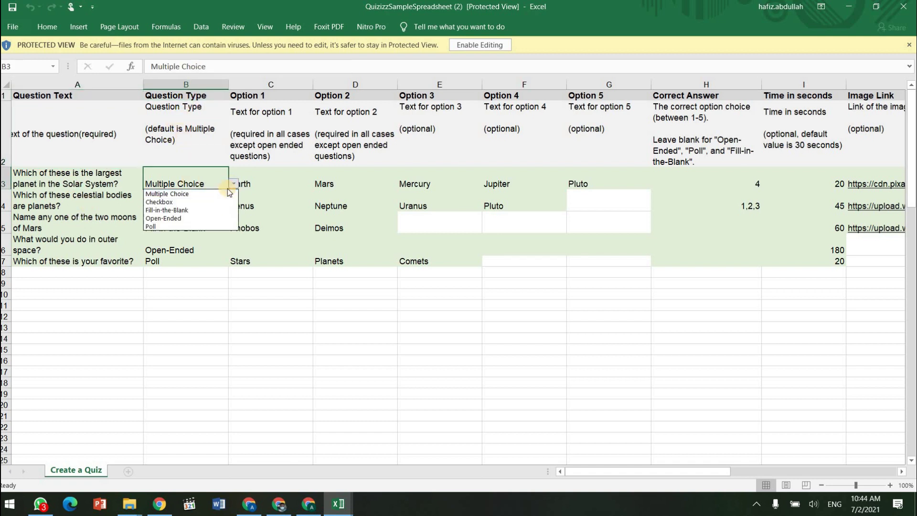
{"action": "left_click", "coordinate": [270, 129]}
{"action": "left_click", "coordinate": [273, 113]}
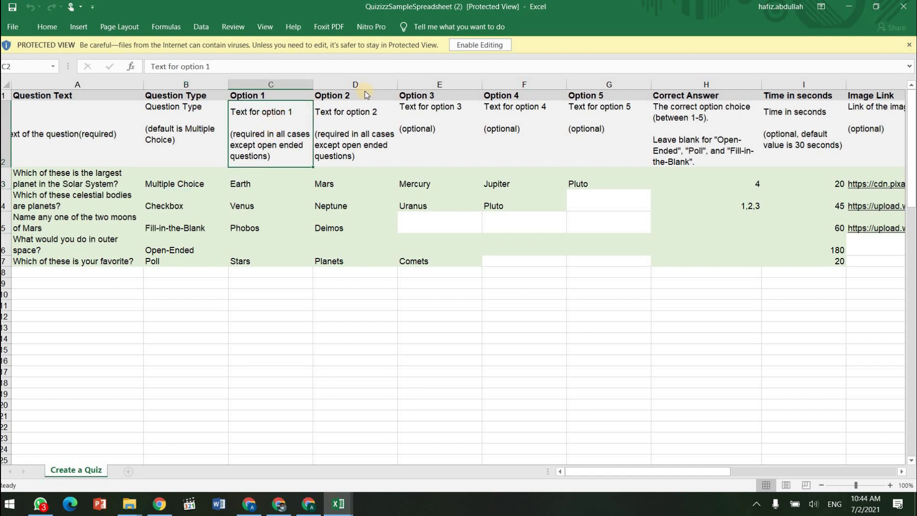
{"action": "key", "text": "Right"}
{"action": "key", "text": "Right"}
{"action": "key", "text": "Right"}
{"action": "key", "text": "Right"}
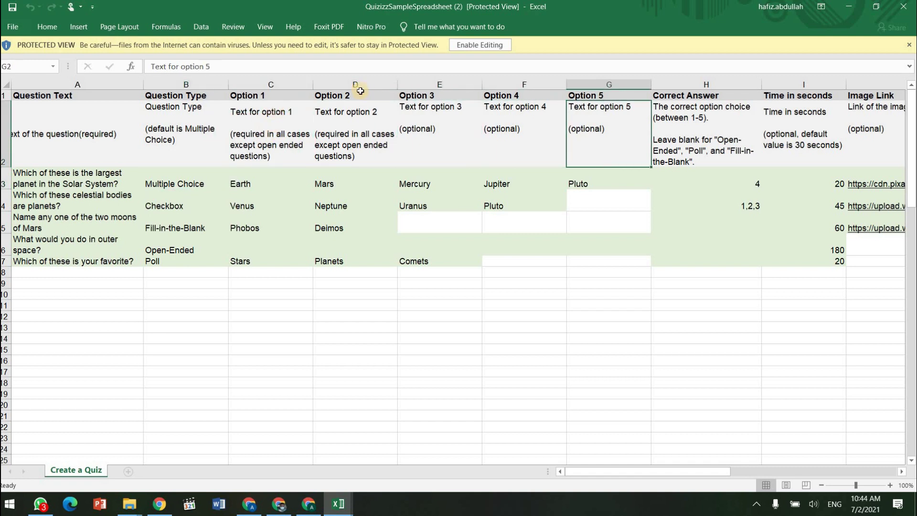
{"action": "left_click", "coordinate": [719, 125]}
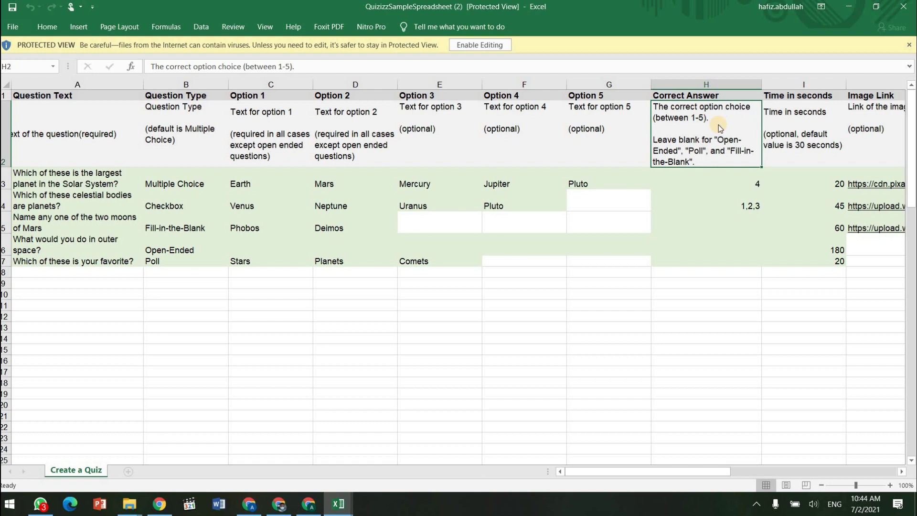
{"action": "key", "text": "Down"}
{"action": "key", "text": "Down"}
{"action": "key", "text": "Up"}
{"action": "key", "text": "Up"}
{"action": "key", "text": "Up"}
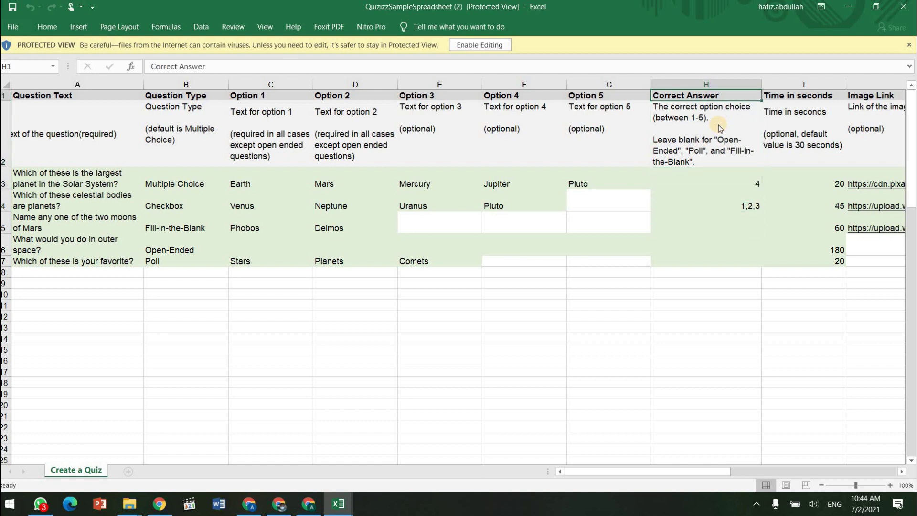
{"action": "key", "text": "Right"}
{"action": "key", "text": "Down"}
{"action": "key", "text": "Down"}
{"action": "key", "text": "Up"}
{"action": "key", "text": "Up"}
{"action": "key", "text": "Down"}
{"action": "key", "text": "Down"}
{"action": "key", "text": "Down"}
{"action": "key", "text": "Down"}
{"action": "key", "text": "Down"}
{"action": "key", "text": "Down"}
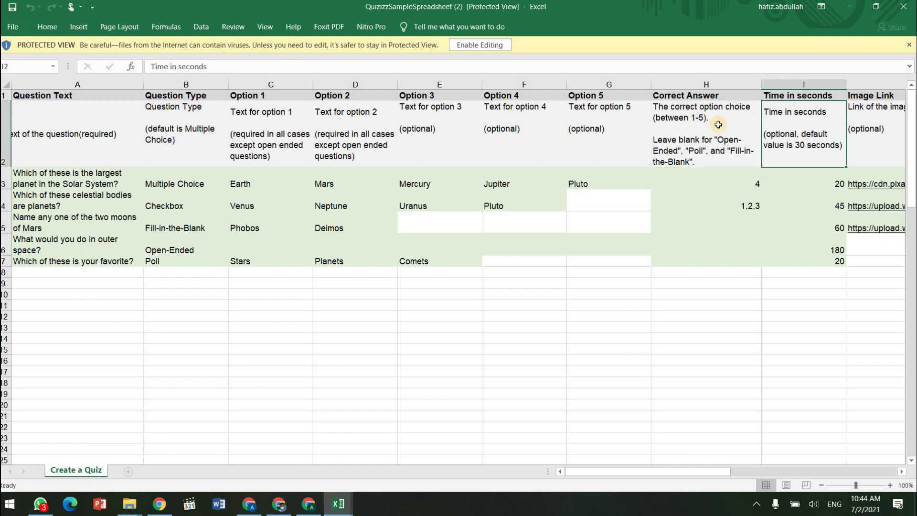
{"action": "key", "text": "Up"}
{"action": "key", "text": "Up"}
{"action": "key", "text": "Up"}
{"action": "key", "text": "Up"}
{"action": "key", "text": "Up"}
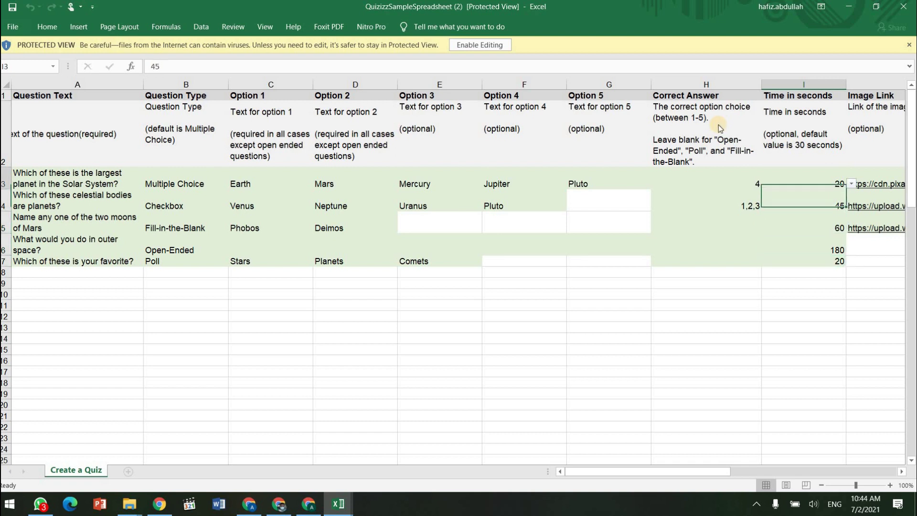
{"action": "key", "text": "Right"}
{"action": "key", "text": "Down"}
{"action": "key", "text": "Down"}
{"action": "key", "text": "Down"}
{"action": "key", "text": "Down"}
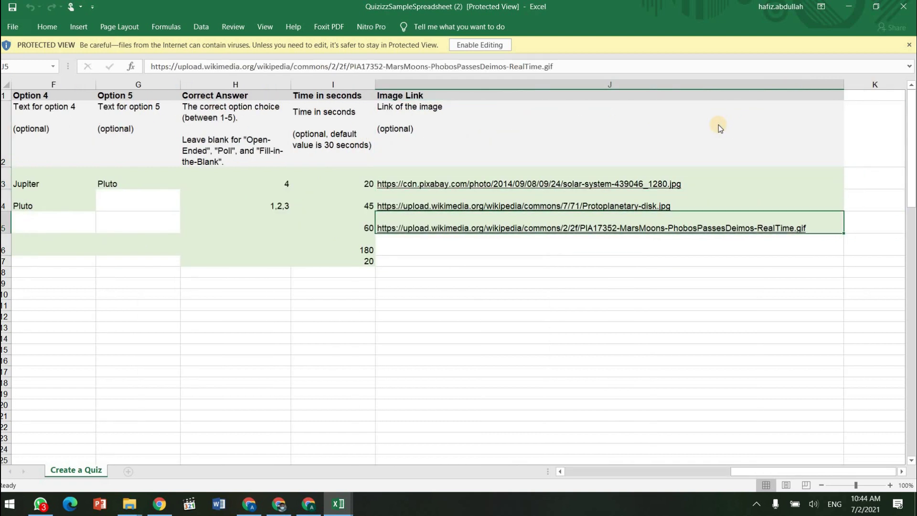
{"action": "key", "text": "Up"}
{"action": "key", "text": "Left"}
{"action": "key", "text": "shift+Right"}
{"action": "key", "text": "Left"}
{"action": "key", "text": "Left"}
{"action": "key", "text": "Left"}
{"action": "key", "text": "Left"}
{"action": "key", "text": "Left"}
{"action": "key", "text": "Left"}
{"action": "key", "text": "Left"}
{"action": "key", "text": "Left"}
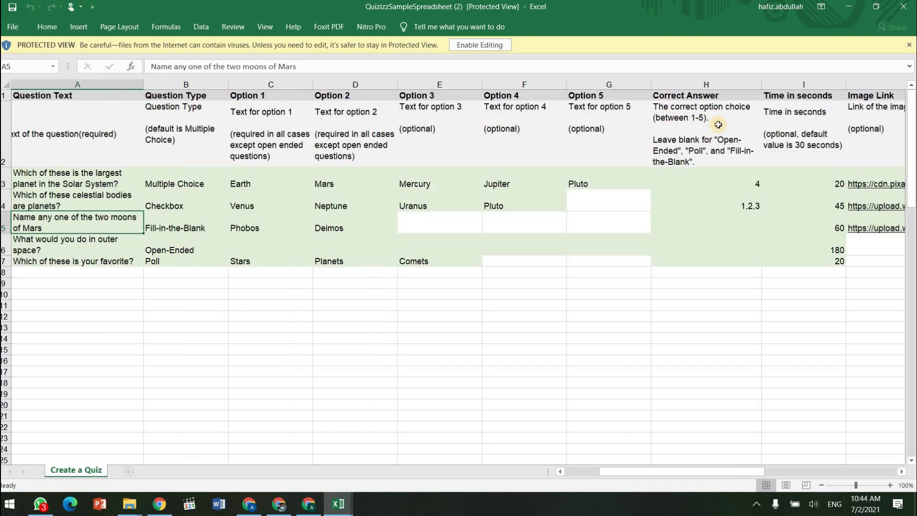
{"action": "left_click_drag", "start_coordinate": [4, 182], "coordinate": [4, 261]}
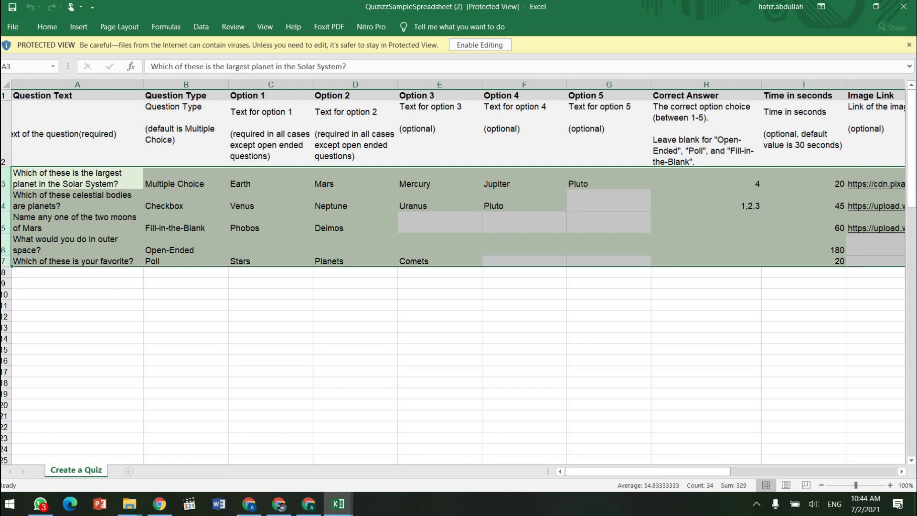
{"action": "right_click", "coordinate": [4, 187]}
{"action": "key", "text": "Escape"}
- Enable editing and delete sample question rows 3 to 7
{"action": "left_click", "coordinate": [491, 44]}
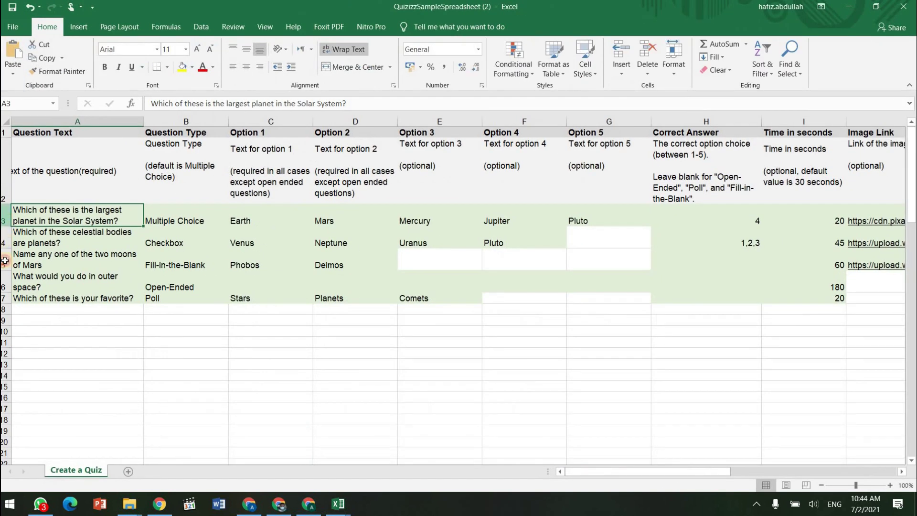
{"action": "left_click_drag", "start_coordinate": [4, 215], "coordinate": [3, 299]}
{"action": "right_click", "coordinate": [4, 215]}
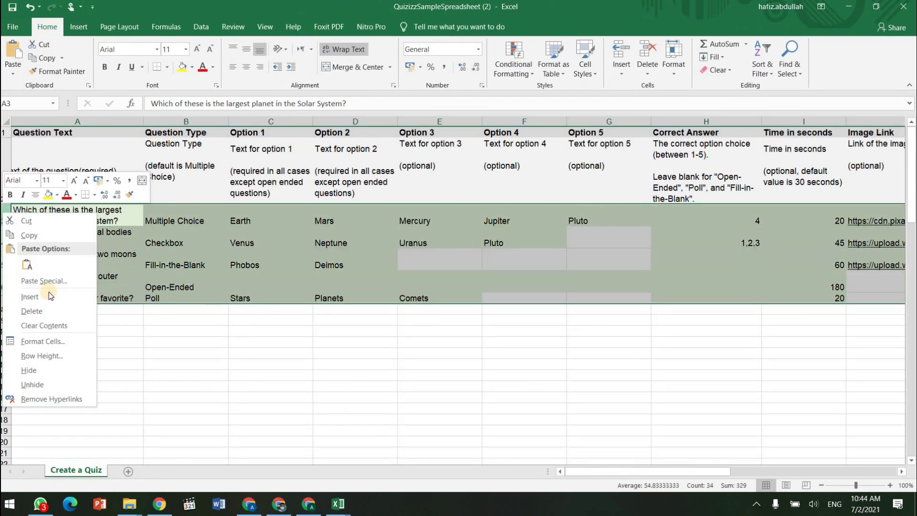
{"action": "left_click", "coordinate": [43, 311]}
{"action": "left_click", "coordinate": [88, 209]}
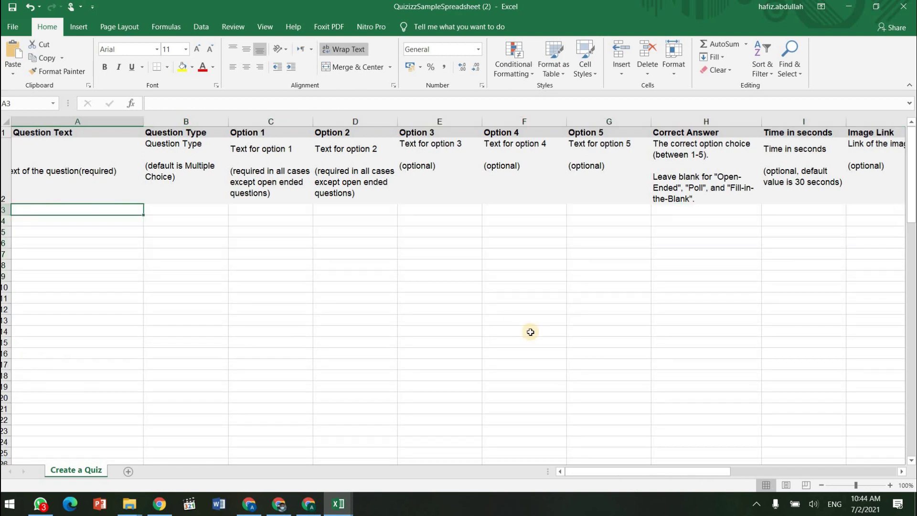
- Enter 'There are many _____ in the jungle' in row 3 as a Multiple Choice question
{"action": "type", "text": "There are many ___"}
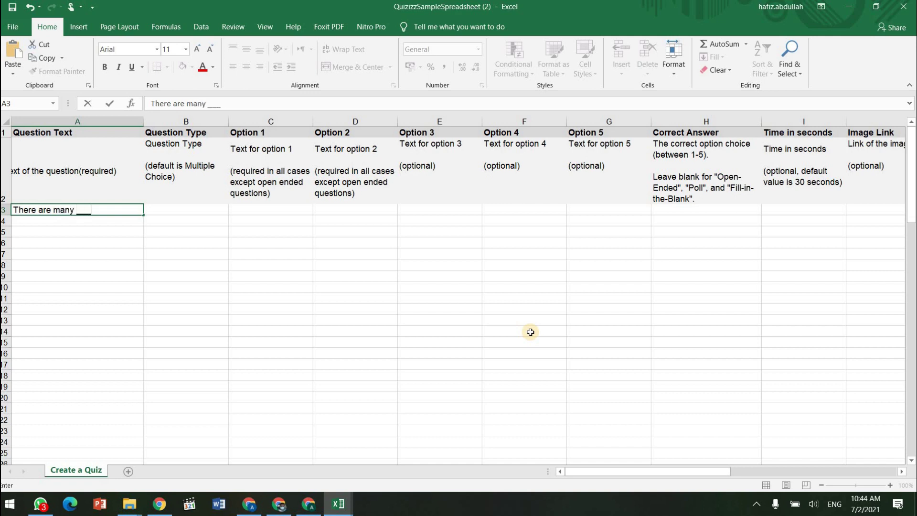
{"action": "type", "text": "__ in the jungle"}
{"action": "key", "text": "Tab"}
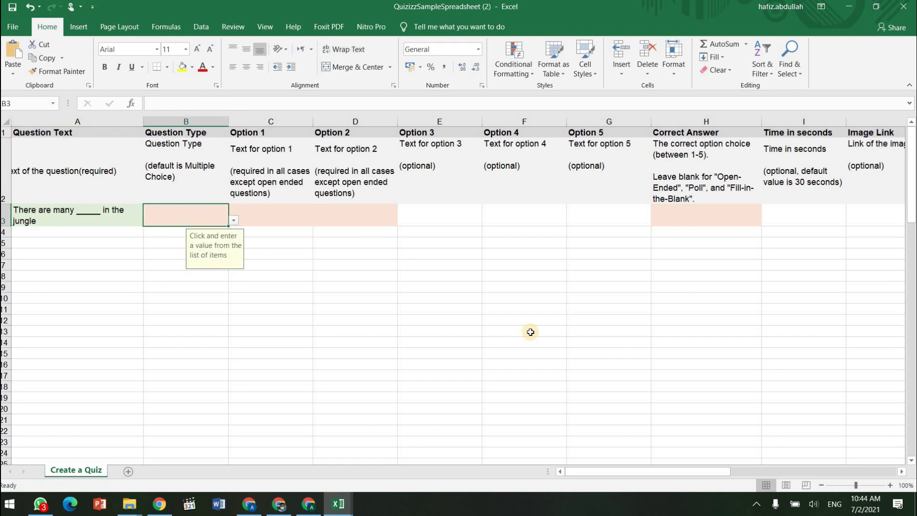
{"action": "left_click", "coordinate": [233, 221]}
{"action": "key", "text": "Down"}
{"action": "key", "text": "Return"}
- Fill in options trees, cars and house for the jungle question
{"action": "left_click", "coordinate": [268, 216]}
{"action": "type", "text": "trees"}
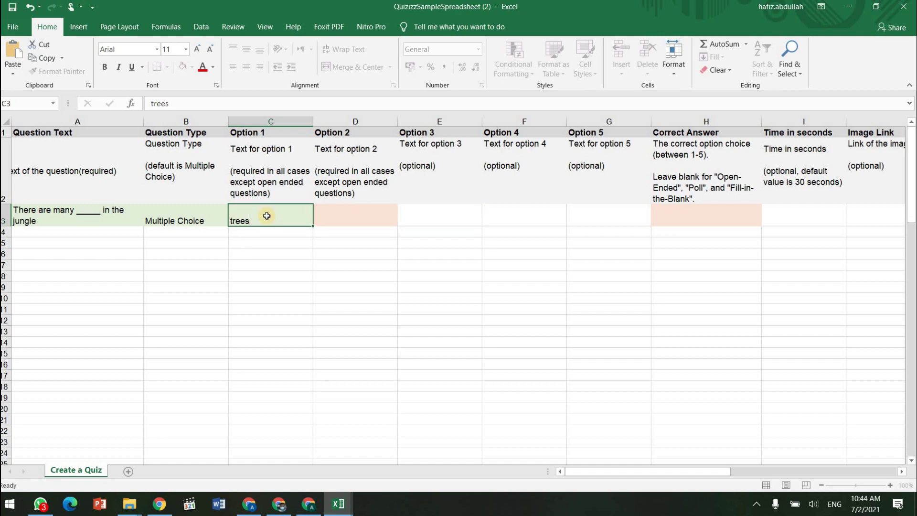
{"action": "key", "text": "Tab"}
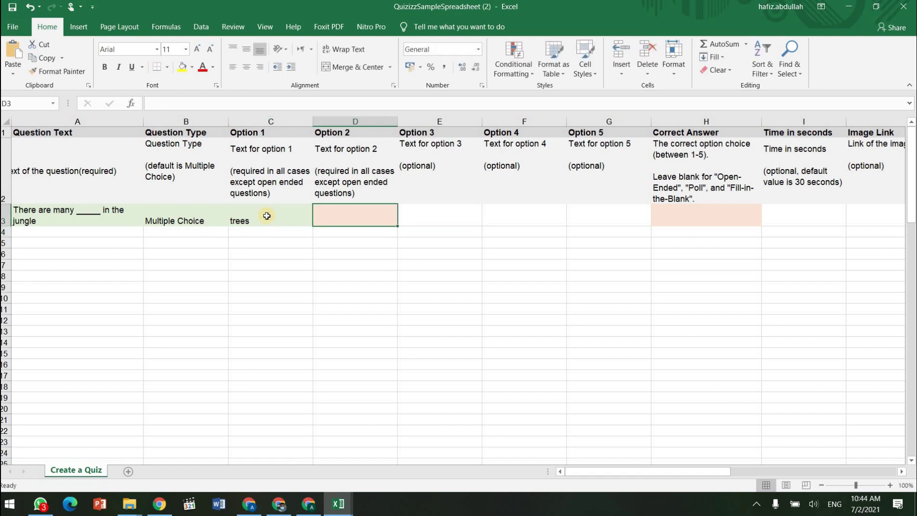
{"action": "key", "text": "BackSpace"}
{"action": "key", "text": "BackSpace"}
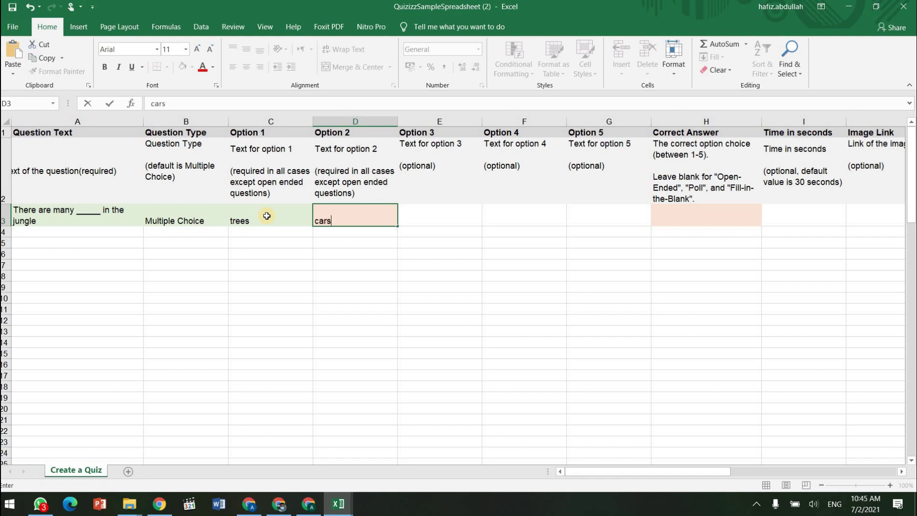
{"action": "key", "text": "Tab"}
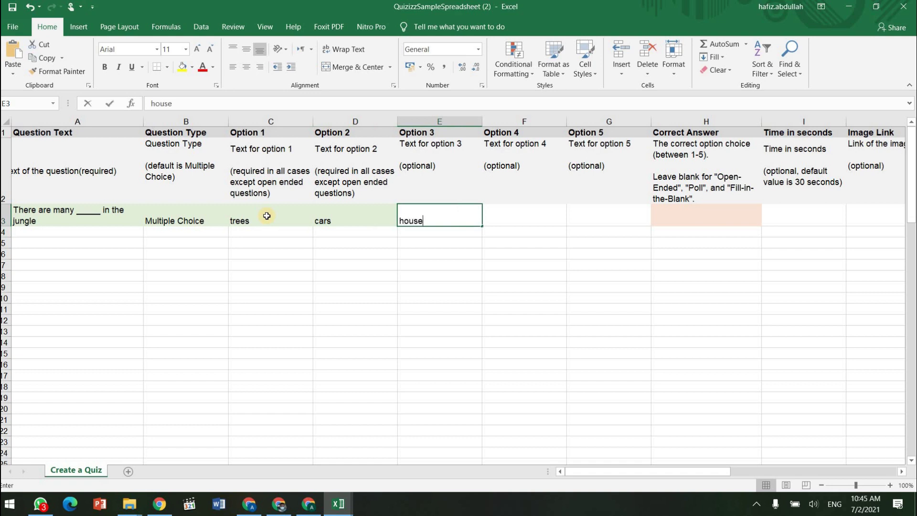
{"action": "key", "text": "ctrl+Return"}
- Set the correct answer to 1 and pick a 30-second time limit
{"action": "key", "text": "Tab"}
{"action": "key", "text": "Tab"}
{"action": "key", "text": "Tab"}
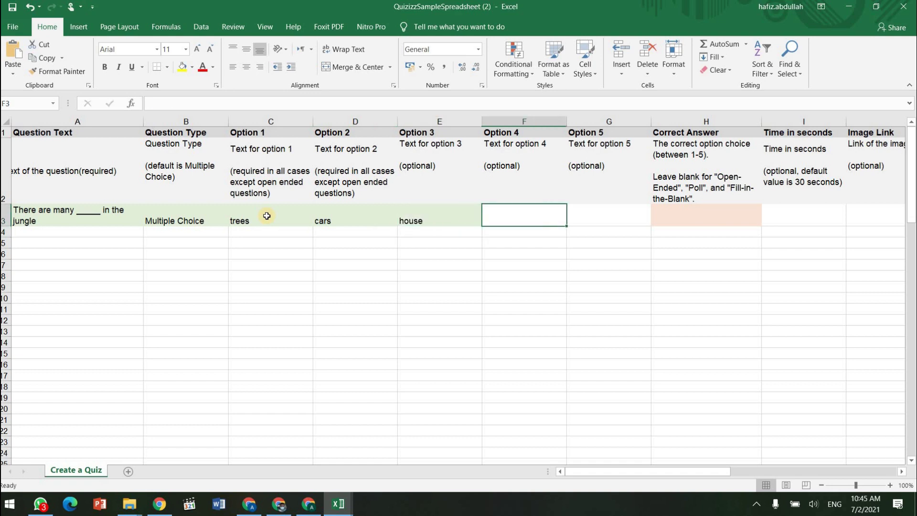
{"action": "type", "text": "1"}
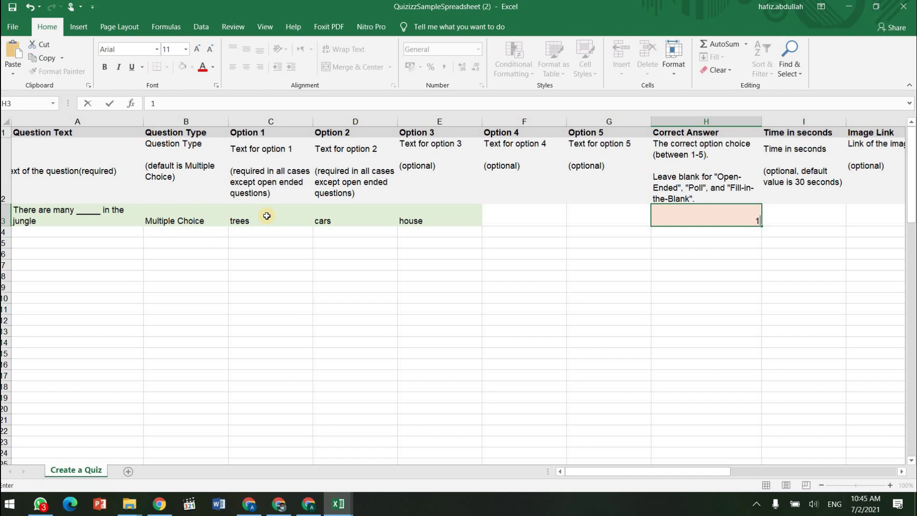
{"action": "key", "text": "Tab"}
{"action": "type", "text": "30"}
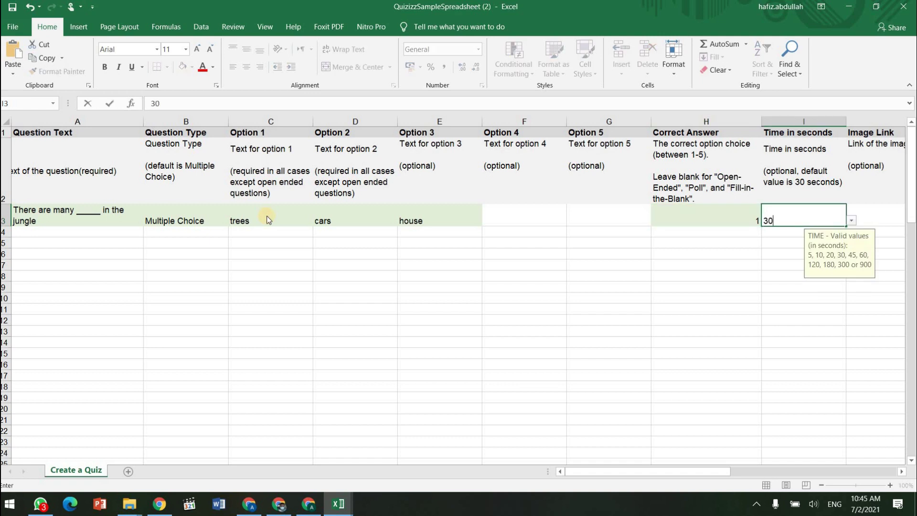
{"action": "key", "text": "Tab"}
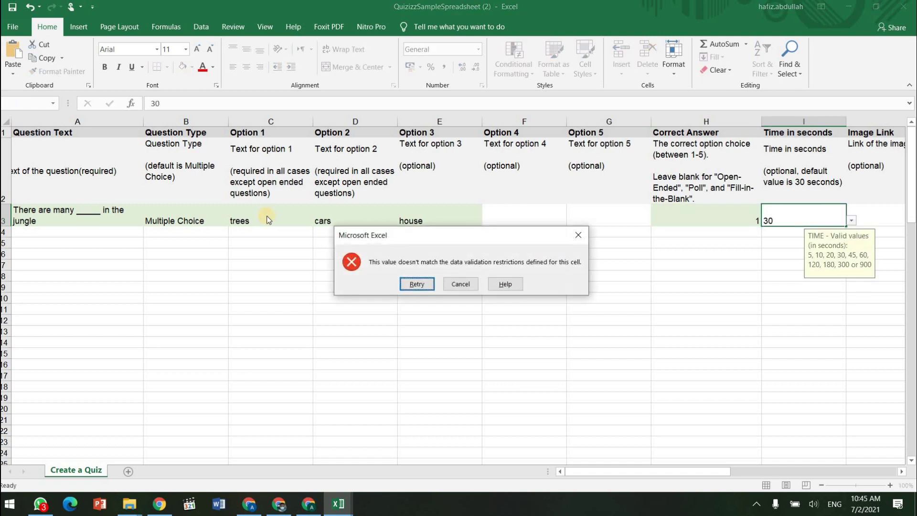
{"action": "left_click", "coordinate": [577, 237]}
{"action": "left_click", "coordinate": [852, 220]}
{"action": "left_click", "coordinate": [803, 255]}
{"action": "left_click", "coordinate": [878, 217]}
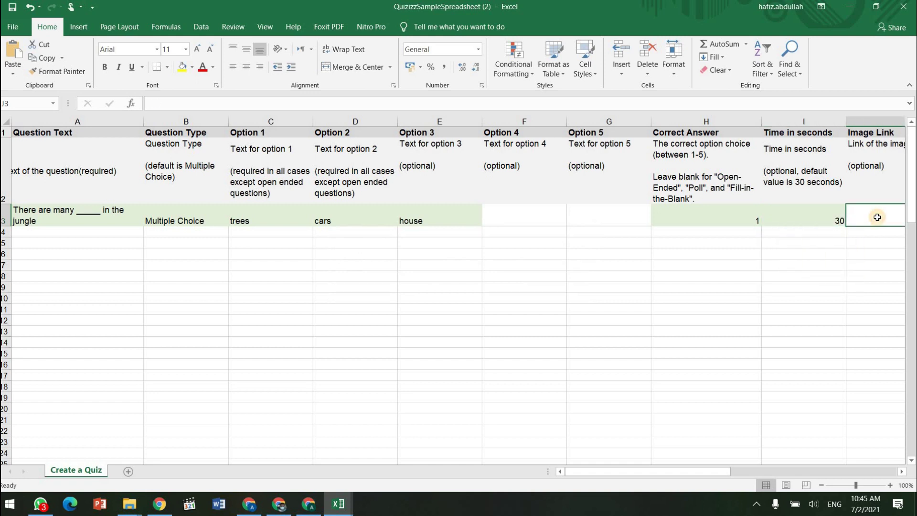
{"action": "key", "text": "Left"}
{"action": "key", "text": "Left"}
{"action": "key", "text": "Left"}
{"action": "key", "text": "Left"}
{"action": "key", "text": "Left"}
{"action": "key", "text": "Left"}
{"action": "key", "text": "Left"}
{"action": "key", "text": "Left"}
{"action": "key", "text": "Left"}
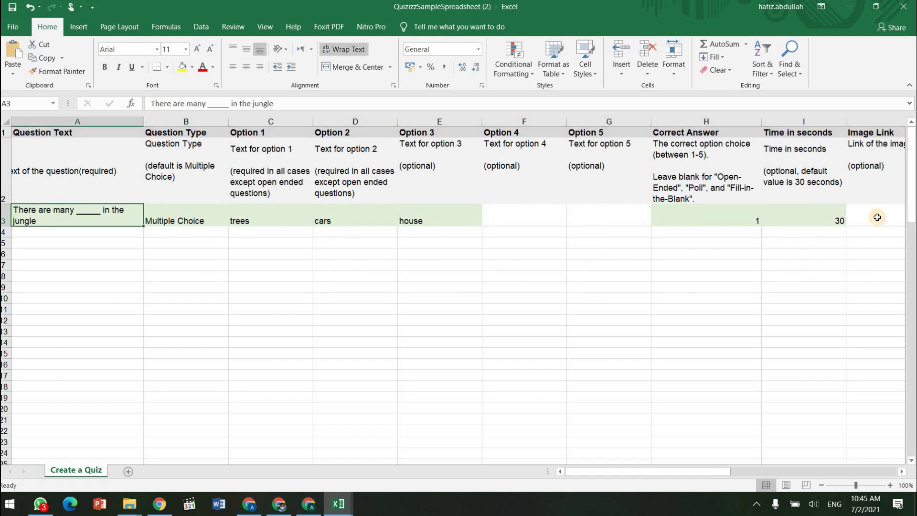
{"action": "key", "text": "Down"}
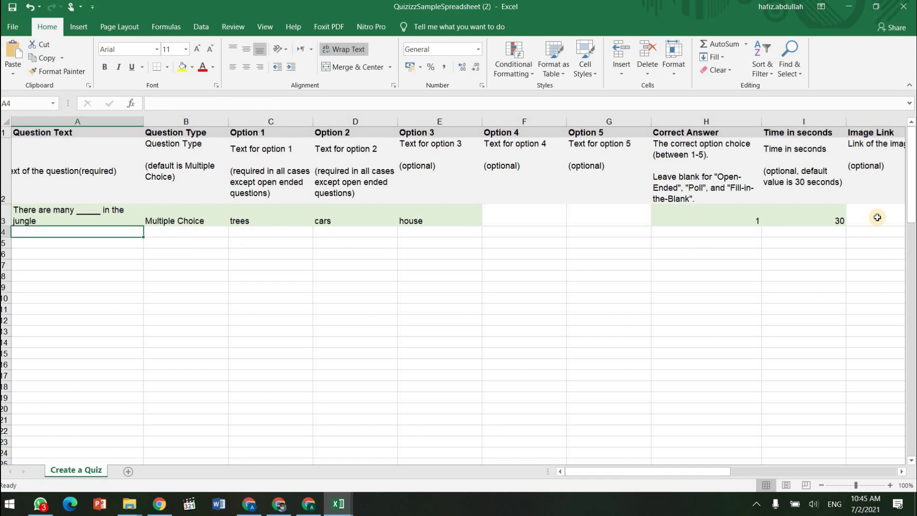
- Add 'There are many ______ on the road' in A4 and copy B3:E3 into row 4
{"action": "type", "text": "There are many"}
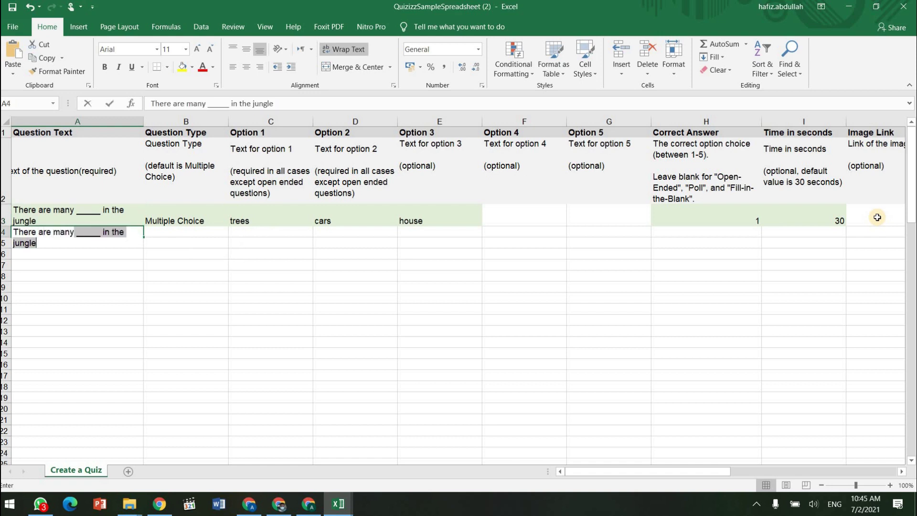
{"action": "type", "text": " ______ on the road"}
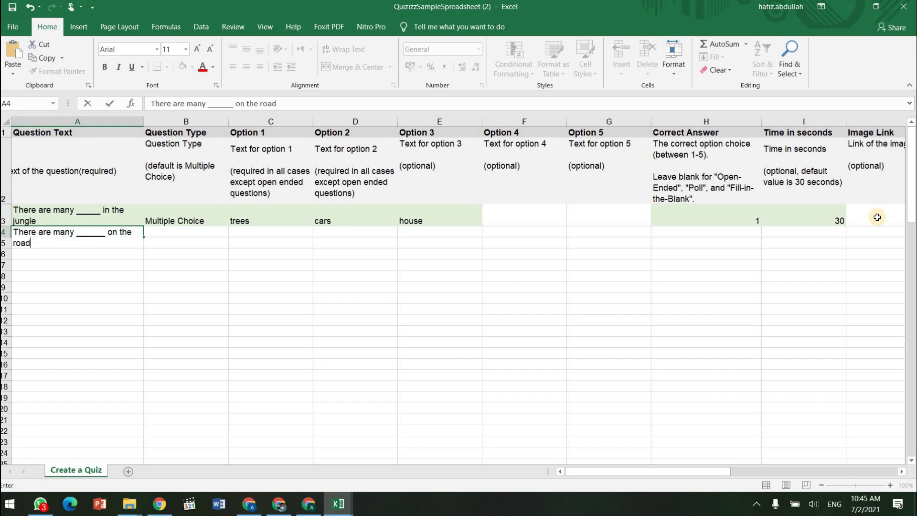
{"action": "key", "text": "Return"}
{"action": "key", "text": "Up"}
{"action": "key", "text": "Right"}
{"action": "key", "text": "Up"}
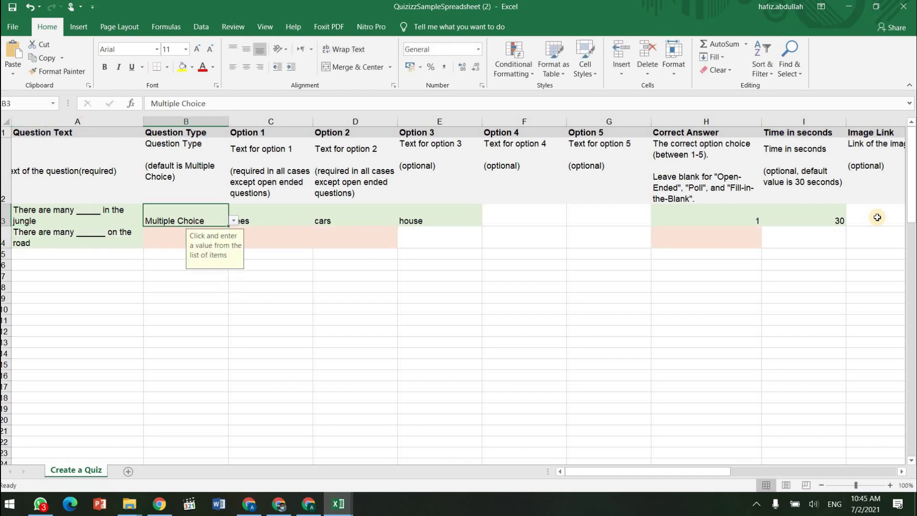
{"action": "key", "text": "shift+Right"}
{"action": "key", "text": "shift+Right"}
{"action": "key", "text": "shift+Right"}
{"action": "key", "text": "shift+Right"}
{"action": "key", "text": "shift+Right"}
{"action": "key", "text": "shift+Right"}
{"action": "key", "text": "shift+Left"}
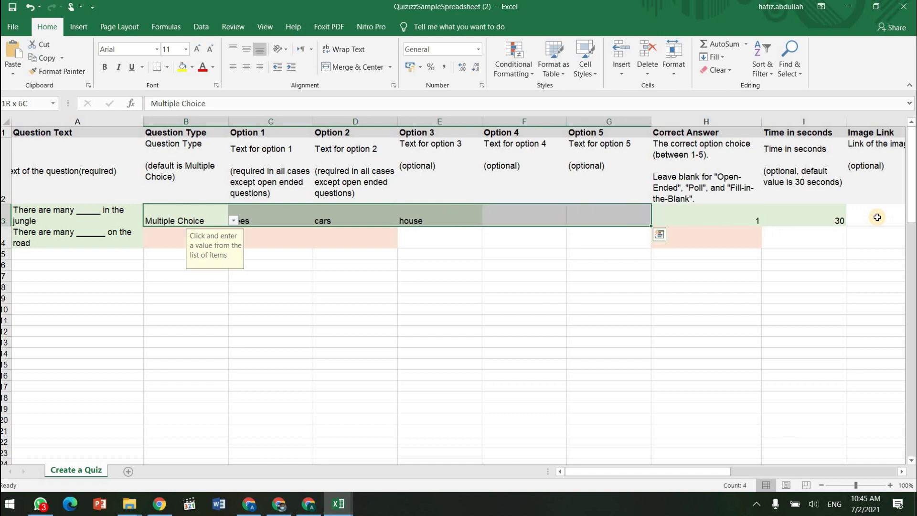
{"action": "key", "text": "shift+Left"}
{"action": "key", "text": "shift+Left"}
{"action": "key", "text": "ctrl+c"}
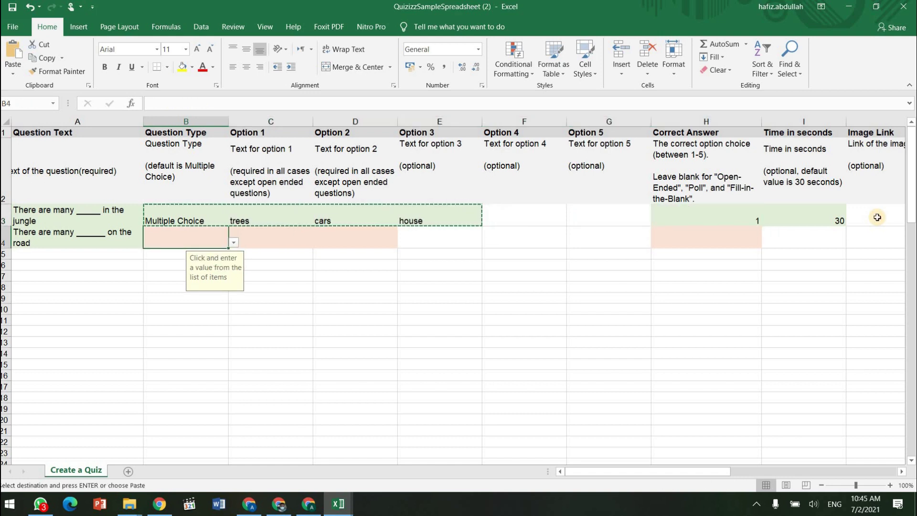
{"action": "key", "text": "Down"}
{"action": "key", "text": "ctrl+v"}
- Set row 4's correct answer to 1 with options cars, house and trees
{"action": "key", "text": "Right"}
{"action": "key", "text": "Right"}
{"action": "key", "text": "Right"}
{"action": "key", "text": "Right"}
{"action": "key", "text": "Left"}
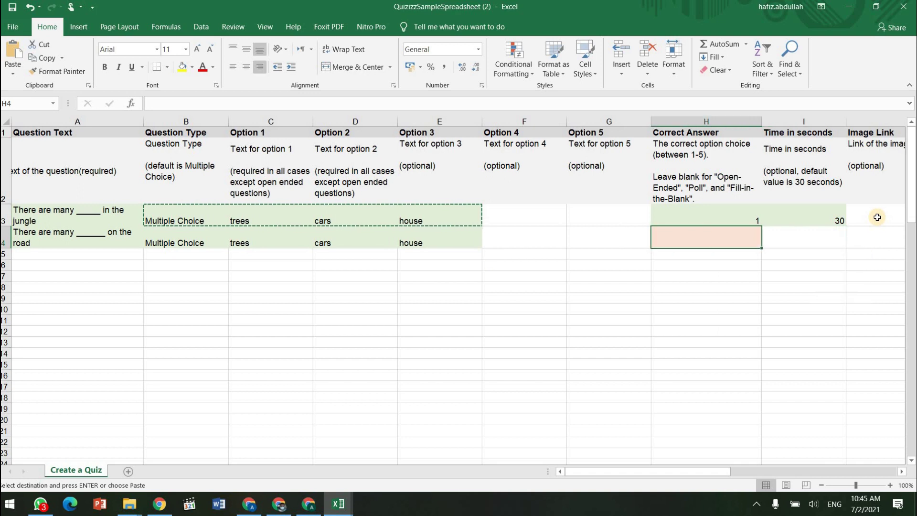
{"action": "type", "text": "1"}
{"action": "key", "text": "Left"}
{"action": "key", "text": "Left"}
{"action": "key", "text": "Left"}
{"action": "key", "text": "Left"}
{"action": "key", "text": "Left"}
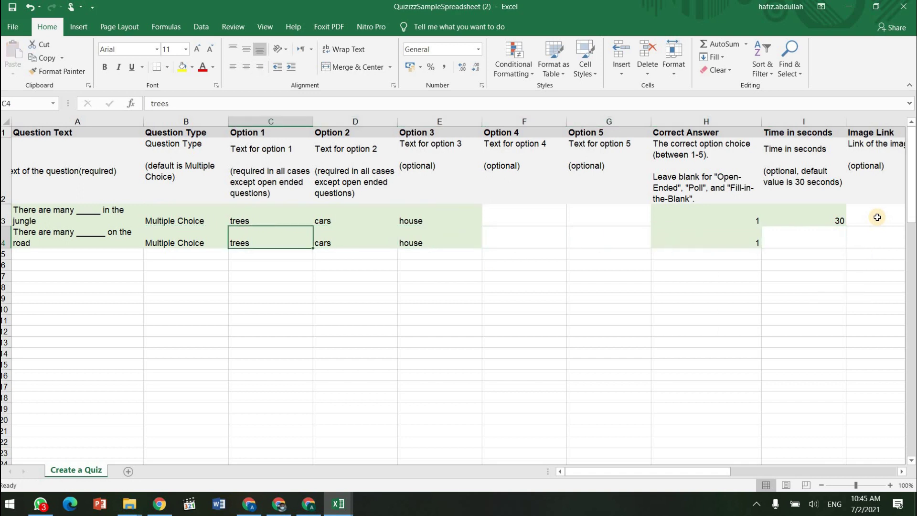
{"action": "type", "text": "house"}
{"action": "key", "text": "Right"}
{"action": "key", "text": "Right"}
{"action": "type", "text": "trees"}
{"action": "key", "text": "Left"}
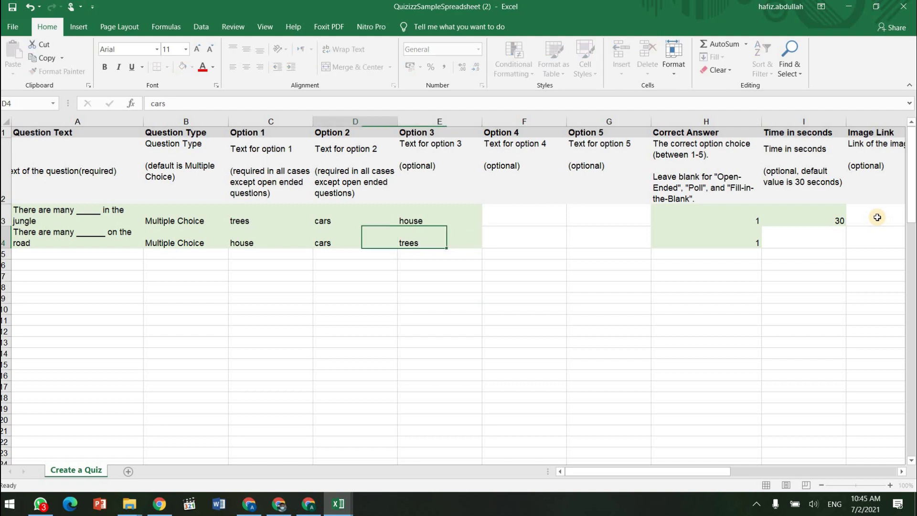
{"action": "key", "text": "Left"}
{"action": "type", "text": "cars"}
{"action": "key", "text": "ctrl+Return"}
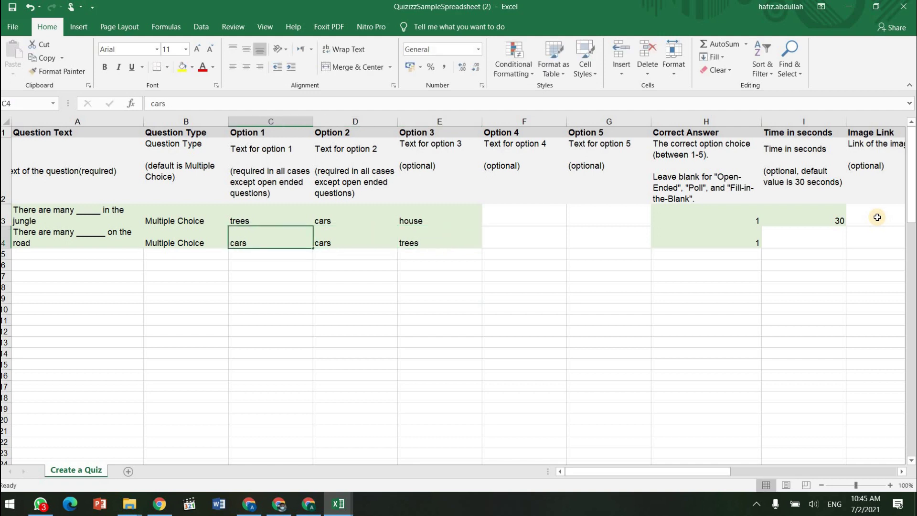
{"action": "key", "text": "Right"}
{"action": "type", "text": "house"}
{"action": "key", "text": "Return"}
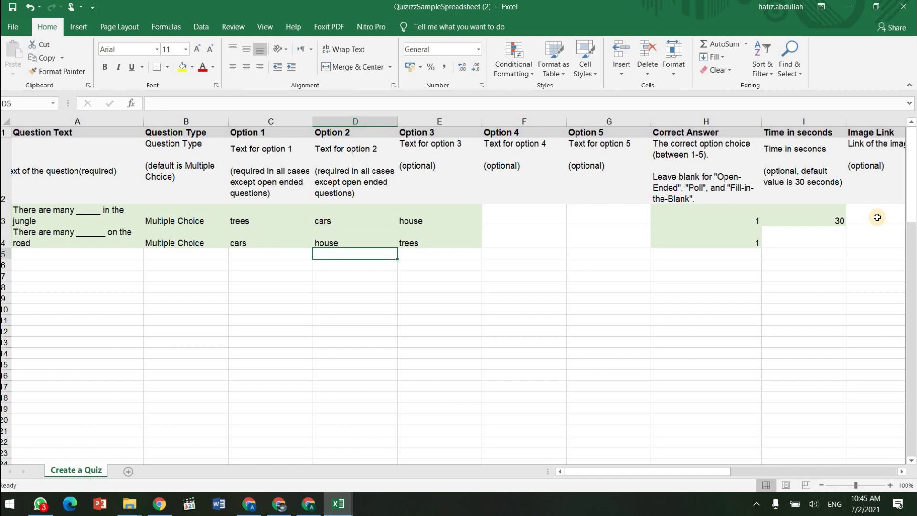
{"action": "key", "text": "Left"}
{"action": "key", "text": "Left"}
{"action": "key", "text": "Left"}
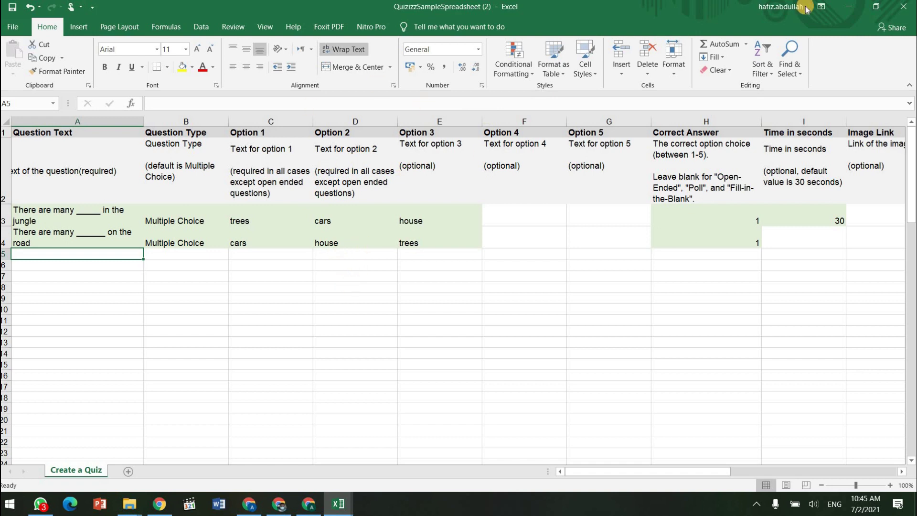
- Save and close the workbook, then return to the Quizizz import window
{"action": "left_click", "coordinate": [900, 9]}
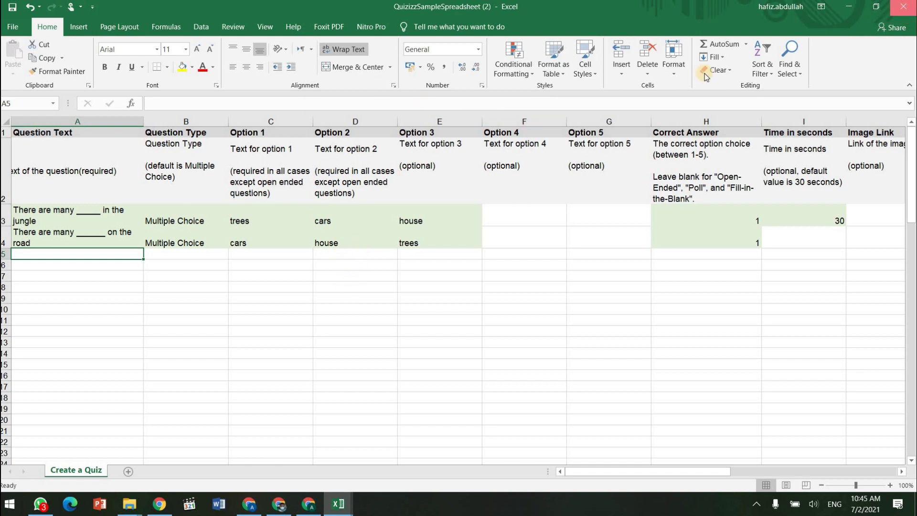
{"action": "left_click", "coordinate": [395, 263]}
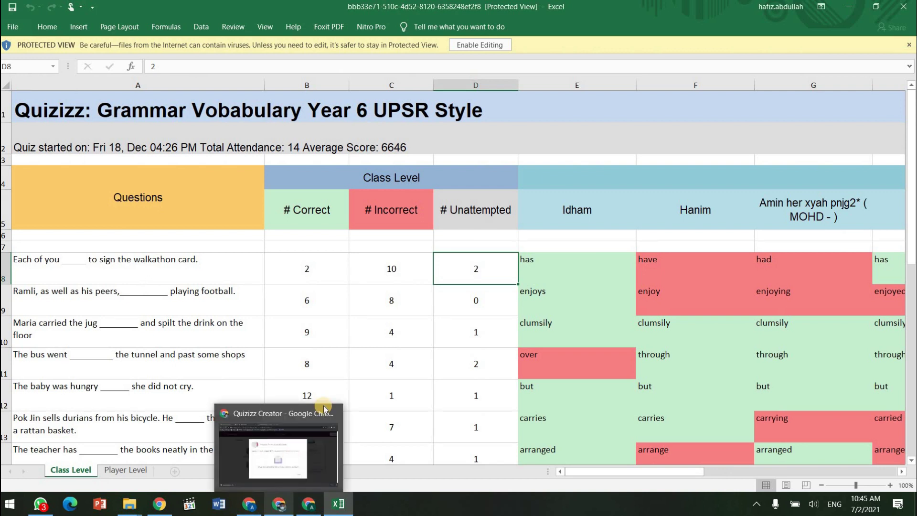
{"action": "left_click", "coordinate": [279, 506]}
- Upload QuizizzSampleSpreadsheet (2) from the Downloads folder into the import dialog
{"action": "left_click", "coordinate": [454, 285]}
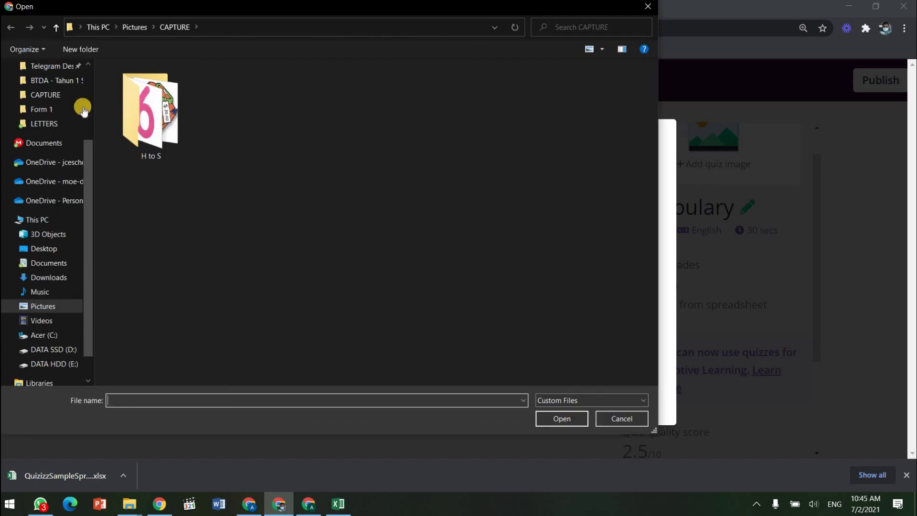
{"action": "scroll", "coordinate": [72, 100], "scroll_direction": "up", "scroll_amount": 3}
{"action": "left_click", "coordinate": [52, 104]}
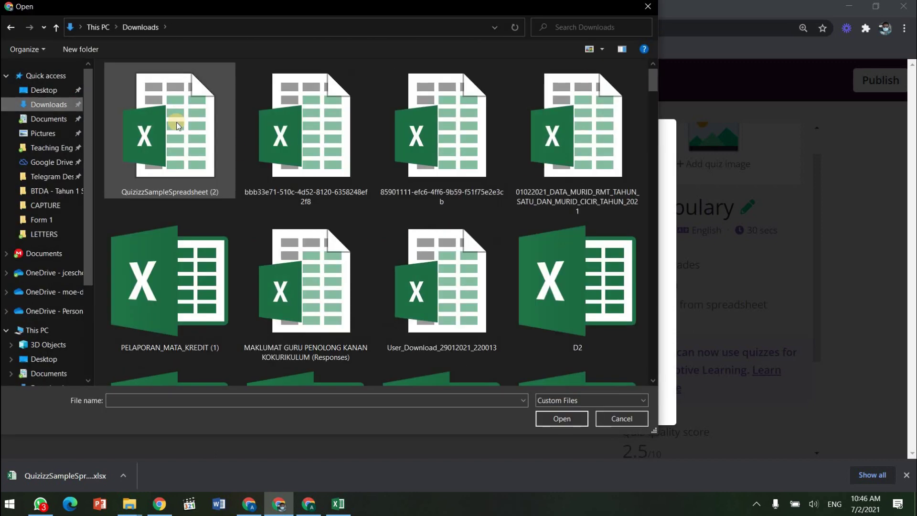
{"action": "double_click", "coordinate": [176, 122]}
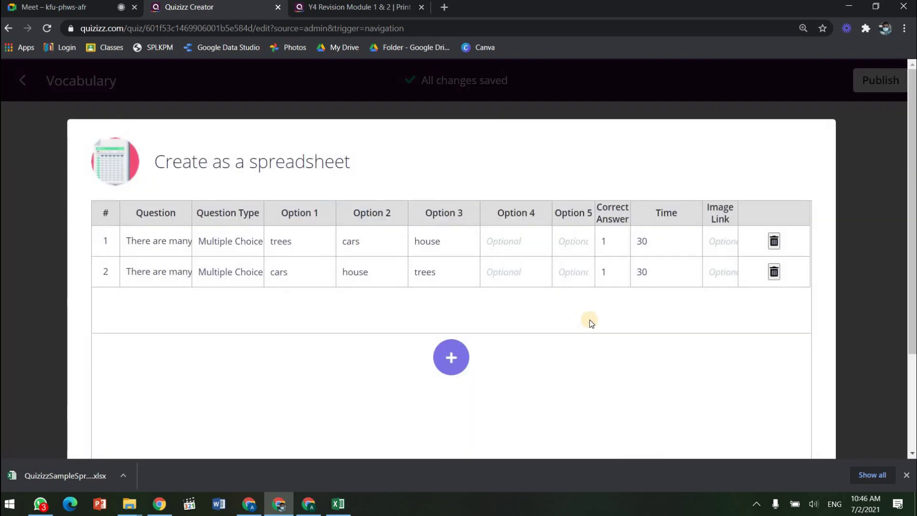
{"action": "scroll", "coordinate": [589, 318], "scroll_direction": "down", "scroll_amount": 3}
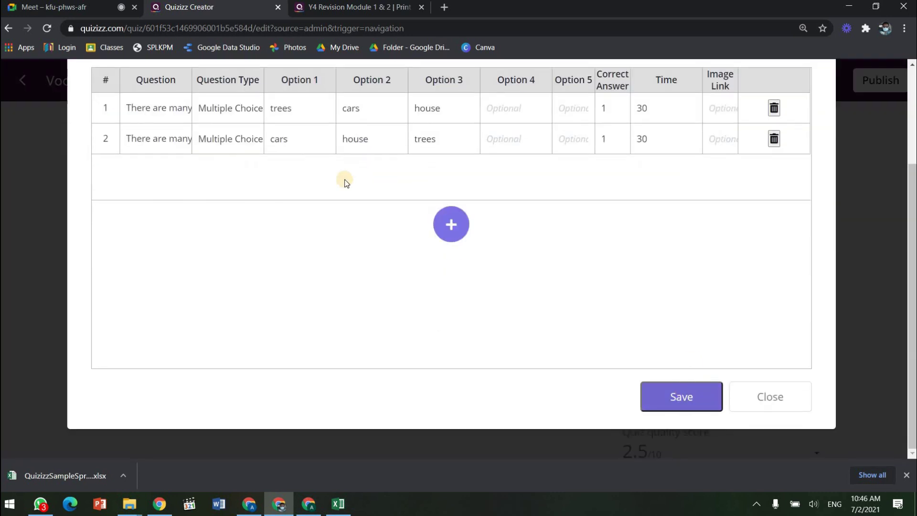
{"action": "scroll", "coordinate": [724, 457], "scroll_direction": "up", "scroll_amount": 3}
{"action": "scroll", "coordinate": [661, 466], "scroll_direction": "down", "scroll_amount": 1}
- Save the imported questions 'in the jungle' and 'on the road' into the Vocabulary quiz
{"action": "left_click", "coordinate": [669, 444]}
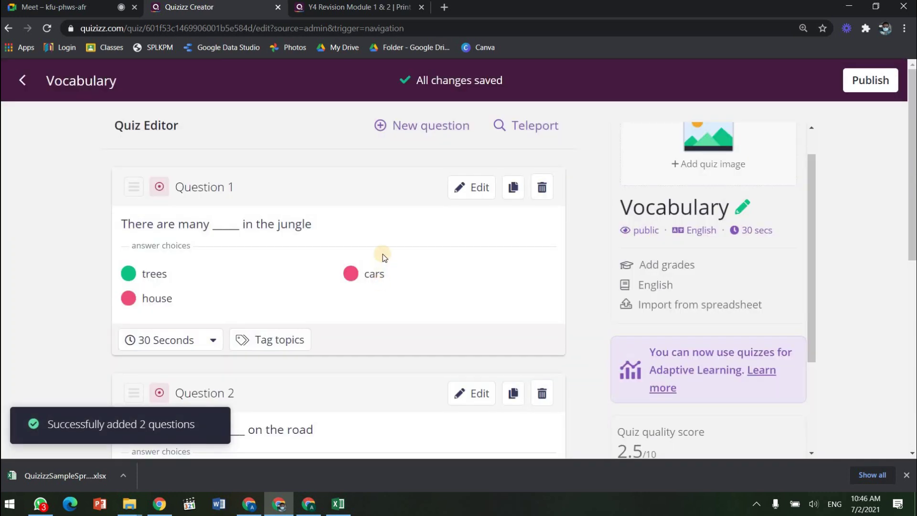
{"action": "scroll", "coordinate": [412, 264], "scroll_direction": "down", "scroll_amount": 5}
{"action": "scroll", "coordinate": [277, 252], "scroll_direction": "up", "scroll_amount": 5}
{"action": "scroll", "coordinate": [351, 270], "scroll_direction": "down", "scroll_amount": 2}
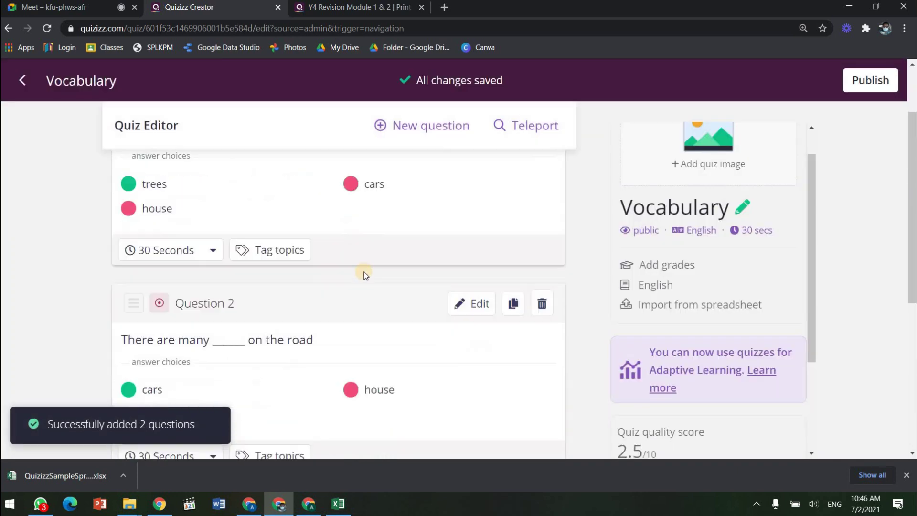
{"action": "scroll", "coordinate": [366, 268], "scroll_direction": "down", "scroll_amount": 3}
{"action": "scroll", "coordinate": [368, 268], "scroll_direction": "up", "scroll_amount": 5}
{"action": "scroll", "coordinate": [377, 267], "scroll_direction": "down", "scroll_amount": 5}
{"action": "scroll", "coordinate": [378, 265], "scroll_direction": "up", "scroll_amount": 5}
{"action": "scroll", "coordinate": [378, 266], "scroll_direction": "down", "scroll_amount": 1}
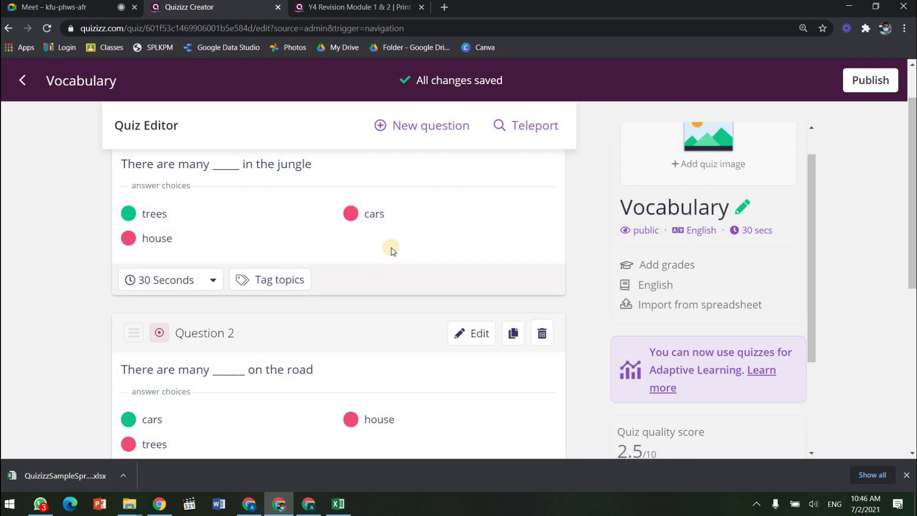
{"action": "scroll", "coordinate": [408, 242], "scroll_direction": "up", "scroll_amount": 1}
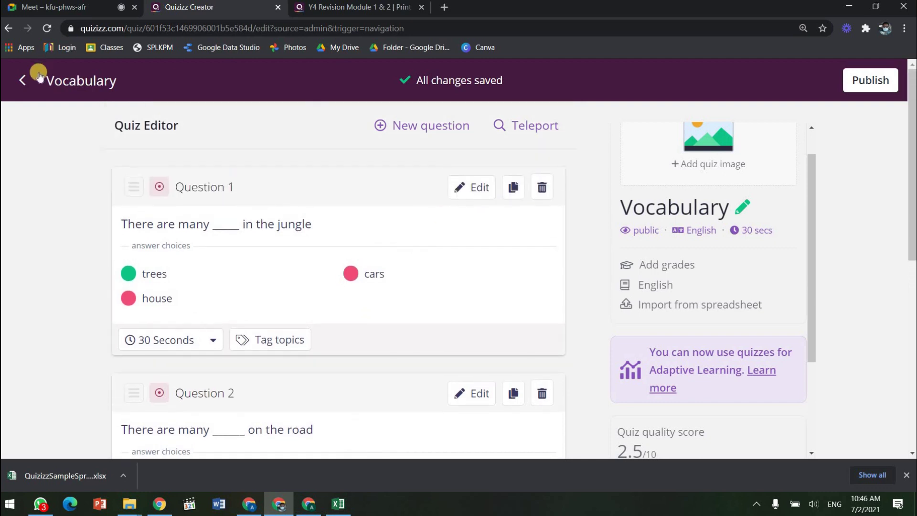
- Go from the quiz editor via My library to Reports and show page 2 of the list
{"action": "left_click", "coordinate": [121, 101]}
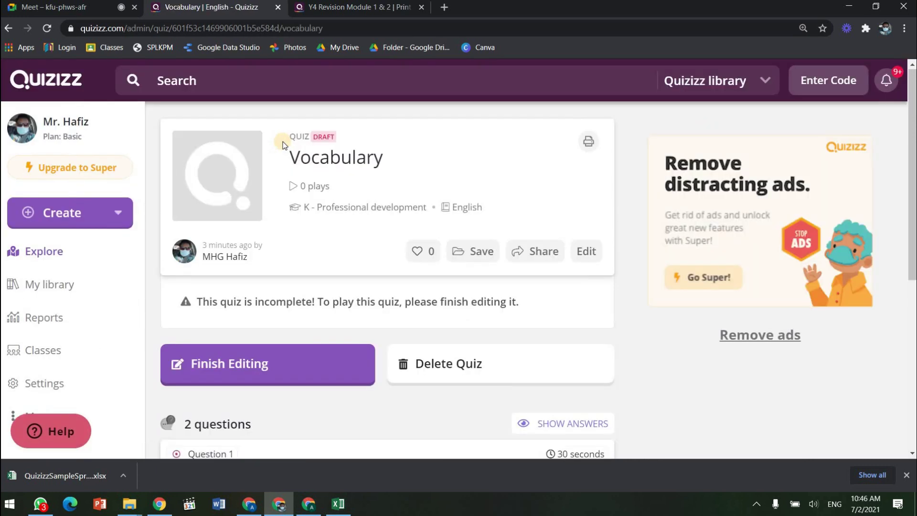
{"action": "left_click", "coordinate": [100, 284]}
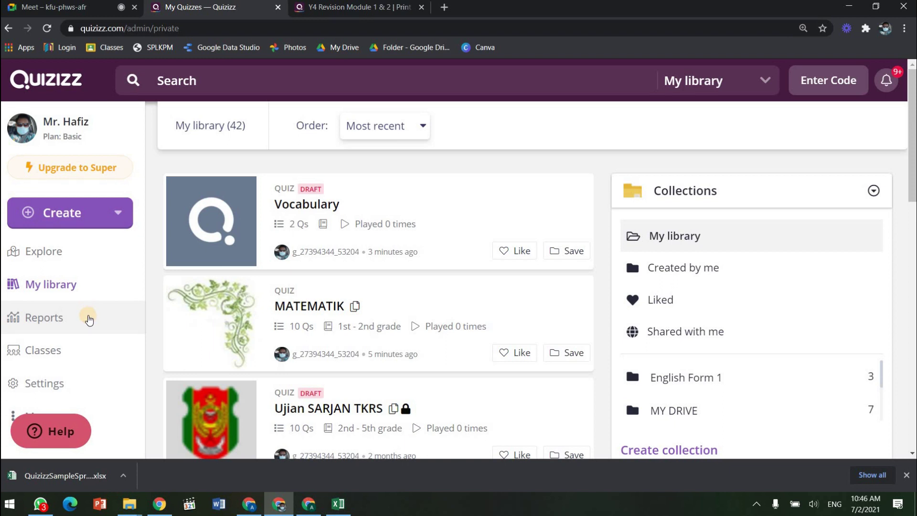
{"action": "left_click", "coordinate": [98, 321]}
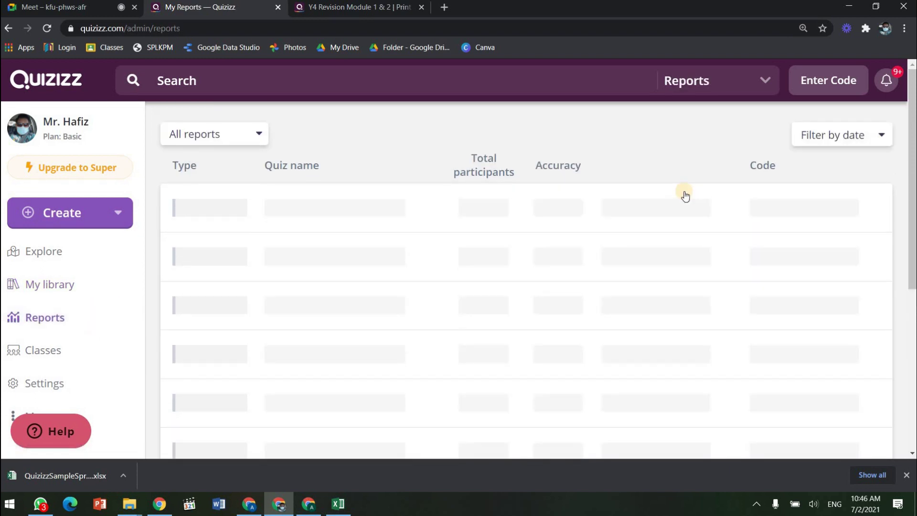
{"action": "scroll", "coordinate": [579, 211], "scroll_direction": "down", "scroll_amount": 4}
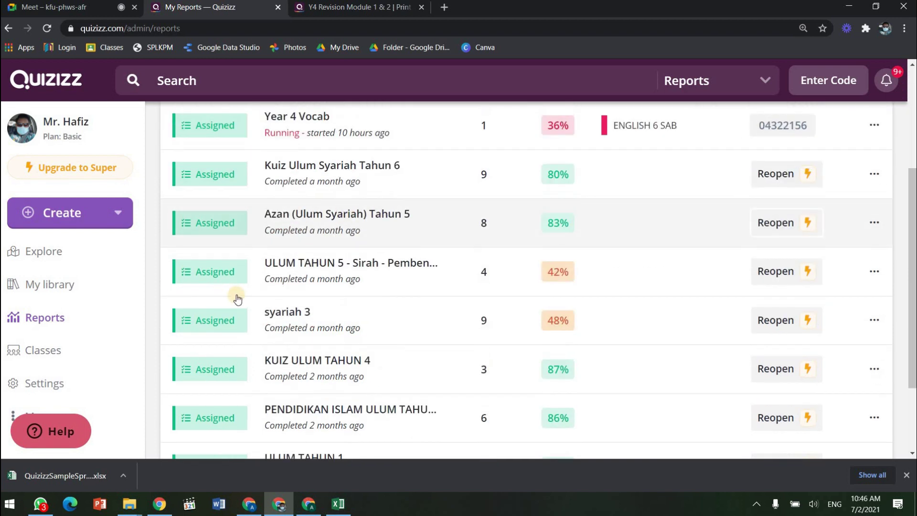
{"action": "scroll", "coordinate": [316, 285], "scroll_direction": "up", "scroll_amount": 4}
{"action": "scroll", "coordinate": [315, 285], "scroll_direction": "down", "scroll_amount": 6}
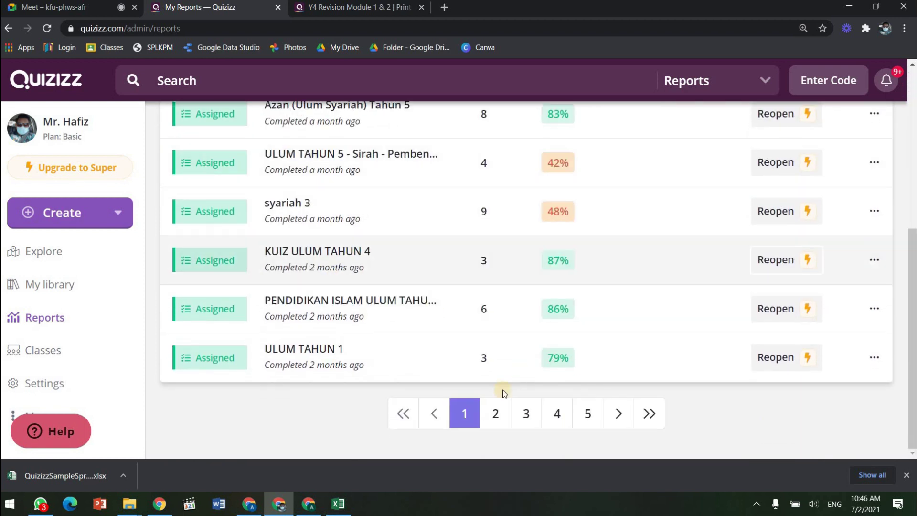
{"action": "left_click", "coordinate": [527, 421]}
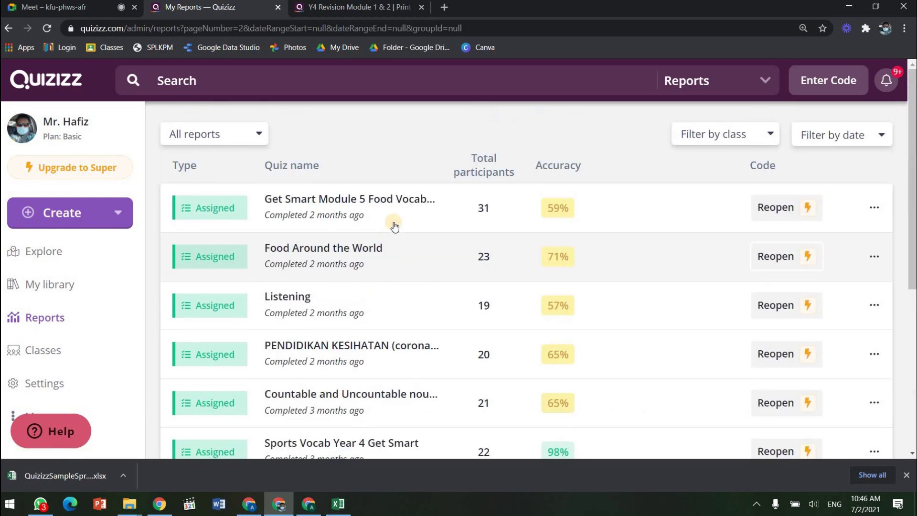
{"action": "left_click", "coordinate": [396, 210]}
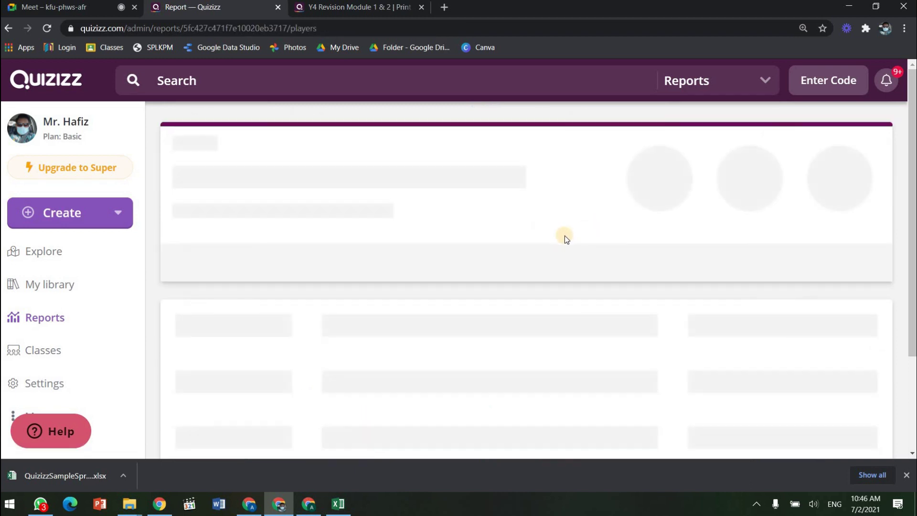
{"action": "scroll", "coordinate": [569, 236], "scroll_direction": "down", "scroll_amount": 10}
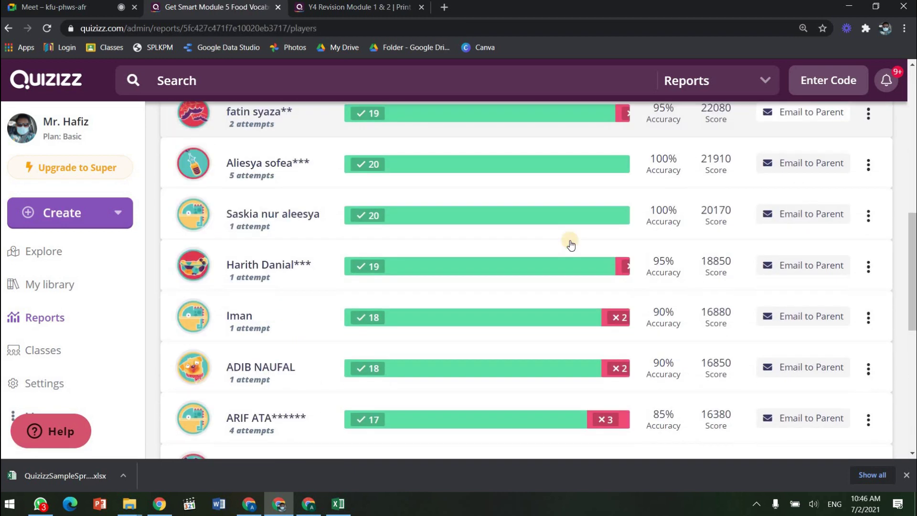
{"action": "scroll", "coordinate": [571, 245], "scroll_direction": "up", "scroll_amount": 6}
{"action": "scroll", "coordinate": [571, 245], "scroll_direction": "up", "scroll_amount": 7}
{"action": "scroll", "coordinate": [571, 244], "scroll_direction": "down", "scroll_amount": 4}
{"action": "scroll", "coordinate": [571, 243], "scroll_direction": "up", "scroll_amount": 4}
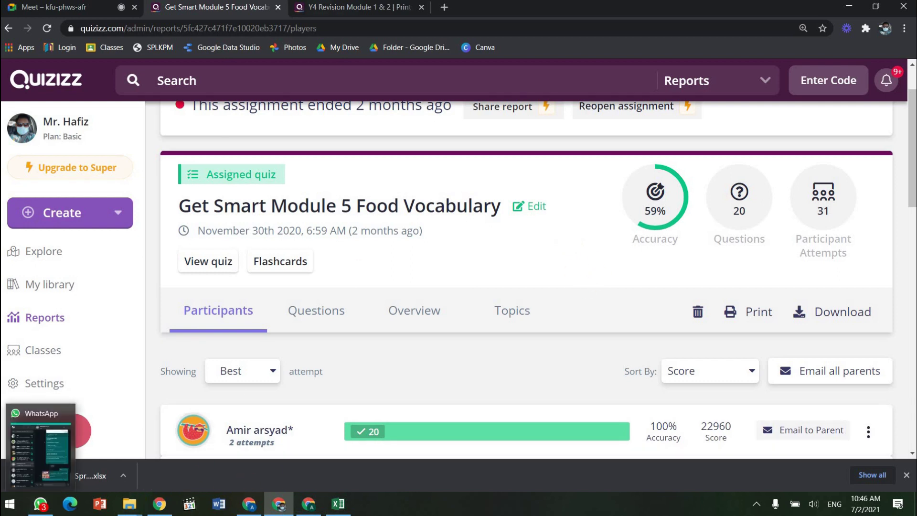
{"action": "mouse_move", "coordinate": [80, 6]}
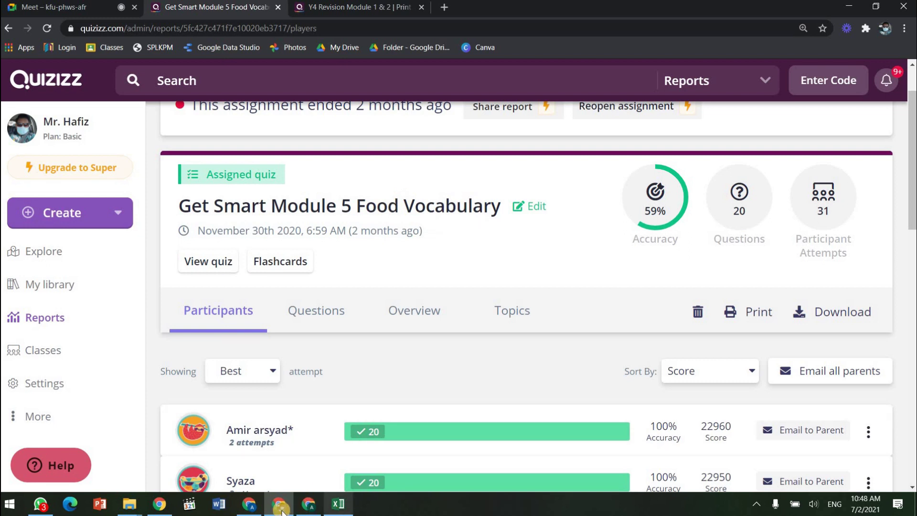
- Close the Hindari Rokok student report and all tabs of its window
{"action": "left_click", "coordinate": [251, 506]}
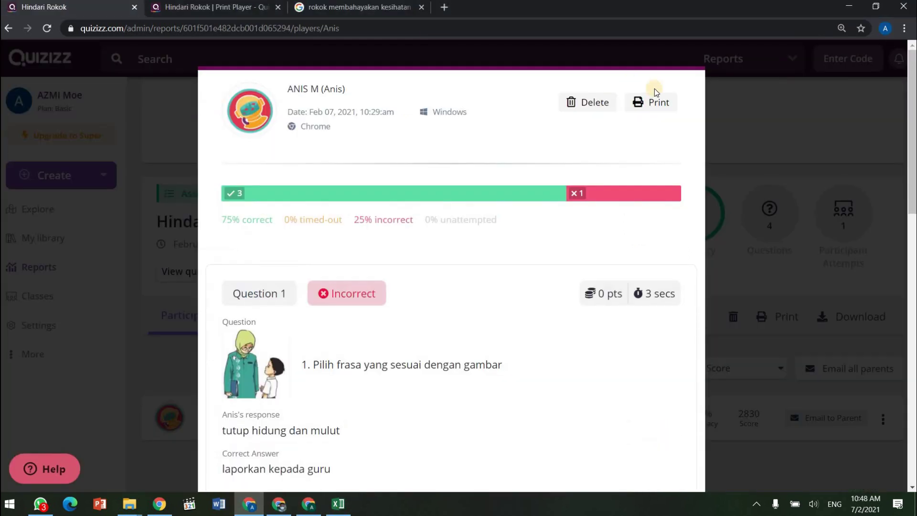
{"action": "left_click", "coordinate": [735, 126]}
{"action": "left_click", "coordinate": [131, 8]}
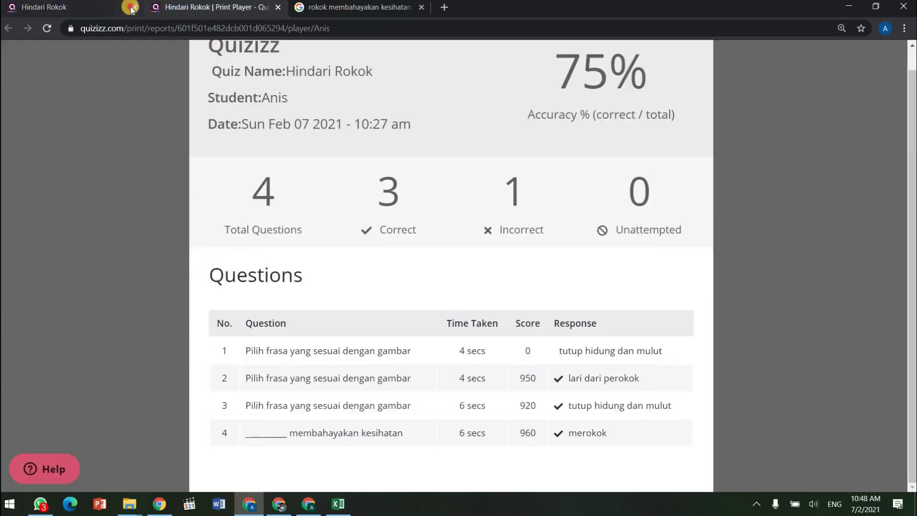
{"action": "left_click", "coordinate": [131, 9]}
{"action": "left_click", "coordinate": [131, 9]}
- In a maximized window under another Chrome profile, search Google for quizizz and open quizizz.com
{"action": "left_click", "coordinate": [886, 28]}
{"action": "left_click", "coordinate": [781, 303]}
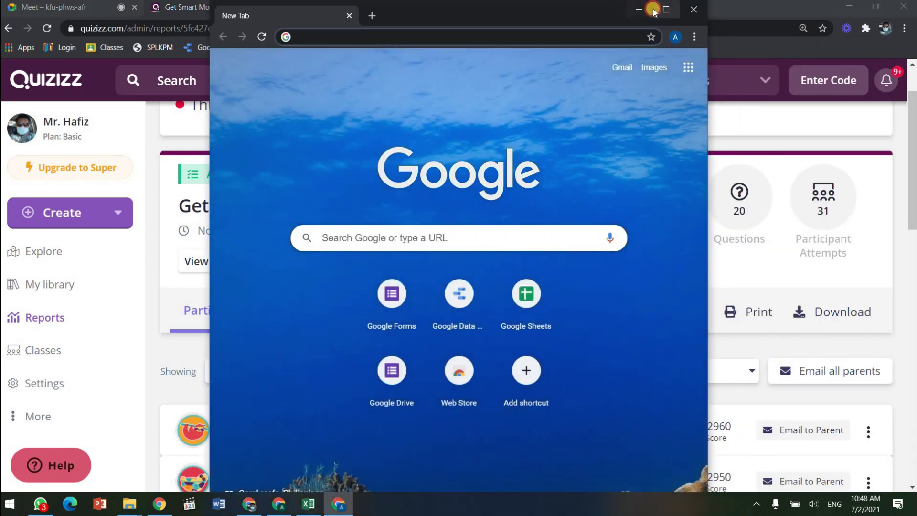
{"action": "left_click", "coordinate": [667, 9]}
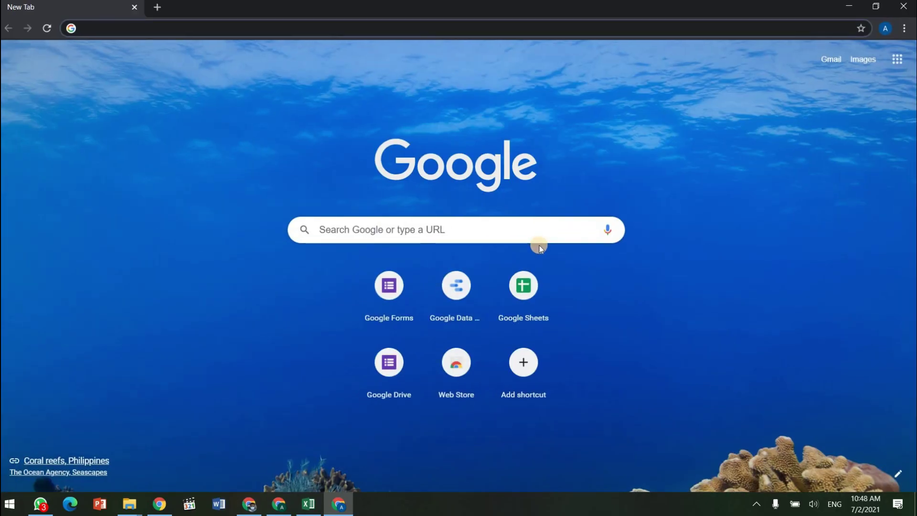
{"action": "left_click", "coordinate": [493, 226]}
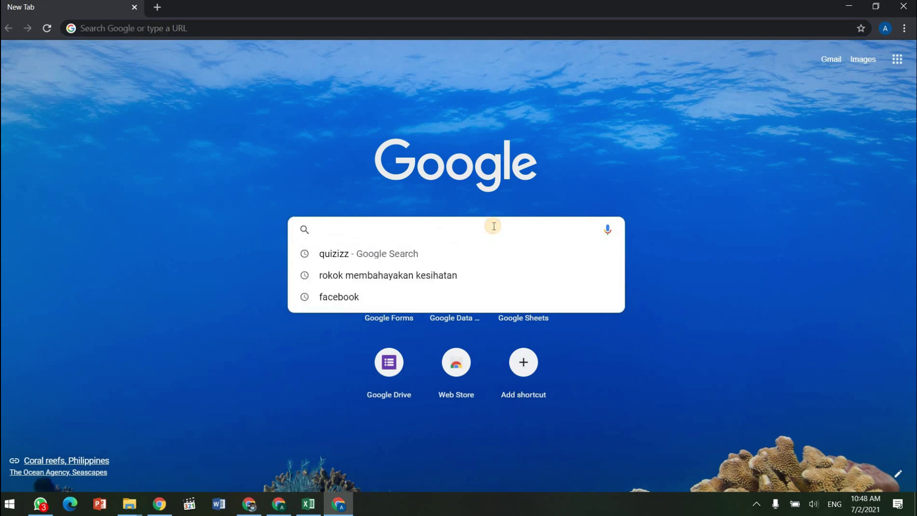
{"action": "left_click", "coordinate": [345, 255]}
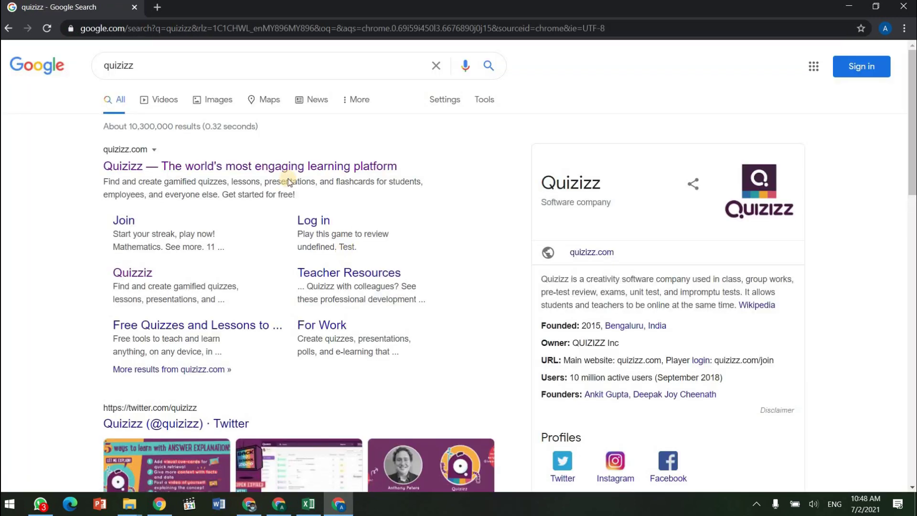
{"action": "key", "text": "ctrl+plus"}
{"action": "key", "text": "ctrl+plus"}
{"action": "key", "text": "ctrl+plus"}
{"action": "key", "text": "ctrl+plus"}
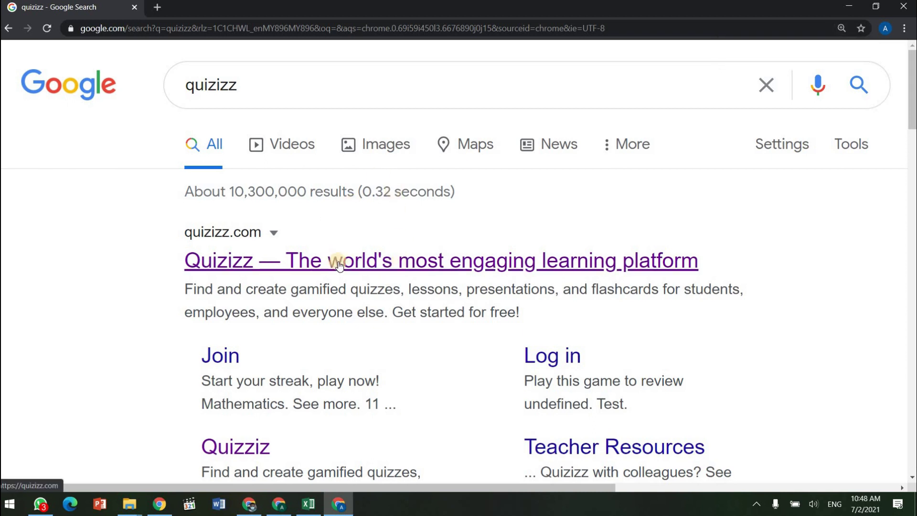
{"action": "left_click", "coordinate": [421, 261]}
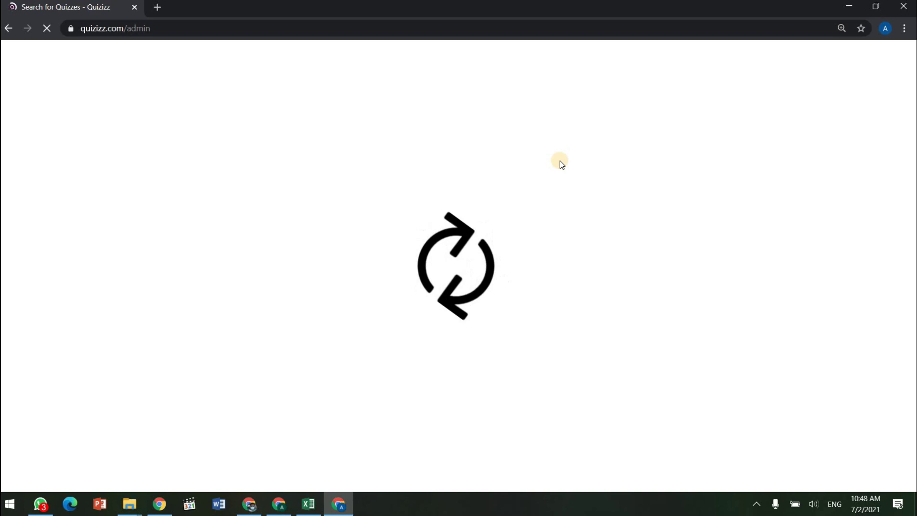
{"action": "key", "text": "ctrl+minus"}
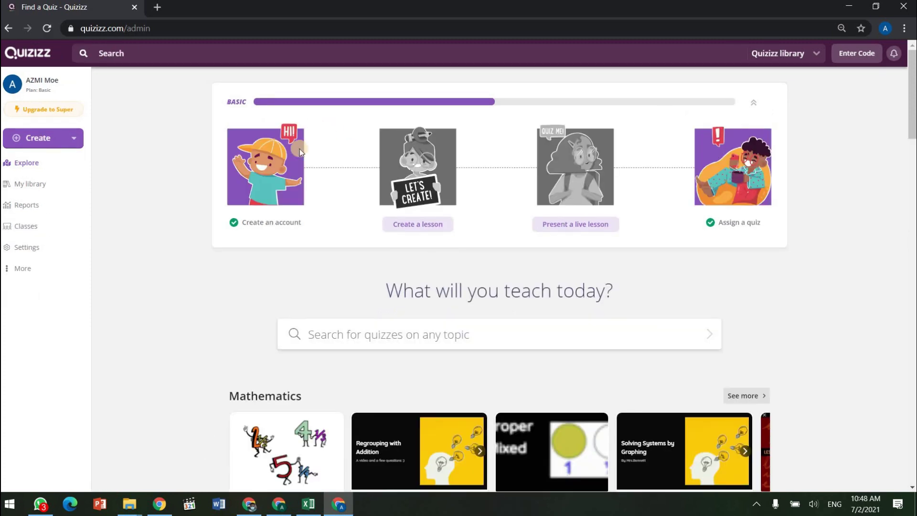
{"action": "left_click", "coordinate": [886, 32]}
{"action": "scroll", "coordinate": [818, 205], "scroll_direction": "down", "scroll_amount": 1}
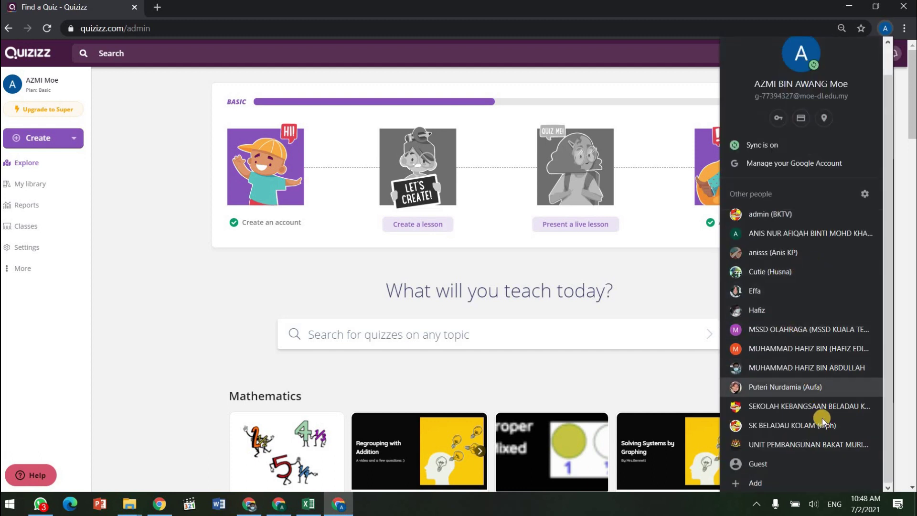
- In a new maximized profile window, search 'quizizz' and open its 'Welcome to Quizizz' sign-up page
{"action": "left_click", "coordinate": [788, 387]}
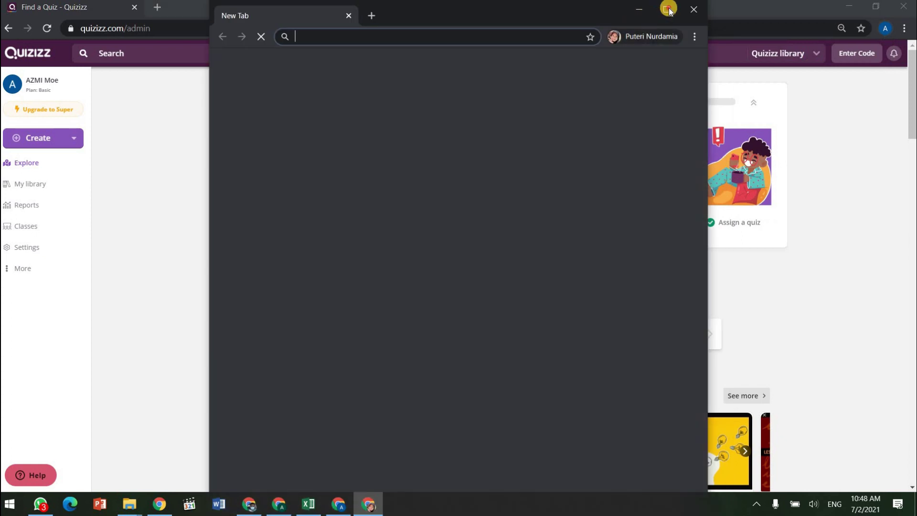
{"action": "double_click", "coordinate": [497, 6]}
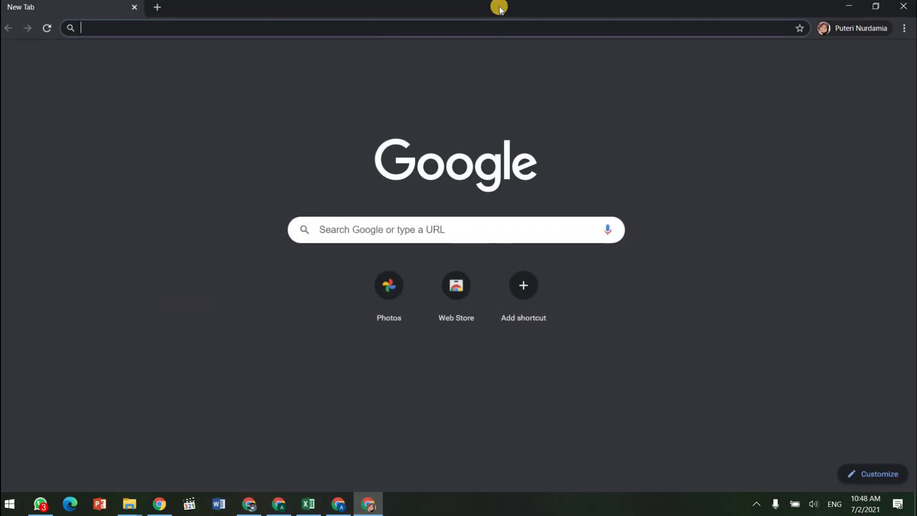
{"action": "left_click", "coordinate": [469, 228]}
{"action": "type", "text": "quiz"}
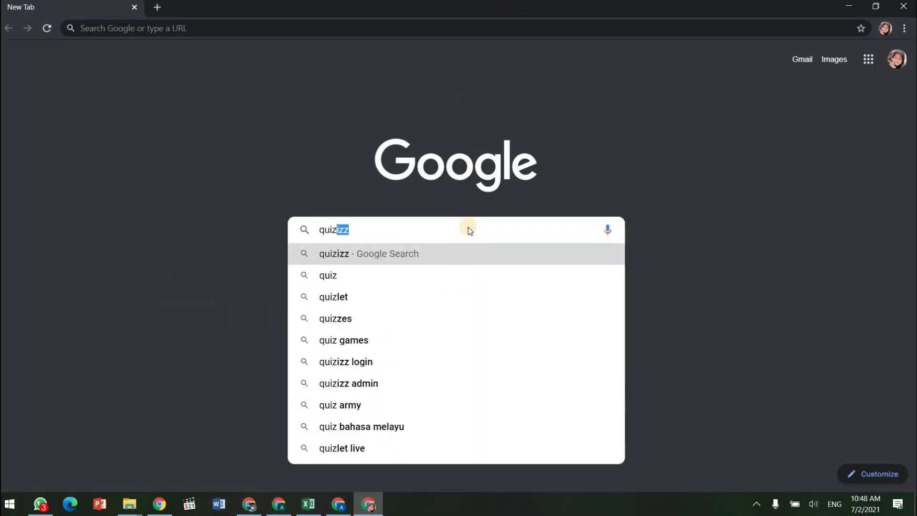
{"action": "key", "text": "Return"}
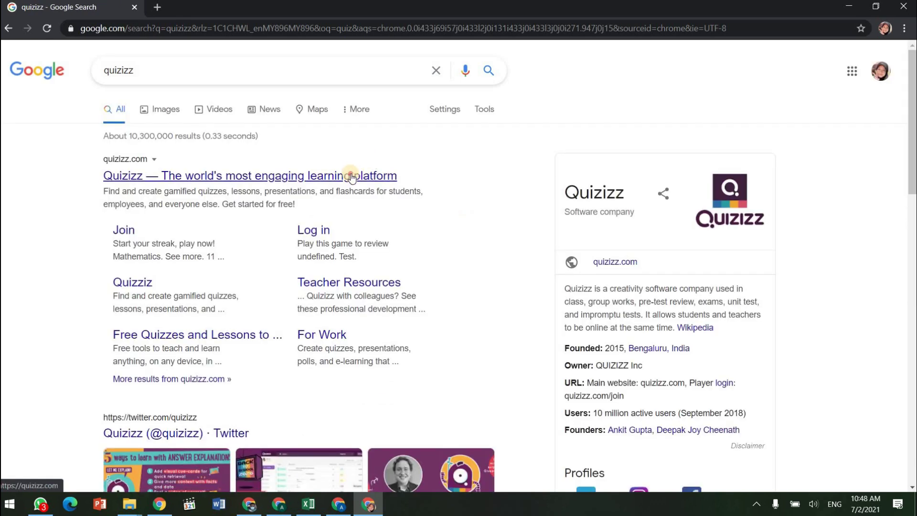
{"action": "left_click", "coordinate": [352, 177]}
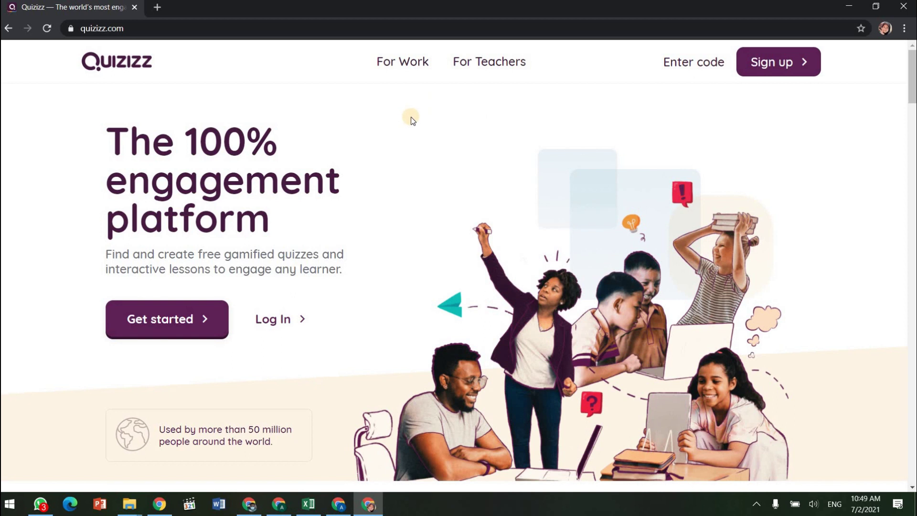
{"action": "scroll", "coordinate": [417, 217], "scroll_direction": "down", "scroll_amount": 3}
{"action": "scroll", "coordinate": [417, 217], "scroll_direction": "up", "scroll_amount": 3}
- Sign up with a Google account as a teacher at a school, then dismiss the Lessons announcement
{"action": "left_click", "coordinate": [784, 62]}
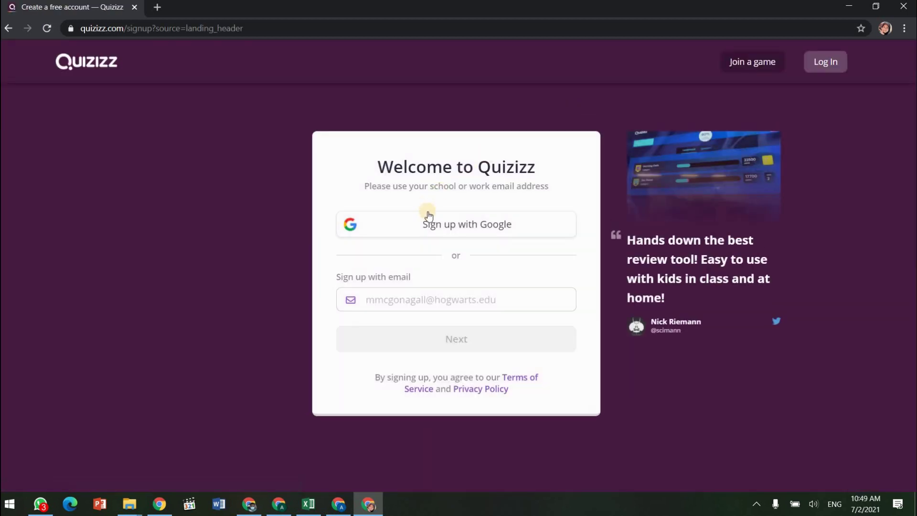
{"action": "left_click", "coordinate": [445, 230]}
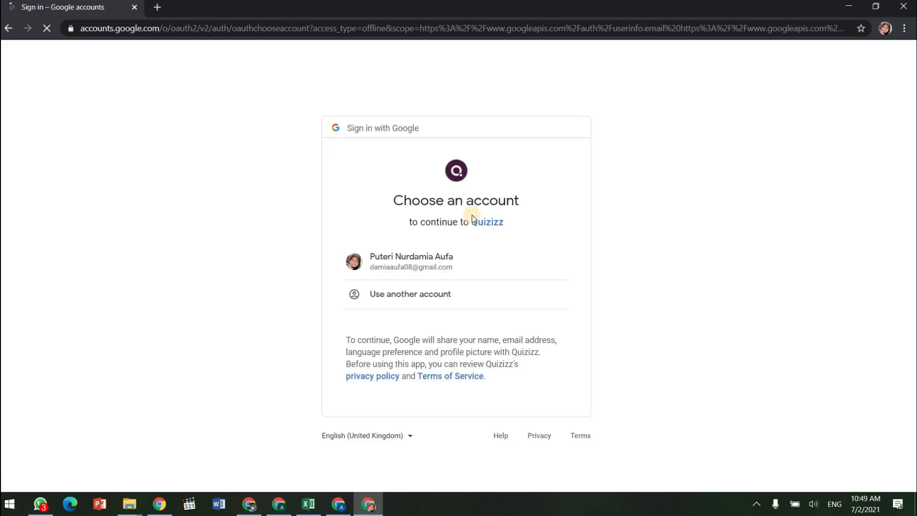
{"action": "left_click", "coordinate": [412, 262]}
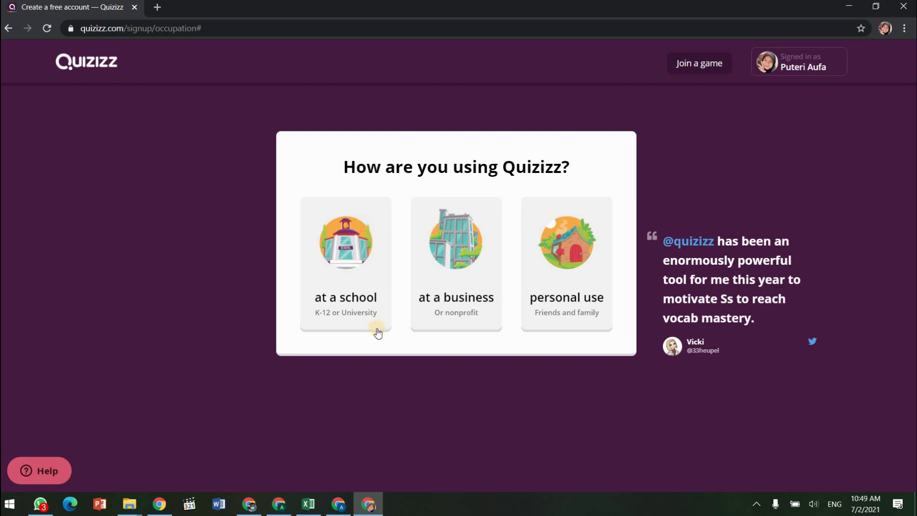
{"action": "left_click", "coordinate": [342, 256]}
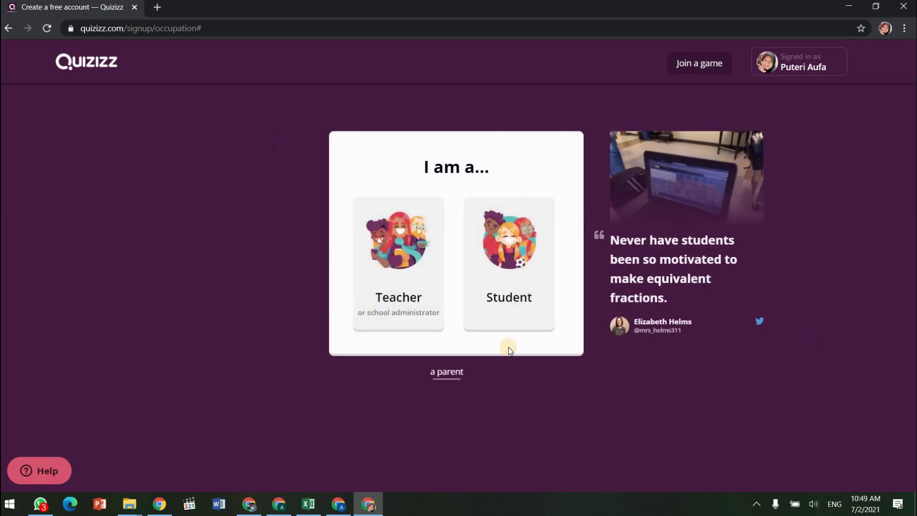
{"action": "left_click", "coordinate": [409, 267]}
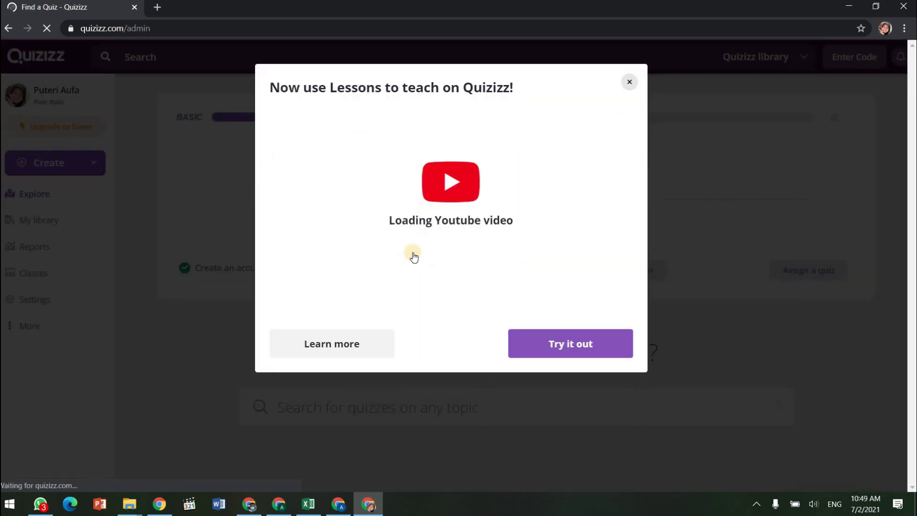
{"action": "left_click", "coordinate": [630, 84]}
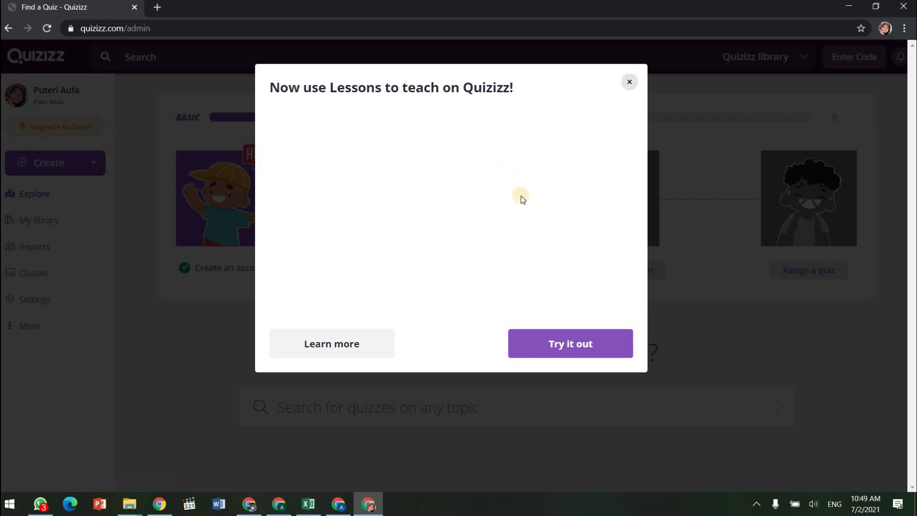
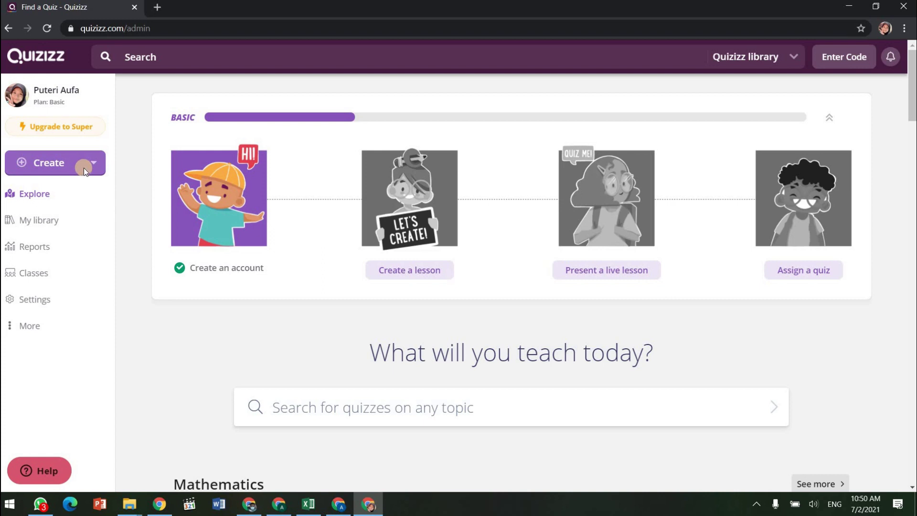
- Create a new quiz named 'Vocabulary Year 4' tagged with the English subject
{"action": "key", "text": "ctrl+plus"}
{"action": "key", "text": "ctrl+plus"}
{"action": "key", "text": "ctrl+plus"}
{"action": "key", "text": "ctrl+plus"}
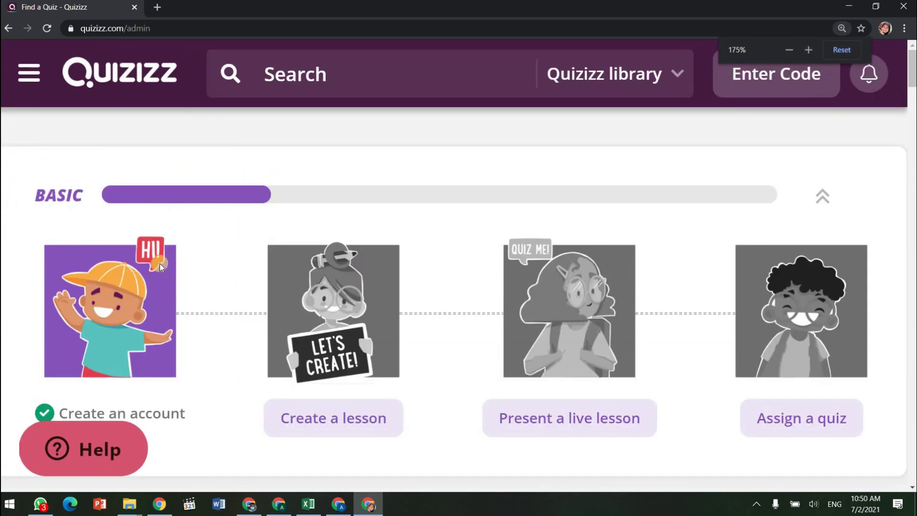
{"action": "key", "text": "ctrl+minus"}
{"action": "key", "text": "ctrl+minus"}
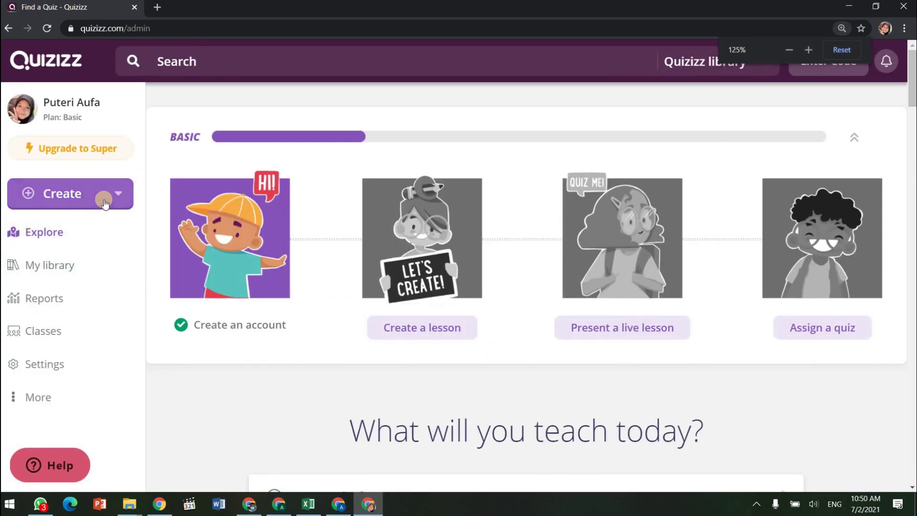
{"action": "left_click", "coordinate": [104, 201]}
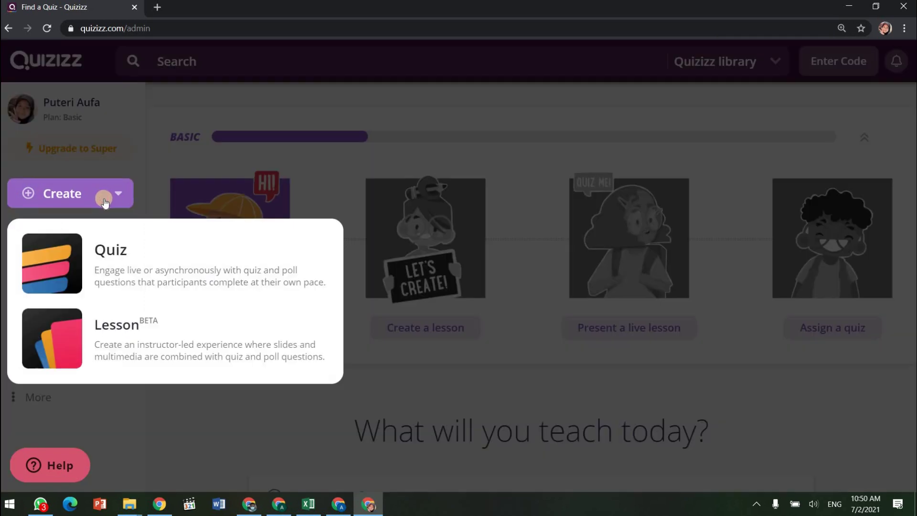
{"action": "left_click", "coordinate": [179, 268]}
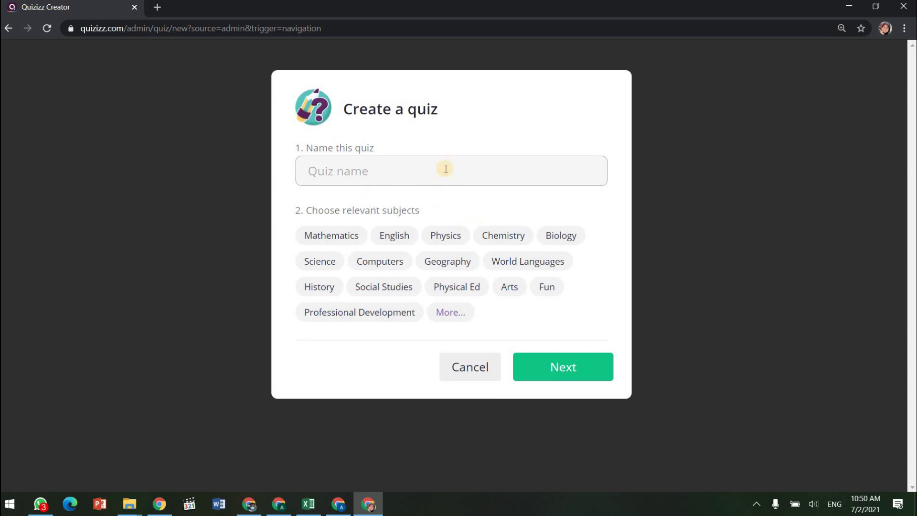
{"action": "type", "text": "C"}
{"action": "key", "text": "BackSpace"}
{"action": "type", "text": "Vocabulary Year 4"}
{"action": "left_click", "coordinate": [392, 236]}
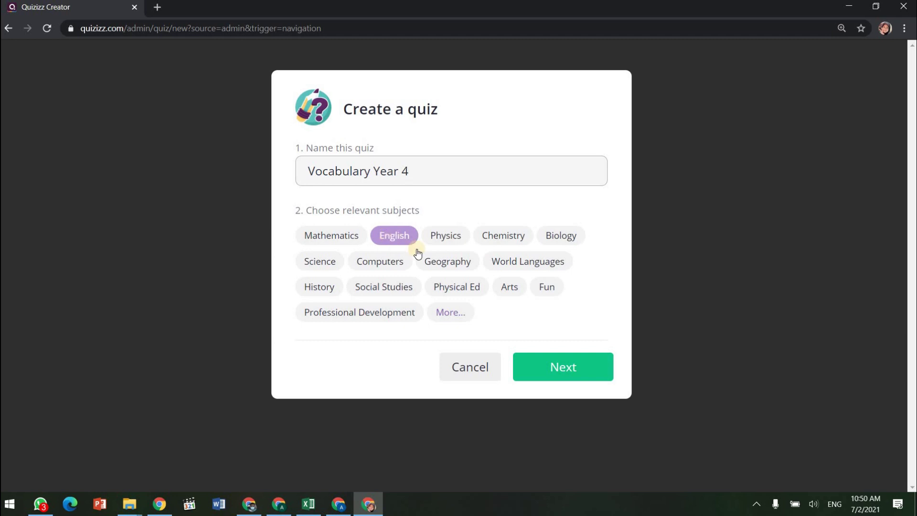
{"action": "left_click", "coordinate": [579, 372]}
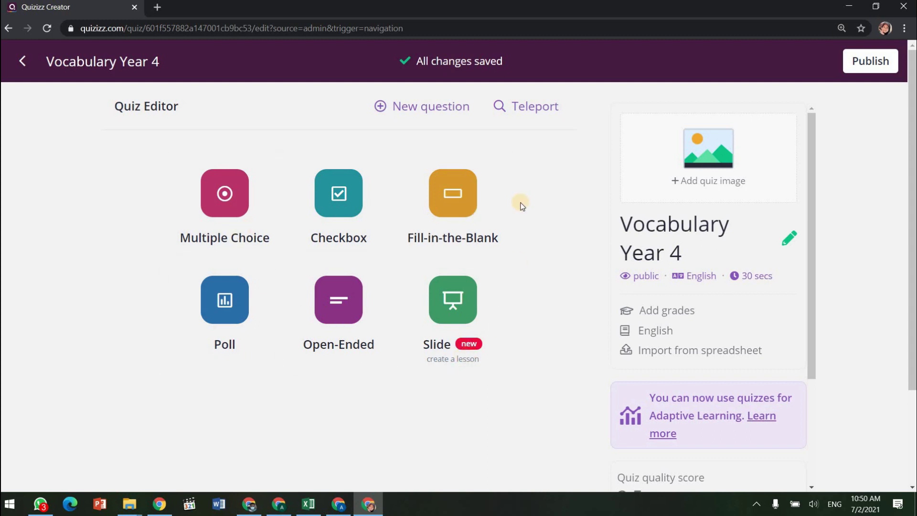
- Start a multiple-choice Question 1
{"action": "left_click", "coordinate": [224, 193]}
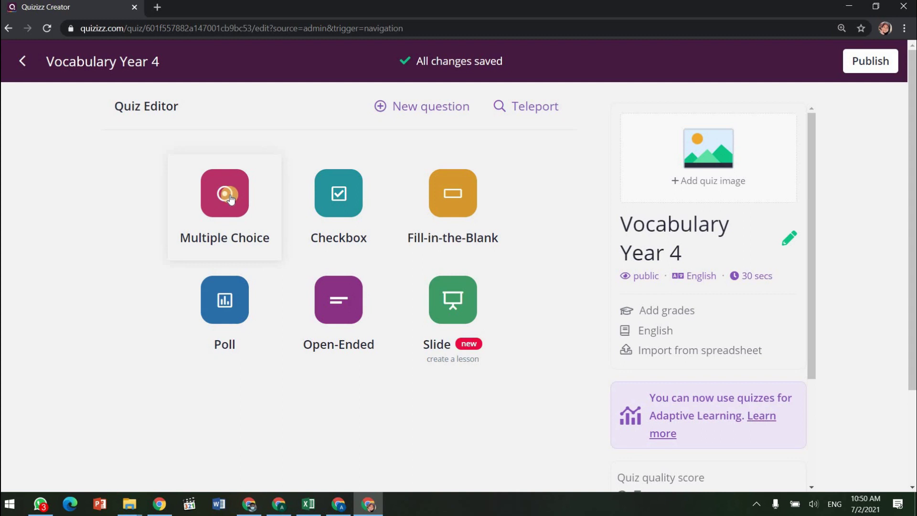
{"action": "left_click", "coordinate": [230, 198]}
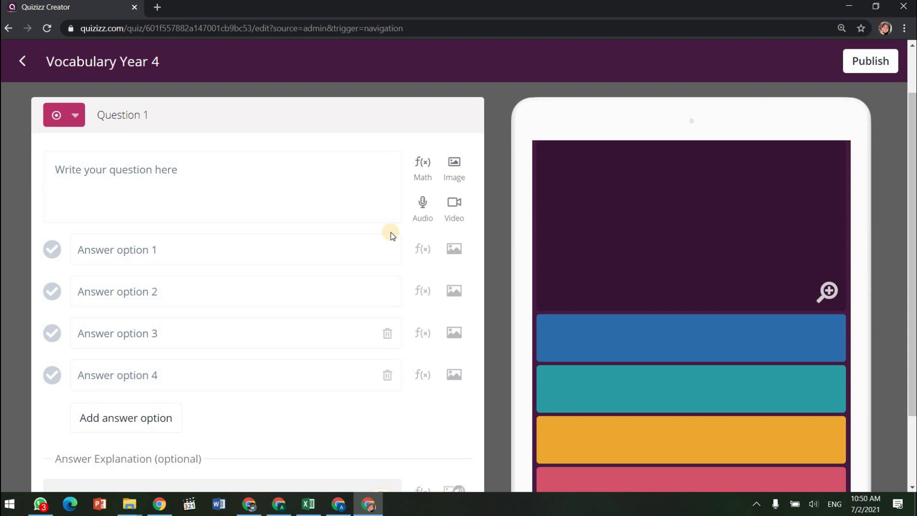
{"action": "left_click", "coordinate": [286, 186]}
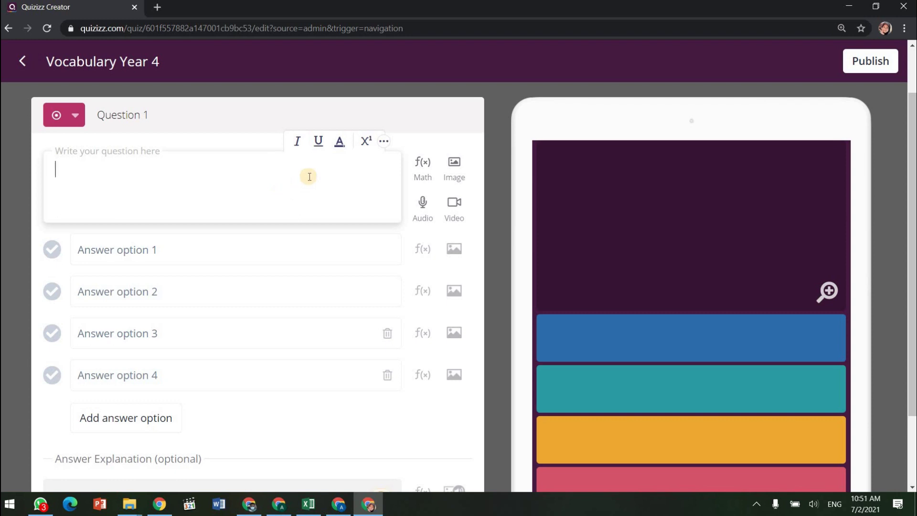
- Upload the ducks-on-the-river sketch from Pictures > CAPTURE as the question's image
{"action": "left_click", "coordinate": [454, 165]}
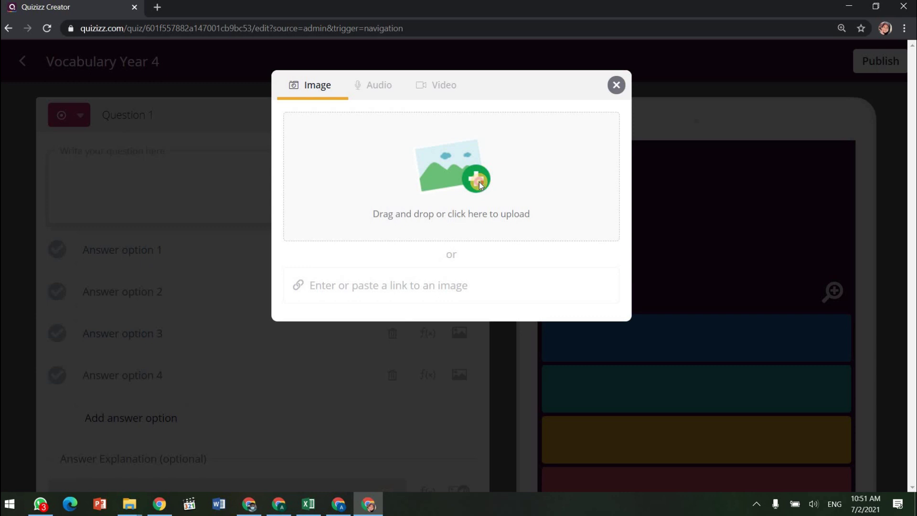
{"action": "left_click", "coordinate": [480, 185]}
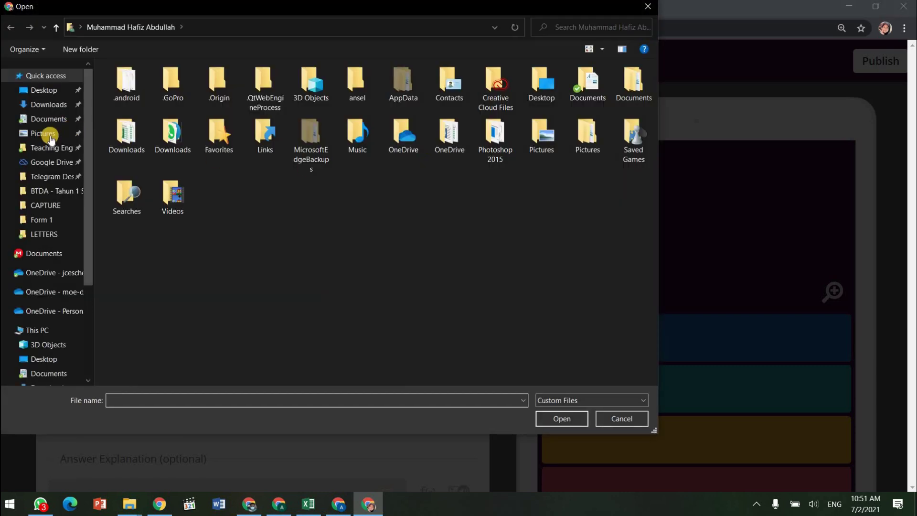
{"action": "left_click", "coordinate": [47, 134]}
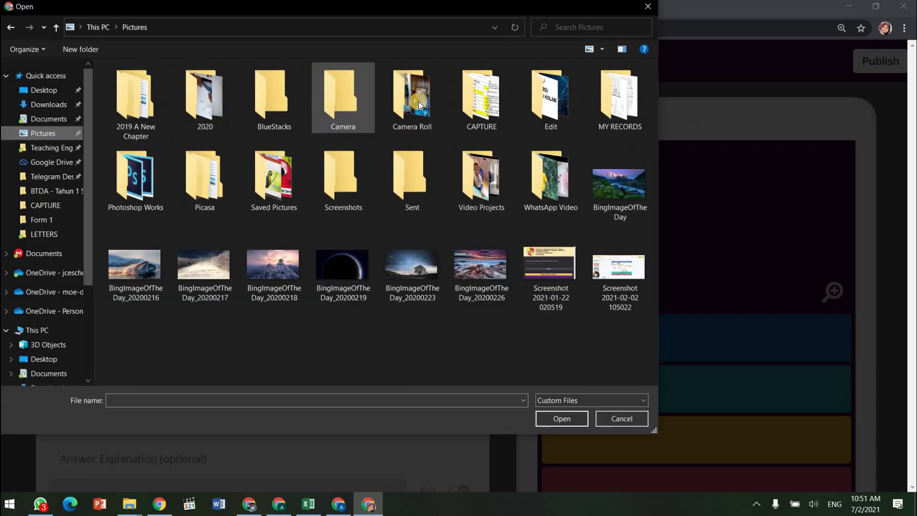
{"action": "double_click", "coordinate": [507, 103]}
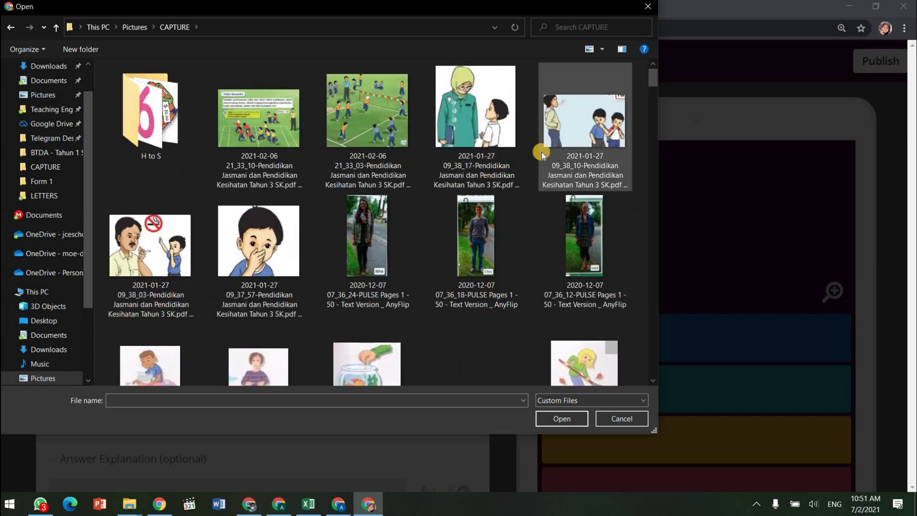
{"action": "scroll", "coordinate": [540, 152], "scroll_direction": "down", "scroll_amount": 5}
{"action": "scroll", "coordinate": [538, 152], "scroll_direction": "down", "scroll_amount": 10}
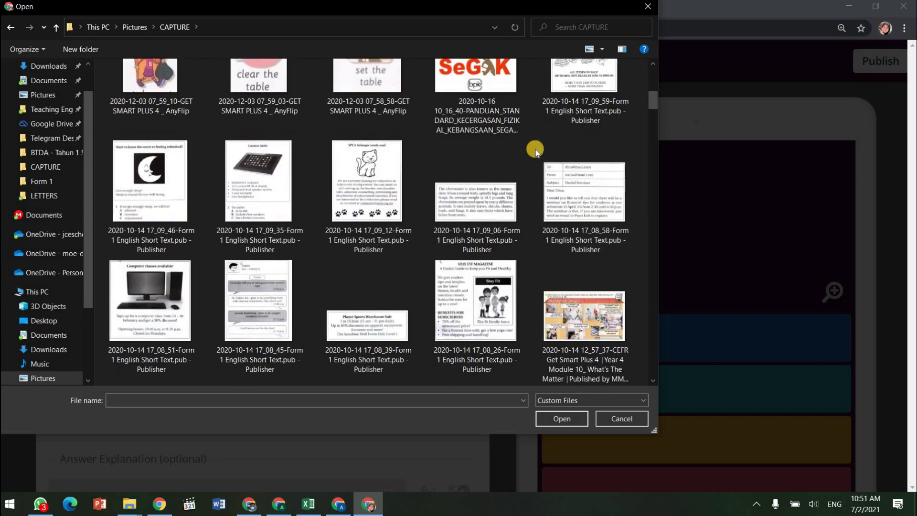
{"action": "scroll", "coordinate": [533, 153], "scroll_direction": "down", "scroll_amount": 10}
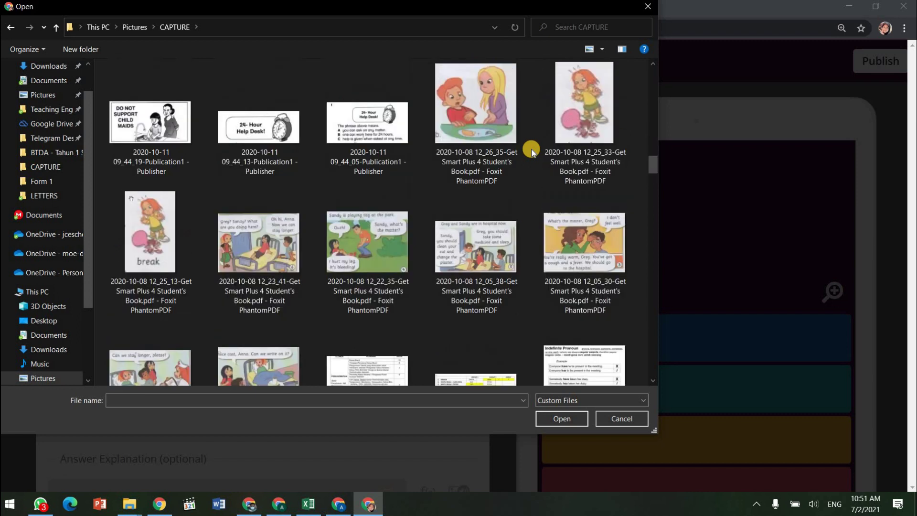
{"action": "scroll", "coordinate": [534, 152], "scroll_direction": "down", "scroll_amount": 10}
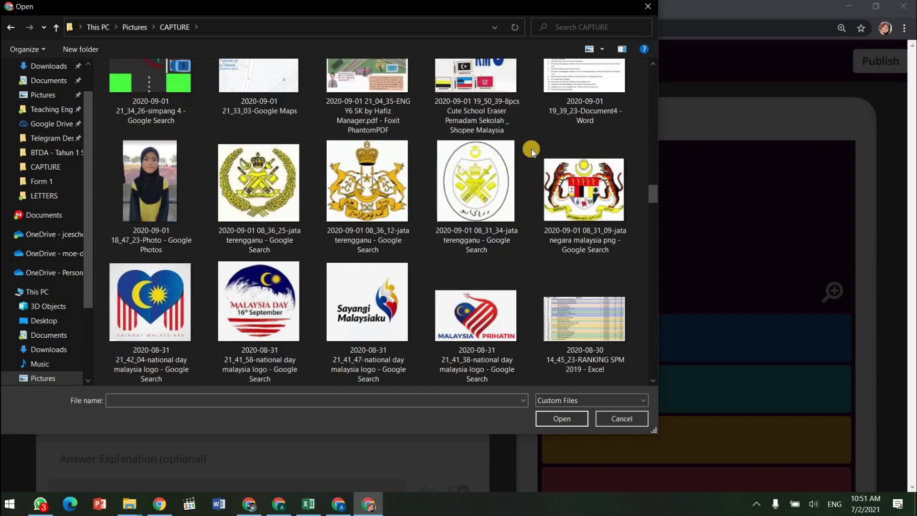
{"action": "scroll", "coordinate": [532, 152], "scroll_direction": "down", "scroll_amount": 2}
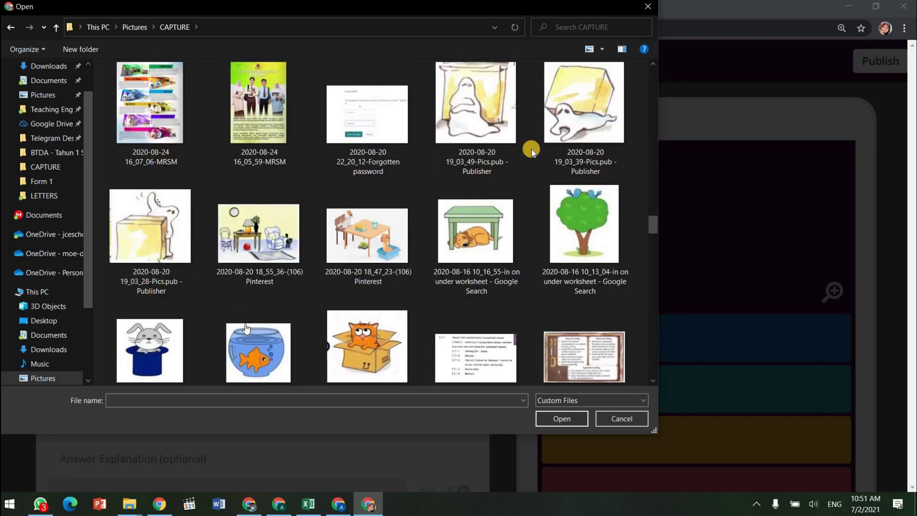
{"action": "scroll", "coordinate": [532, 152], "scroll_direction": "up", "scroll_amount": 4}
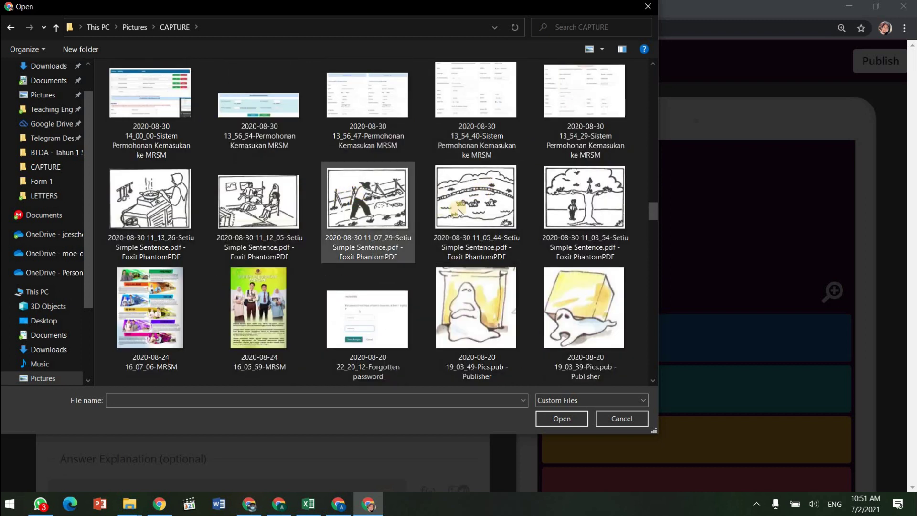
{"action": "double_click", "coordinate": [474, 206]}
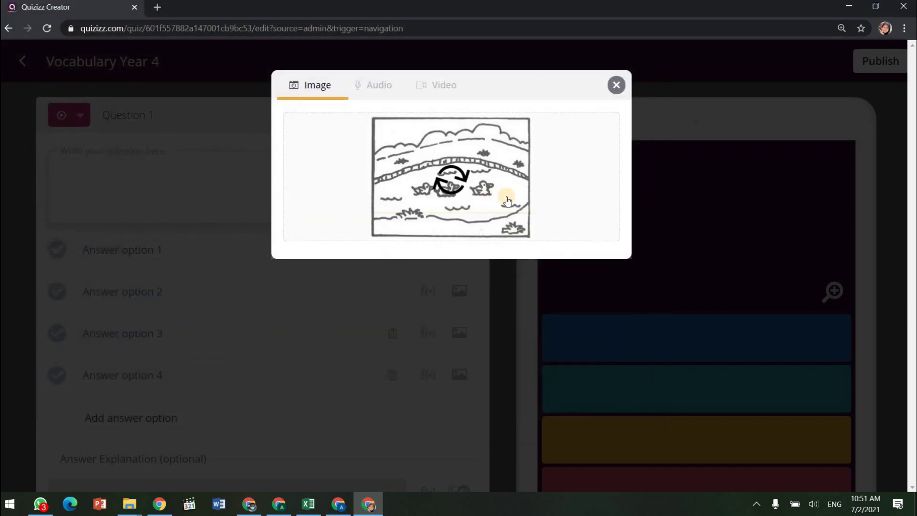
- Accept the picture and enter the question 'Choose the right sentence'
{"action": "left_click", "coordinate": [609, 270]}
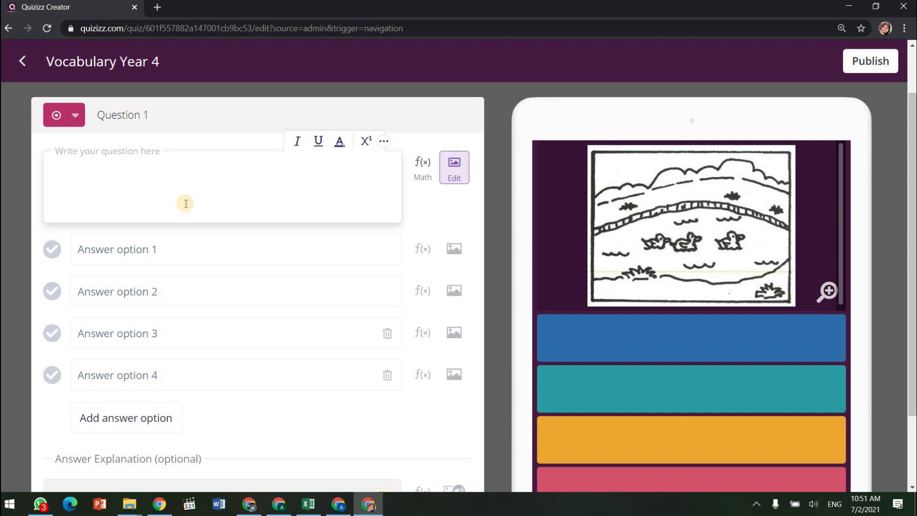
{"action": "type", "text": "Choose the rig"}
{"action": "type", "text": "t sentence"}
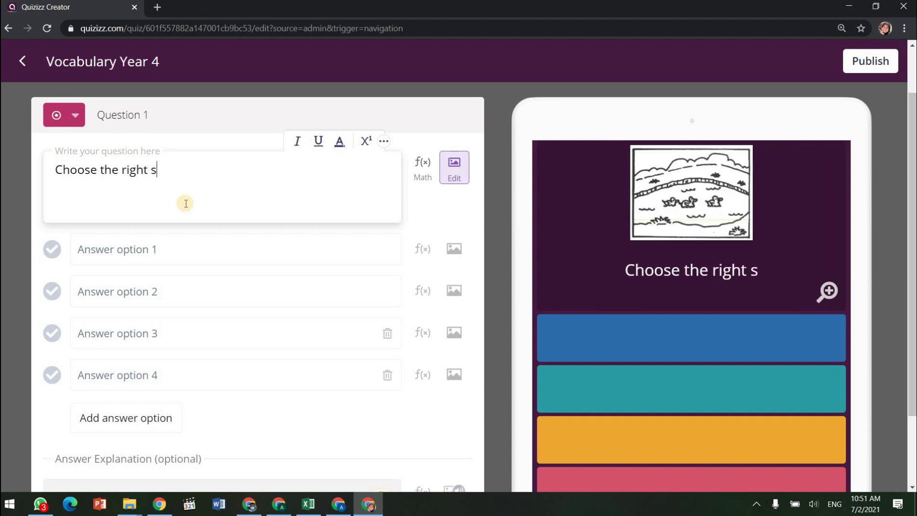
- Add answers about many ducks, birds and elephants, mark 'There are many ducks' correct, and save
{"action": "left_click", "coordinate": [188, 254]}
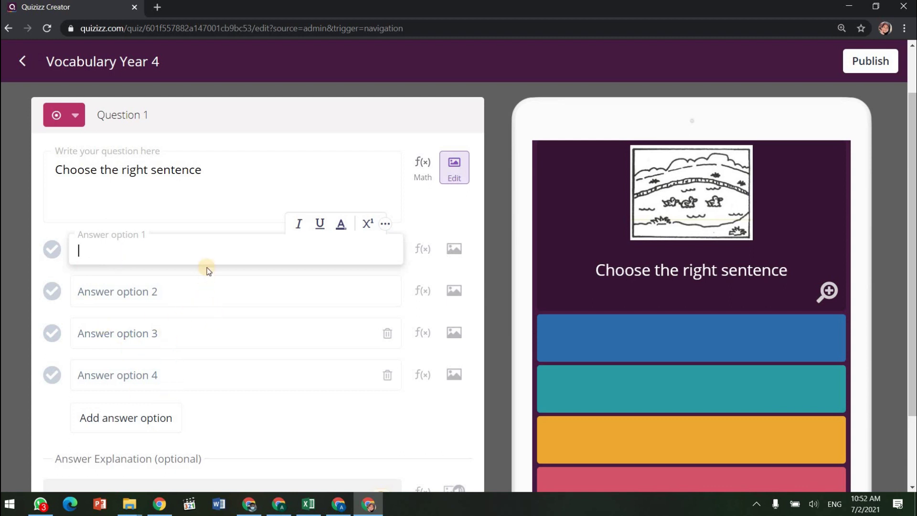
{"action": "type", "text": "her"}
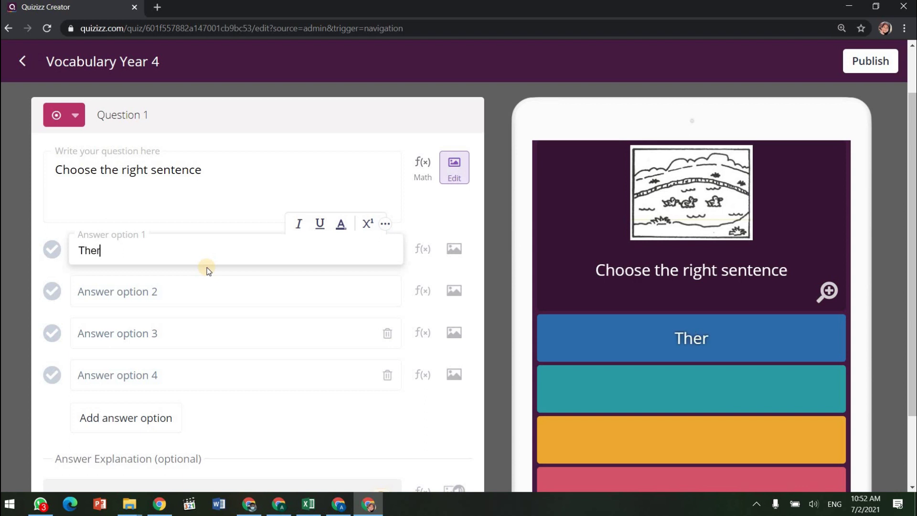
{"action": "type", "text": "e are many ducks"}
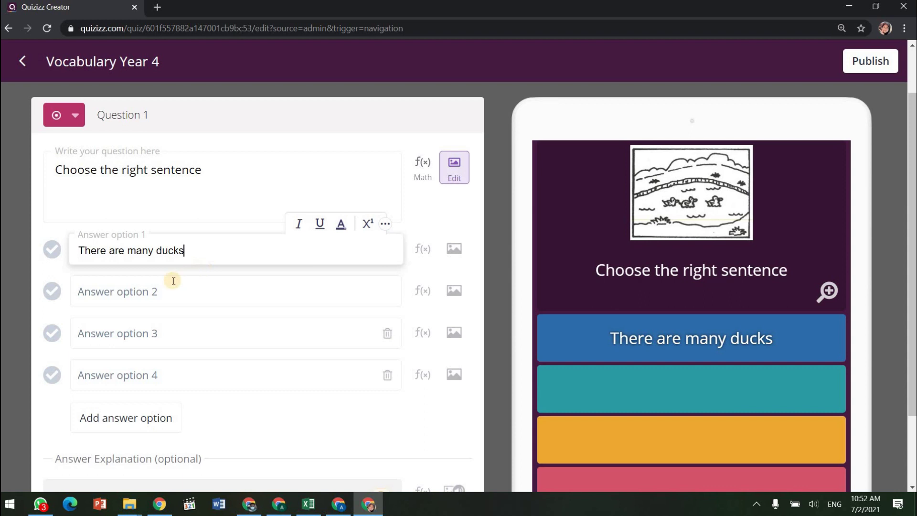
{"action": "left_click", "coordinate": [97, 293]}
{"action": "type", "text": "There are many birds"}
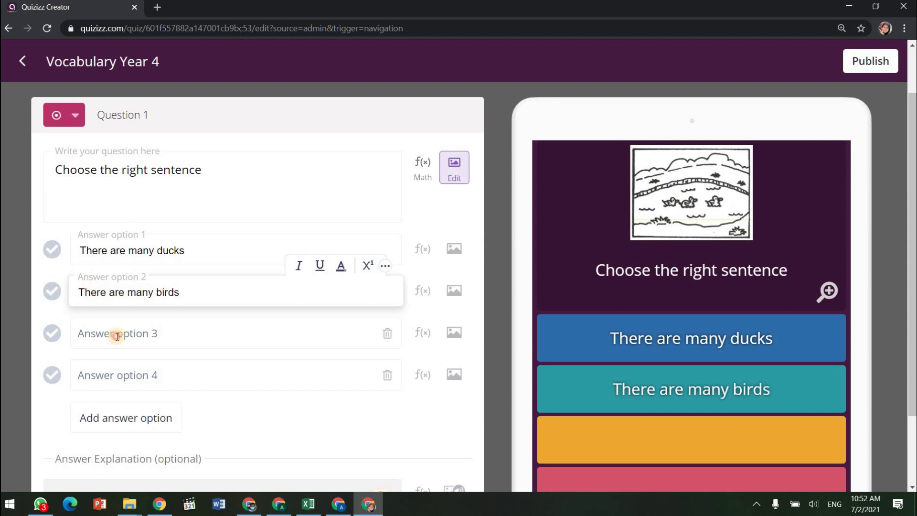
{"action": "left_click", "coordinate": [117, 335]}
{"action": "type", "text": "There are"}
{"action": "key", "text": "BackSpace"}
{"action": "type", "text": "re many"}
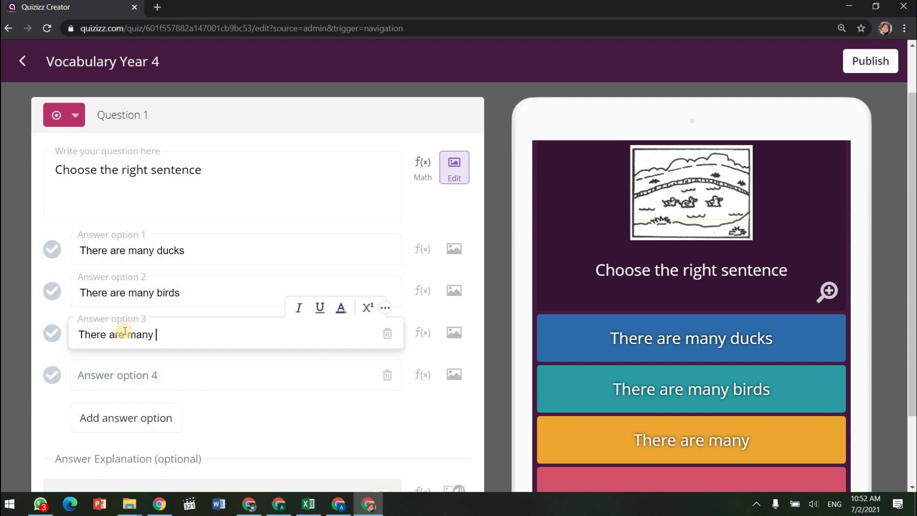
{"action": "type", "text": " elephants"}
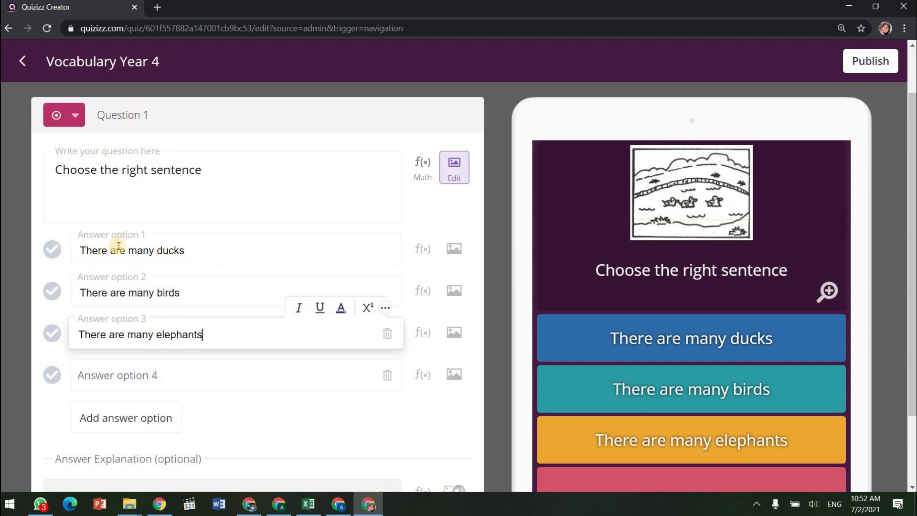
{"action": "left_click", "coordinate": [53, 249]}
{"action": "scroll", "coordinate": [276, 283], "scroll_direction": "down", "scroll_amount": 2}
{"action": "left_click", "coordinate": [438, 477]}
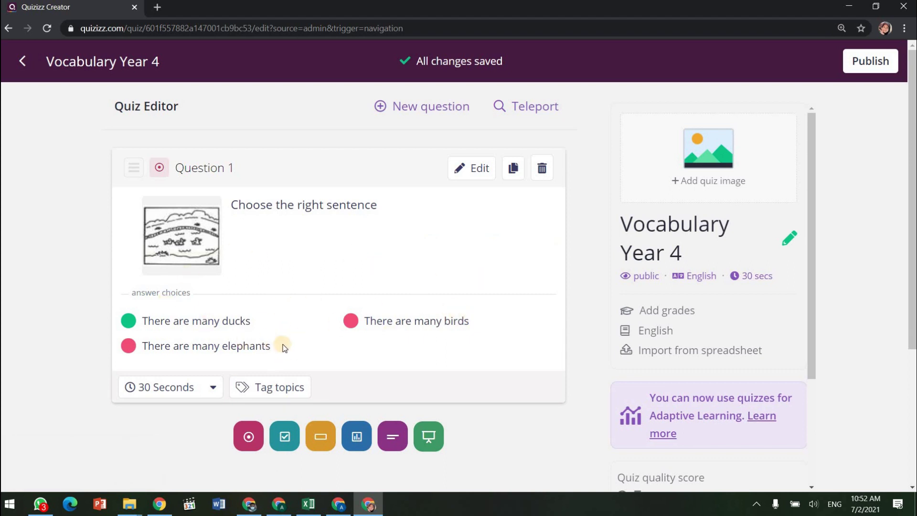
- Add a multiple-choice Question 2, then open and cancel its image file picker
{"action": "left_click_drag", "start_coordinate": [191, 346], "coordinate": [323, 348]}
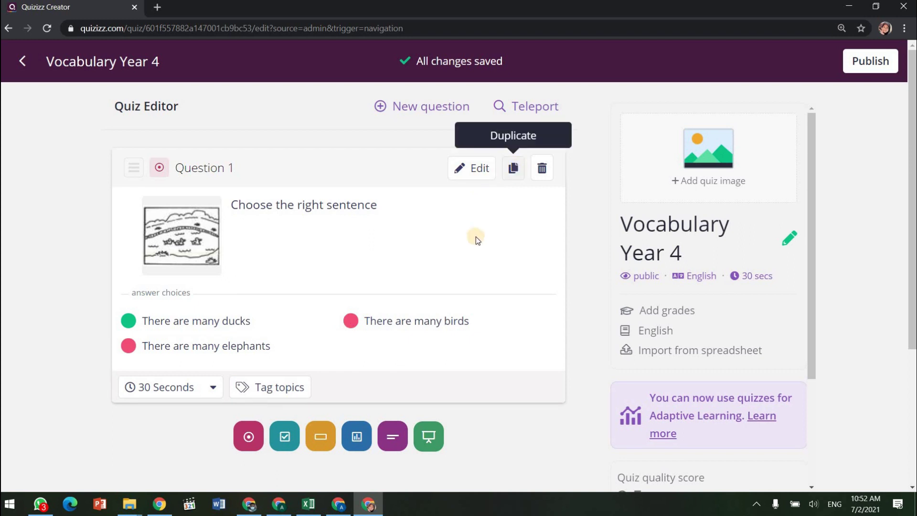
{"action": "scroll", "coordinate": [369, 324], "scroll_direction": "down", "scroll_amount": 1}
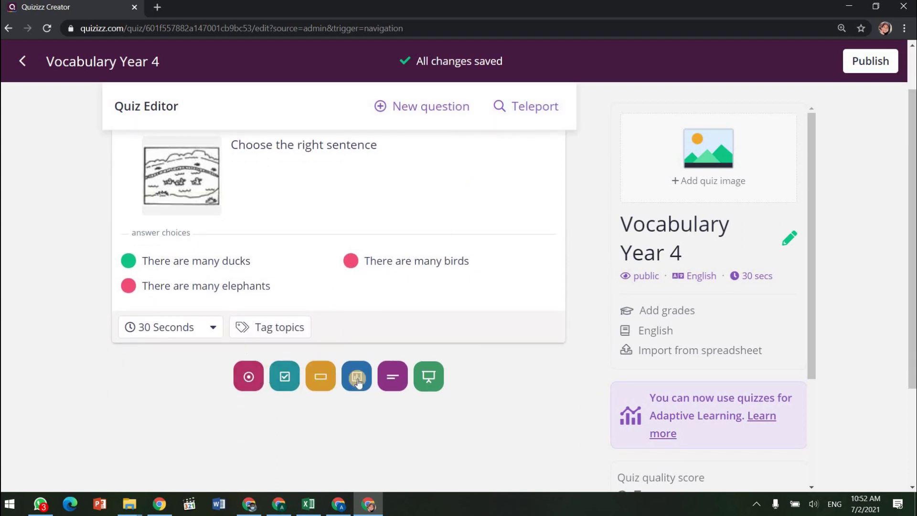
{"action": "left_click", "coordinate": [249, 380]}
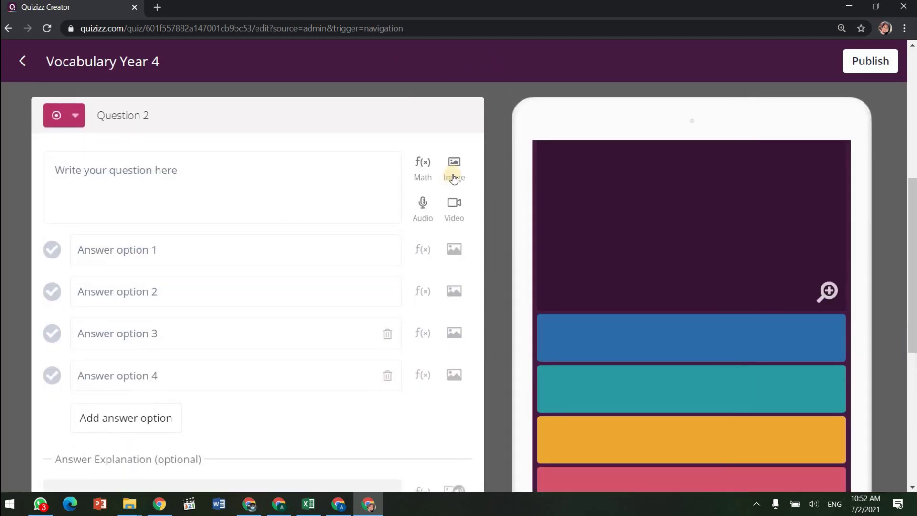
{"action": "left_click", "coordinate": [455, 170]}
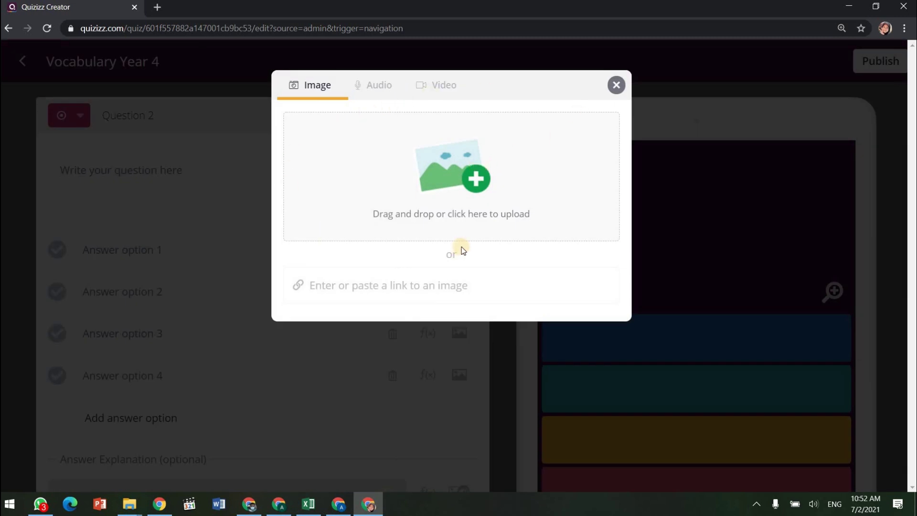
{"action": "left_click", "coordinate": [435, 161]}
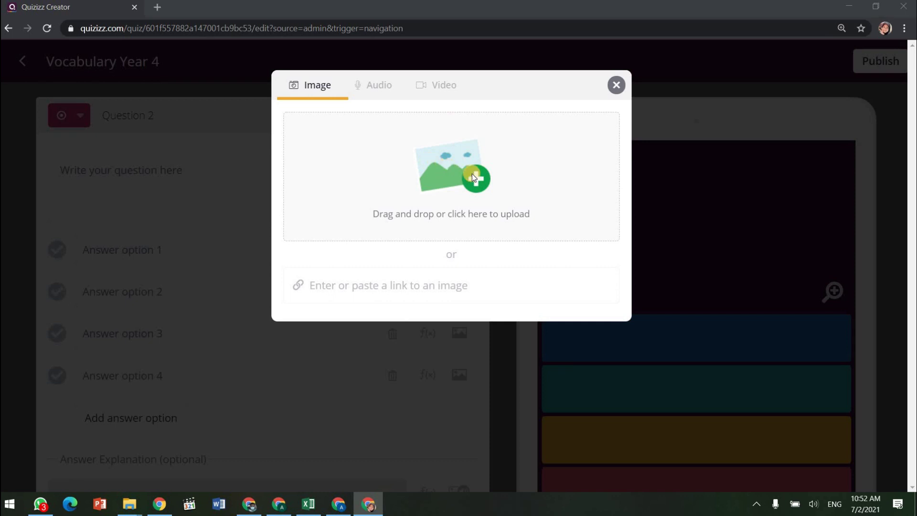
{"action": "scroll", "coordinate": [494, 176], "scroll_direction": "up", "scroll_amount": 5}
{"action": "scroll", "coordinate": [493, 175], "scroll_direction": "up", "scroll_amount": 3}
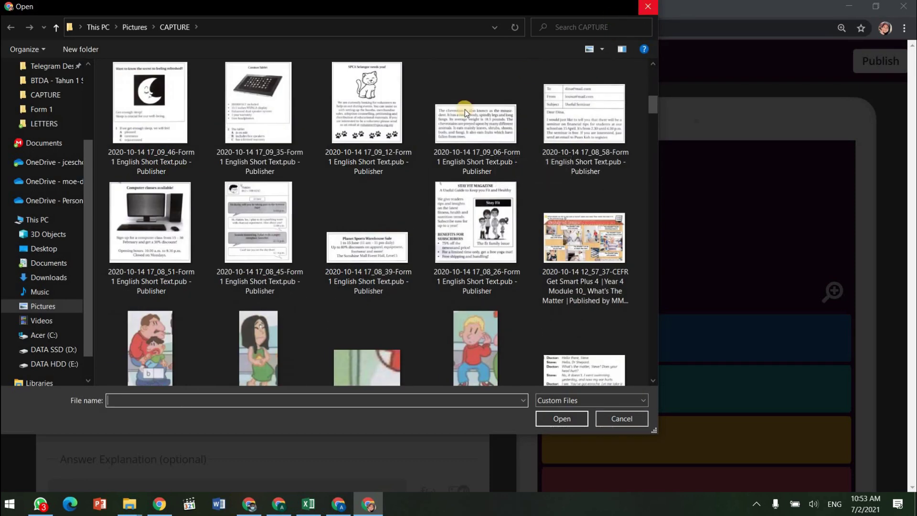
{"action": "left_click", "coordinate": [651, 8]}
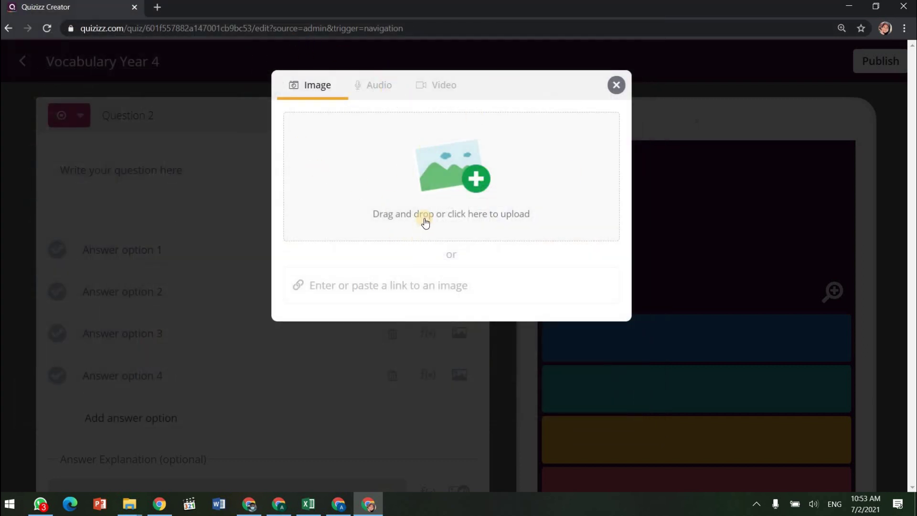
- Search Google Images for animated elephants and copy the grey cartoon elephant's image address
{"action": "left_click", "coordinate": [156, 9]}
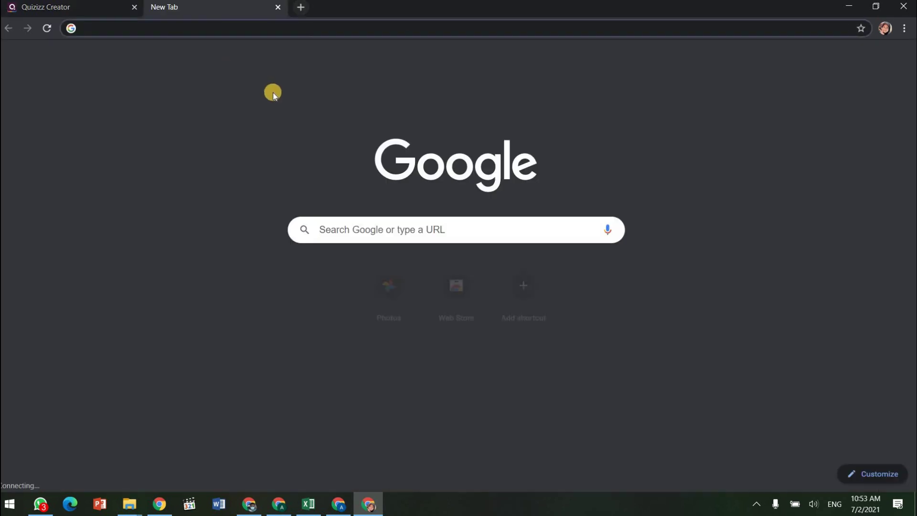
{"action": "type", "text": "elep"}
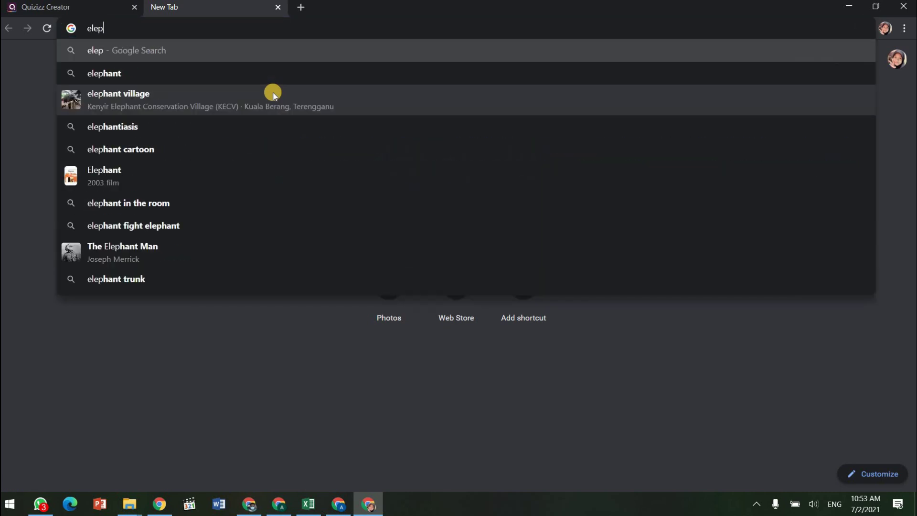
{"action": "key", "text": "Down"}
{"action": "key", "text": "Return"}
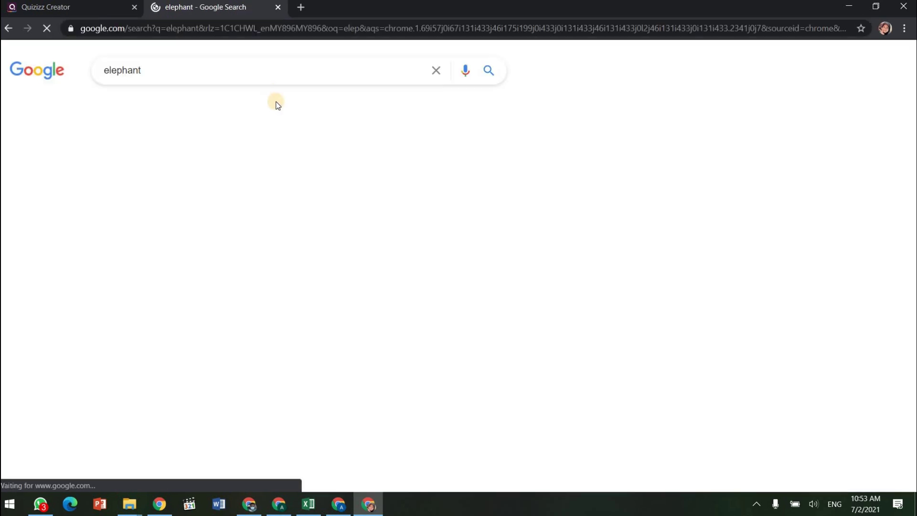
{"action": "left_click", "coordinate": [168, 111]}
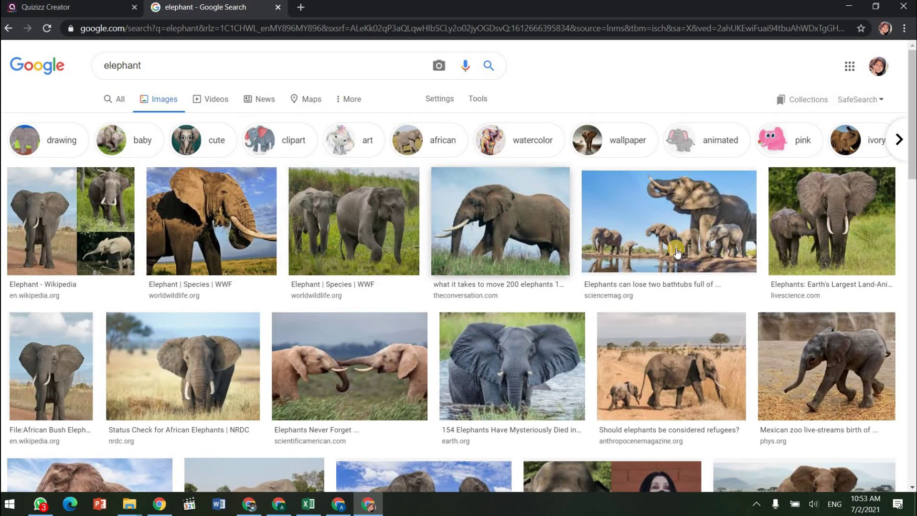
{"action": "left_click", "coordinate": [593, 211]}
{"action": "left_click", "coordinate": [705, 139]}
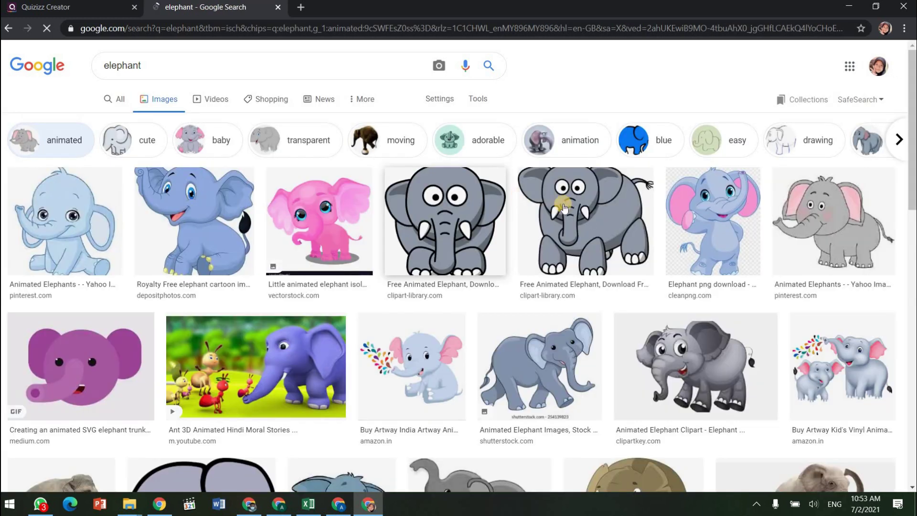
{"action": "left_click", "coordinate": [807, 227]}
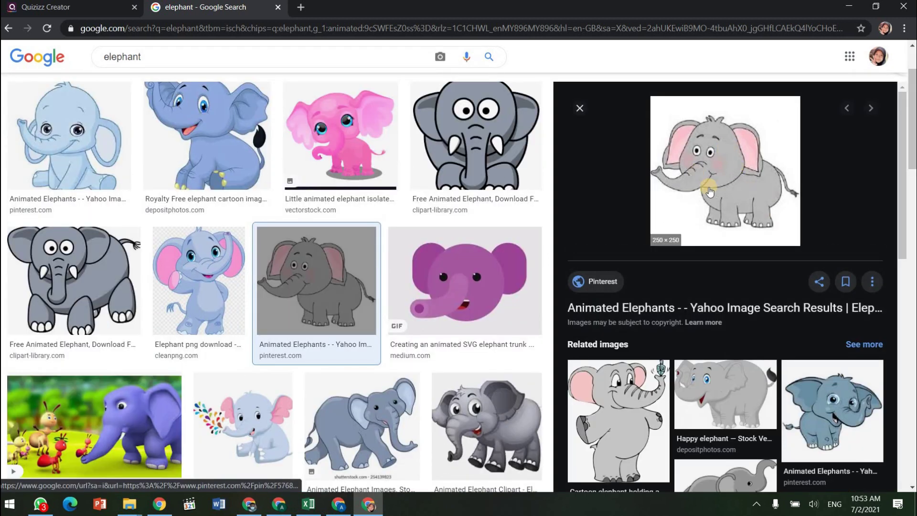
{"action": "right_click", "coordinate": [718, 164]}
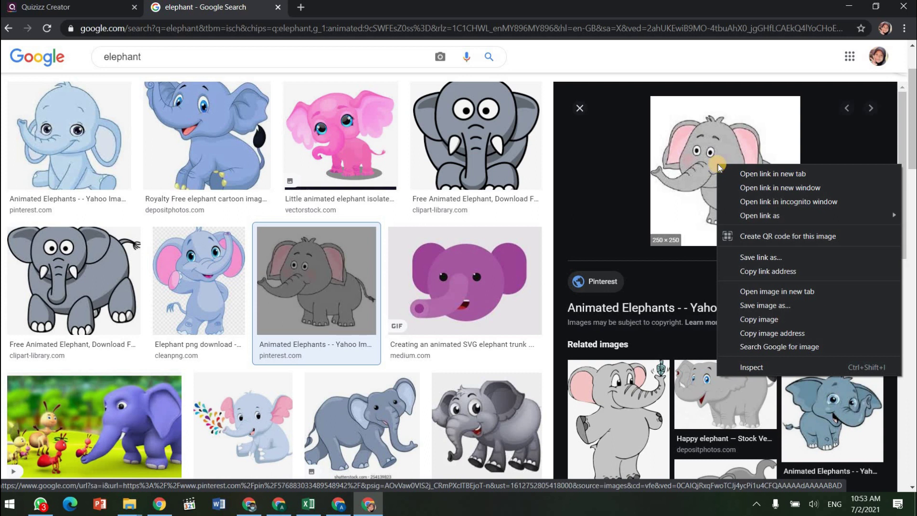
{"action": "left_click", "coordinate": [794, 334]}
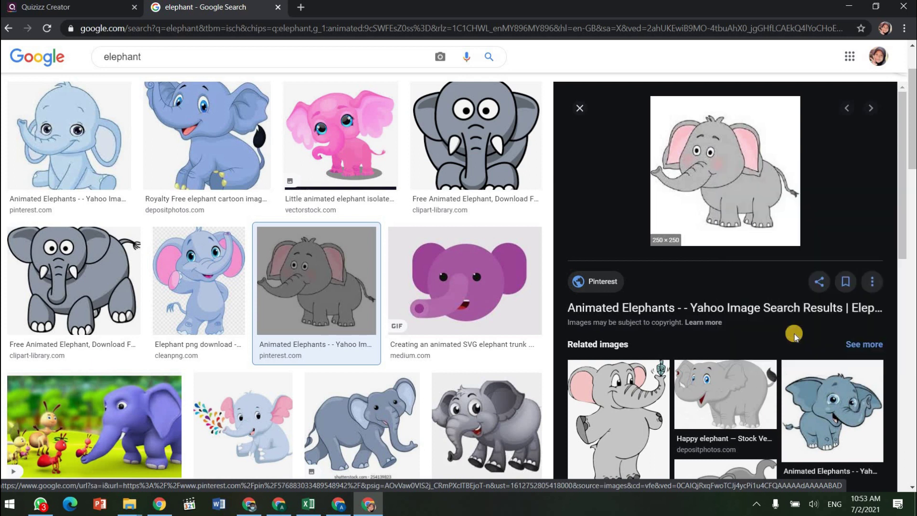
- Paste the elephant image link as Question 2's picture
{"action": "left_click", "coordinate": [99, 9]}
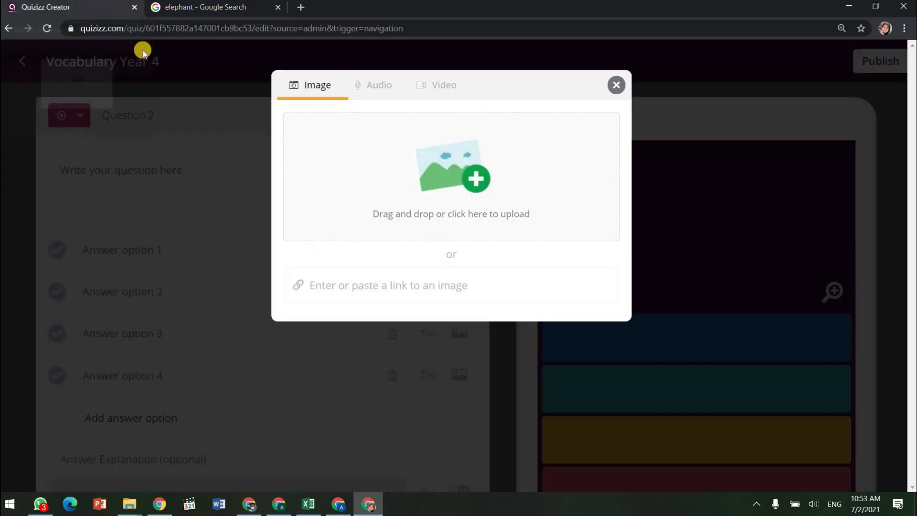
{"action": "right_click", "coordinate": [349, 287]}
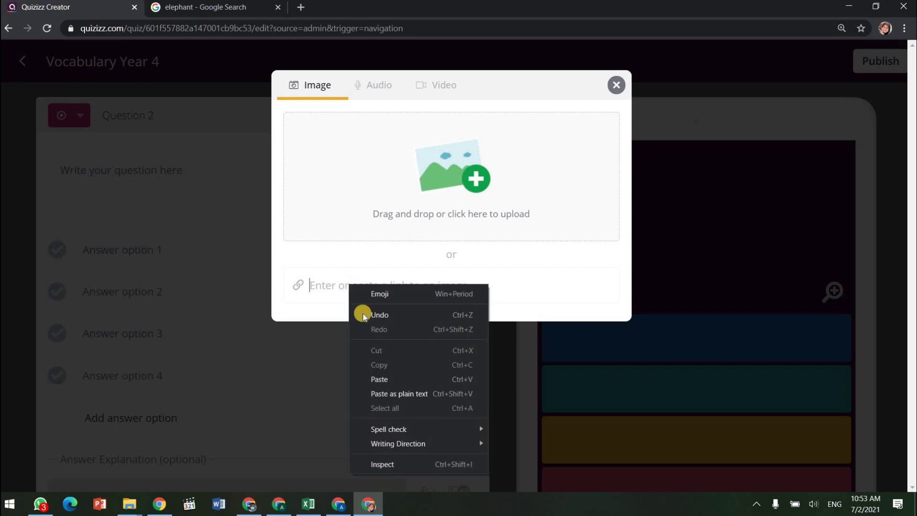
{"action": "left_click", "coordinate": [395, 380]}
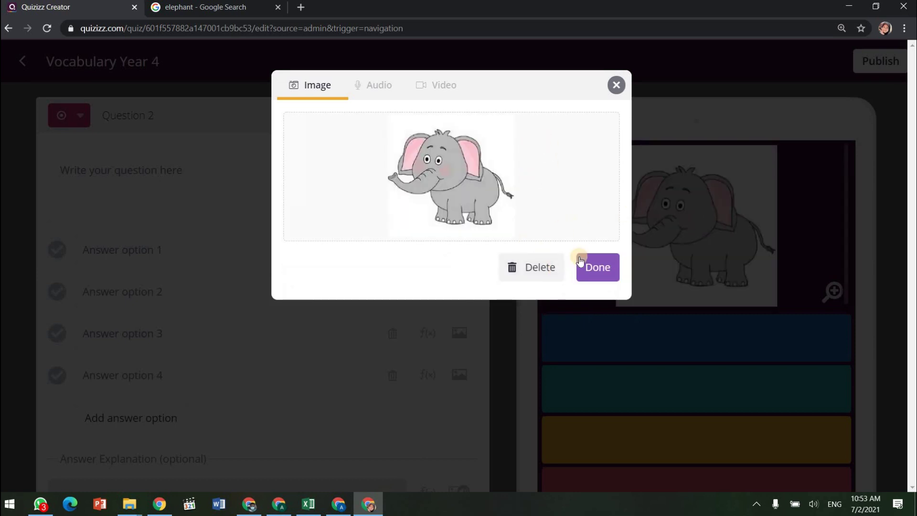
{"action": "left_click", "coordinate": [610, 271]}
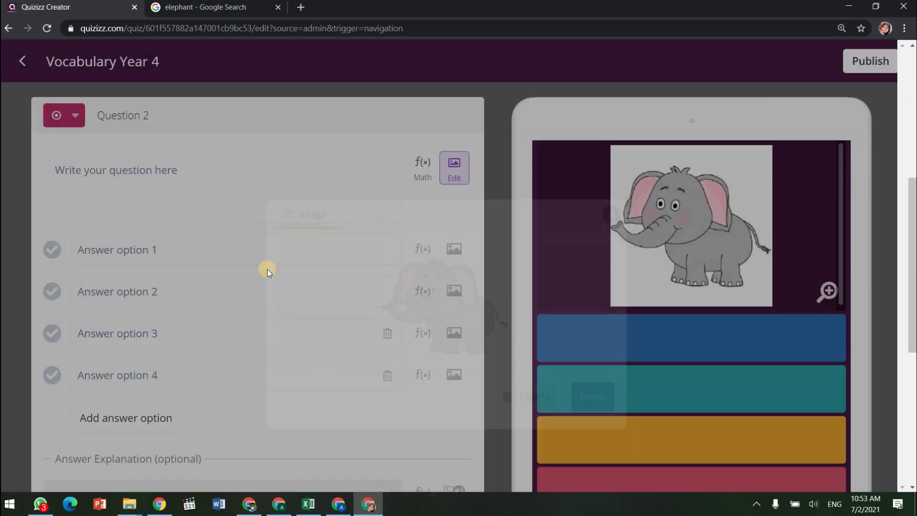
- Enter answers elephant, bird and duck, mark elephant correct, and save Question 2
{"action": "left_click", "coordinate": [274, 252]}
{"action": "type", "text": "elephant"}
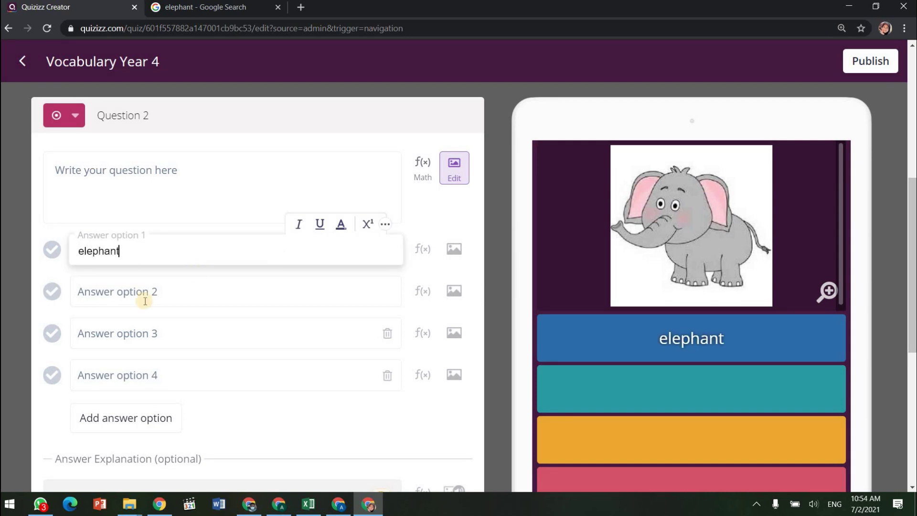
{"action": "left_click", "coordinate": [149, 299]}
{"action": "type", "text": "bird"}
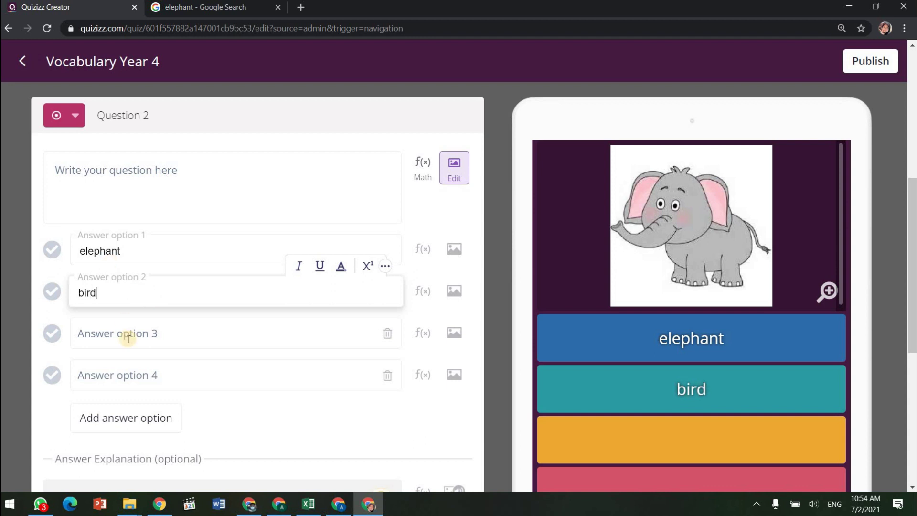
{"action": "left_click", "coordinate": [135, 333]}
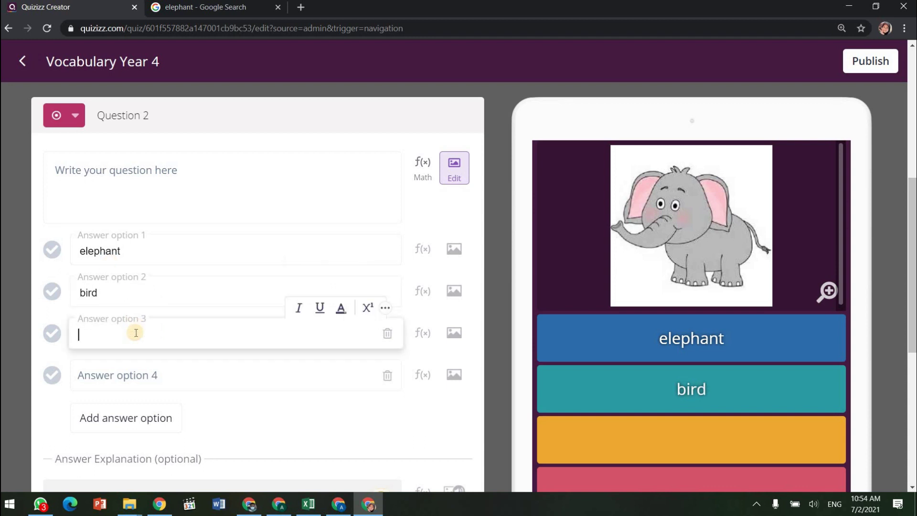
{"action": "type", "text": "duck"}
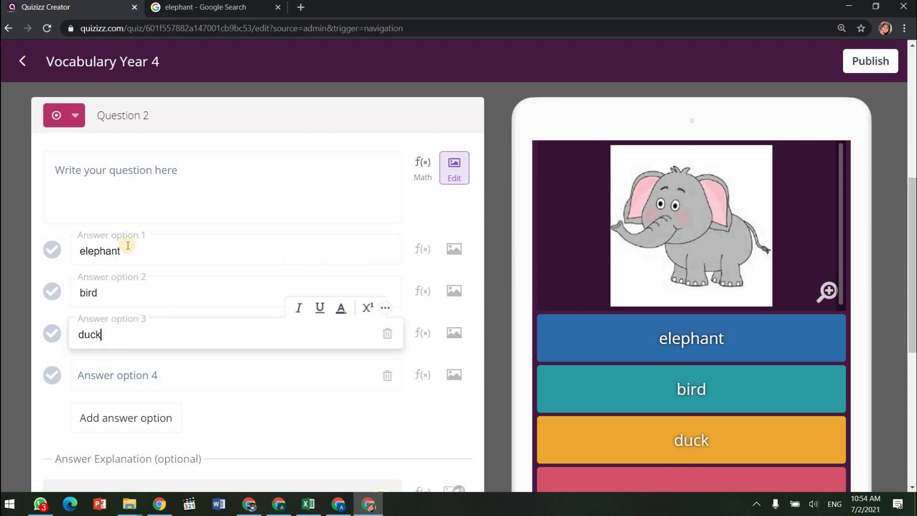
{"action": "left_click", "coordinate": [57, 253]}
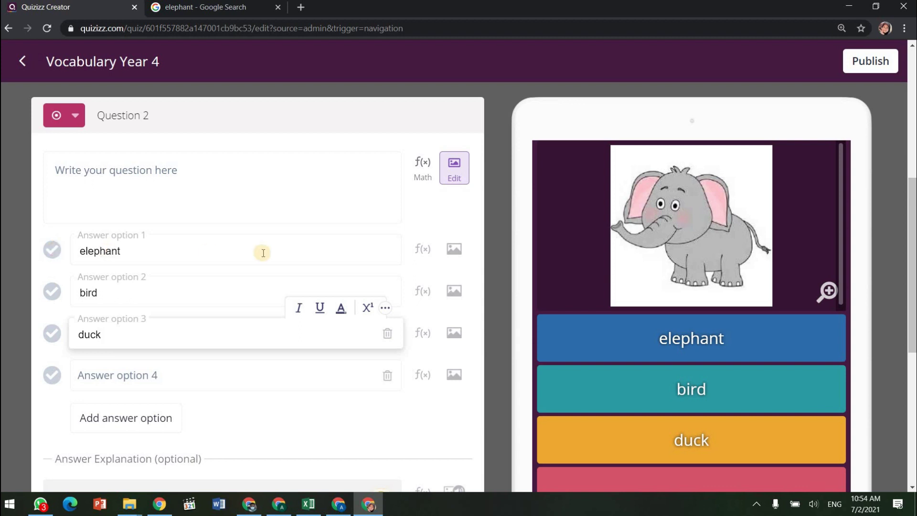
{"action": "scroll", "coordinate": [455, 332], "scroll_direction": "down", "scroll_amount": 5}
{"action": "left_click", "coordinate": [457, 331]}
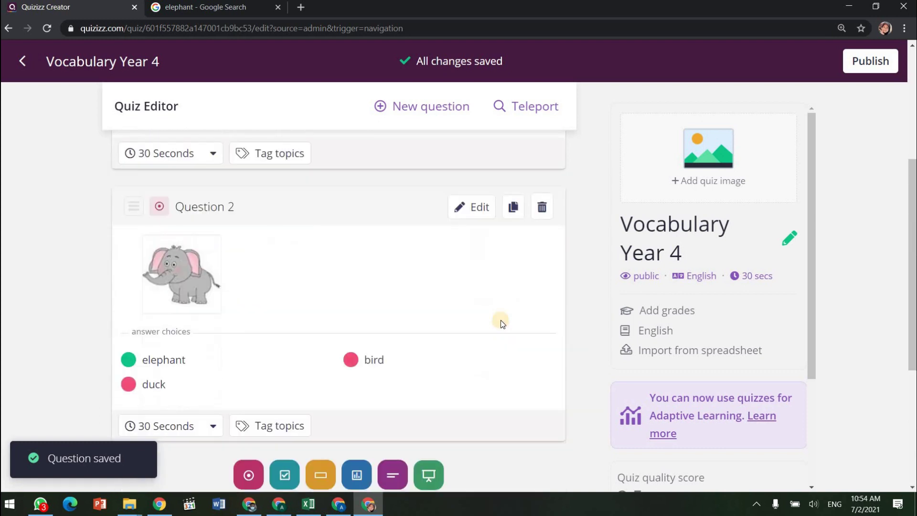
- Set the fishbowl picture as the quiz's cover image
{"action": "scroll", "coordinate": [500, 320], "scroll_direction": "up", "scroll_amount": 5}
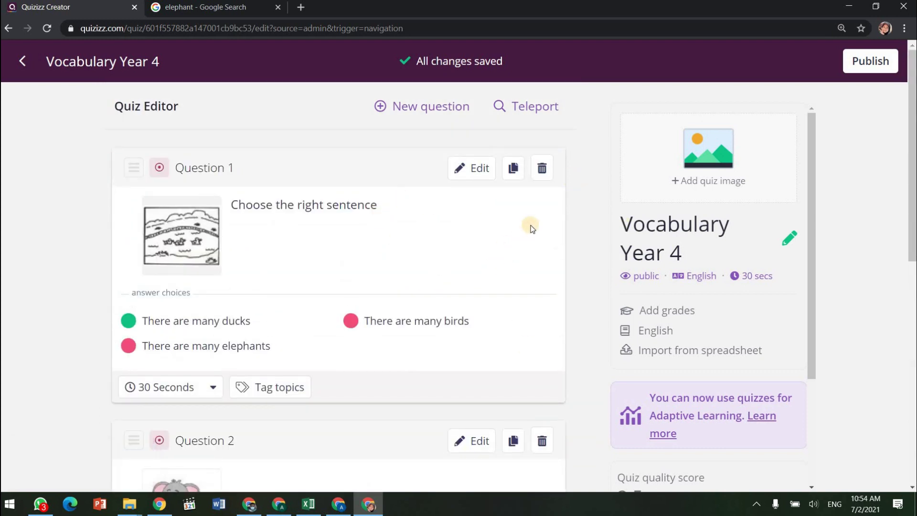
{"action": "left_click", "coordinate": [715, 157]}
{"action": "left_click", "coordinate": [468, 191]}
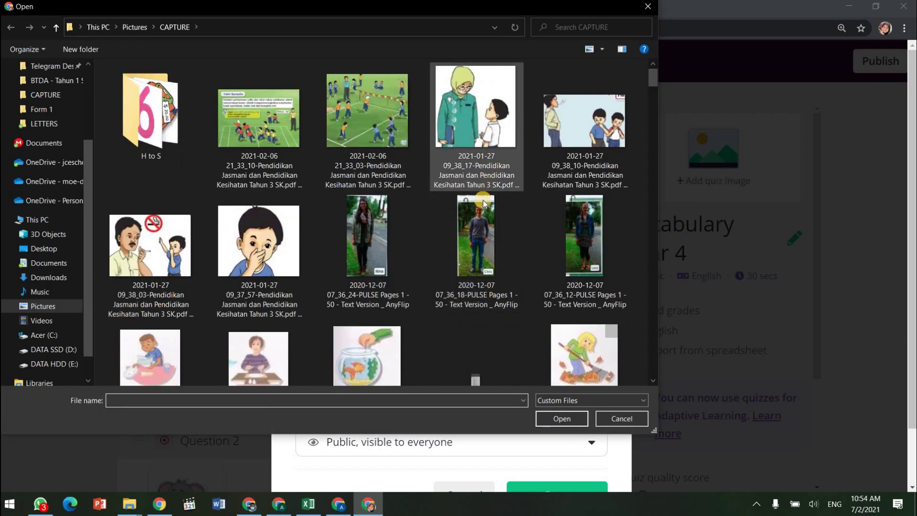
{"action": "scroll", "coordinate": [486, 191], "scroll_direction": "down", "scroll_amount": 5}
{"action": "double_click", "coordinate": [358, 102]}
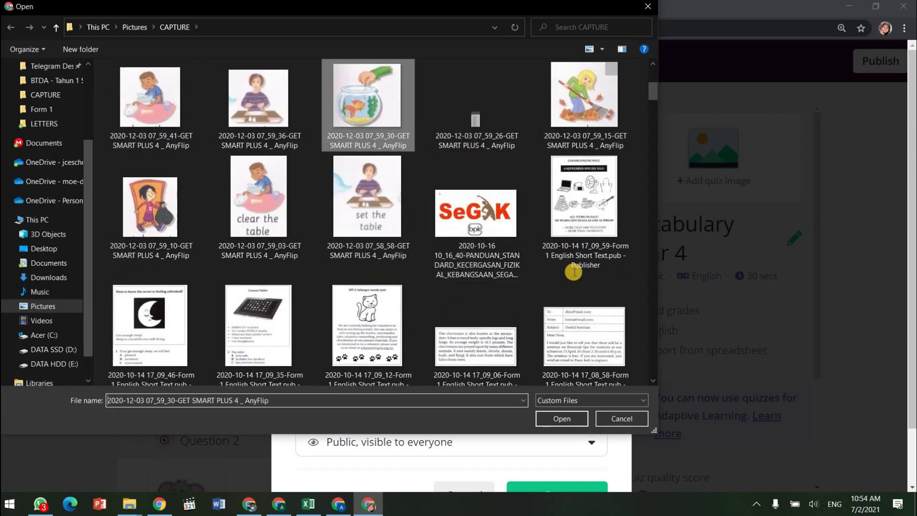
- Set the quiz grade range from 1st to 7th grade
{"action": "scroll", "coordinate": [392, 328], "scroll_direction": "down", "scroll_amount": 1}
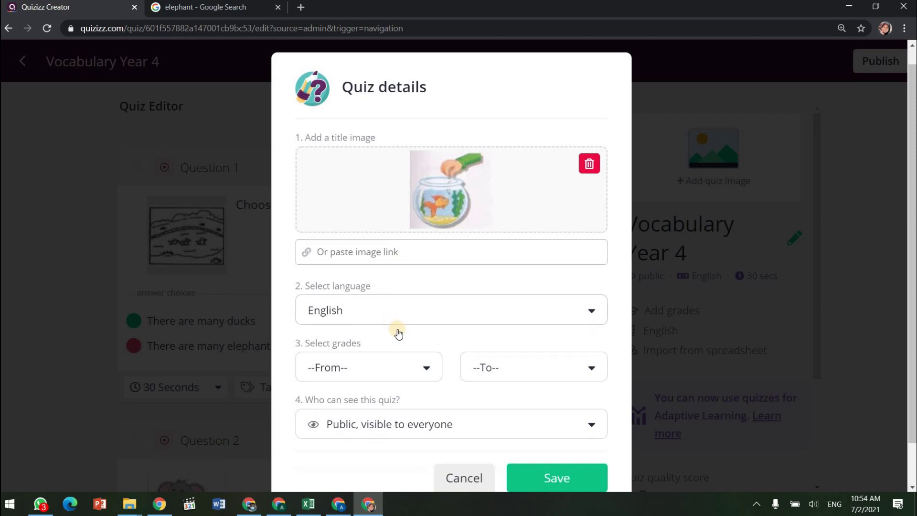
{"action": "left_click", "coordinate": [389, 335]}
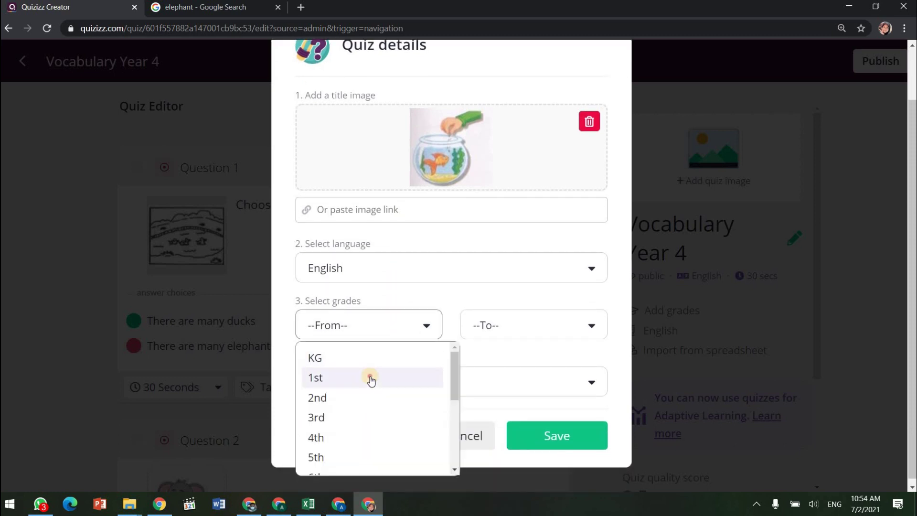
{"action": "left_click", "coordinate": [378, 378]}
{"action": "left_click", "coordinate": [502, 325]}
{"action": "scroll", "coordinate": [502, 381], "scroll_direction": "down", "scroll_amount": 3}
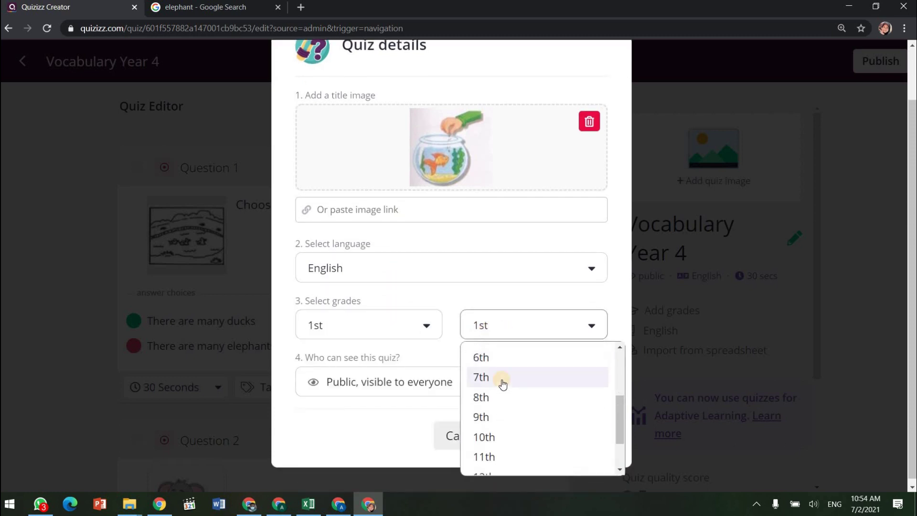
{"action": "left_click", "coordinate": [481, 377]}
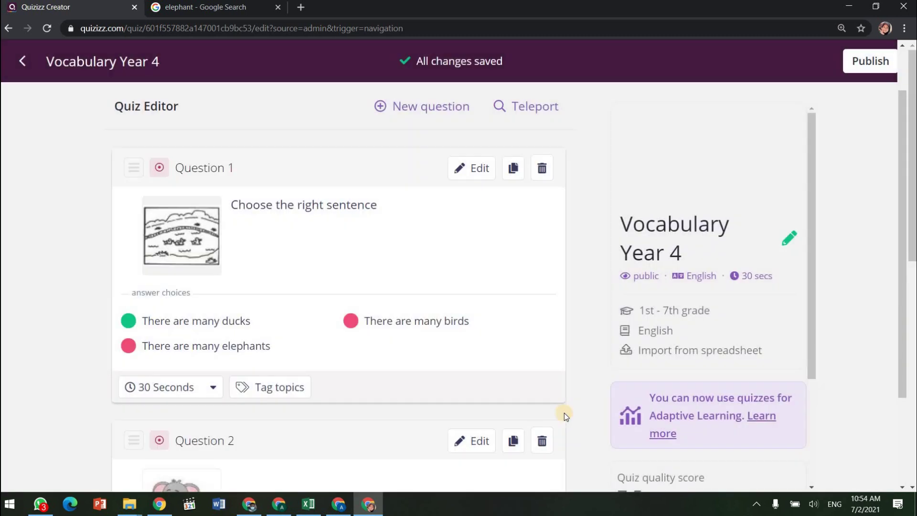
{"action": "scroll", "coordinate": [838, 251], "scroll_direction": "down", "scroll_amount": 5}
{"action": "scroll", "coordinate": [839, 251], "scroll_direction": "up", "scroll_amount": 5}
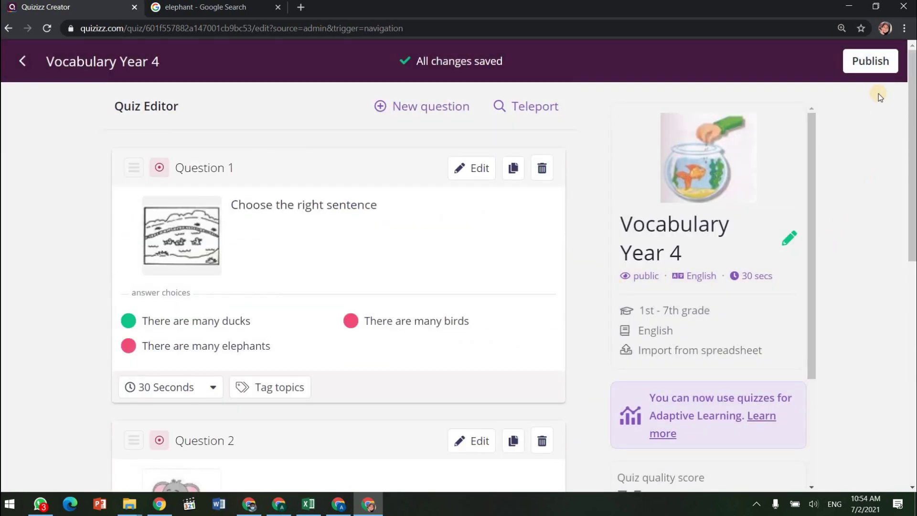
- Publish the quiz, select its public link in the Invite dialog, and close the dialog
{"action": "left_click", "coordinate": [871, 63]}
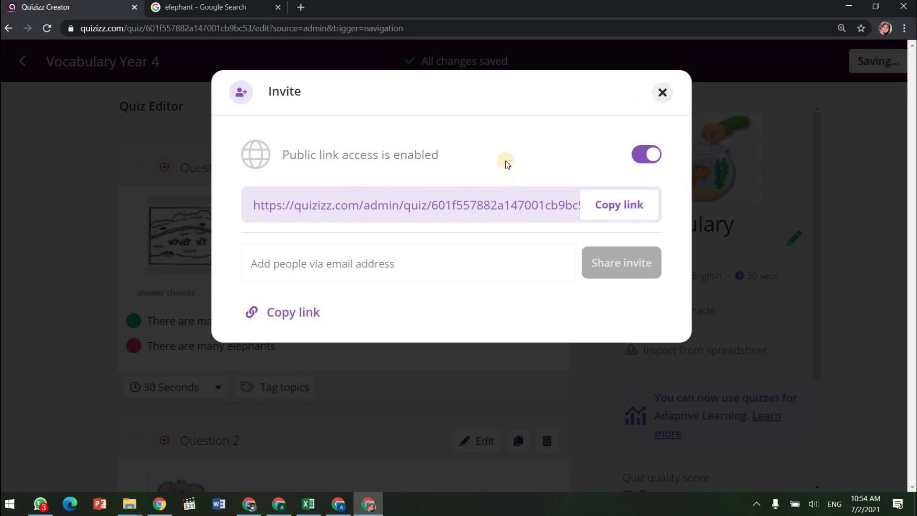
{"action": "left_click_drag", "start_coordinate": [557, 224], "coordinate": [324, 223]}
{"action": "left_click", "coordinate": [217, 203]}
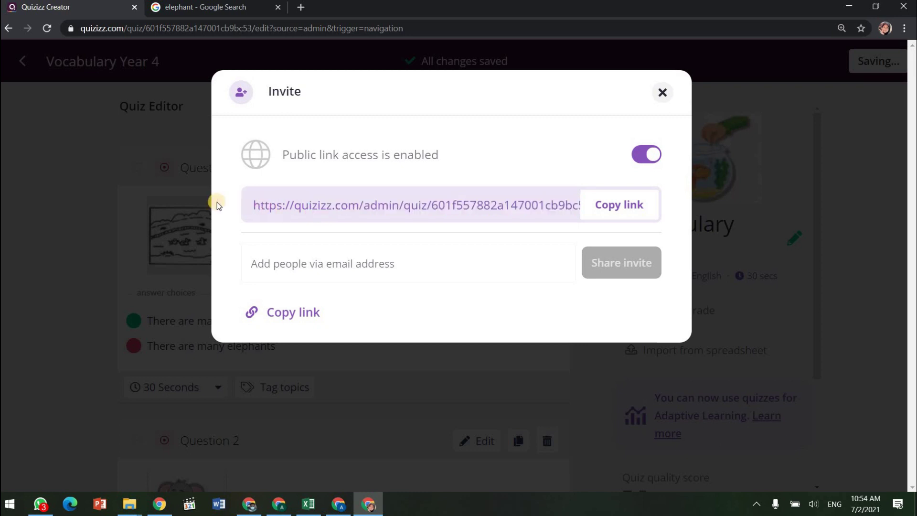
{"action": "left_click_drag", "start_coordinate": [272, 205], "coordinate": [685, 219]}
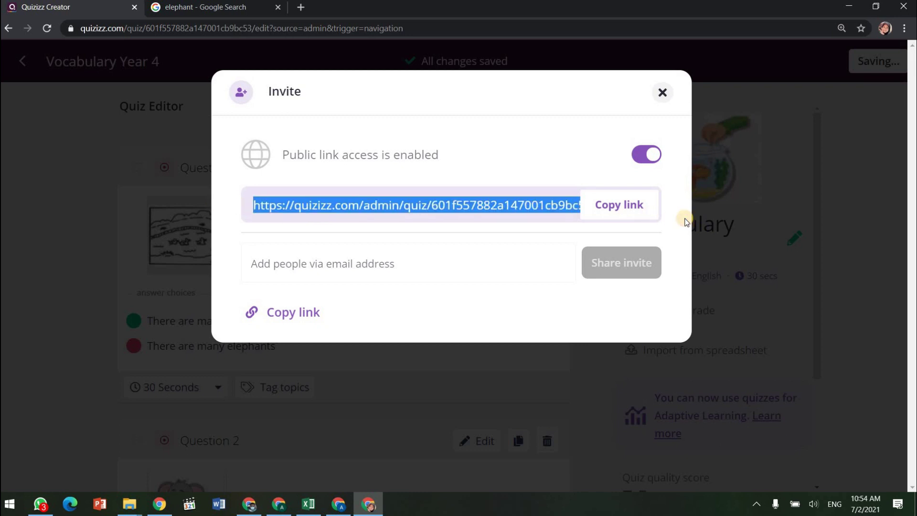
{"action": "left_click", "coordinate": [404, 205]}
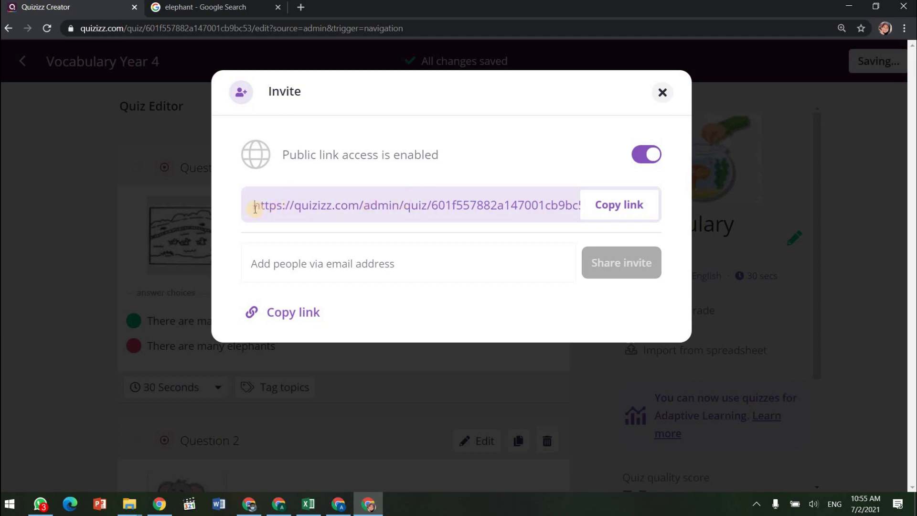
{"action": "left_click_drag", "start_coordinate": [281, 212], "coordinate": [587, 245]}
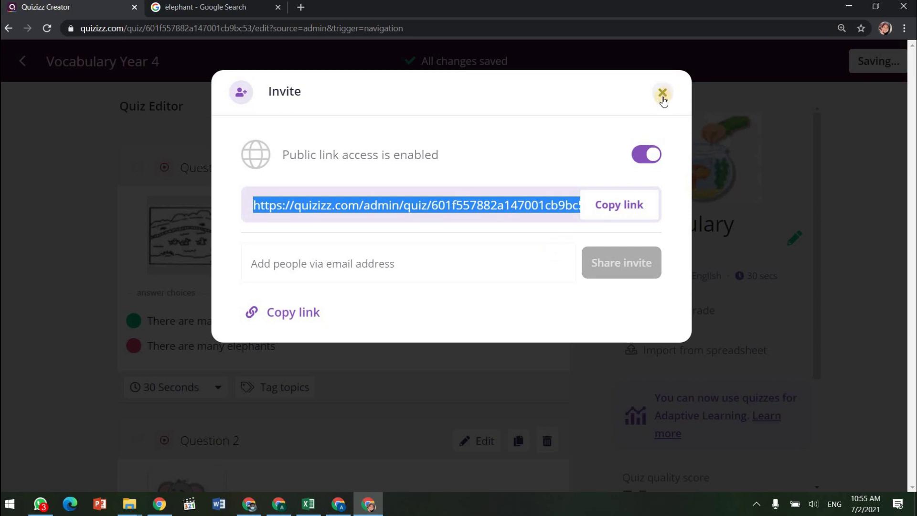
{"action": "left_click", "coordinate": [579, 107]}
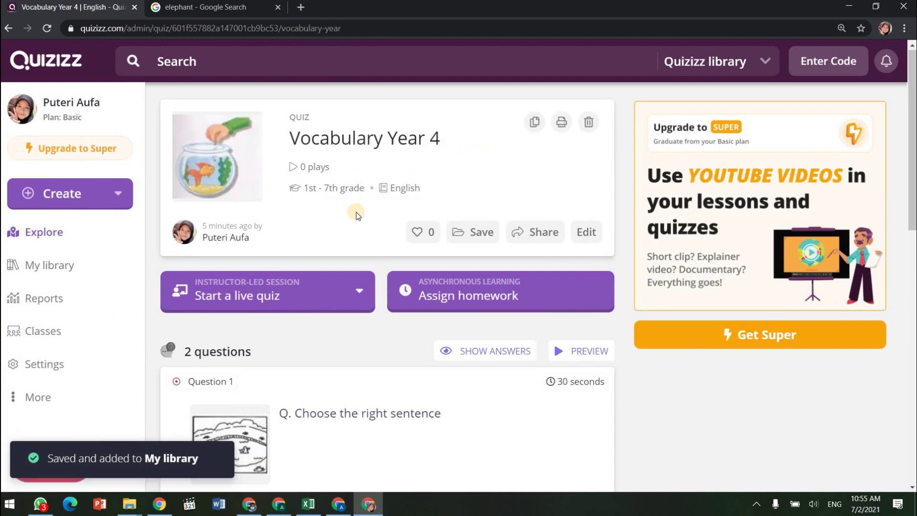
- Assign Vocabulary Year 4 as homework and pick Sunday, February 14 as the deadline
{"action": "scroll", "coordinate": [353, 211], "scroll_direction": "down", "scroll_amount": 4}
{"action": "scroll", "coordinate": [363, 232], "scroll_direction": "up", "scroll_amount": 2}
{"action": "scroll", "coordinate": [416, 316], "scroll_direction": "down", "scroll_amount": 5}
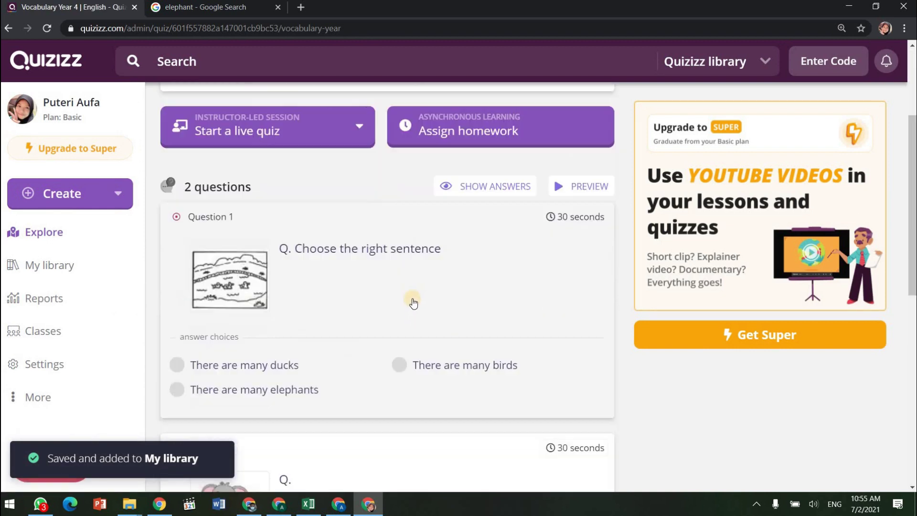
{"action": "scroll", "coordinate": [412, 289], "scroll_direction": "up", "scroll_amount": 5}
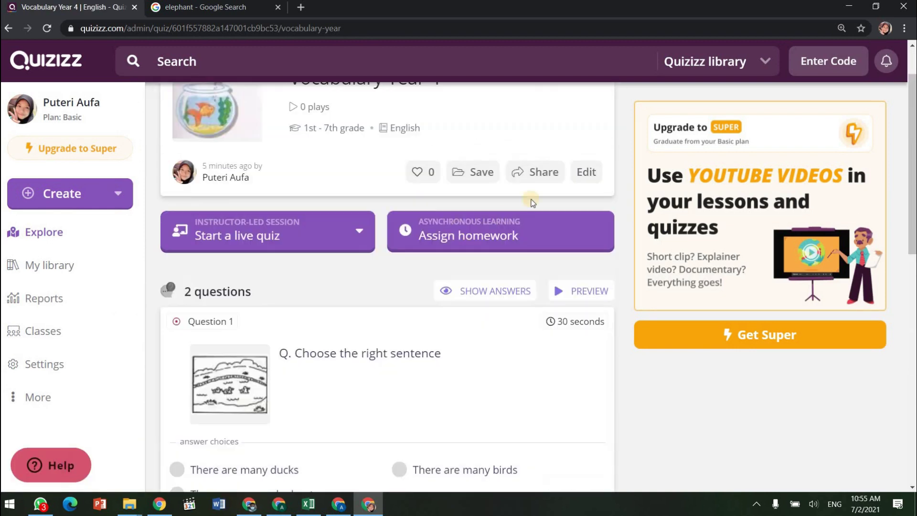
{"action": "left_click", "coordinate": [488, 237]}
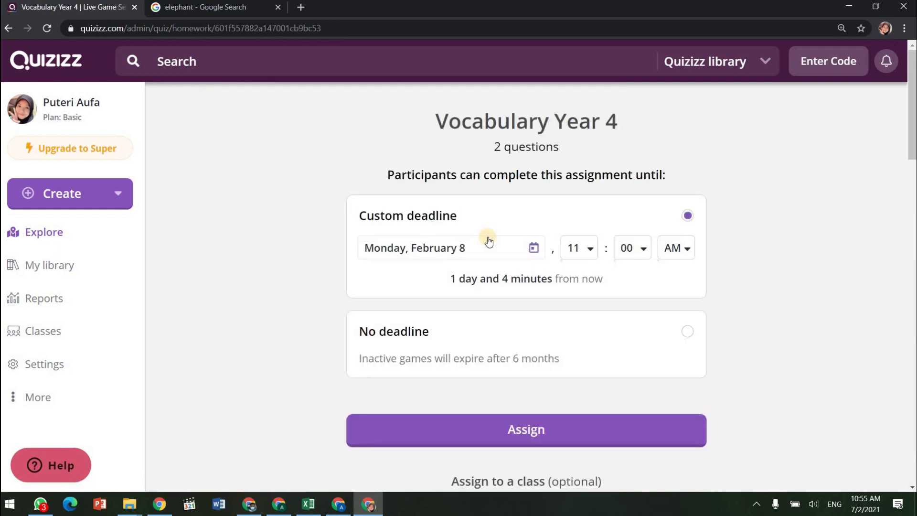
{"action": "scroll", "coordinate": [536, 246], "scroll_direction": "down", "scroll_amount": 1}
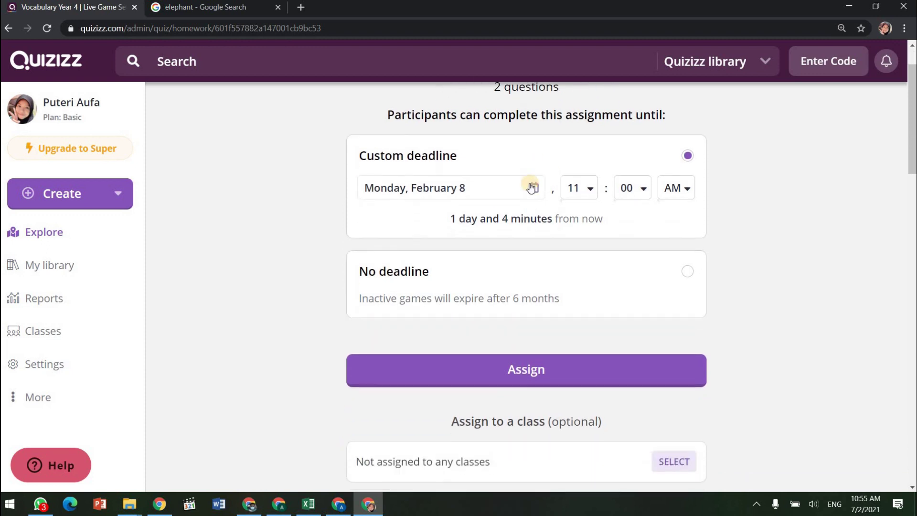
{"action": "left_click", "coordinate": [534, 187]}
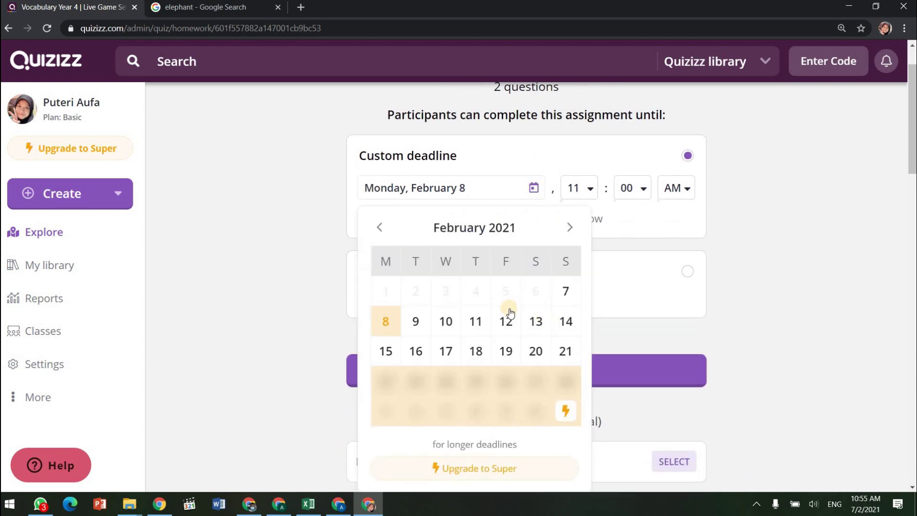
{"action": "left_click", "coordinate": [567, 324]}
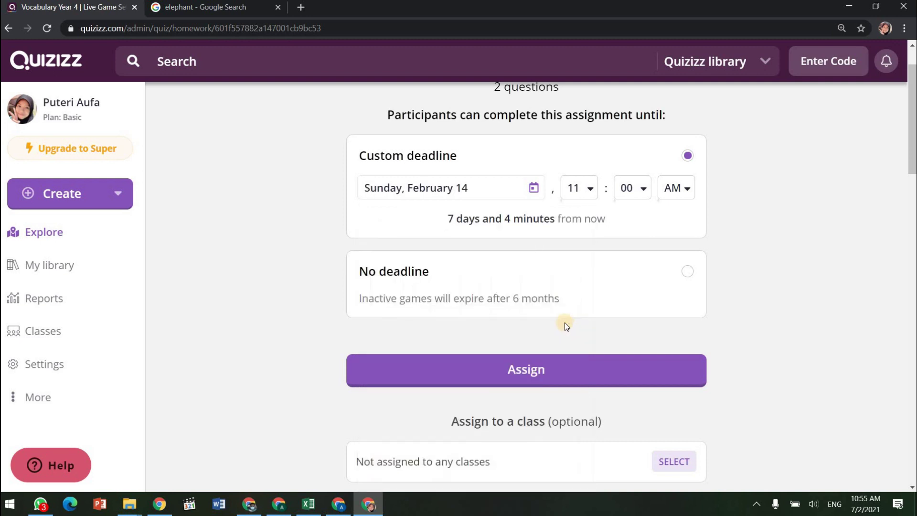
{"action": "scroll", "coordinate": [490, 241], "scroll_direction": "down", "scroll_amount": 2}
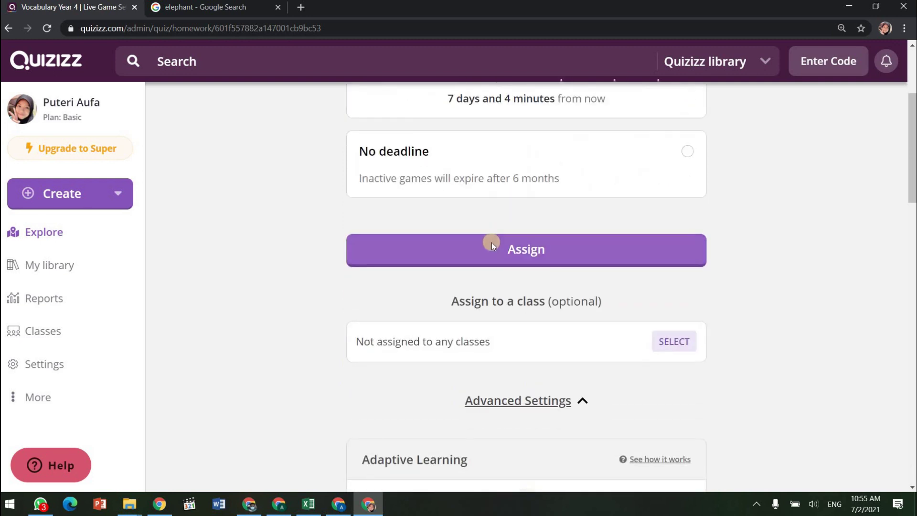
{"action": "scroll", "coordinate": [492, 243], "scroll_direction": "down", "scroll_amount": 7}
{"action": "scroll", "coordinate": [492, 239], "scroll_direction": "down", "scroll_amount": 3}
{"action": "scroll", "coordinate": [492, 241], "scroll_direction": "up", "scroll_amount": 3}
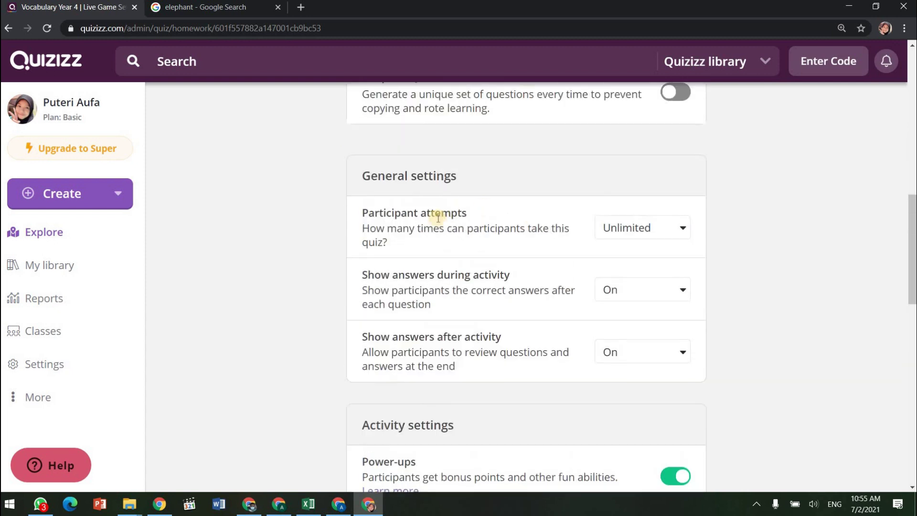
- Keep Unlimited attempts, show answers as Validate only during the activity, none afterward
{"action": "left_click", "coordinate": [638, 234]}
{"action": "left_click", "coordinate": [637, 231]}
{"action": "left_click_drag", "start_coordinate": [380, 281], "coordinate": [653, 293]}
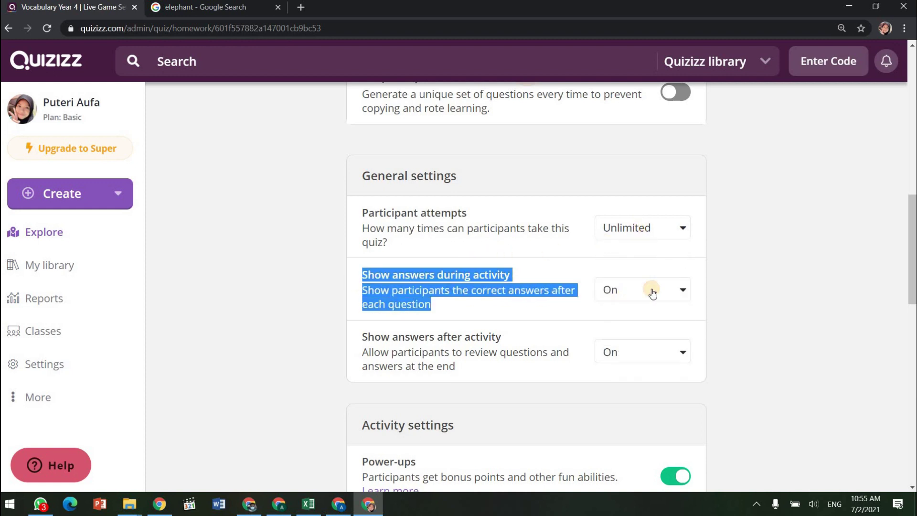
{"action": "left_click", "coordinate": [653, 292]}
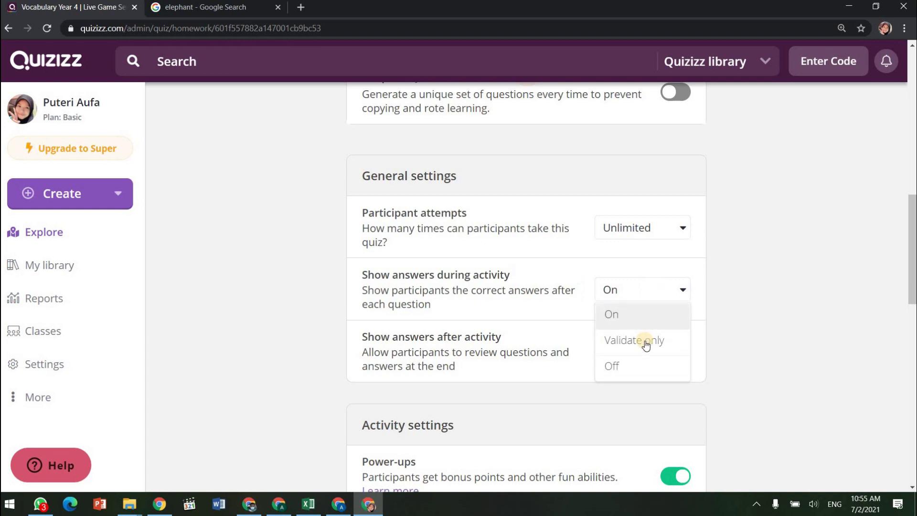
{"action": "left_click", "coordinate": [649, 343]}
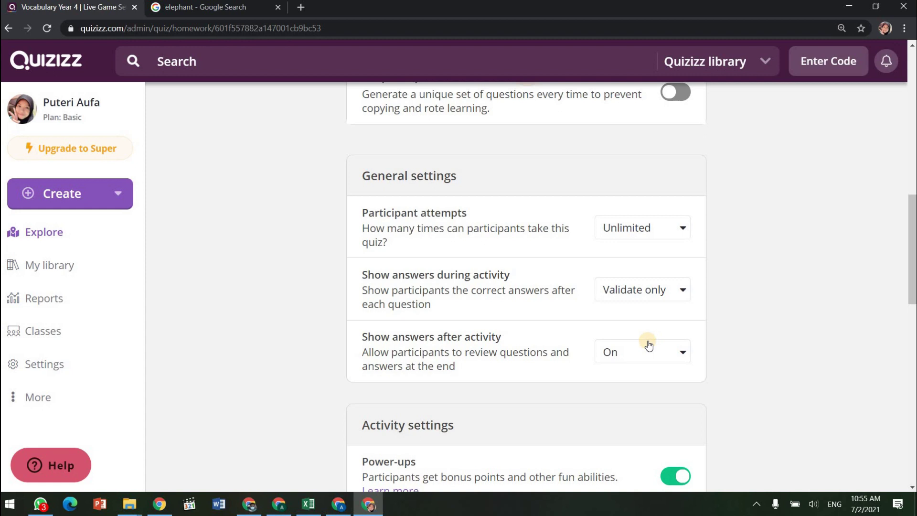
{"action": "scroll", "coordinate": [585, 303], "scroll_direction": "down", "scroll_amount": 1}
{"action": "left_click", "coordinate": [645, 293]}
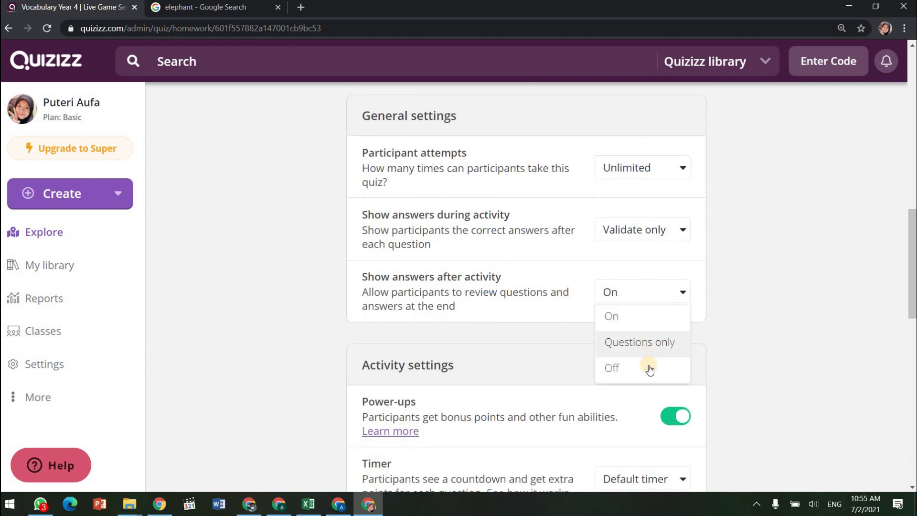
{"action": "left_click", "coordinate": [649, 367]}
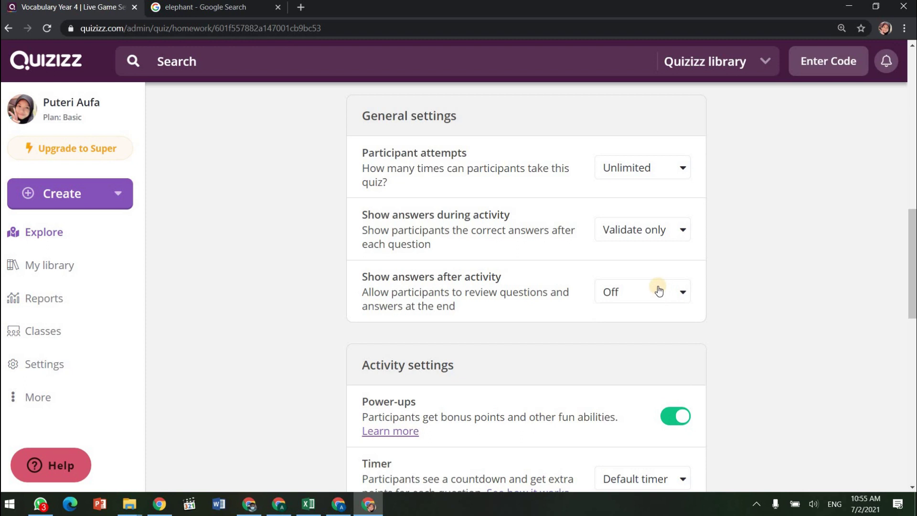
- Leave Power-ups on and keep the Default timer
{"action": "scroll", "coordinate": [639, 244], "scroll_direction": "down", "scroll_amount": 4}
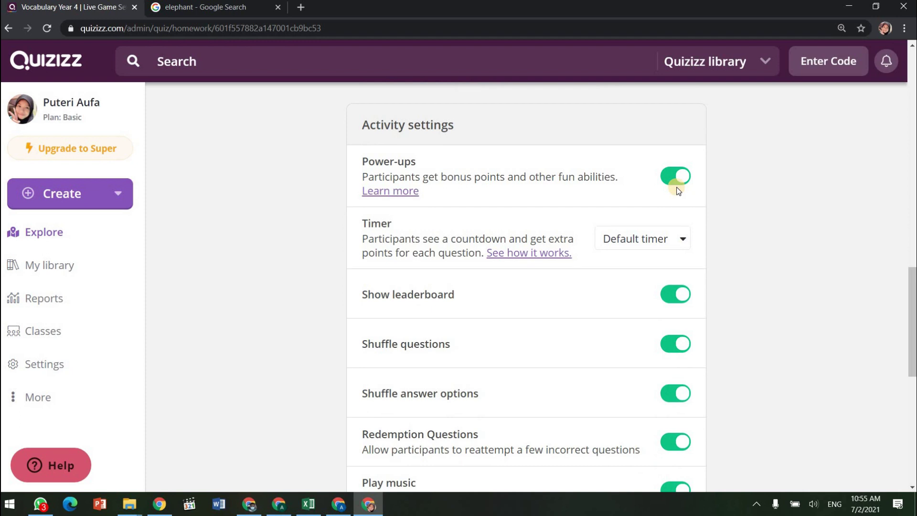
{"action": "left_click", "coordinate": [683, 181]}
{"action": "left_click", "coordinate": [684, 182]}
{"action": "triple_click", "coordinate": [422, 161]}
{"action": "left_click", "coordinate": [454, 178]}
{"action": "scroll", "coordinate": [501, 172], "scroll_direction": "down", "scroll_amount": 1}
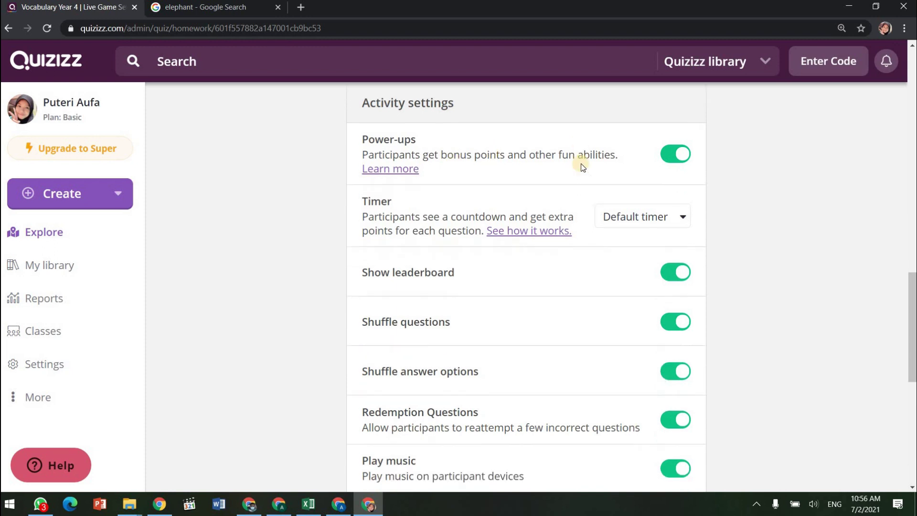
{"action": "left_click", "coordinate": [663, 182]}
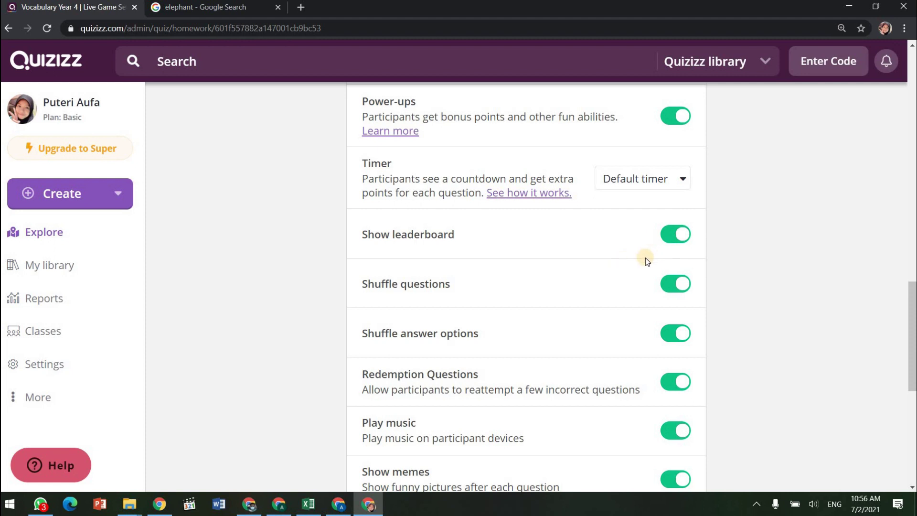
- Review the Shuffle questions, Shuffle answer options and Redemption Questions settings
{"action": "scroll", "coordinate": [570, 174], "scroll_direction": "down", "scroll_amount": 2}
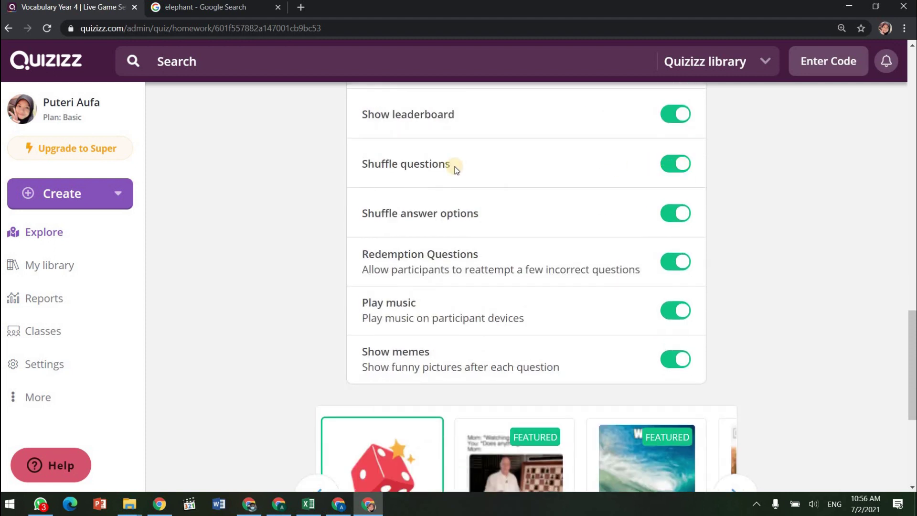
{"action": "double_click", "coordinate": [365, 163]}
{"action": "left_click", "coordinate": [493, 172], "text": "shift"}
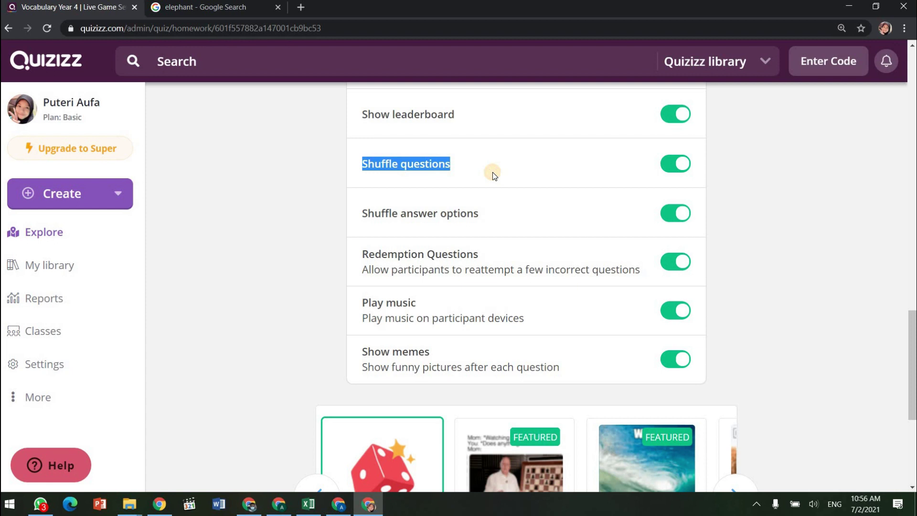
{"action": "left_click", "coordinate": [492, 172]}
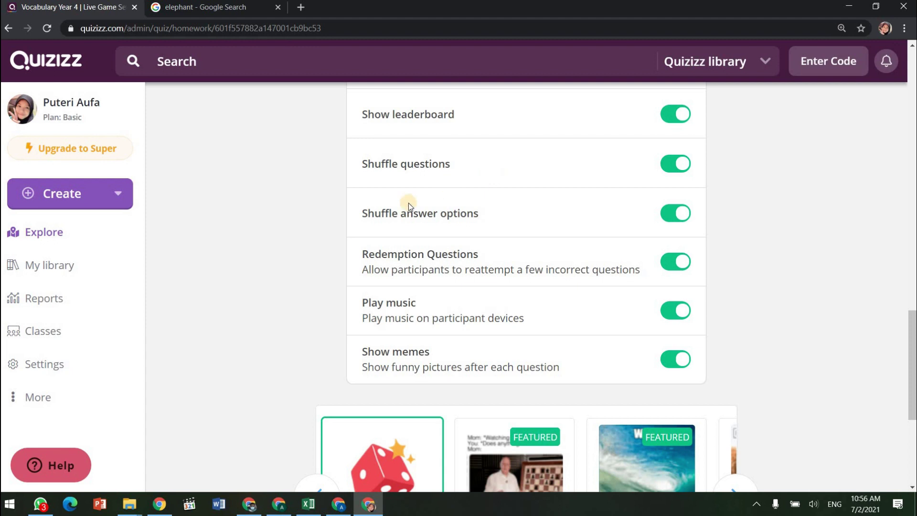
{"action": "left_click", "coordinate": [360, 214]}
{"action": "left_click", "coordinate": [483, 216], "text": "shift"}
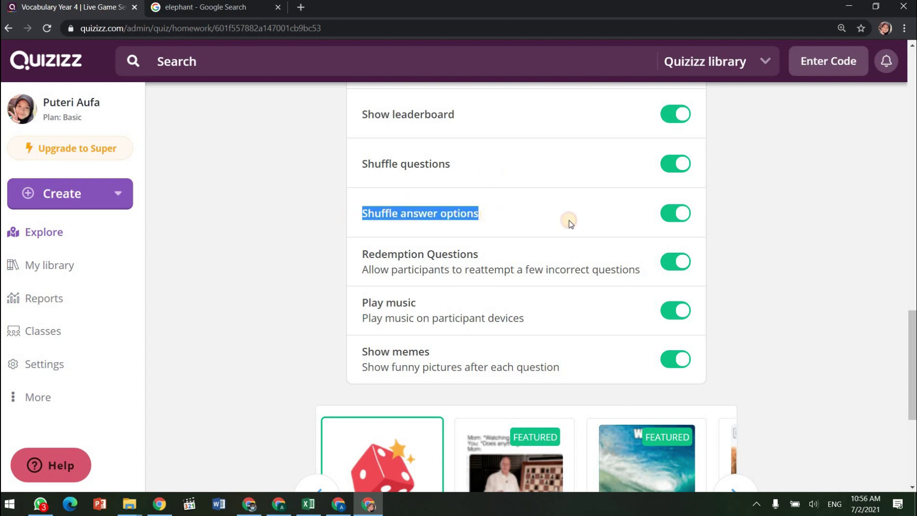
{"action": "left_click", "coordinate": [610, 215]}
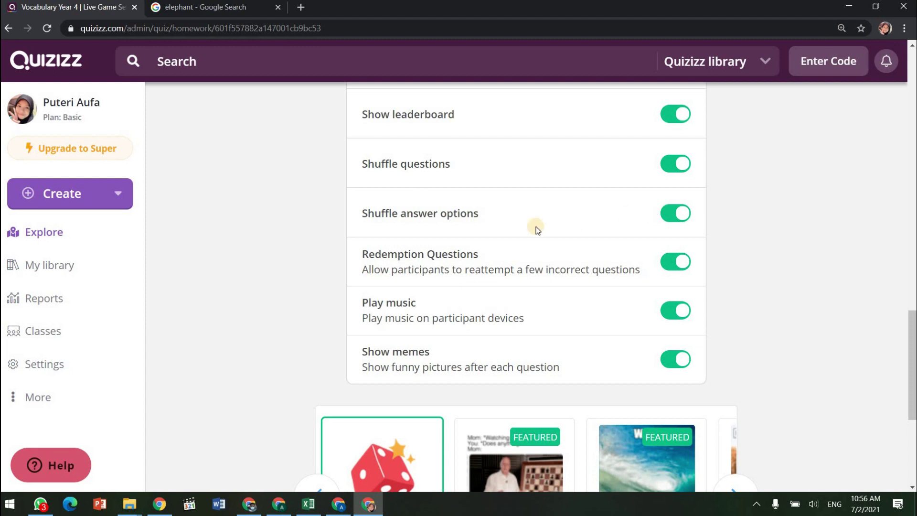
{"action": "left_click", "coordinate": [359, 255]}
{"action": "left_click_drag", "start_coordinate": [360, 257], "coordinate": [649, 273]}
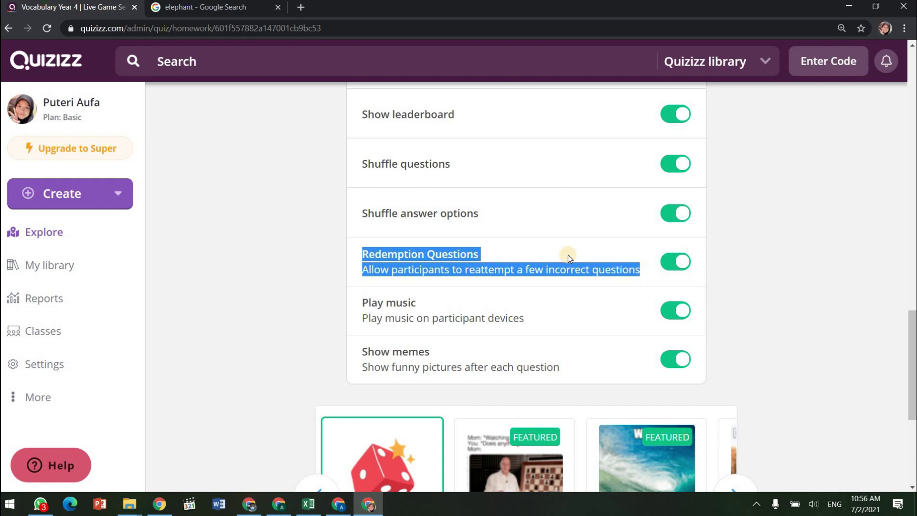
{"action": "scroll", "coordinate": [706, 260], "scroll_direction": "down", "scroll_amount": 1}
- Turn off music and memes, then assign the homework
{"action": "left_click", "coordinate": [706, 259]}
{"action": "left_click", "coordinate": [672, 296]}
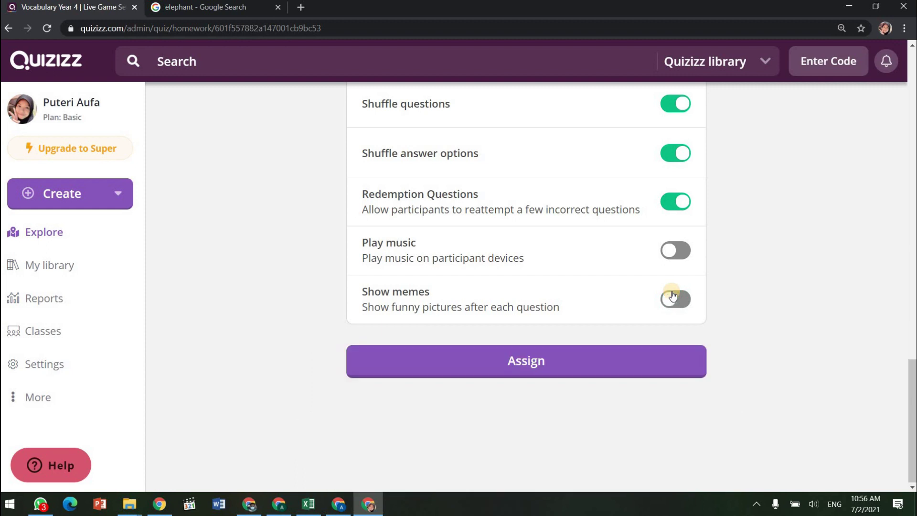
{"action": "scroll", "coordinate": [684, 213], "scroll_direction": "up", "scroll_amount": 4}
{"action": "scroll", "coordinate": [621, 287], "scroll_direction": "down", "scroll_amount": 4}
{"action": "left_click", "coordinate": [523, 369]}
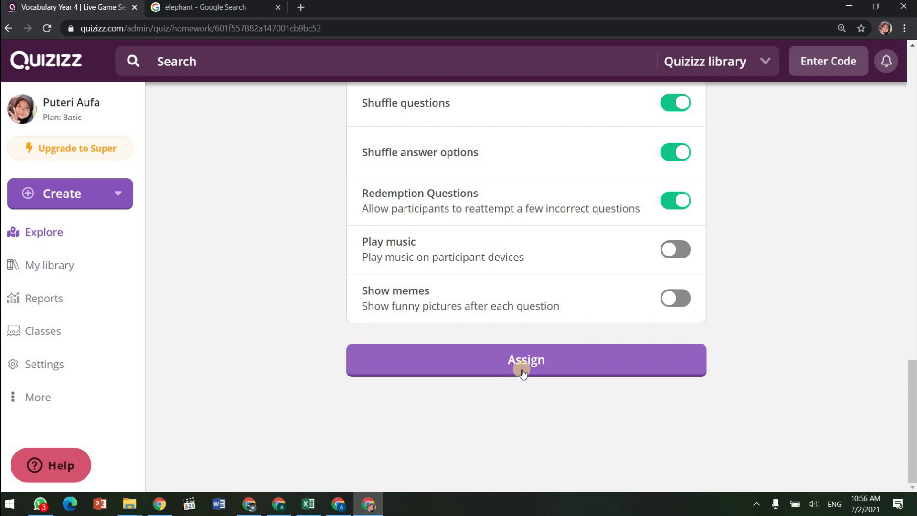
{"action": "scroll", "coordinate": [533, 334], "scroll_direction": "up", "scroll_amount": 5}
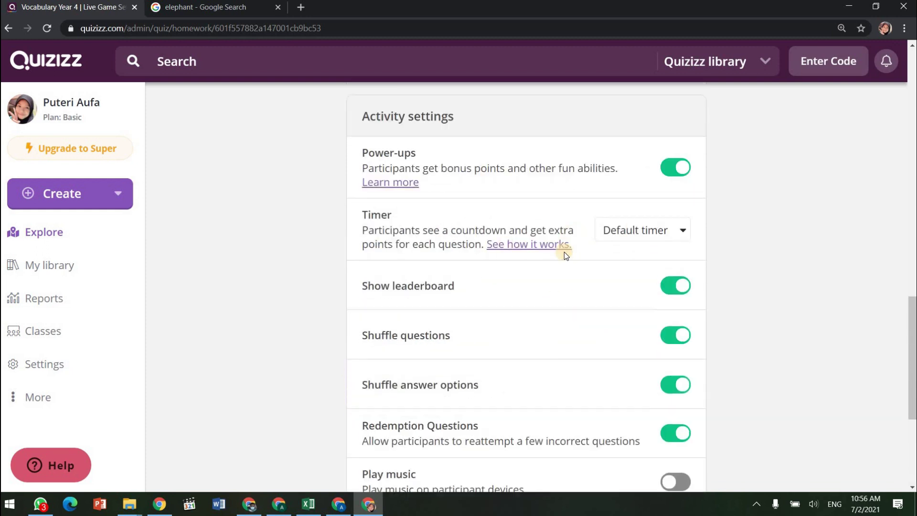
{"action": "scroll", "coordinate": [566, 255], "scroll_direction": "down", "scroll_amount": 5}
{"action": "left_click", "coordinate": [545, 366]}
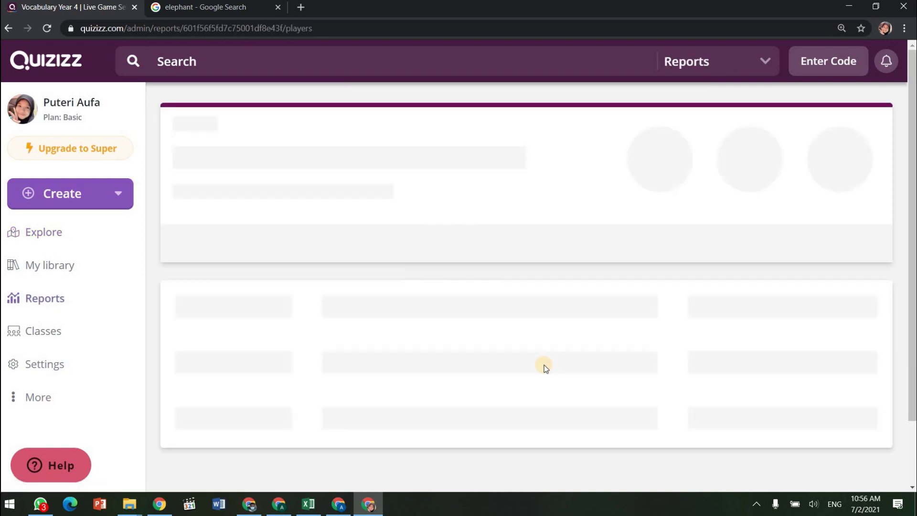
- Copy the Vocabulary Year 4 homework join link from the share options and switch to WhatsApp
{"action": "scroll", "coordinate": [598, 213], "scroll_direction": "down", "scroll_amount": 2}
{"action": "scroll", "coordinate": [605, 205], "scroll_direction": "up", "scroll_amount": 2}
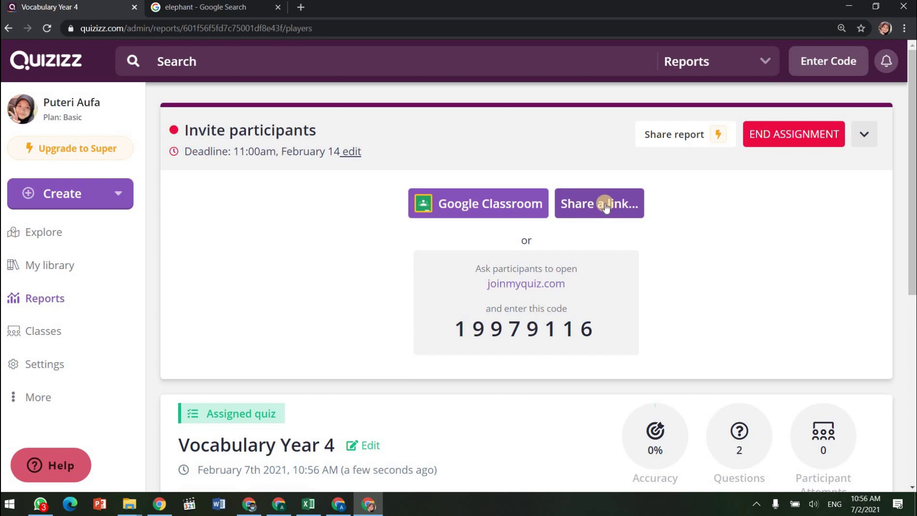
{"action": "left_click", "coordinate": [605, 207]}
{"action": "left_click", "coordinate": [564, 130]}
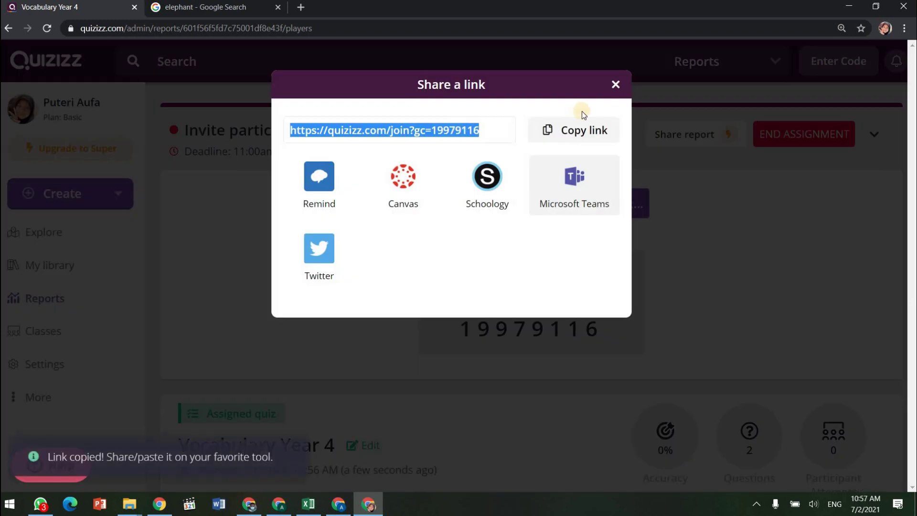
{"action": "left_click", "coordinate": [591, 129]}
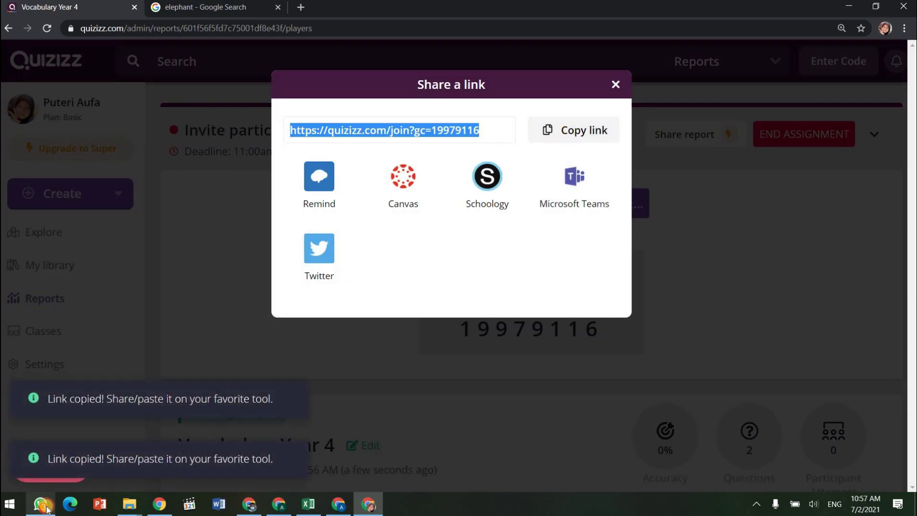
{"action": "left_click", "coordinate": [40, 504]}
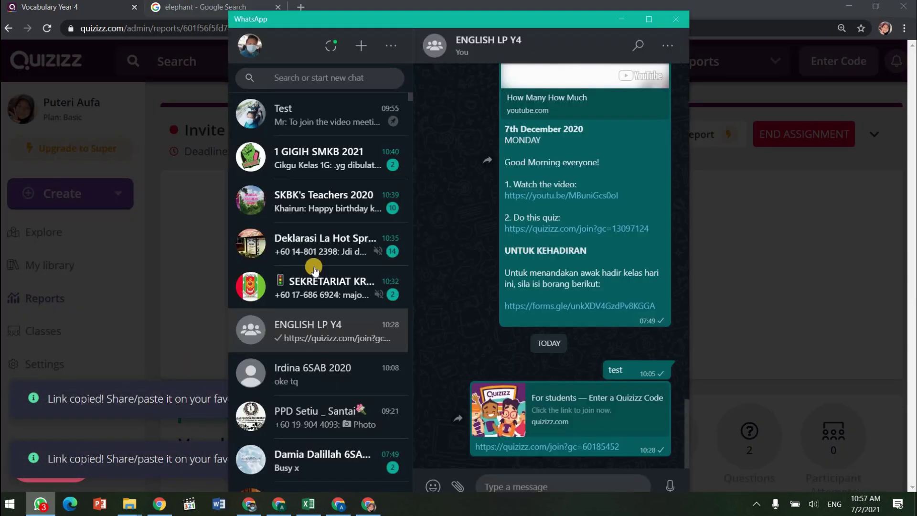
- Paste and send the join link in the ENGLISH LP Y4 chat, then open the sent link
{"action": "left_click", "coordinate": [556, 484]}
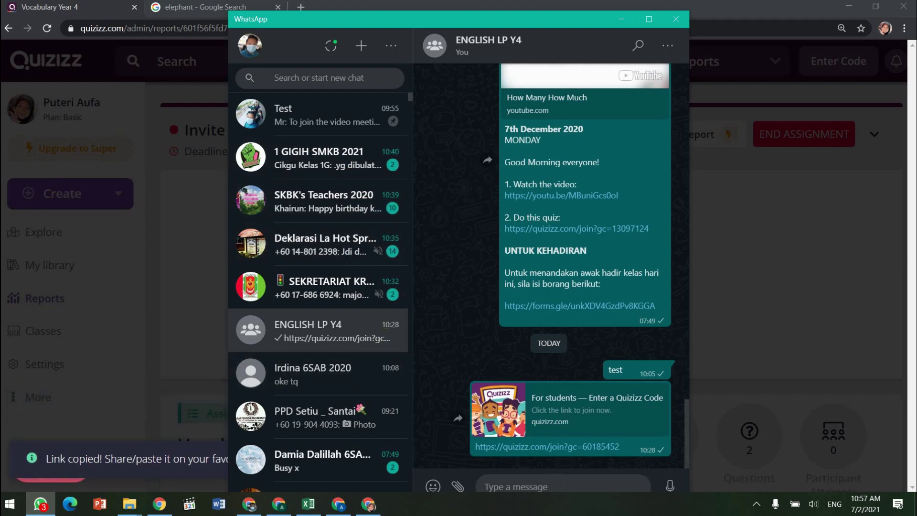
{"action": "left_click_drag", "start_coordinate": [563, 19], "coordinate": [594, 6]}
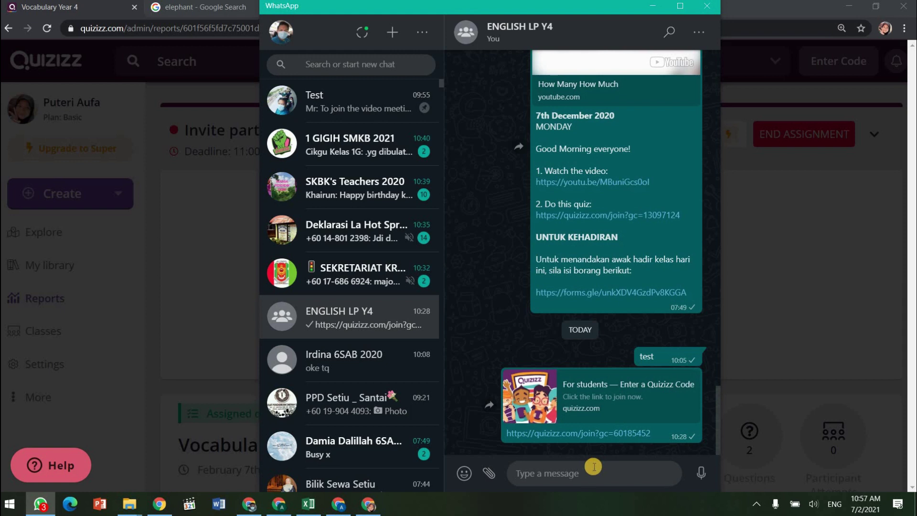
{"action": "key", "text": "ctrl+v"}
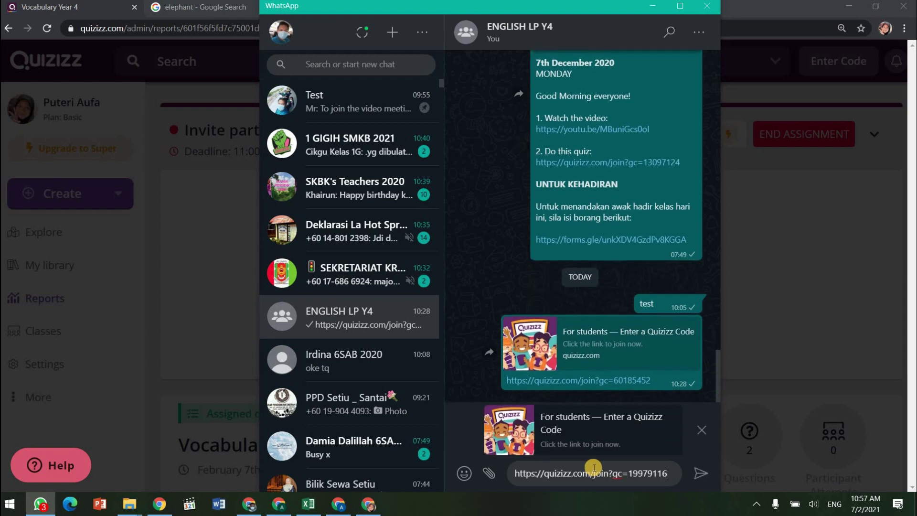
{"action": "key", "text": "Return"}
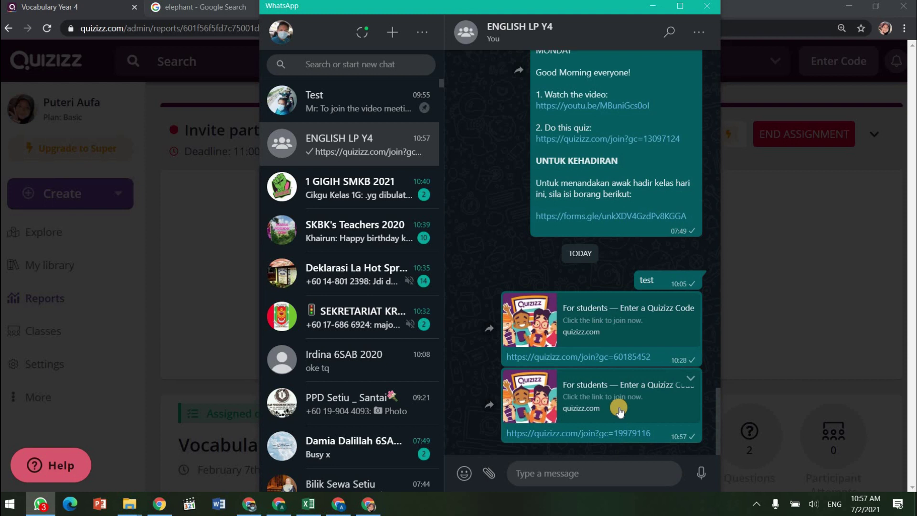
{"action": "left_click", "coordinate": [549, 436]}
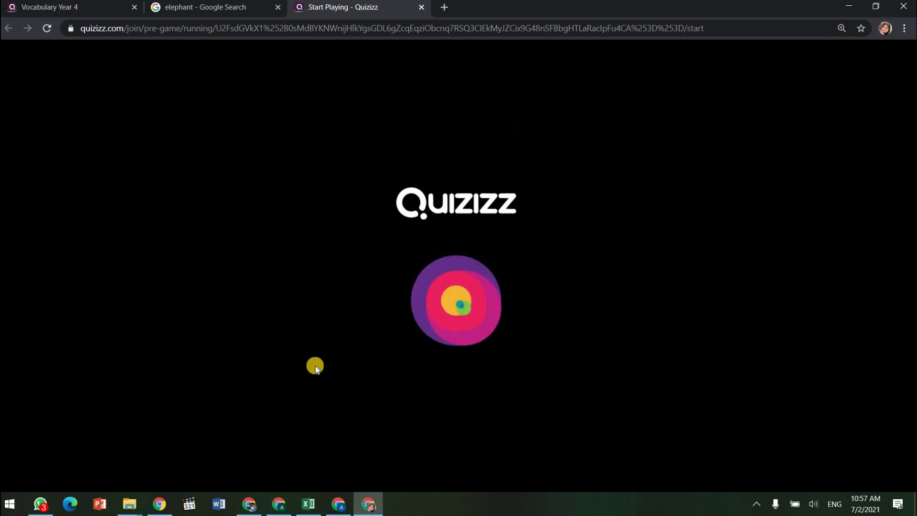
- Close the extra Quizizz join tab and bring the student's browser window forward
{"action": "left_click", "coordinate": [215, 8]}
{"action": "left_click", "coordinate": [430, 9]}
{"action": "left_click", "coordinate": [421, 7]}
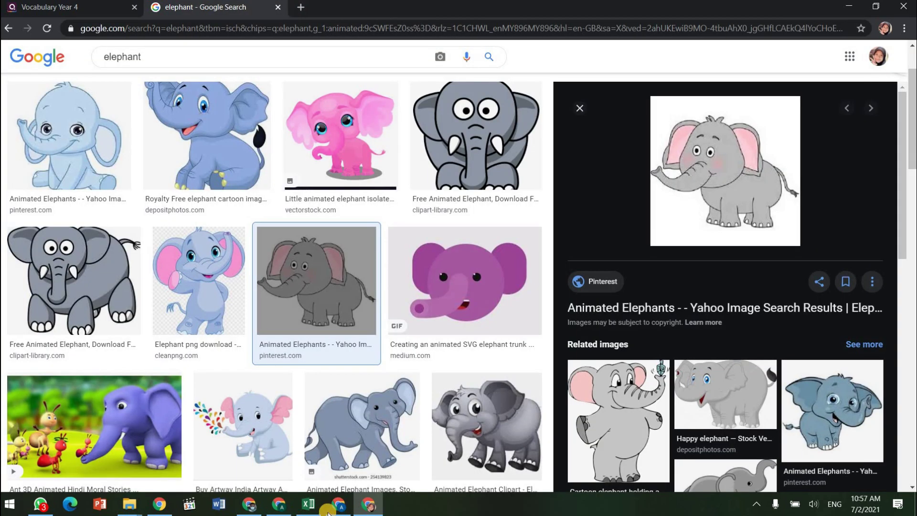
{"action": "left_click", "coordinate": [338, 505]}
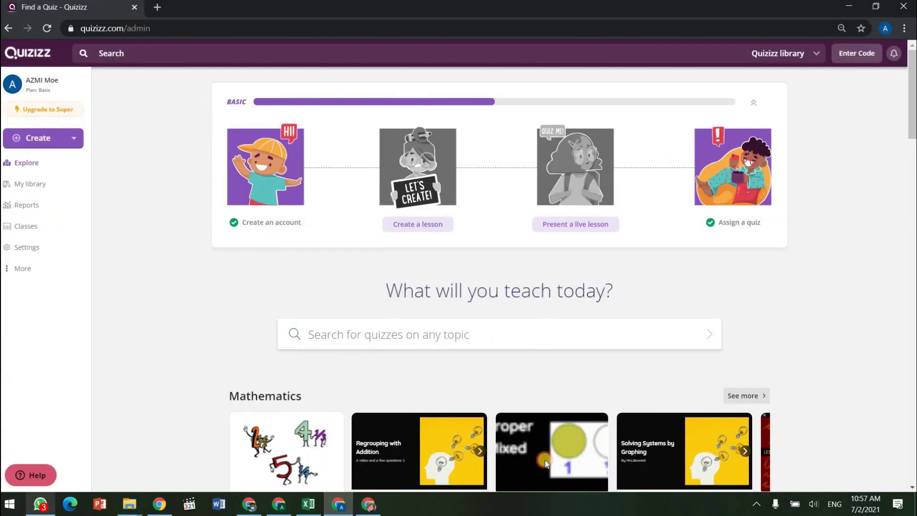
{"action": "key", "text": "alt+Tab"}
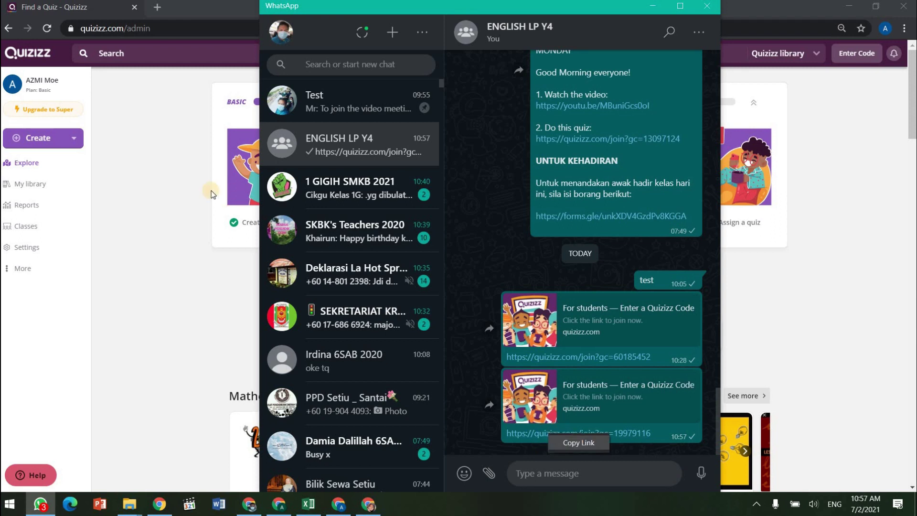
{"action": "left_click", "coordinate": [157, 17]}
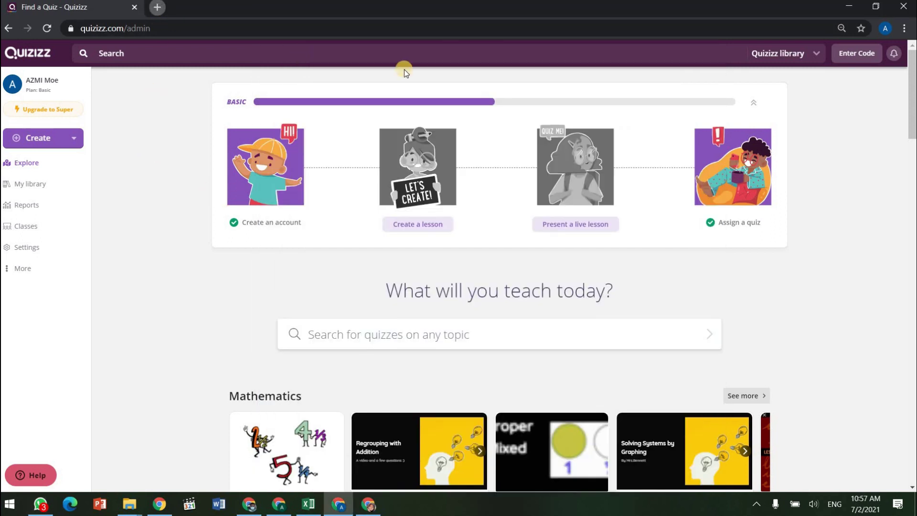
- Load the copied join link in a new tab and join the homework under the student's name
{"action": "left_click", "coordinate": [158, 7]}
{"action": "key", "text": "alt+Tab"}
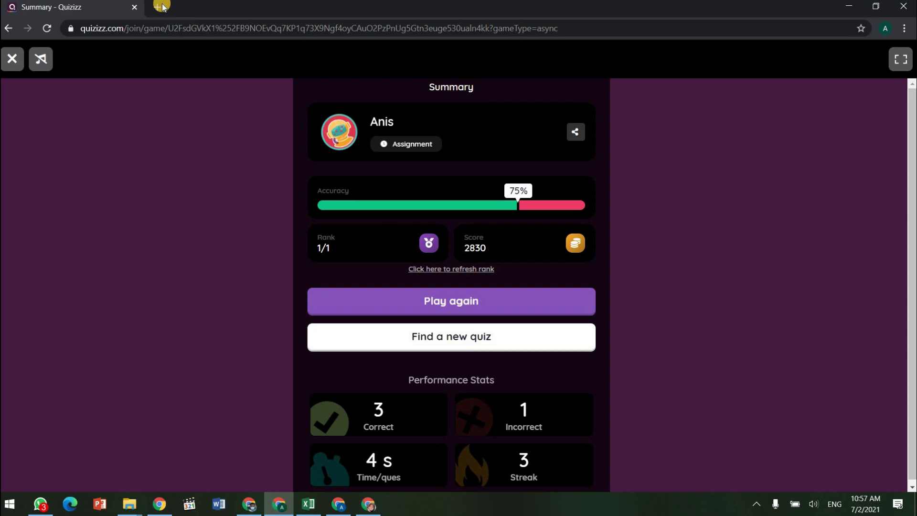
{"action": "left_click", "coordinate": [162, 7]}
{"action": "type", "text": "https://quizizz.com/join?gc=19979116"}
{"action": "key", "text": "Return"}
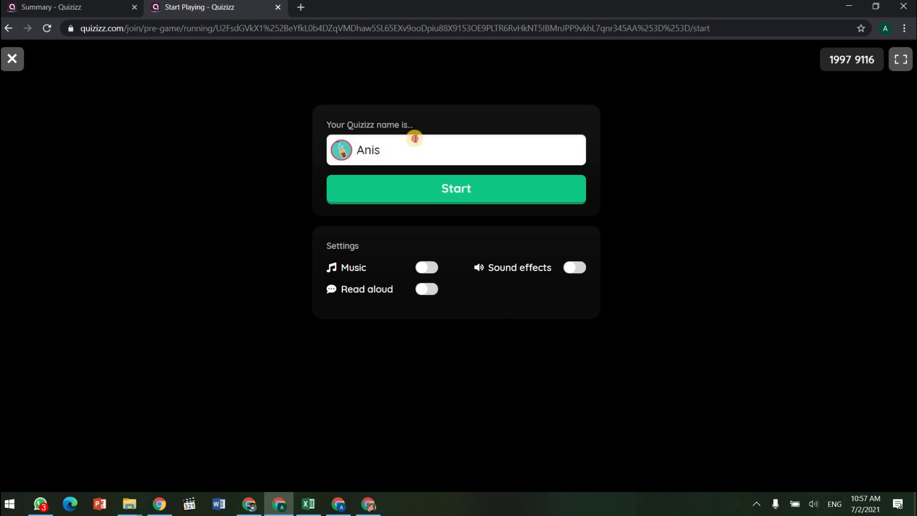
{"action": "left_click", "coordinate": [262, 143]}
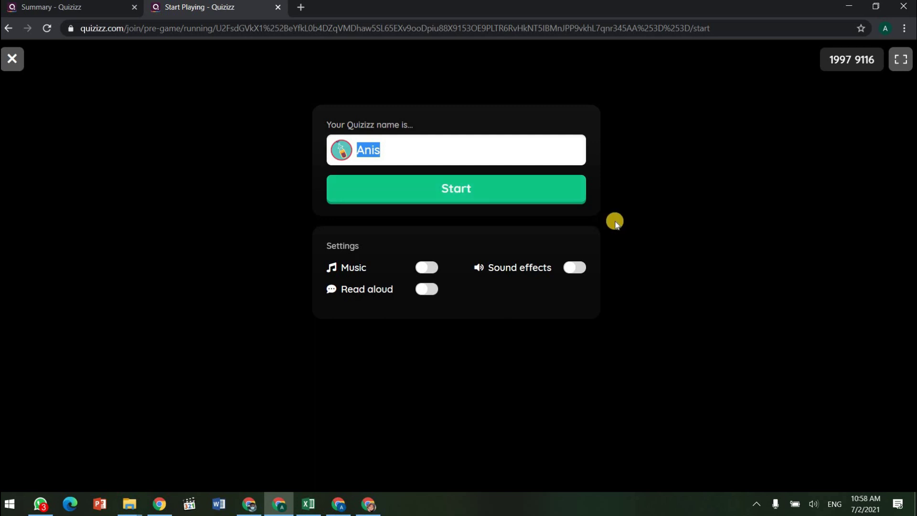
{"action": "left_click", "coordinate": [508, 193]}
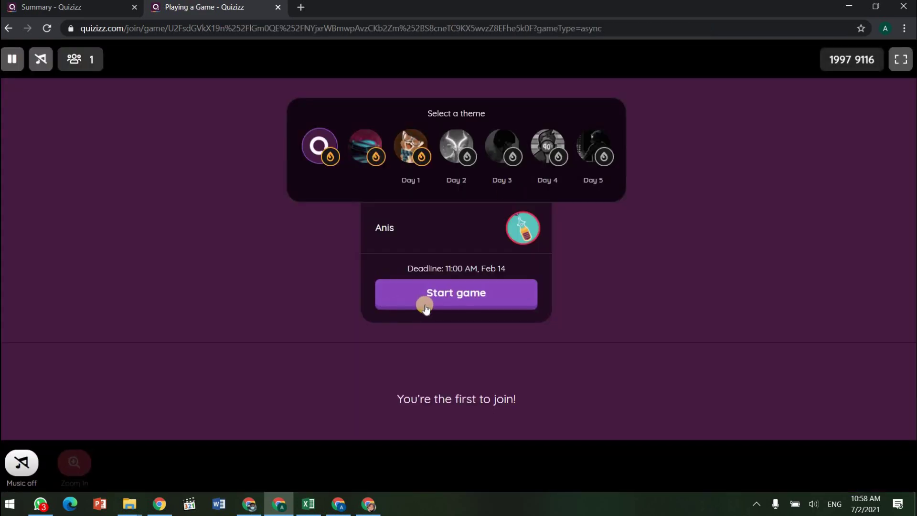
- Start the game and answer the elephant questions, finishing at 50% accuracy with 870 points
{"action": "left_click_drag", "start_coordinate": [481, 399], "coordinate": [522, 381]}
{"action": "left_click", "coordinate": [287, 371]}
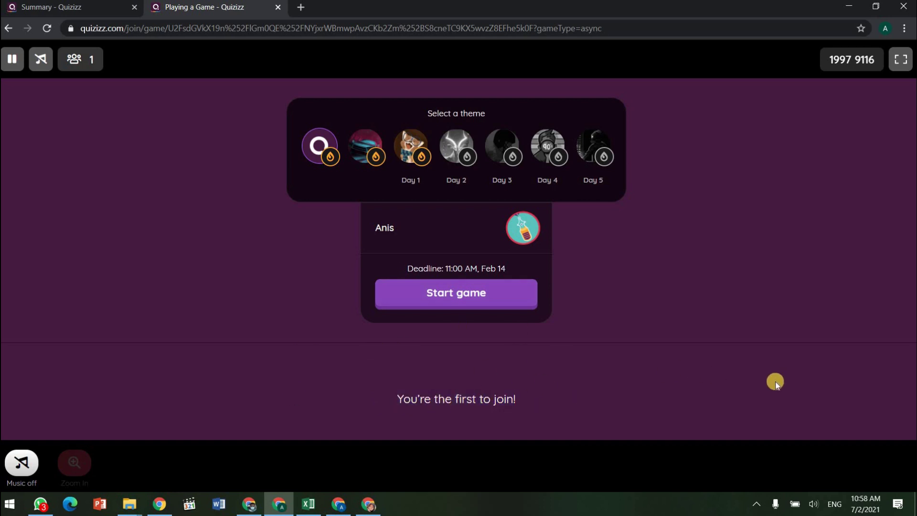
{"action": "left_click", "coordinate": [506, 299]}
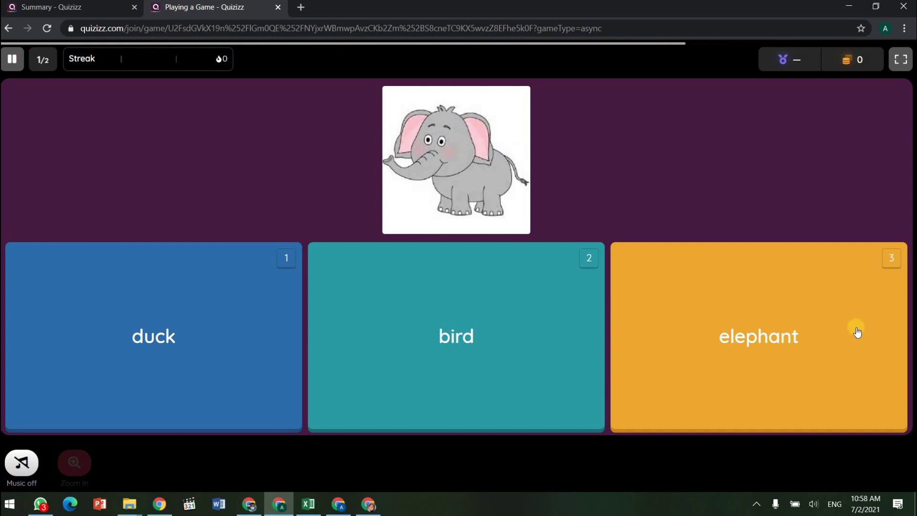
{"action": "left_click", "coordinate": [653, 327]}
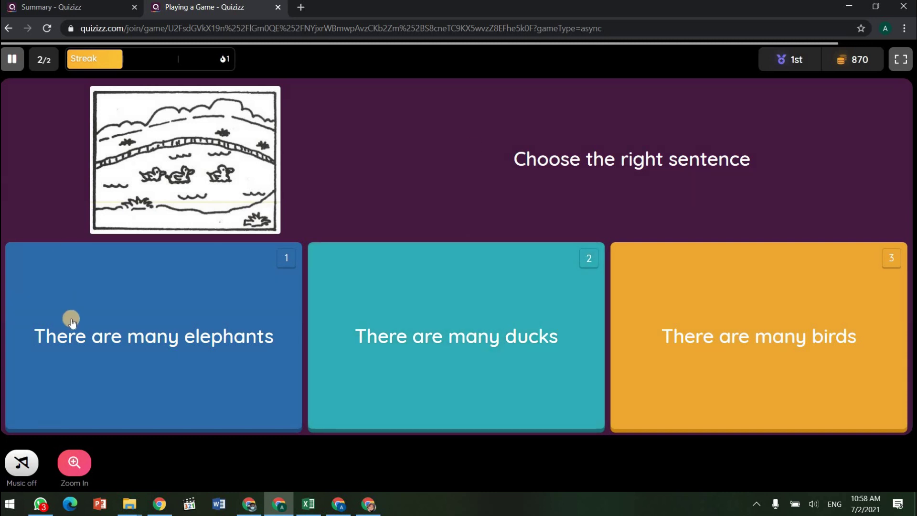
{"action": "left_click", "coordinate": [114, 337]}
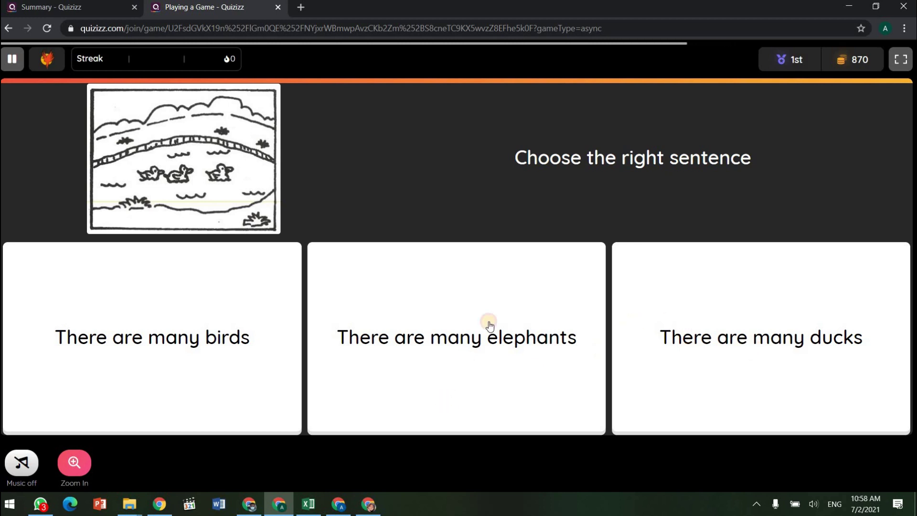
{"action": "left_click", "coordinate": [234, 299]}
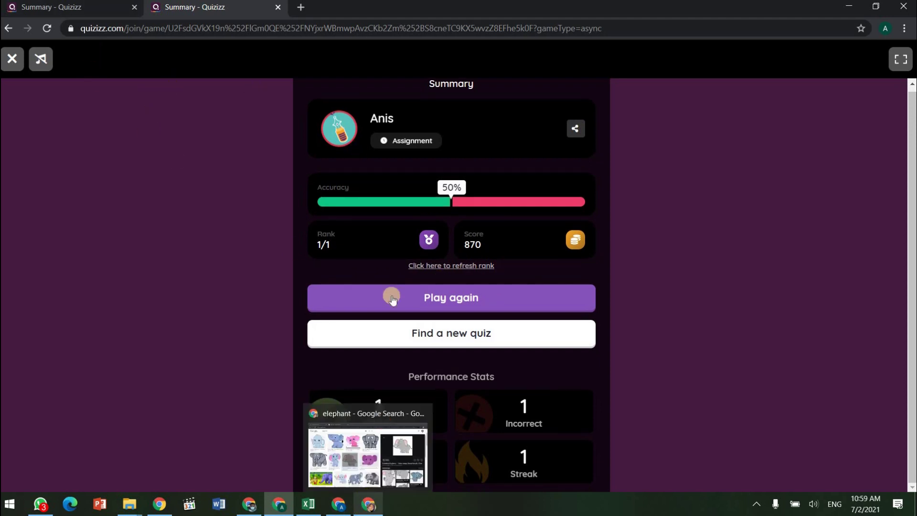
- In the teacher window, close the elephant image search tab and the link sharing dialog
{"action": "left_click", "coordinate": [364, 509]}
{"action": "left_click", "coordinate": [77, 11]}
{"action": "left_click", "coordinate": [278, 7]}
{"action": "left_click", "coordinate": [614, 139]}
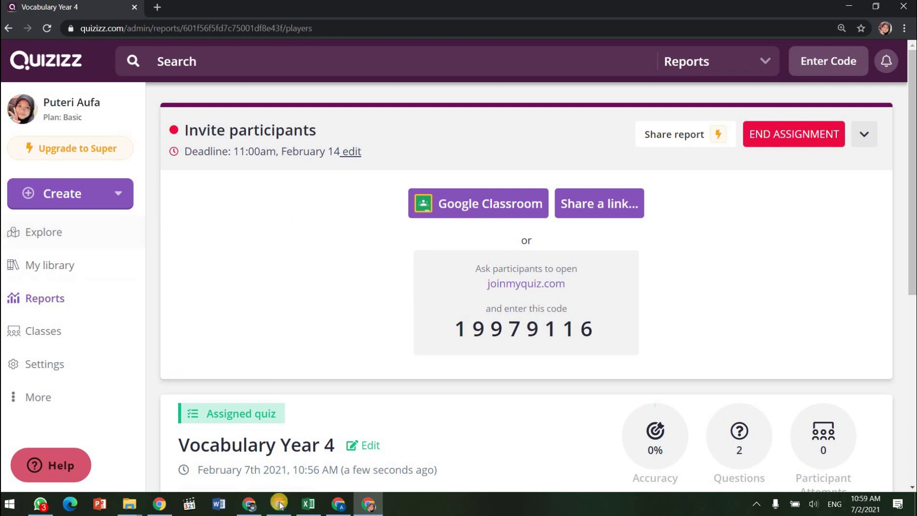
- Bring the other teacher window forward and browse to the second page of reports
{"action": "left_click", "coordinate": [249, 504]}
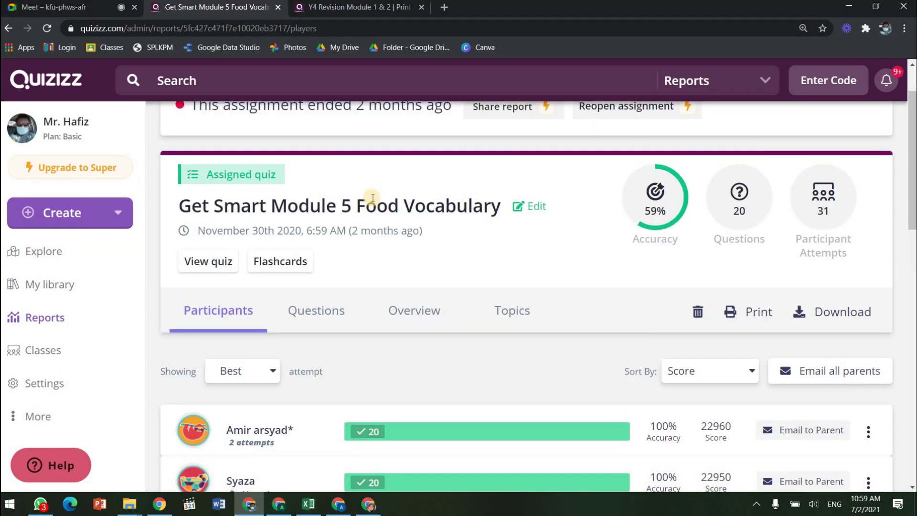
{"action": "left_click", "coordinate": [44, 327]}
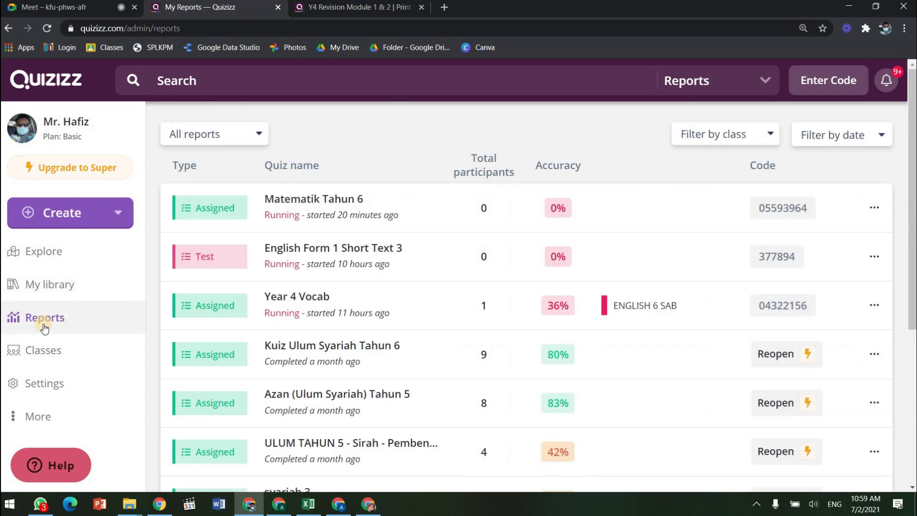
{"action": "scroll", "coordinate": [451, 277], "scroll_direction": "down", "scroll_amount": 5}
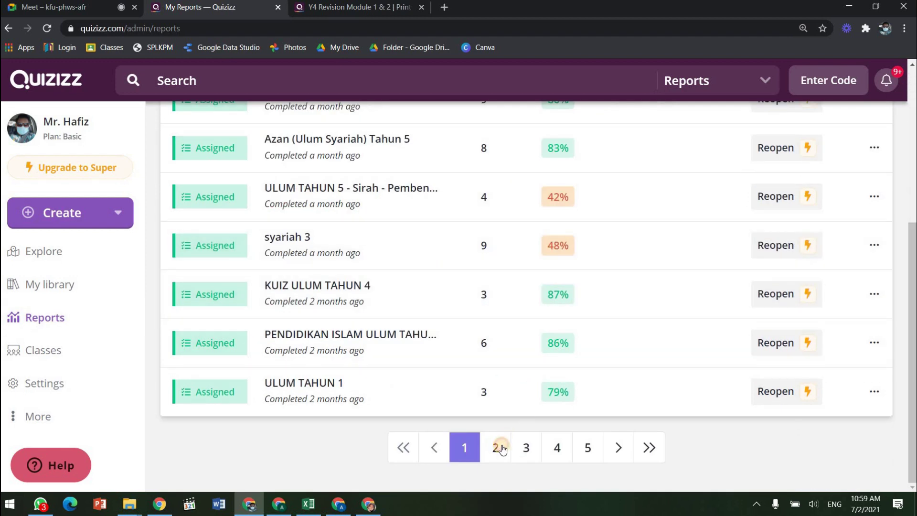
{"action": "left_click", "coordinate": [497, 448]}
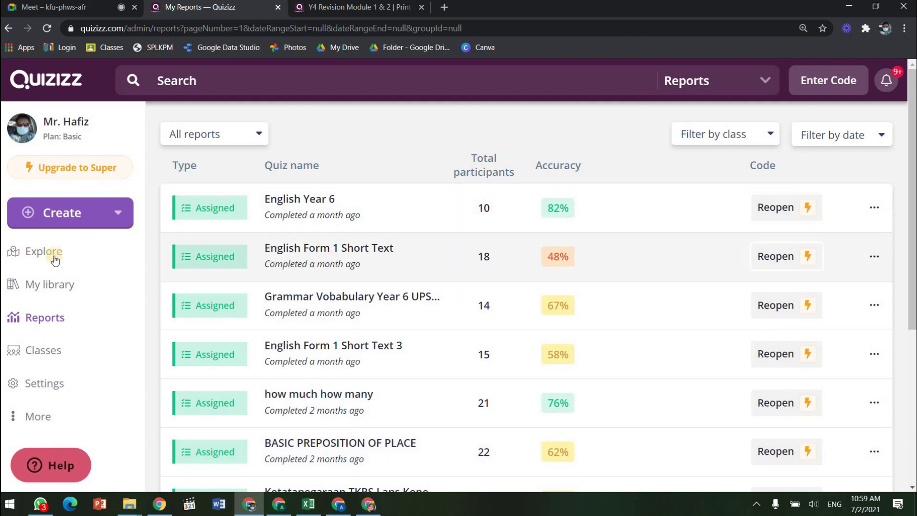
- Open My library and scroll down to Sports Vocab Year 4 Get Smart
{"action": "left_click", "coordinate": [57, 285]}
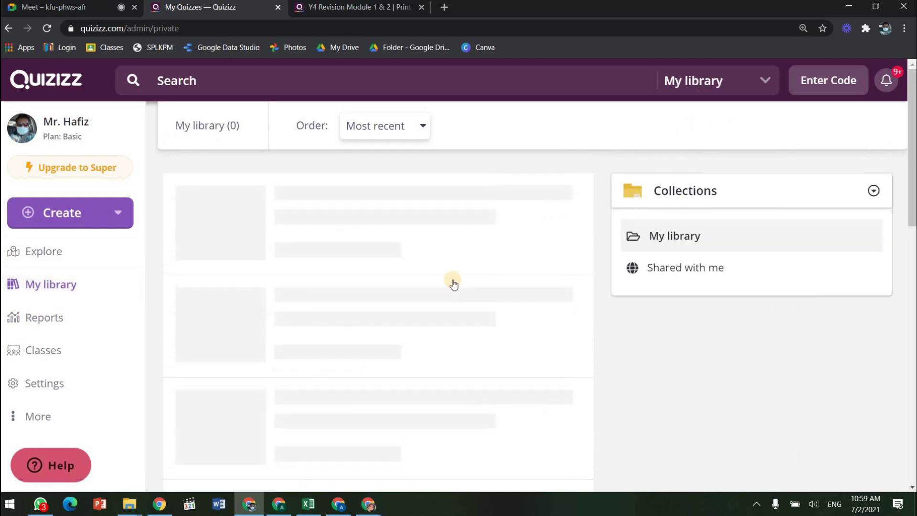
{"action": "scroll", "coordinate": [453, 284], "scroll_direction": "down", "scroll_amount": 3}
{"action": "scroll", "coordinate": [454, 284], "scroll_direction": "down", "scroll_amount": 12}
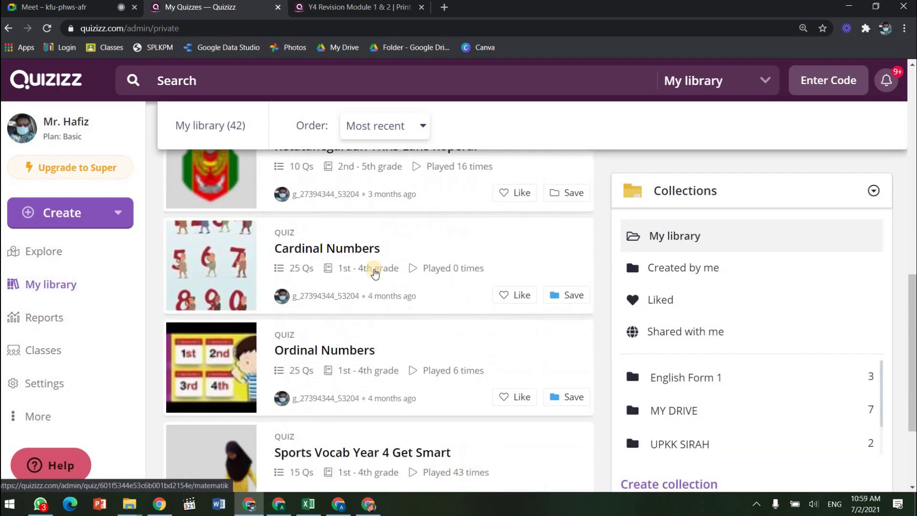
- Open Sports Vocab Year 4 Get Smart and choose a Classic live quiz
{"action": "left_click", "coordinate": [383, 245]}
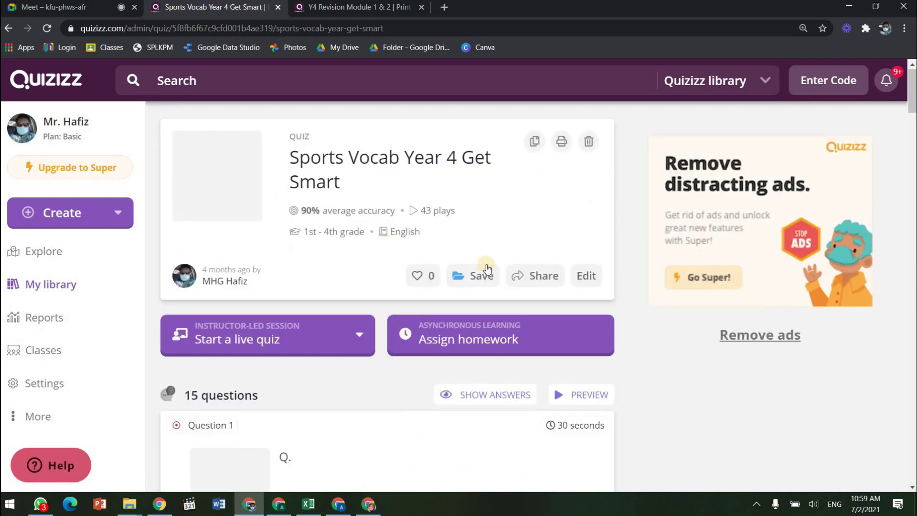
{"action": "scroll", "coordinate": [481, 268], "scroll_direction": "down", "scroll_amount": 3}
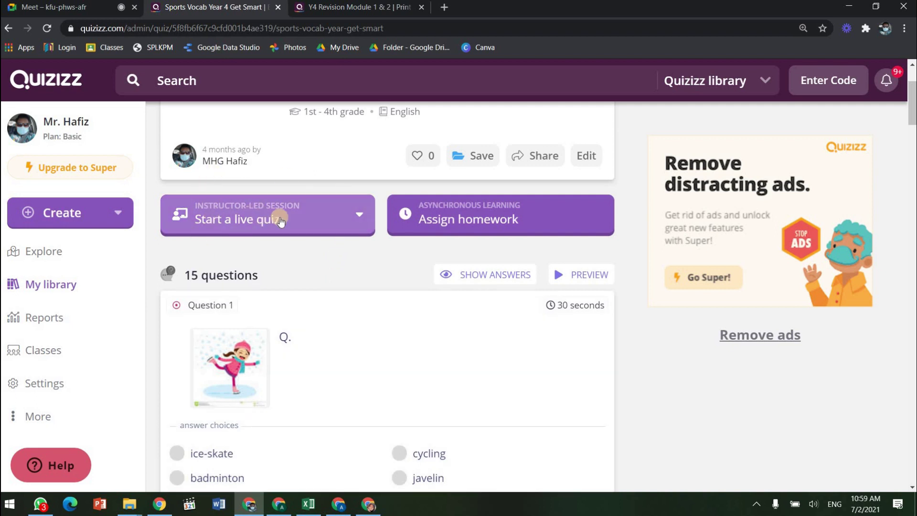
{"action": "left_click", "coordinate": [332, 219]}
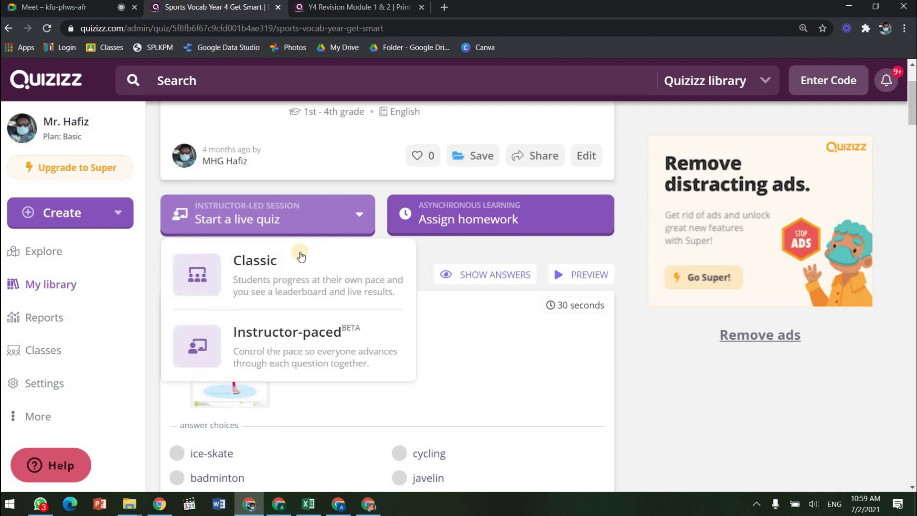
{"action": "left_click", "coordinate": [250, 282]}
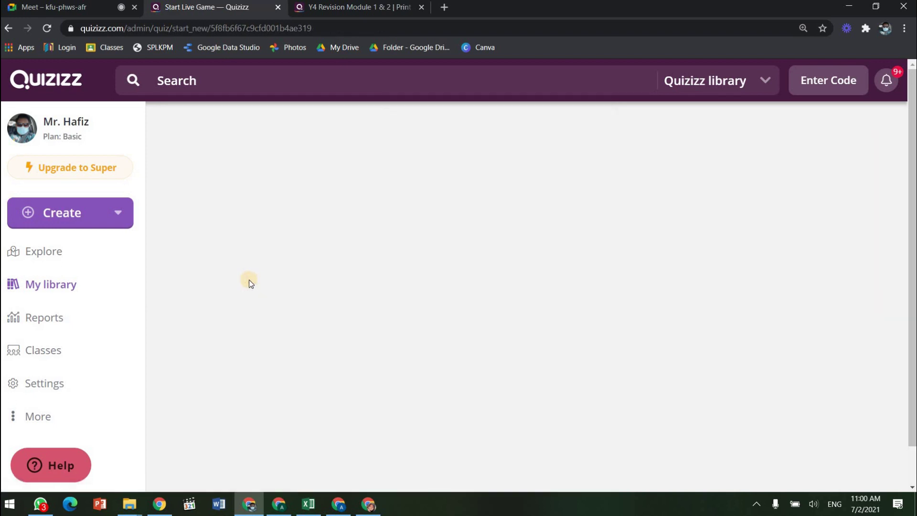
- Select Test mode, keep participant attempts at 1, and launch the live session
{"action": "scroll", "coordinate": [640, 239], "scroll_direction": "down", "scroll_amount": 5}
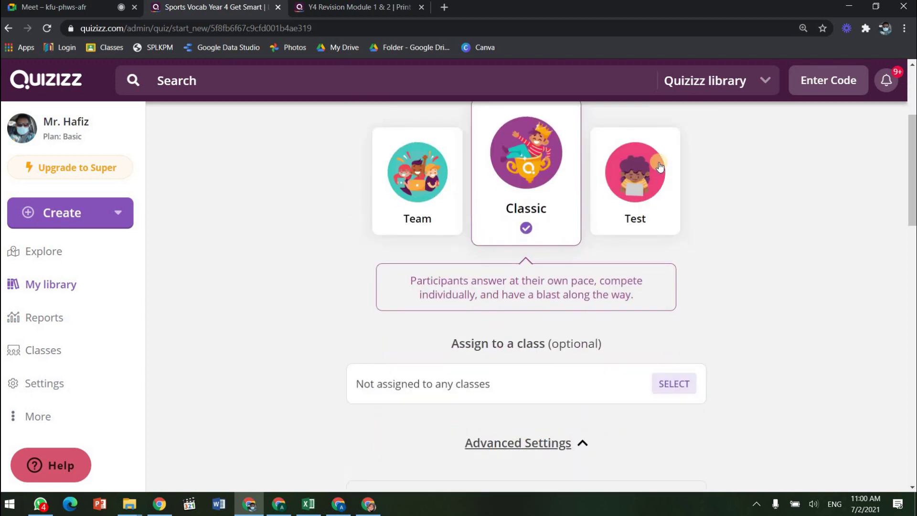
{"action": "left_click", "coordinate": [653, 172]}
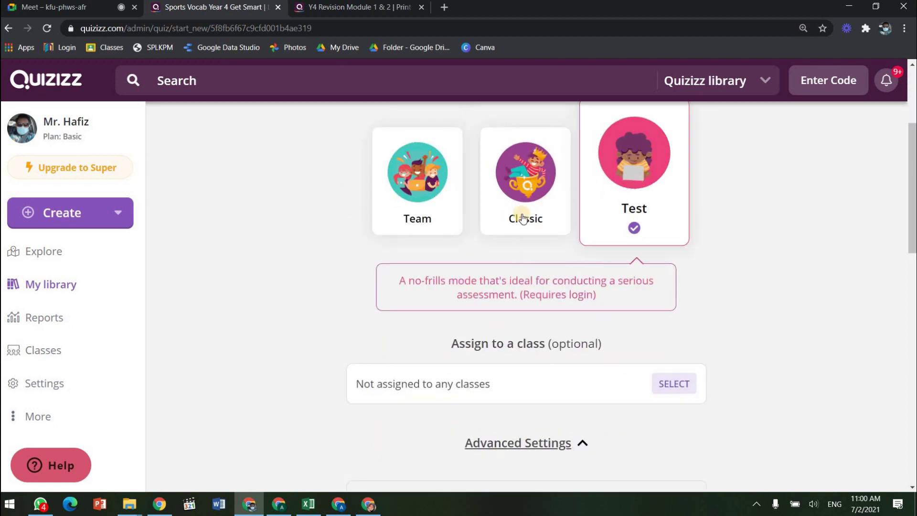
{"action": "scroll", "coordinate": [574, 331], "scroll_direction": "down", "scroll_amount": 3}
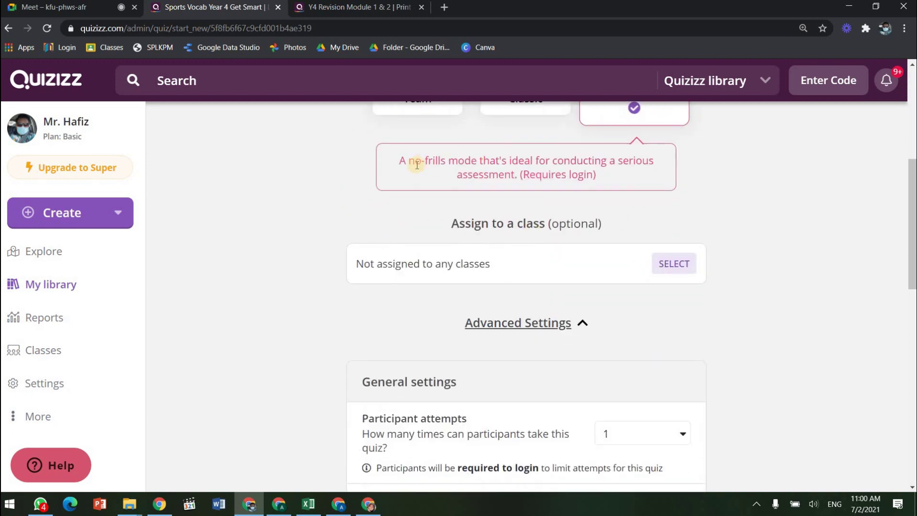
{"action": "scroll", "coordinate": [690, 271], "scroll_direction": "down", "scroll_amount": 8}
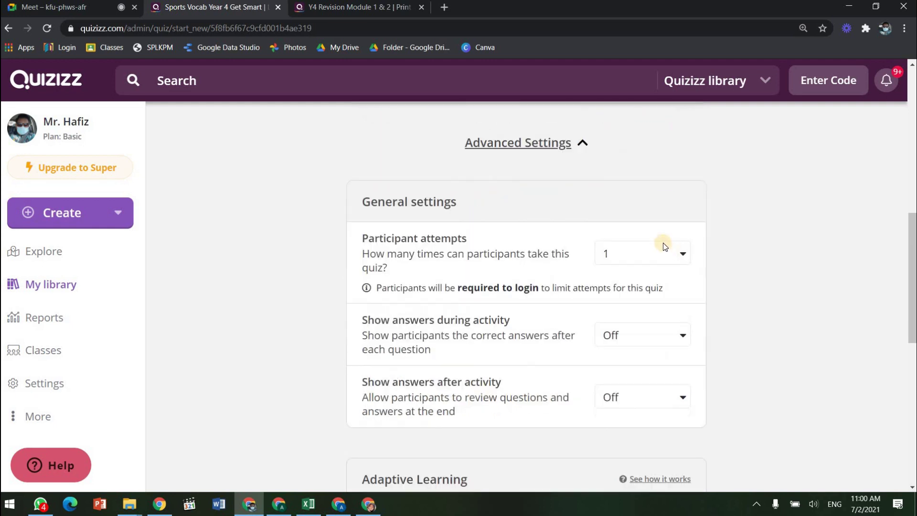
{"action": "scroll", "coordinate": [521, 170], "scroll_direction": "up", "scroll_amount": 3}
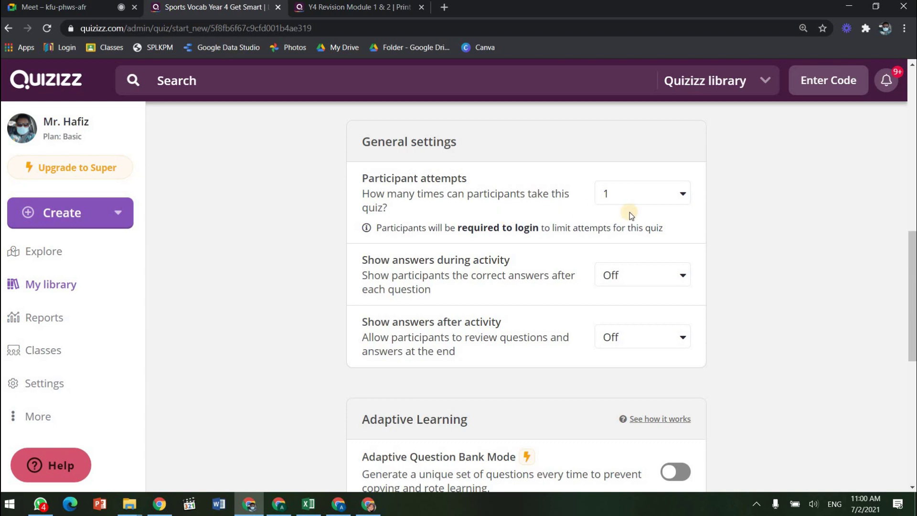
{"action": "left_click", "coordinate": [641, 201]}
{"action": "left_click", "coordinate": [622, 246]}
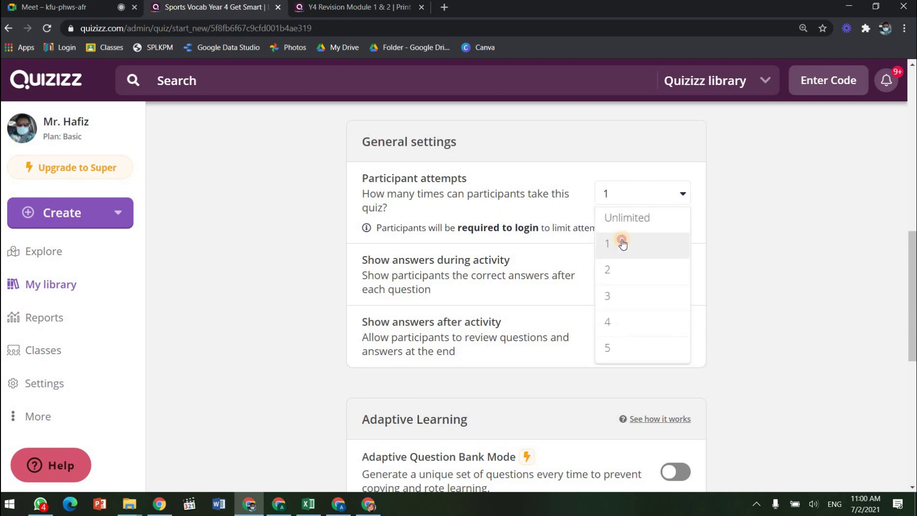
{"action": "scroll", "coordinate": [520, 265], "scroll_direction": "down", "scroll_amount": 4}
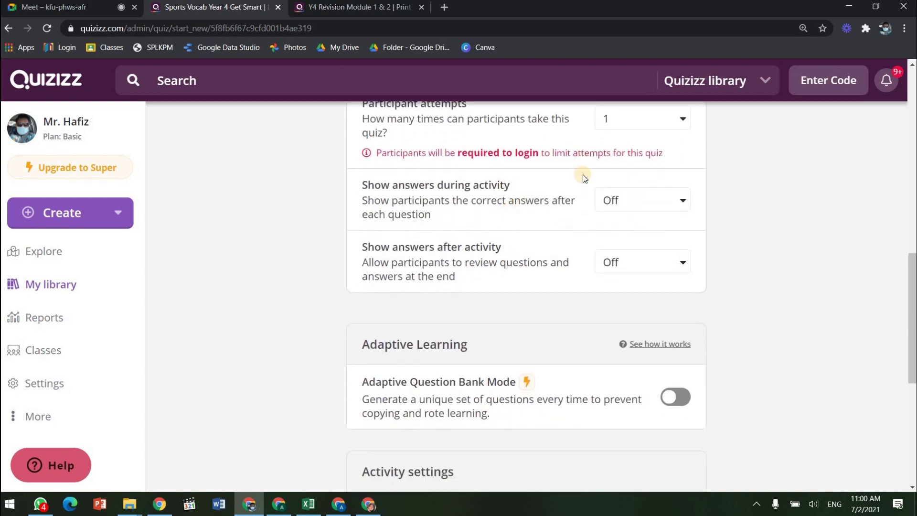
{"action": "scroll", "coordinate": [632, 202], "scroll_direction": "up", "scroll_amount": 2}
{"action": "scroll", "coordinate": [646, 271], "scroll_direction": "down", "scroll_amount": 5}
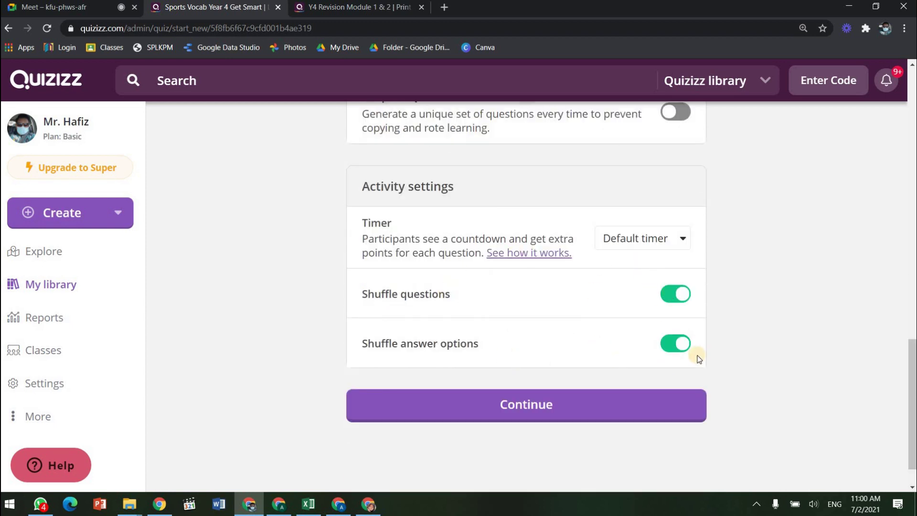
{"action": "left_click", "coordinate": [619, 411]}
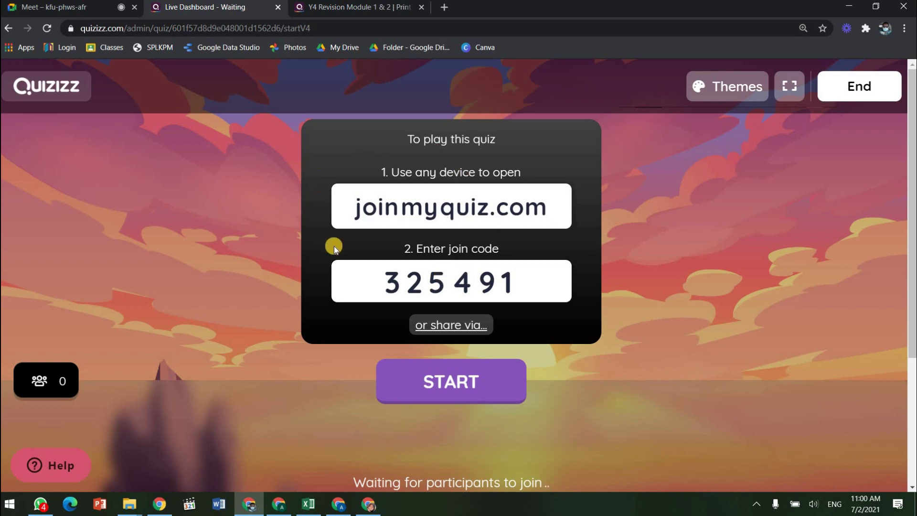
- Copy the live game's join link (code 325491) and close the sharing window
{"action": "left_click", "coordinate": [451, 329]}
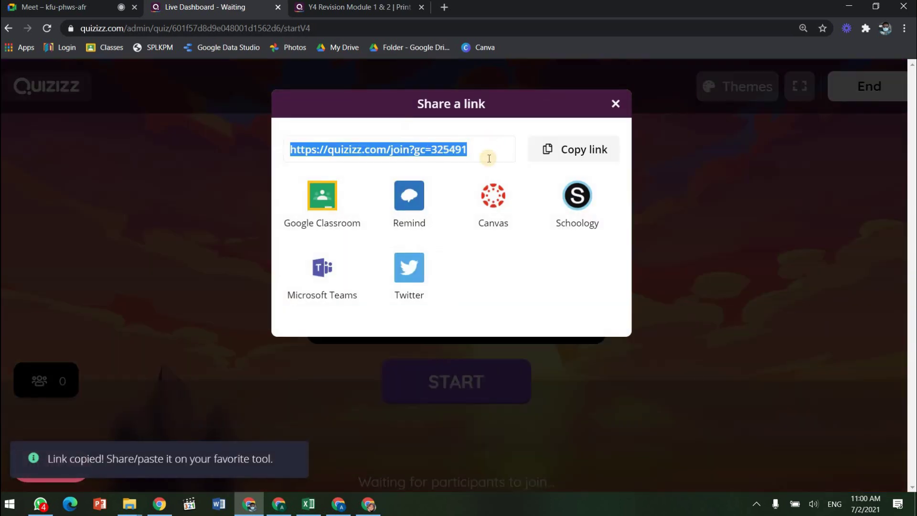
{"action": "left_click", "coordinate": [616, 104]}
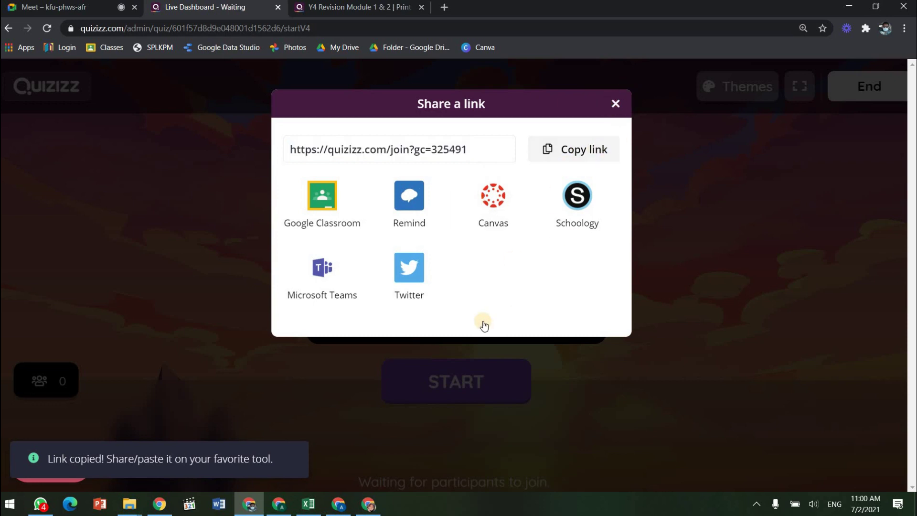
{"action": "left_click", "coordinate": [461, 226]}
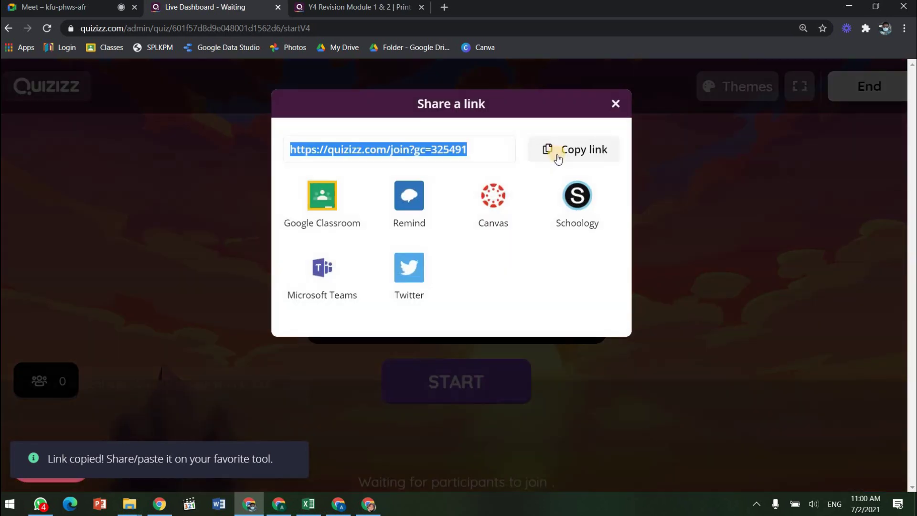
{"action": "left_click", "coordinate": [554, 151]}
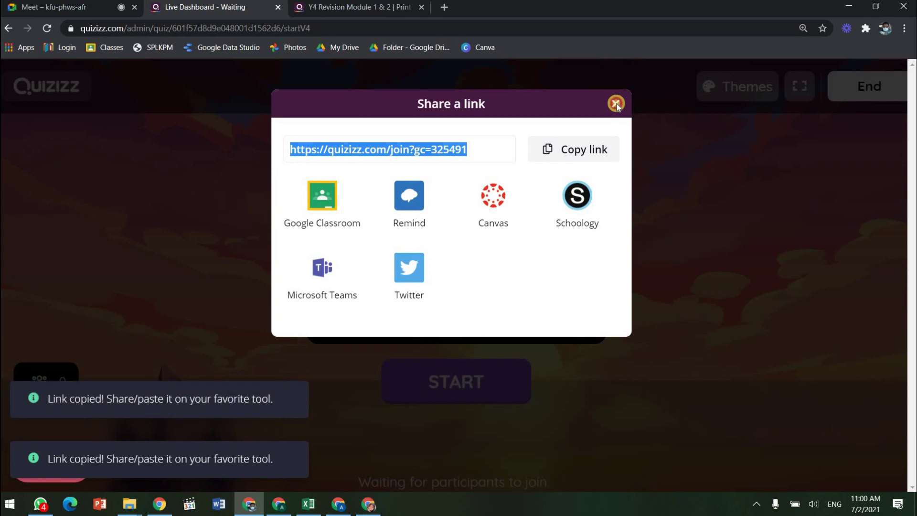
{"action": "left_click", "coordinate": [616, 104]}
- Paste and send the join link in the ENGLISH LP Y4 WhatsApp chat, then hide WhatsApp
{"action": "key", "text": "alt+Tab"}
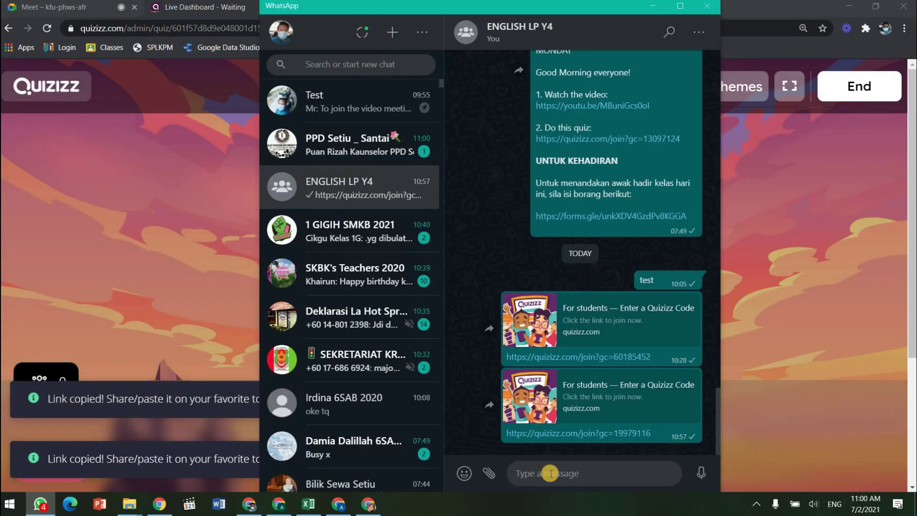
{"action": "left_click", "coordinate": [553, 472]}
{"action": "key", "text": "ctrl+v"}
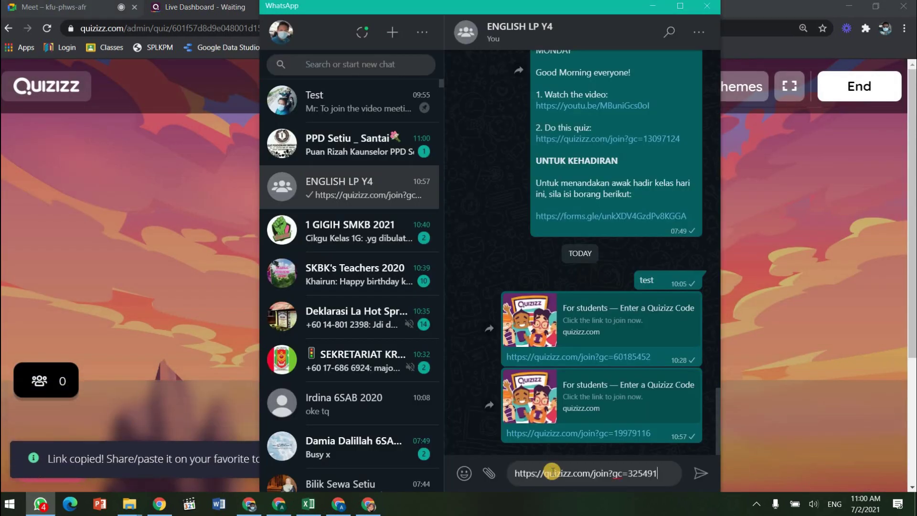
{"action": "key", "text": "Return"}
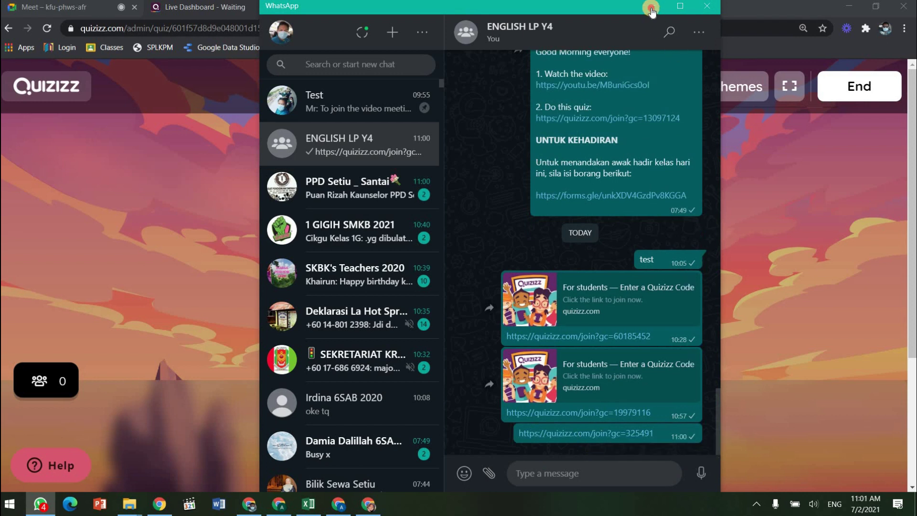
{"action": "left_click", "coordinate": [234, 458]}
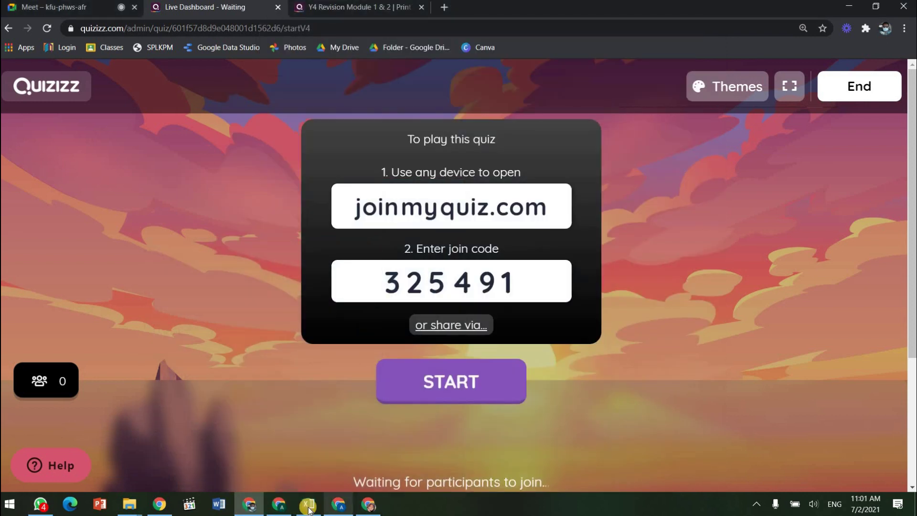
- Join live game 325491 as the first student using the pasted join link
{"action": "left_click", "coordinate": [278, 493]}
{"action": "left_click", "coordinate": [293, 26]}
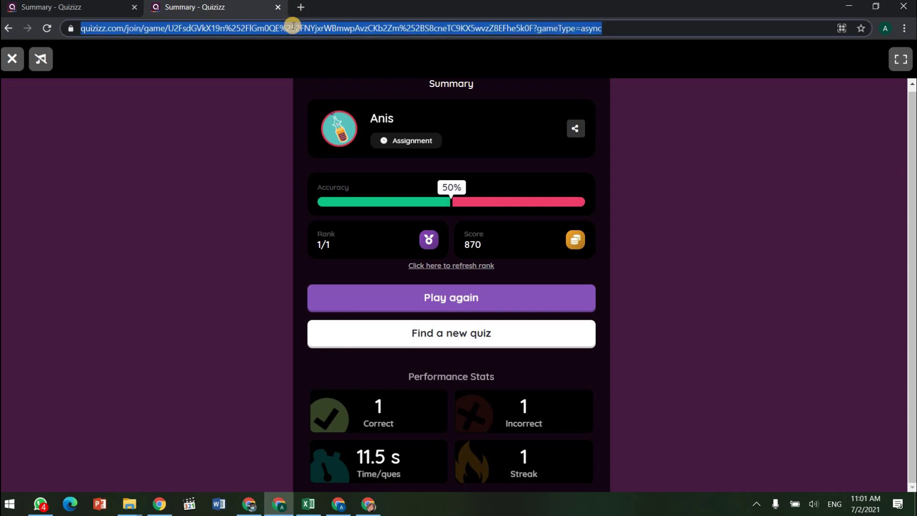
{"action": "key", "text": "ctrl+v"}
{"action": "key", "text": "Return"}
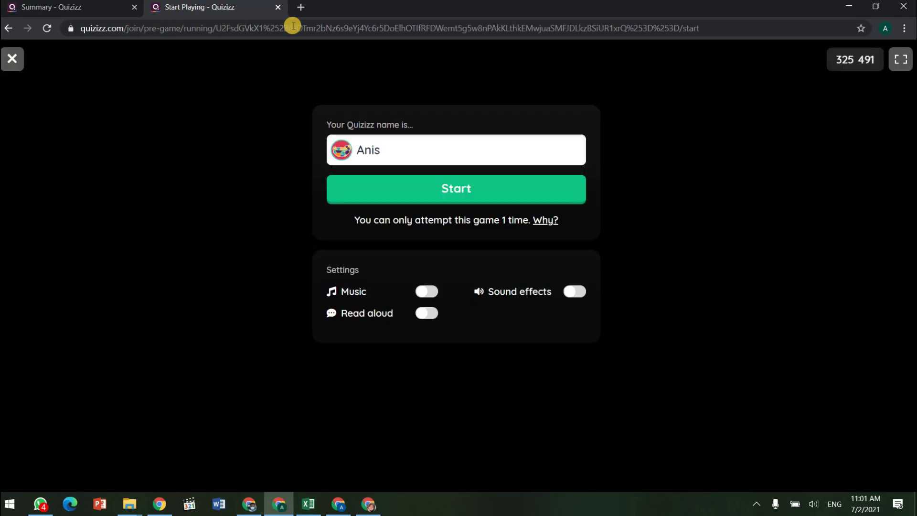
{"action": "left_click", "coordinate": [487, 191]}
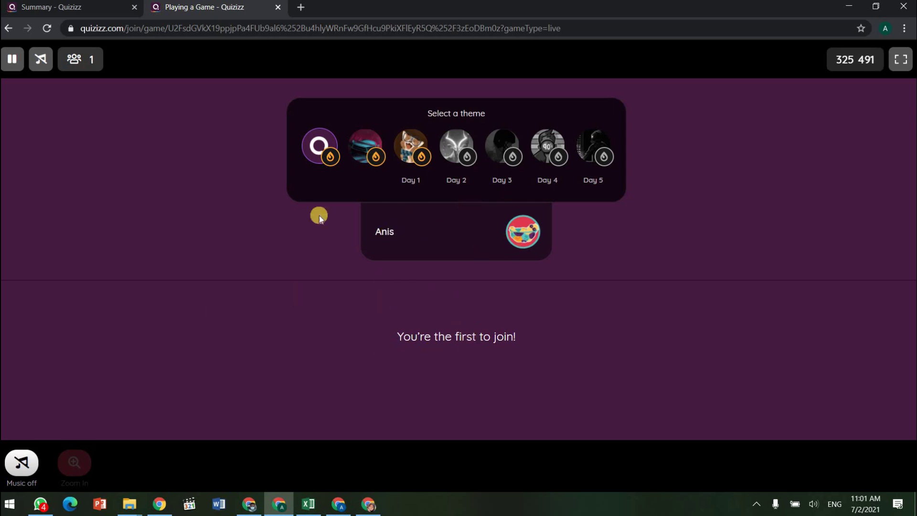
- Join the same live game as a second student from another browser window
{"action": "left_click", "coordinate": [368, 504]}
{"action": "left_click", "coordinate": [158, 7]}
{"action": "type", "text": "https://quizizz.com/join?gc=325491"}
{"action": "key", "text": "Return"}
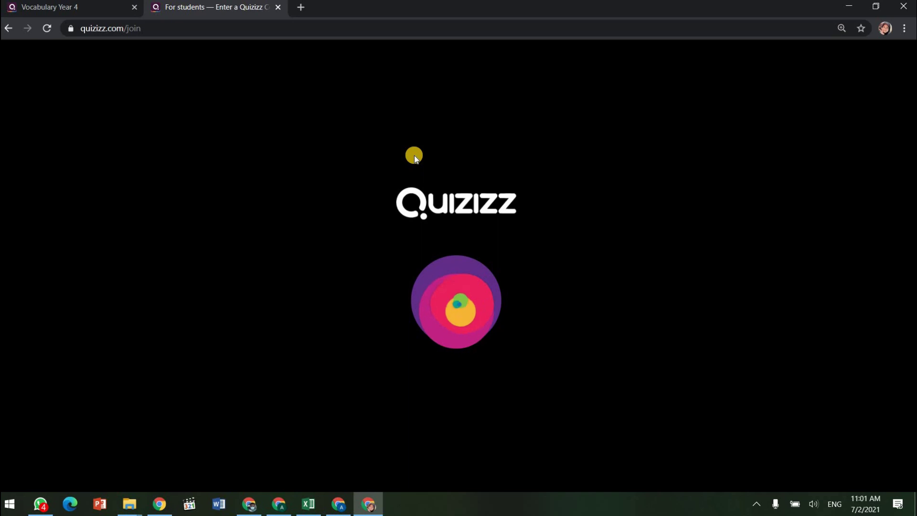
{"action": "left_click", "coordinate": [466, 234]}
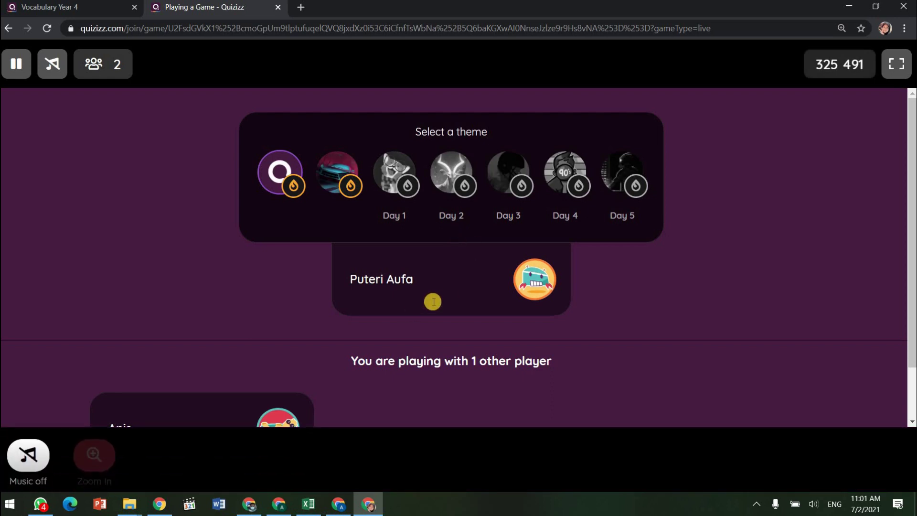
{"action": "scroll", "coordinate": [435, 277], "scroll_direction": "down", "scroll_amount": 1}
{"action": "scroll", "coordinate": [550, 237], "scroll_direction": "up", "scroll_amount": 1}
{"action": "scroll", "coordinate": [478, 201], "scroll_direction": "down", "scroll_amount": 1}
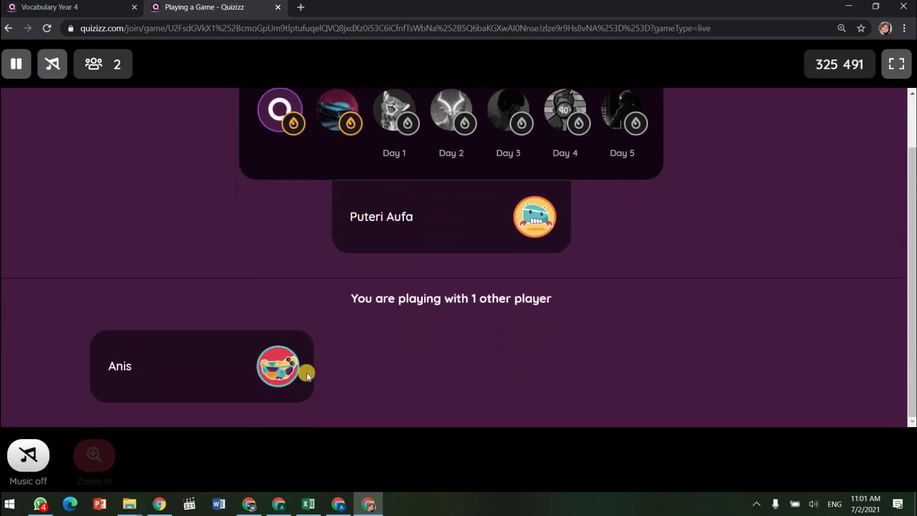
- Cycle the browser windows to bring up the Vocabulary Year 4 report, then the live dashboard
{"action": "left_click_drag", "start_coordinate": [337, 512], "coordinate": [312, 509]}
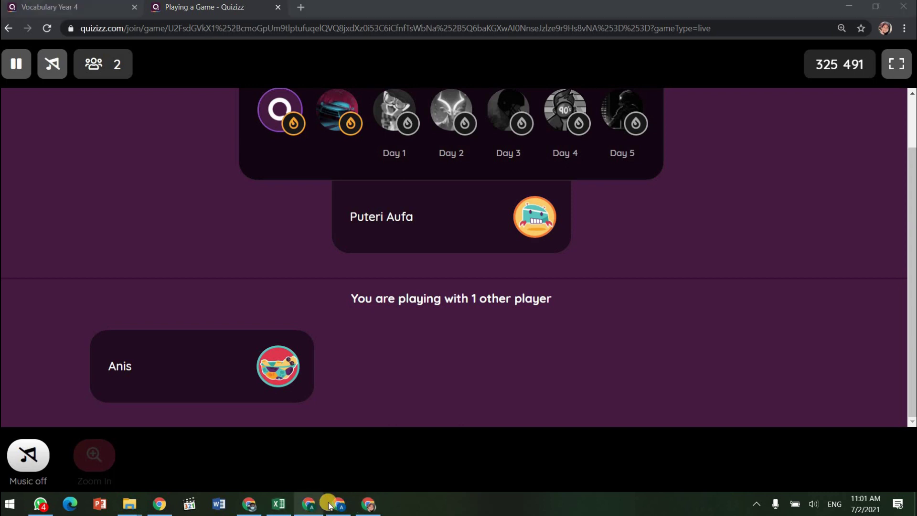
{"action": "left_click", "coordinate": [330, 506]}
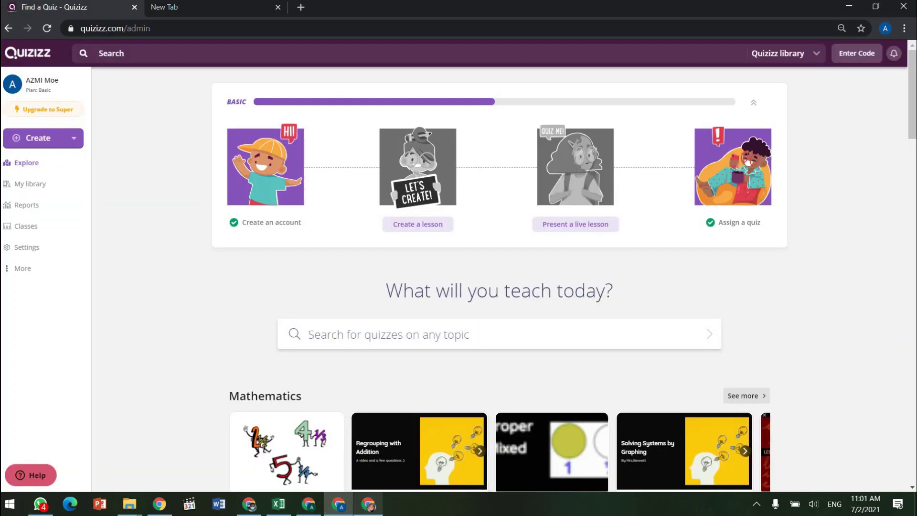
{"action": "left_click", "coordinate": [368, 504]}
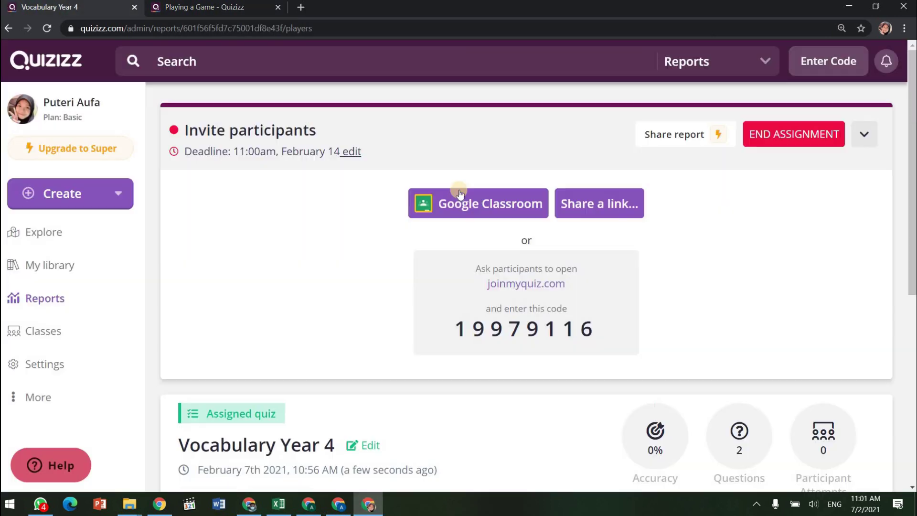
{"action": "left_click", "coordinate": [257, 505]}
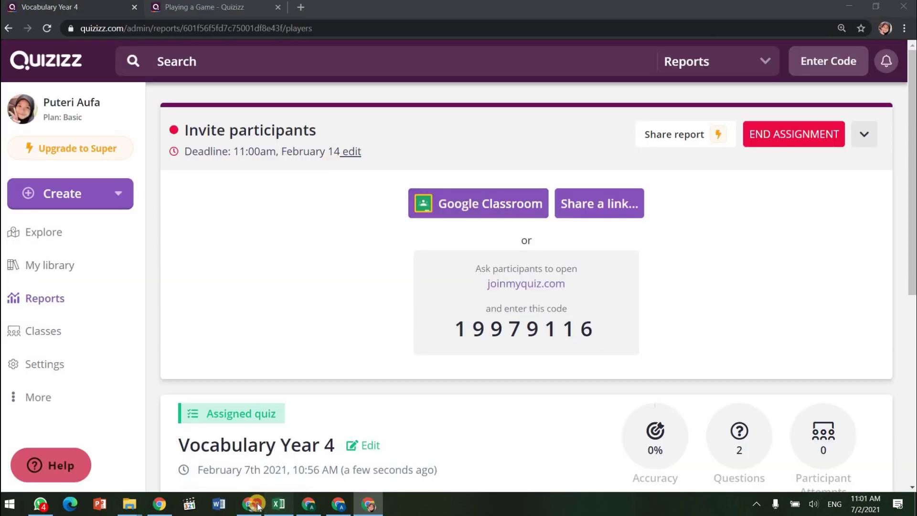
- Start the live Sports Vocab game for the two joined players from the Live Dashboard
{"action": "scroll", "coordinate": [701, 311], "scroll_direction": "down", "scroll_amount": 4}
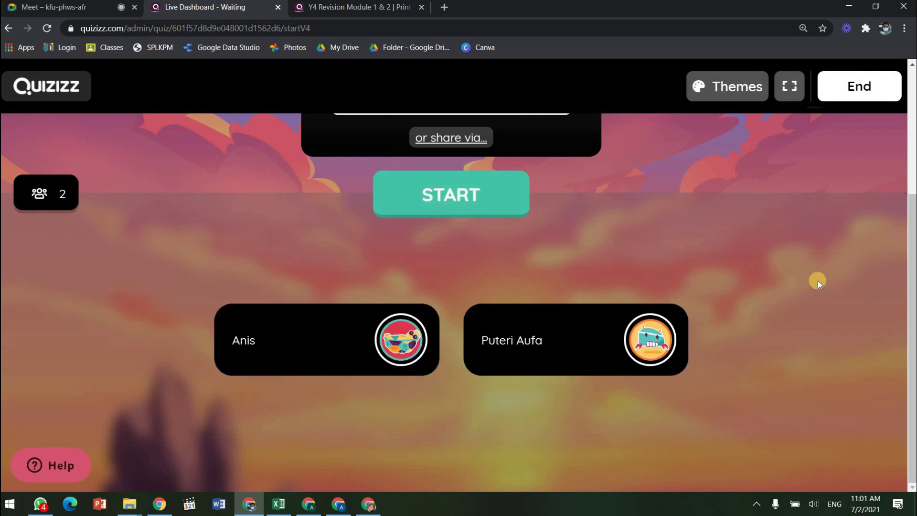
{"action": "scroll", "coordinate": [818, 280], "scroll_direction": "up", "scroll_amount": 3}
{"action": "scroll", "coordinate": [816, 282], "scroll_direction": "up", "scroll_amount": 2}
{"action": "scroll", "coordinate": [817, 281], "scroll_direction": "down", "scroll_amount": 2}
{"action": "scroll", "coordinate": [649, 260], "scroll_direction": "up", "scroll_amount": 4}
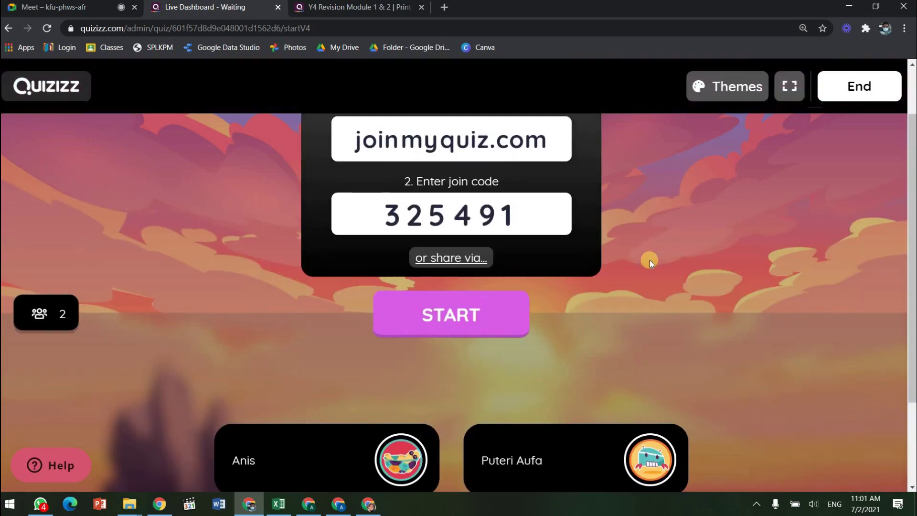
{"action": "left_click", "coordinate": [444, 389]}
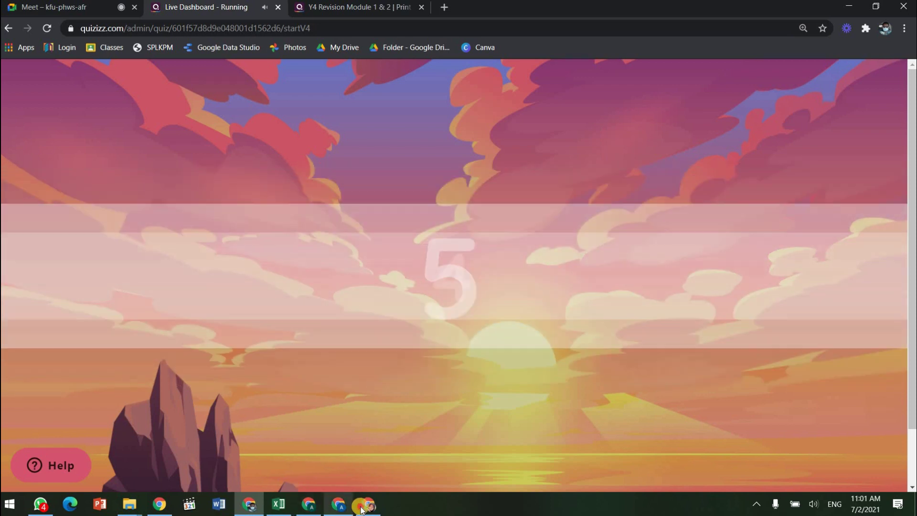
{"action": "left_click", "coordinate": [366, 506]}
- As the student, answer question 1 with bicycle and question 2 with cycling
{"action": "left_click", "coordinate": [211, 7]}
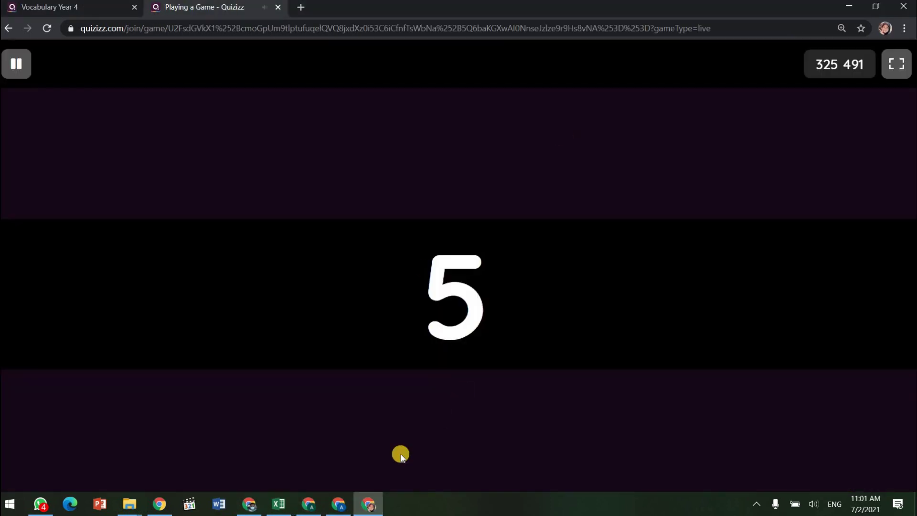
{"action": "left_click", "coordinate": [318, 509]}
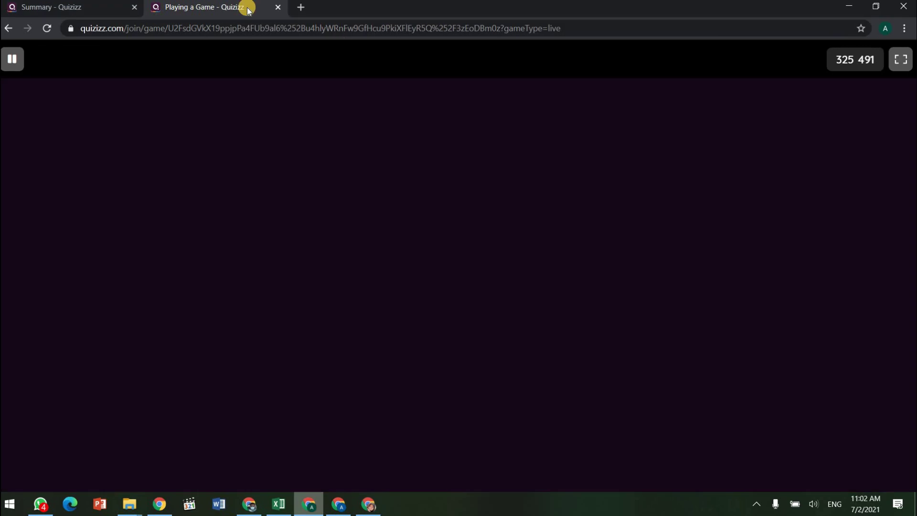
{"action": "left_click", "coordinate": [371, 505]}
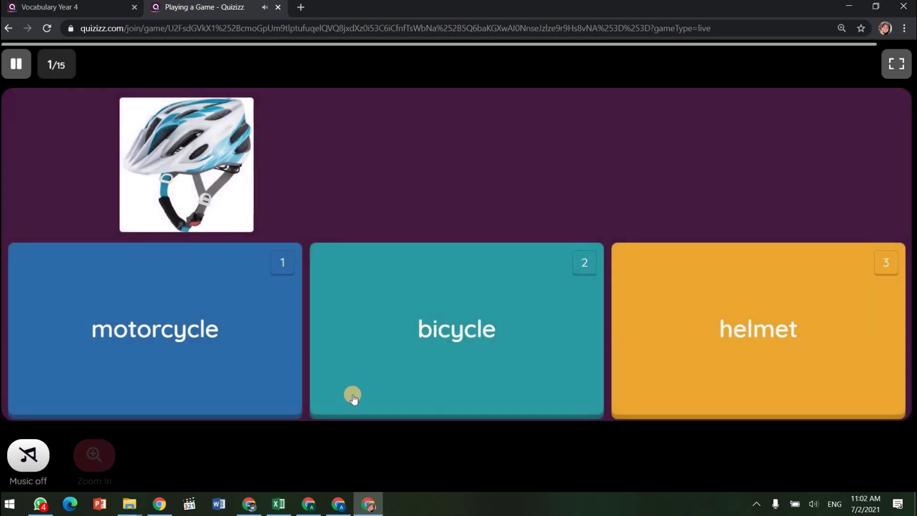
{"action": "left_click", "coordinate": [404, 350]}
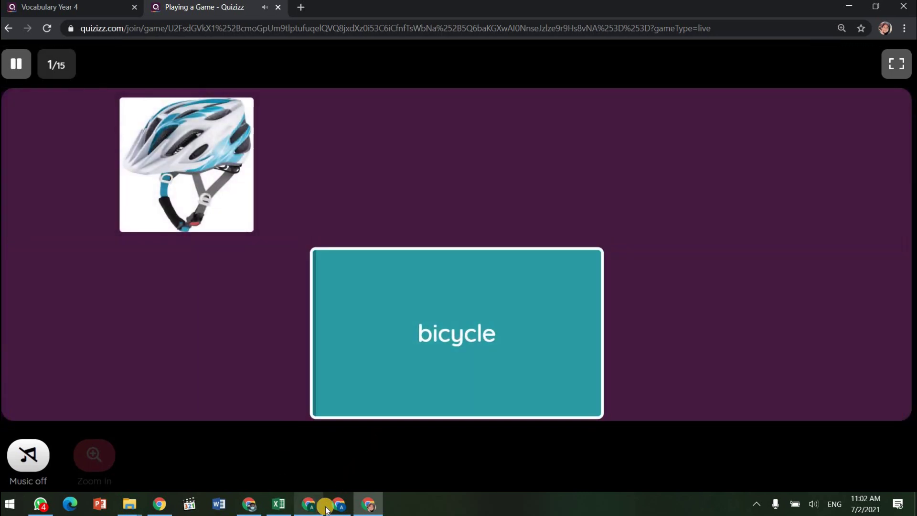
{"action": "left_click", "coordinate": [309, 505]}
{"action": "left_click", "coordinate": [369, 503]}
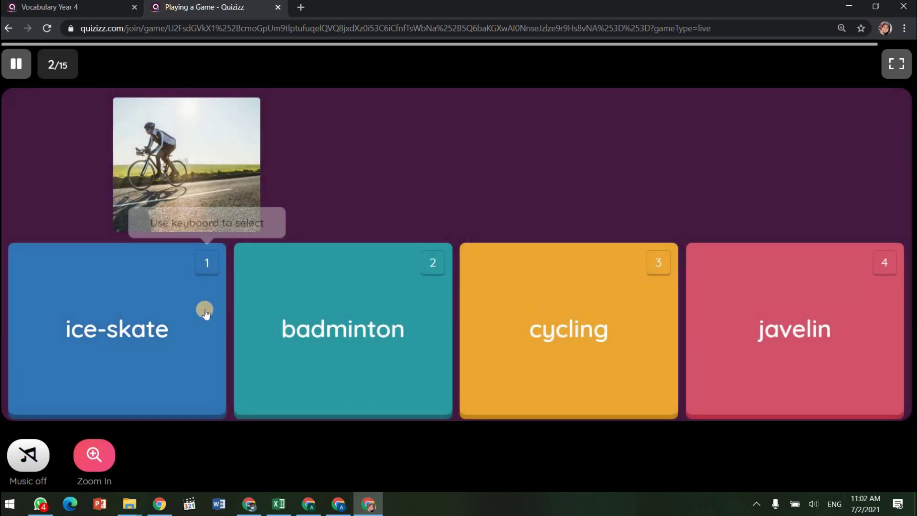
{"action": "left_click", "coordinate": [611, 308]}
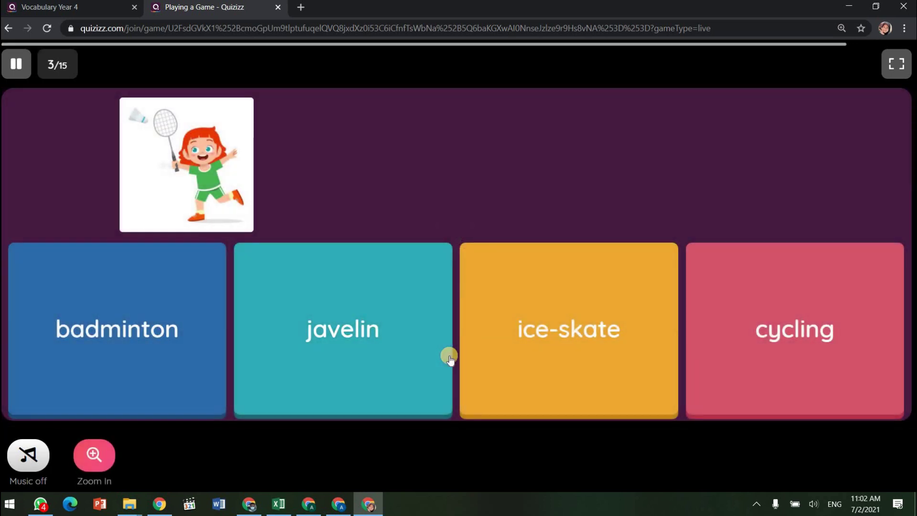
- Answer badminton, long jump and race for questions 3–5, then close the game tab
{"action": "left_click", "coordinate": [185, 343]}
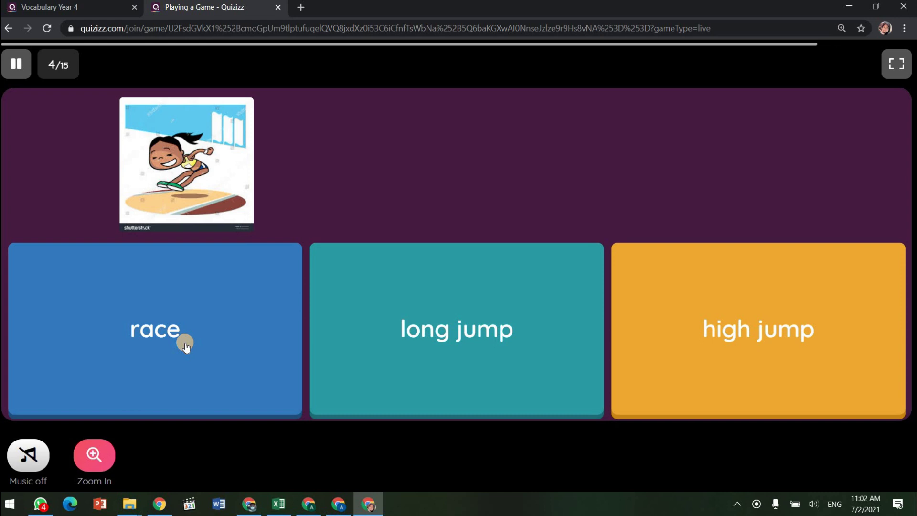
{"action": "left_click", "coordinate": [414, 313]}
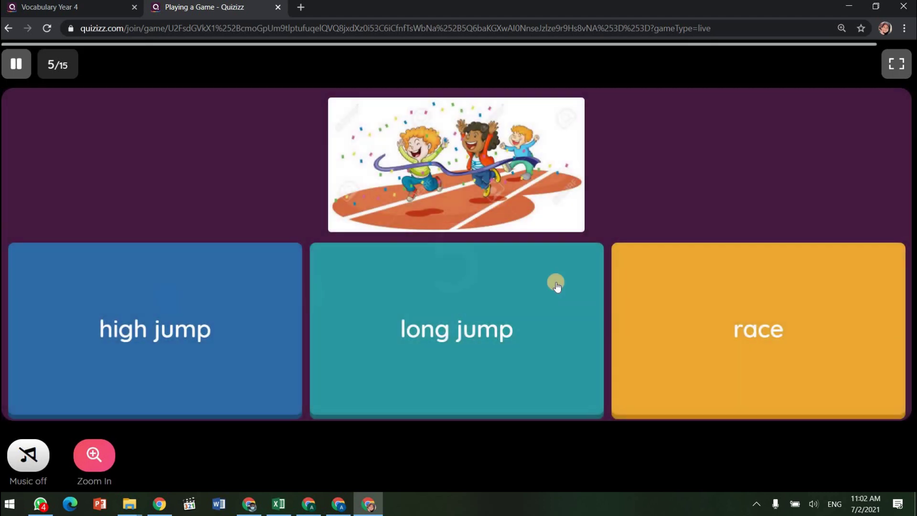
{"action": "left_click", "coordinate": [788, 304]}
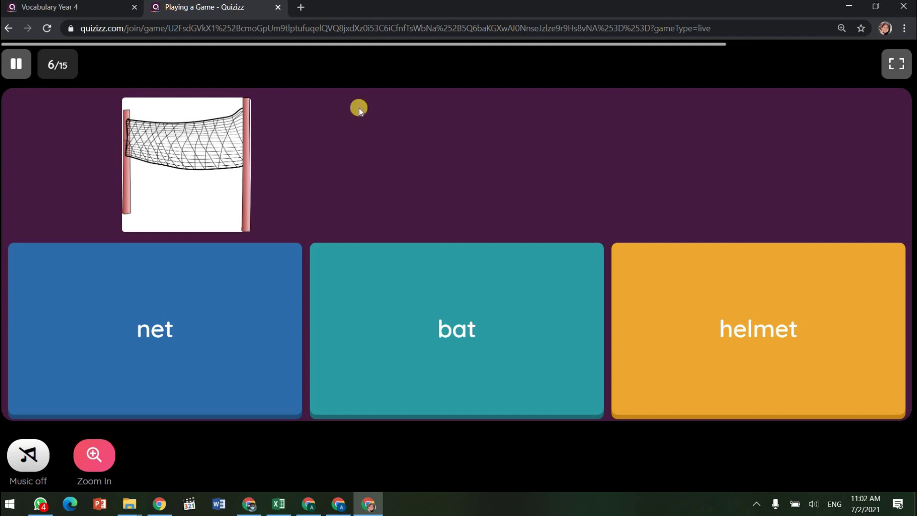
{"action": "left_click", "coordinate": [281, 7]}
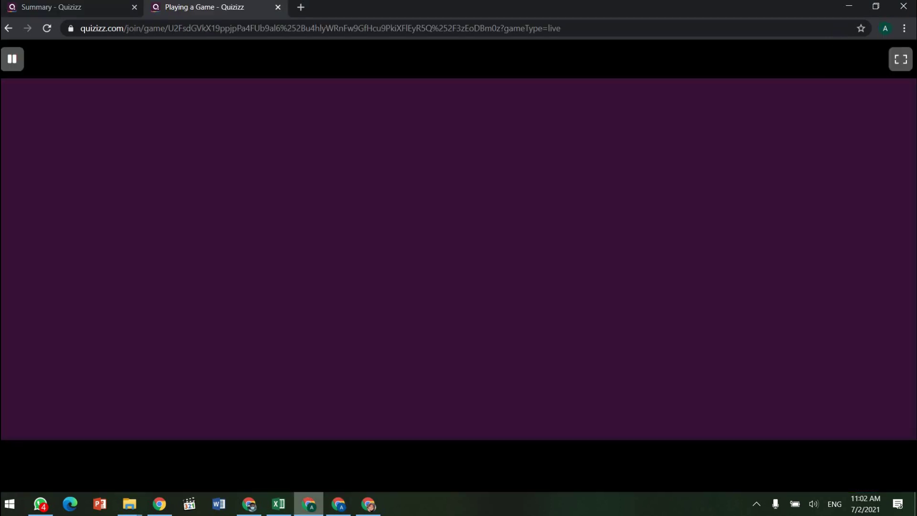
- Close the remaining student's Playing a Game tab and return to the live dashboard
{"action": "left_click", "coordinate": [312, 434]}
{"action": "left_click", "coordinate": [278, 7]}
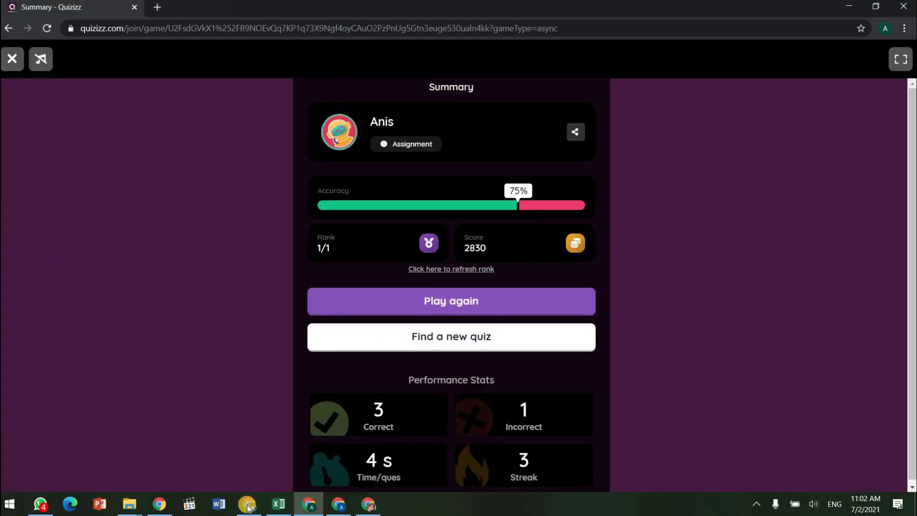
{"action": "key", "text": "alt+Tab"}
- Check the leaderboard's two participants and 80% accuracy, then go back to the quiz start page
{"action": "scroll", "coordinate": [669, 273], "scroll_direction": "down", "scroll_amount": 2}
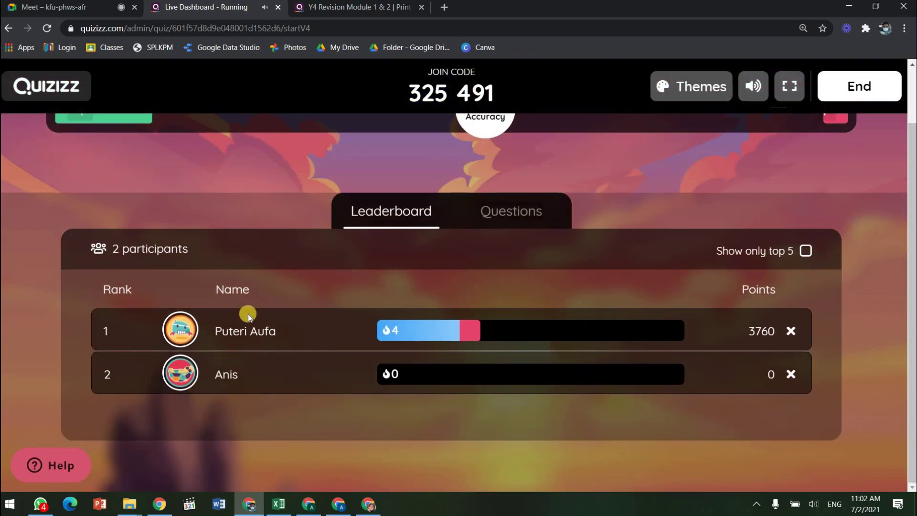
{"action": "scroll", "coordinate": [518, 290], "scroll_direction": "up", "scroll_amount": 2}
{"action": "scroll", "coordinate": [567, 305], "scroll_direction": "down", "scroll_amount": 2}
{"action": "scroll", "coordinate": [561, 299], "scroll_direction": "up", "scroll_amount": 2}
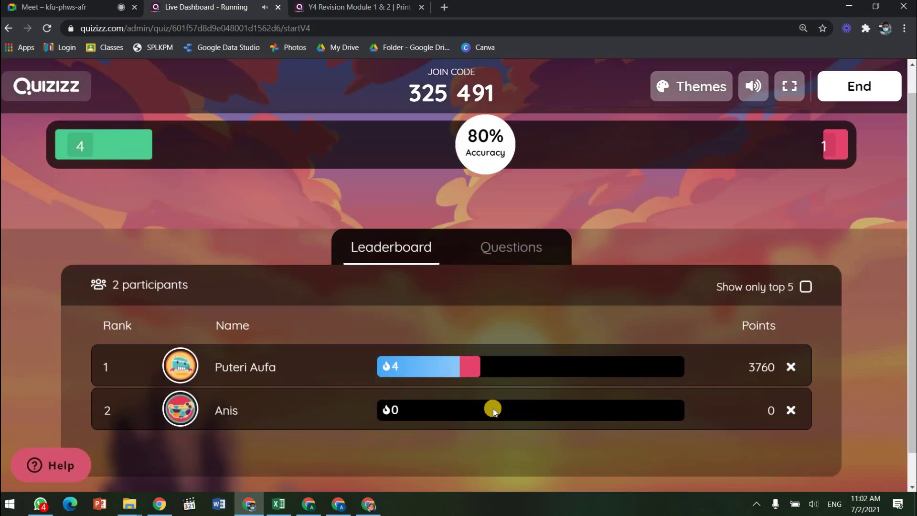
{"action": "scroll", "coordinate": [524, 371], "scroll_direction": "down", "scroll_amount": 2}
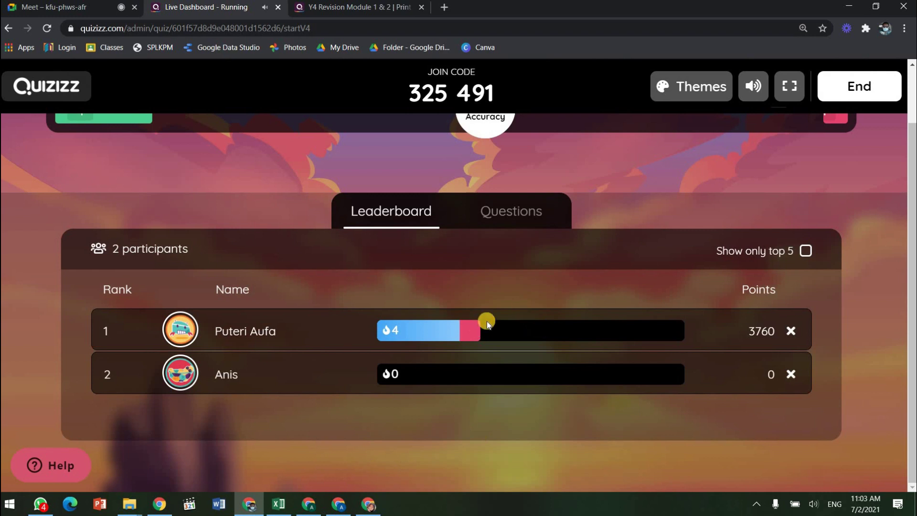
{"action": "left_click", "coordinate": [8, 28]}
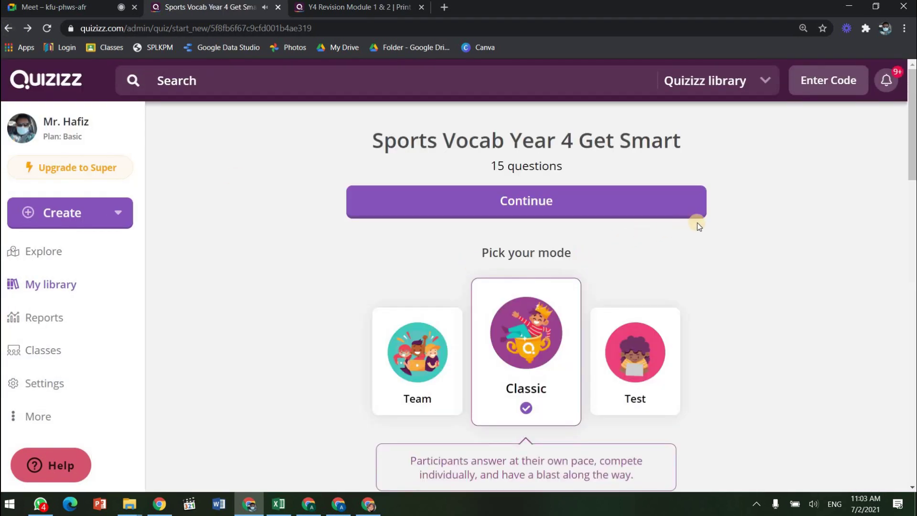
- Compare the Test and Team modes for Sports Vocab Year 4 Get Smart, leaving Classic selected
{"action": "scroll", "coordinate": [693, 230], "scroll_direction": "down", "scroll_amount": 4}
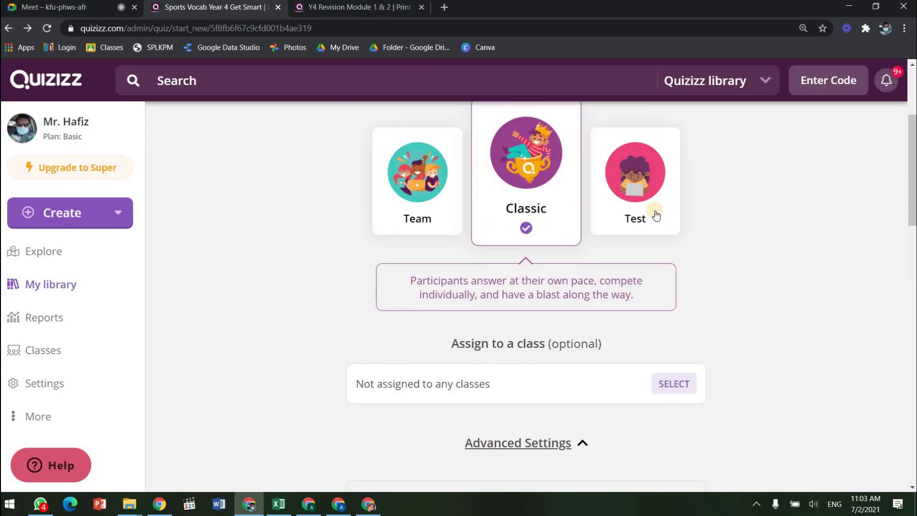
{"action": "left_click", "coordinate": [656, 216]}
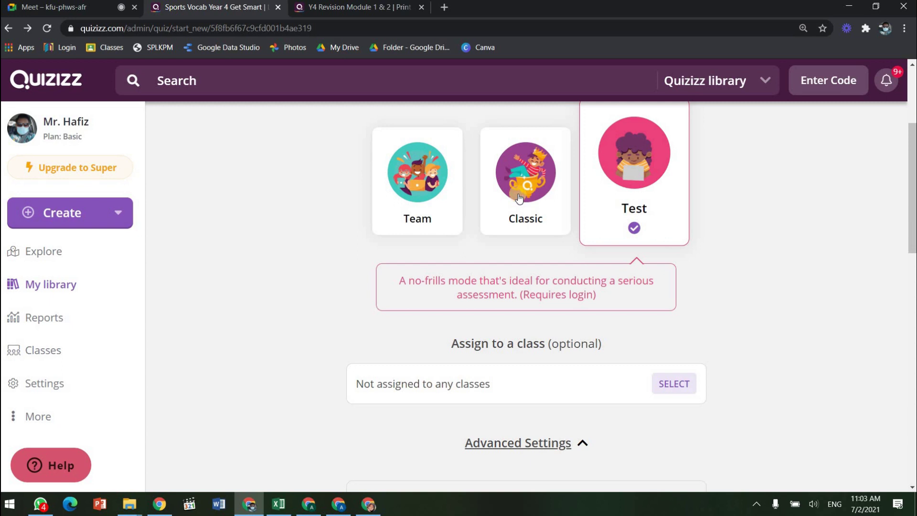
{"action": "left_click", "coordinate": [540, 217]}
{"action": "scroll", "coordinate": [540, 219], "scroll_direction": "up", "scroll_amount": 1}
{"action": "left_click", "coordinate": [426, 225]}
{"action": "left_click", "coordinate": [478, 225]}
{"action": "left_click", "coordinate": [456, 225]}
{"action": "left_click", "coordinate": [492, 219]}
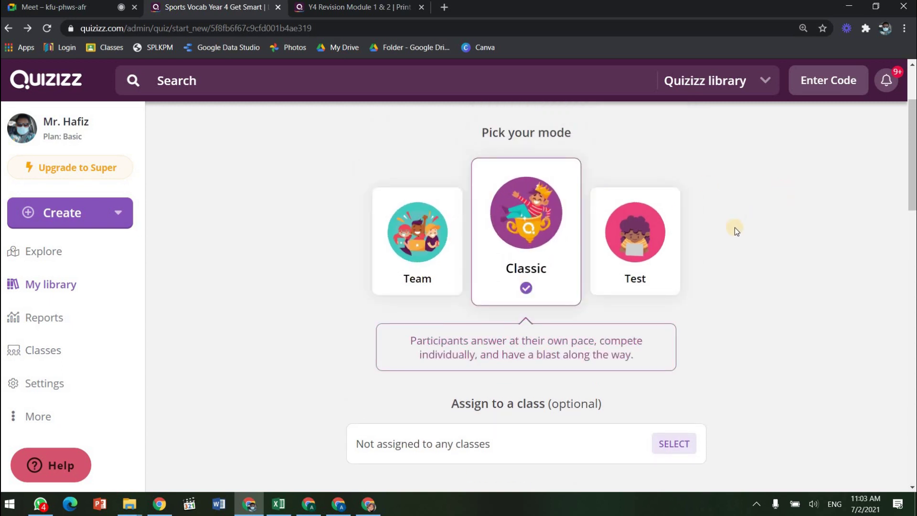
- Review the Classic mode page, then return to My library
{"action": "scroll", "coordinate": [735, 227], "scroll_direction": "up", "scroll_amount": 1}
{"action": "scroll", "coordinate": [736, 231], "scroll_direction": "up", "scroll_amount": 1}
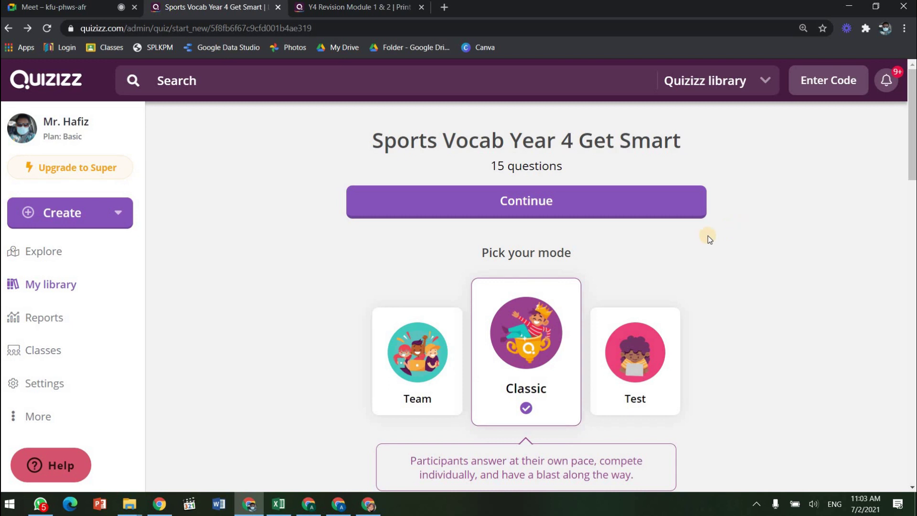
{"action": "scroll", "coordinate": [702, 237], "scroll_direction": "down", "scroll_amount": 1}
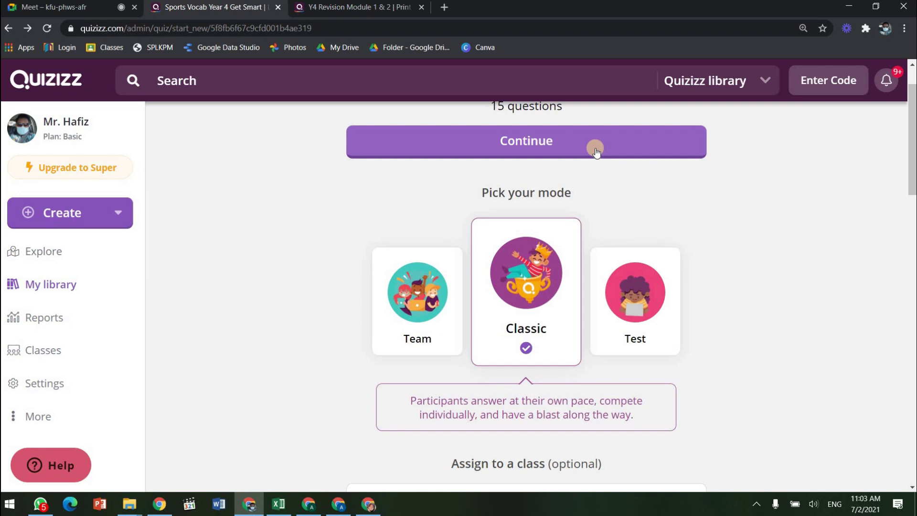
{"action": "scroll", "coordinate": [613, 244], "scroll_direction": "up", "scroll_amount": 1}
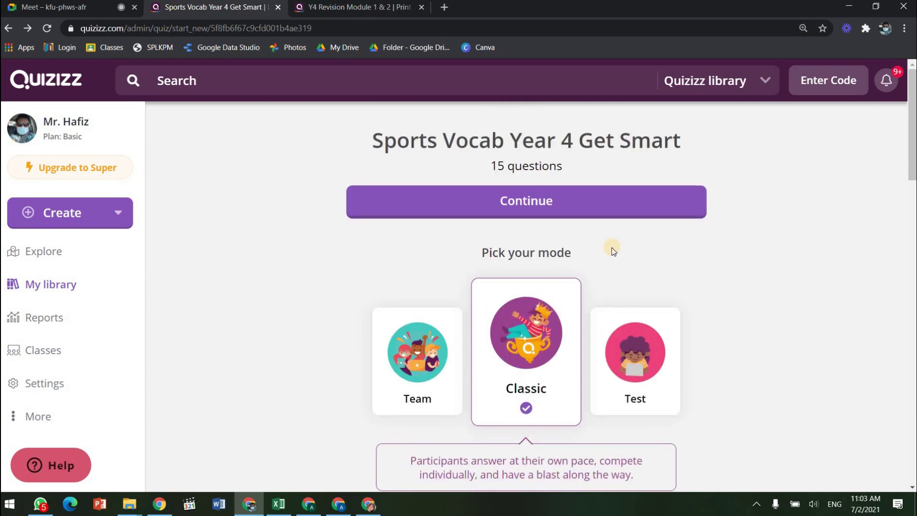
{"action": "scroll", "coordinate": [614, 252], "scroll_direction": "down", "scroll_amount": 2}
{"action": "scroll", "coordinate": [613, 250], "scroll_direction": "up", "scroll_amount": 2}
{"action": "left_click", "coordinate": [67, 286]}
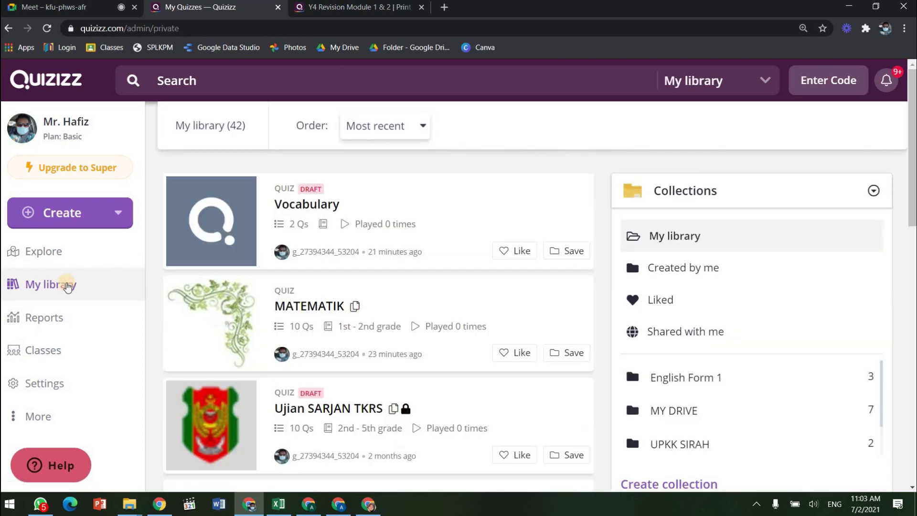
- Check the Google Meet call and come back to the quiz library
{"action": "left_click", "coordinate": [86, 7]}
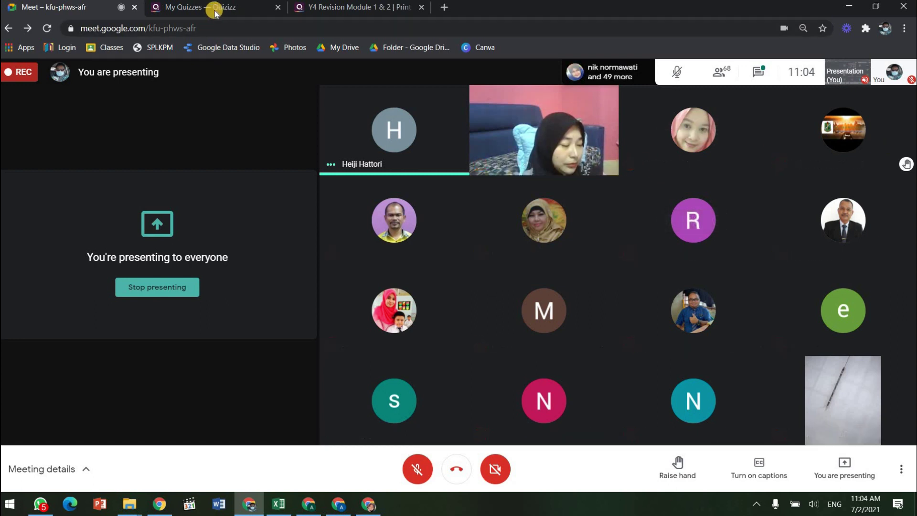
{"action": "mouse_move", "coordinate": [215, 11]}
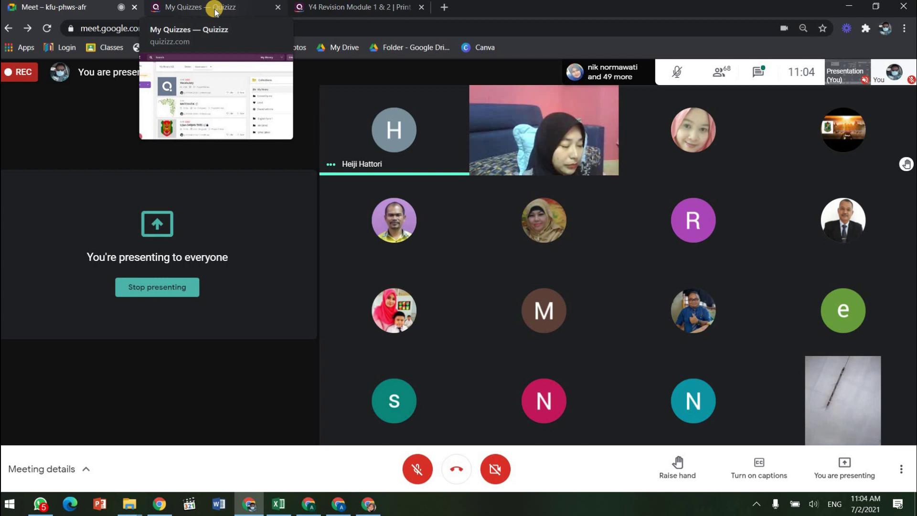
{"action": "left_click", "coordinate": [214, 10]}
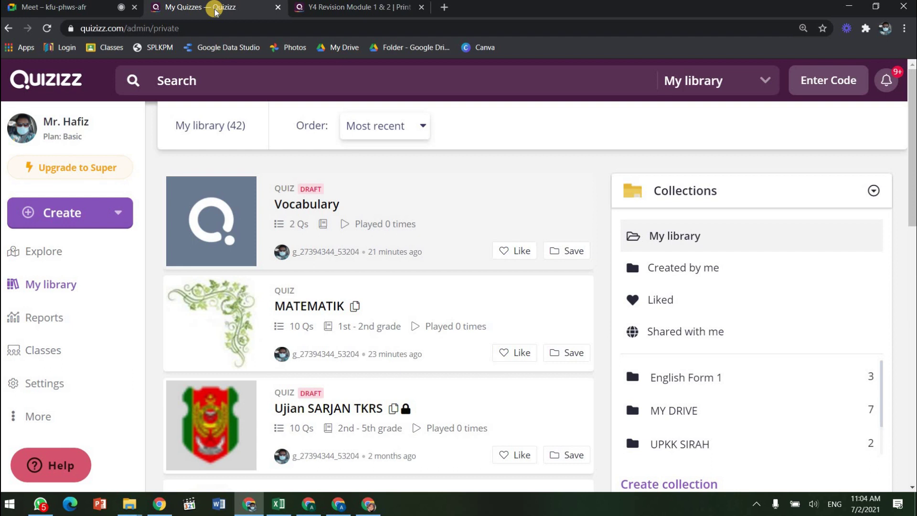
{"action": "left_click", "coordinate": [50, 7]}
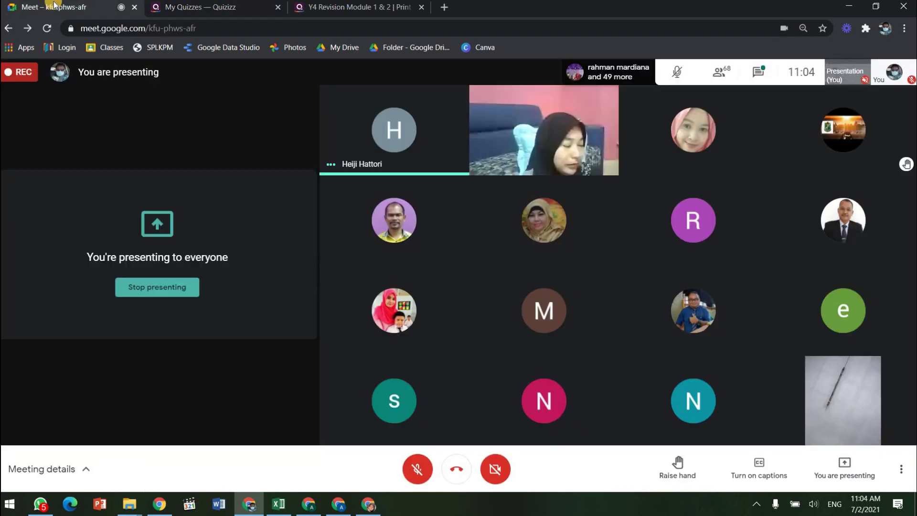
{"action": "left_click", "coordinate": [173, 11]}
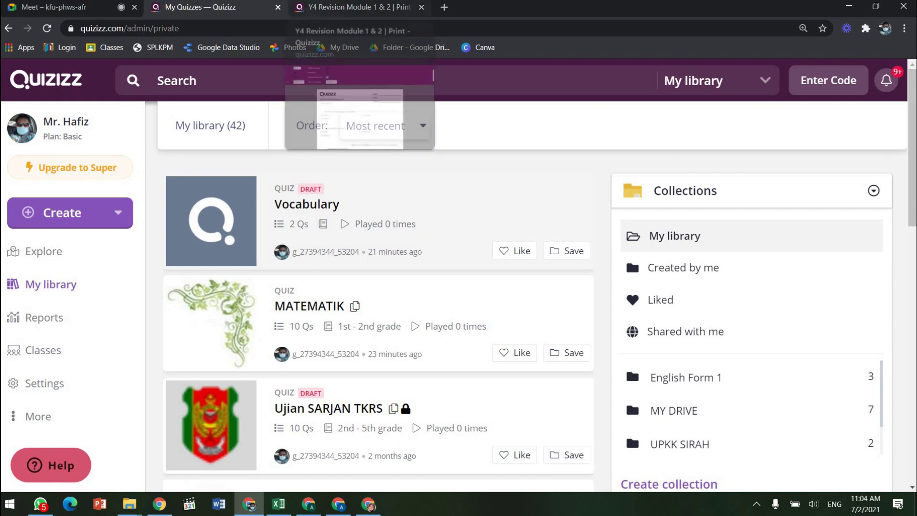
- Look at the Y4 Revision Module print page, then return to the library
{"action": "left_click", "coordinate": [280, 225]}
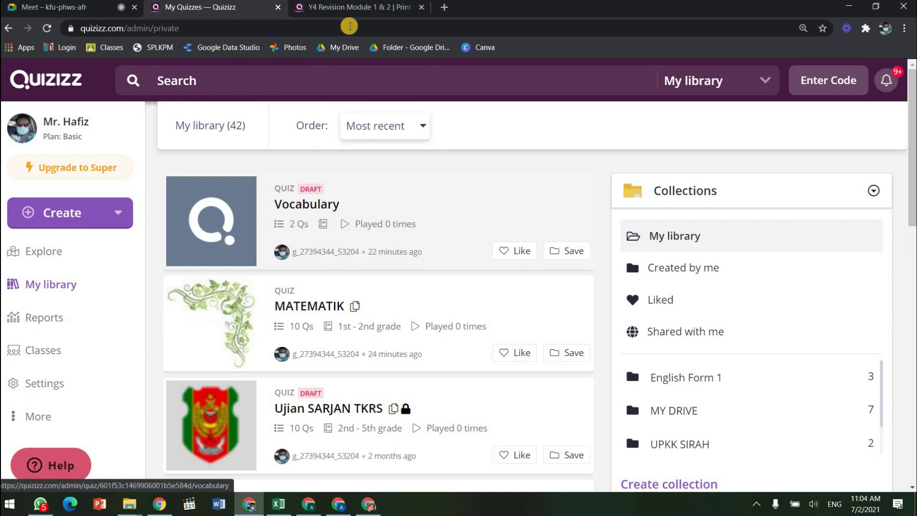
{"action": "left_click", "coordinate": [333, 14]}
{"action": "mouse_move", "coordinate": [333, 14]}
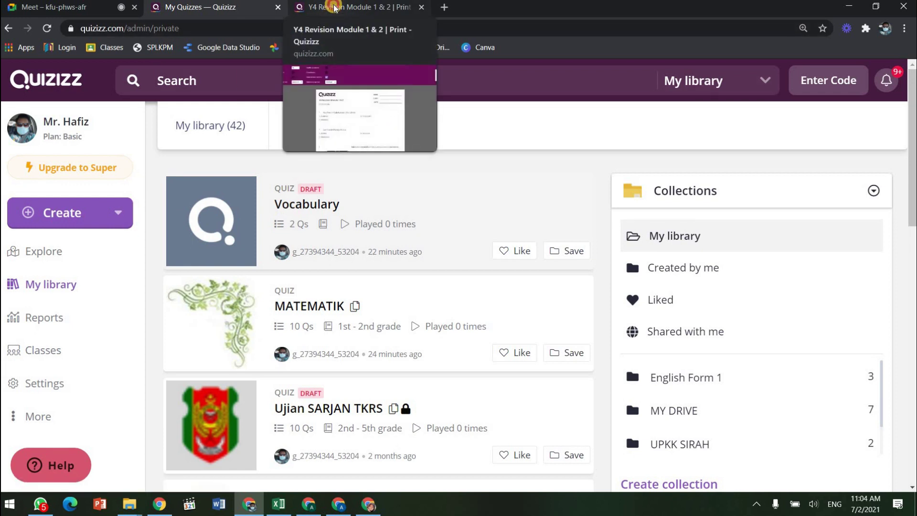
{"action": "left_click", "coordinate": [333, 14]}
{"action": "key", "text": "ctrl+shift+Tab"}
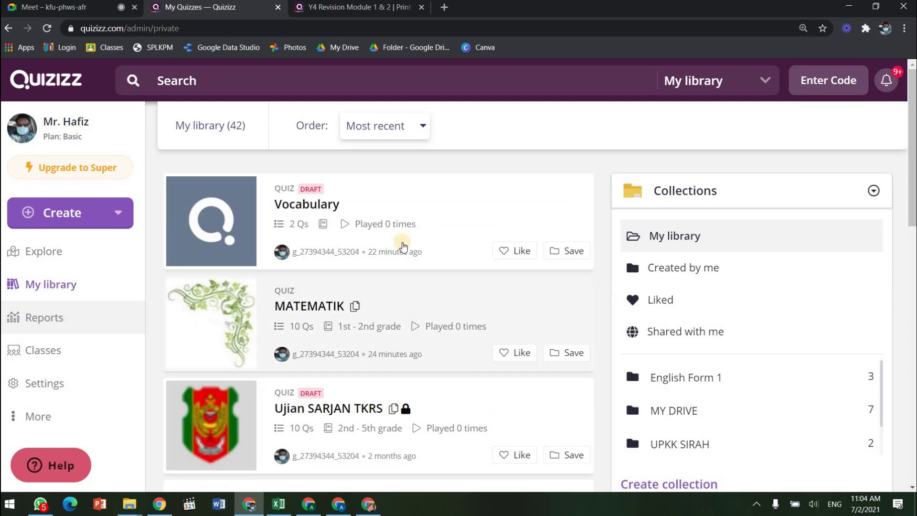
- Open the MATEMATIK quiz from My library
{"action": "scroll", "coordinate": [424, 316], "scroll_direction": "down", "scroll_amount": 3}
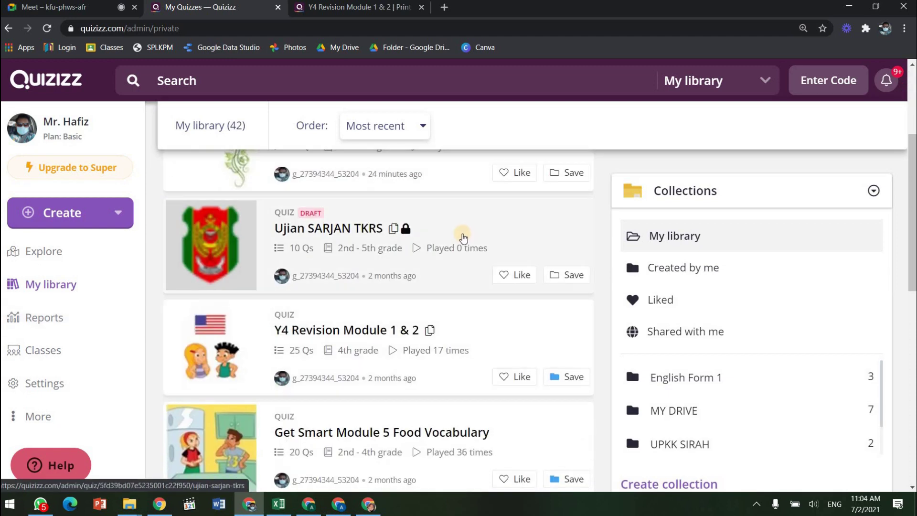
{"action": "scroll", "coordinate": [466, 235], "scroll_direction": "up", "scroll_amount": 3}
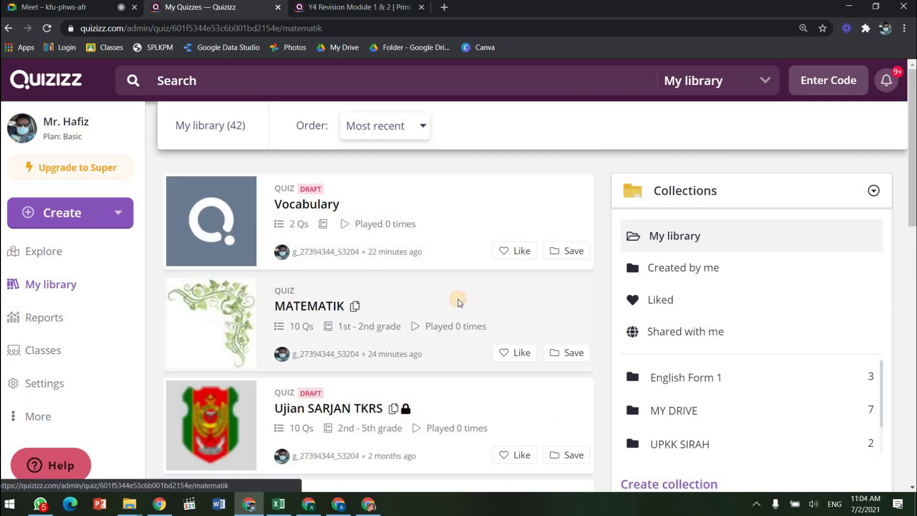
{"action": "left_click", "coordinate": [456, 298]}
- Start assigning MATEMATIK as homework with a deadline date of February 7
{"action": "left_click", "coordinate": [498, 312]}
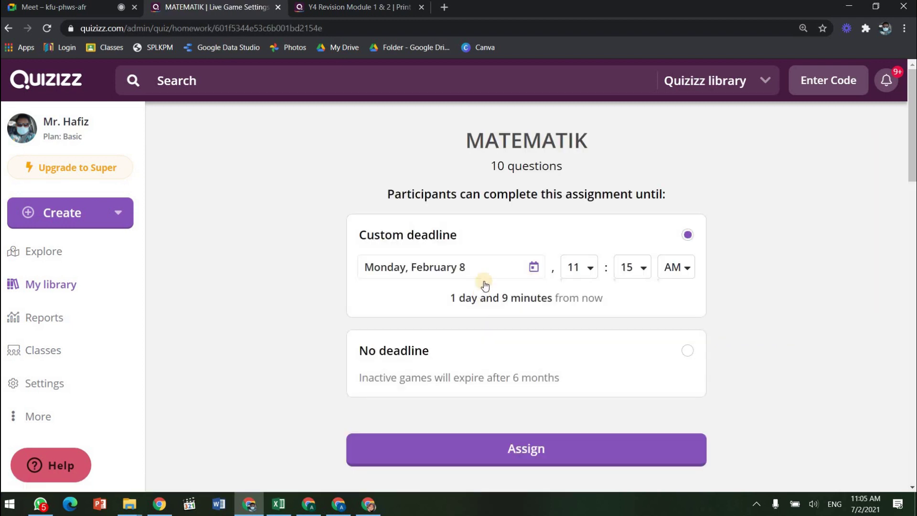
{"action": "scroll", "coordinate": [537, 243], "scroll_direction": "down", "scroll_amount": 3}
{"action": "scroll", "coordinate": [567, 231], "scroll_direction": "up", "scroll_amount": 3}
{"action": "left_click", "coordinate": [537, 268]}
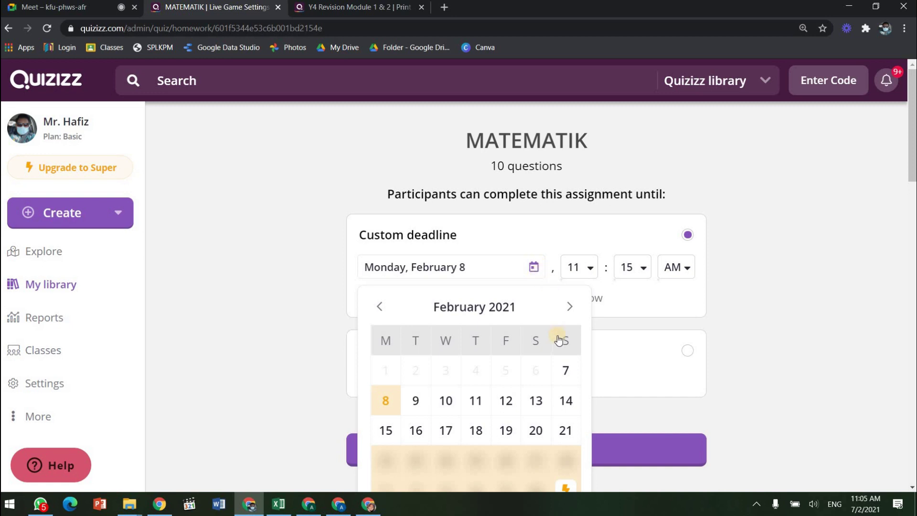
{"action": "left_click", "coordinate": [568, 373]}
- Set the homework deadline time to 11:15 PM
{"action": "left_click", "coordinate": [596, 273]}
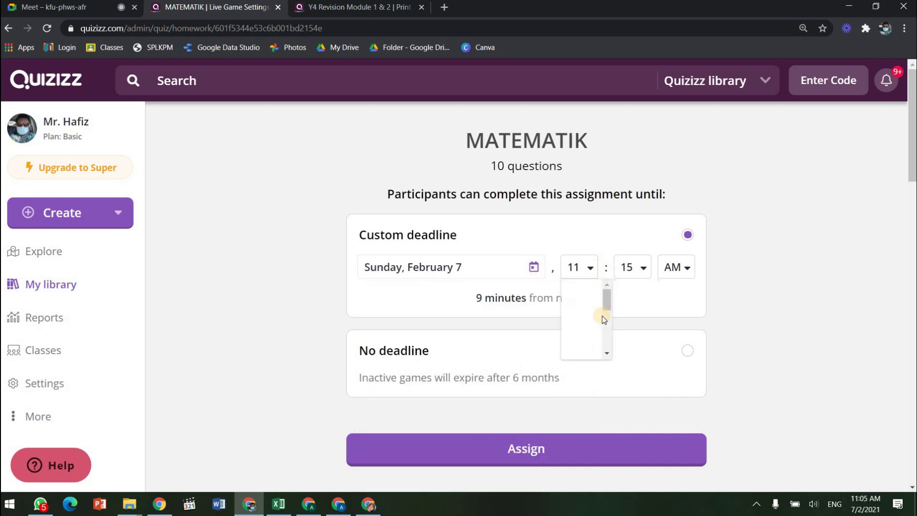
{"action": "left_click_drag", "start_coordinate": [598, 317], "coordinate": [593, 447]}
{"action": "left_click", "coordinate": [587, 482]}
{"action": "left_click", "coordinate": [592, 268]}
{"action": "left_click", "coordinate": [631, 294]}
{"action": "left_click", "coordinate": [641, 267]}
{"action": "left_click", "coordinate": [680, 313]}
{"action": "left_click", "coordinate": [676, 268]}
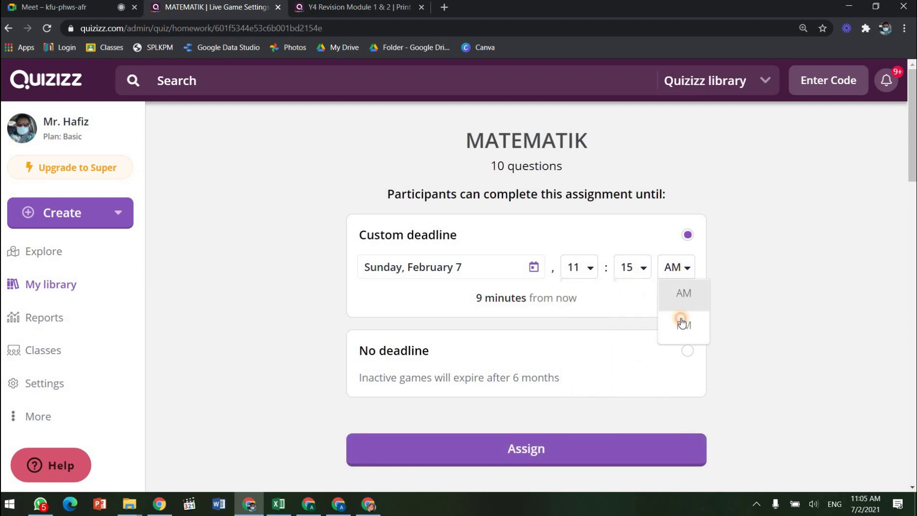
{"action": "left_click", "coordinate": [682, 320]}
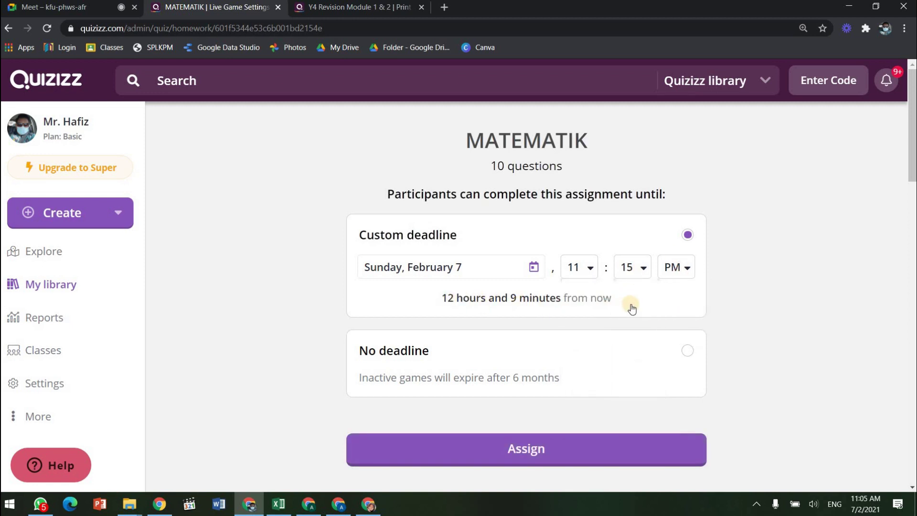
{"action": "scroll", "coordinate": [631, 305], "scroll_direction": "down", "scroll_amount": 2}
{"action": "scroll", "coordinate": [742, 281], "scroll_direction": "up", "scroll_amount": 1}
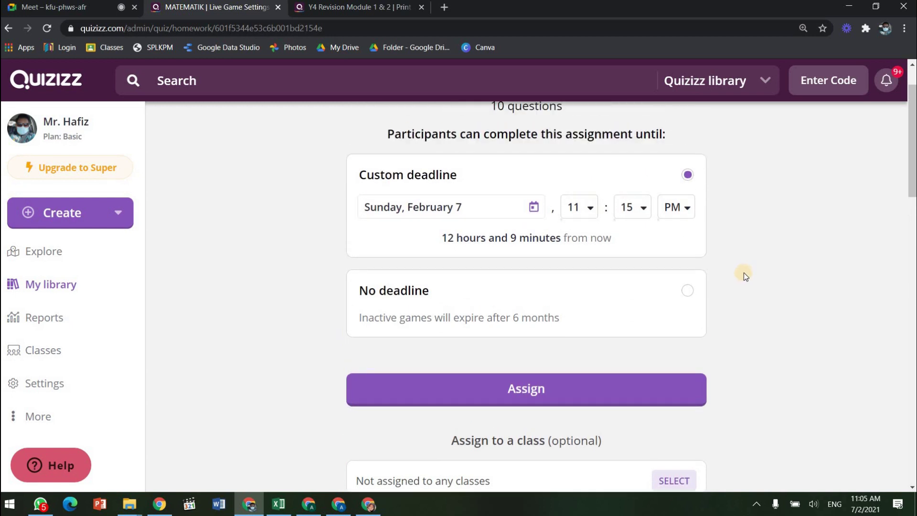
{"action": "scroll", "coordinate": [741, 269], "scroll_direction": "down", "scroll_amount": 2}
{"action": "scroll", "coordinate": [741, 268], "scroll_direction": "up", "scroll_amount": 2}
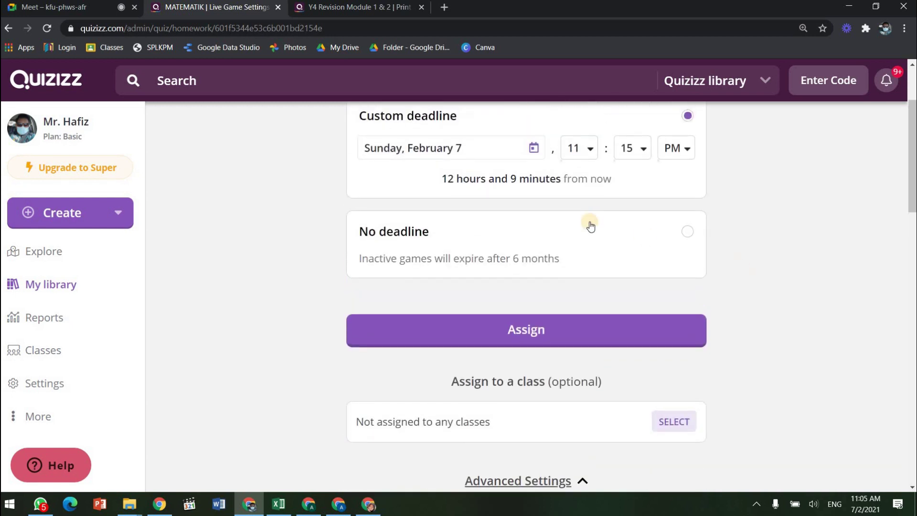
- Move the deadline date to Sunday, February 14
{"action": "left_click", "coordinate": [533, 209]}
{"action": "left_click", "coordinate": [564, 340]}
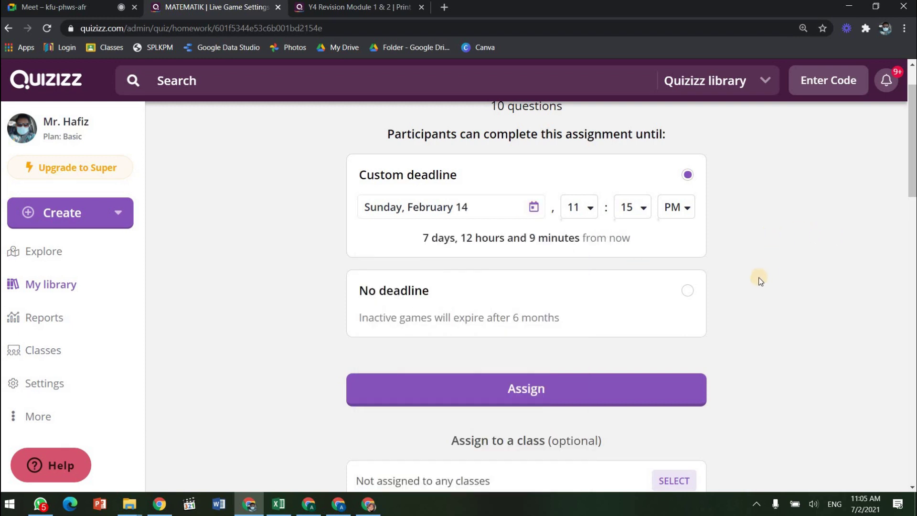
{"action": "scroll", "coordinate": [765, 276], "scroll_direction": "down", "scroll_amount": 3}
{"action": "scroll", "coordinate": [761, 281], "scroll_direction": "up", "scroll_amount": 5}
{"action": "scroll", "coordinate": [761, 281], "scroll_direction": "down", "scroll_amount": 1}
{"action": "scroll", "coordinate": [760, 281], "scroll_direction": "up", "scroll_amount": 1}
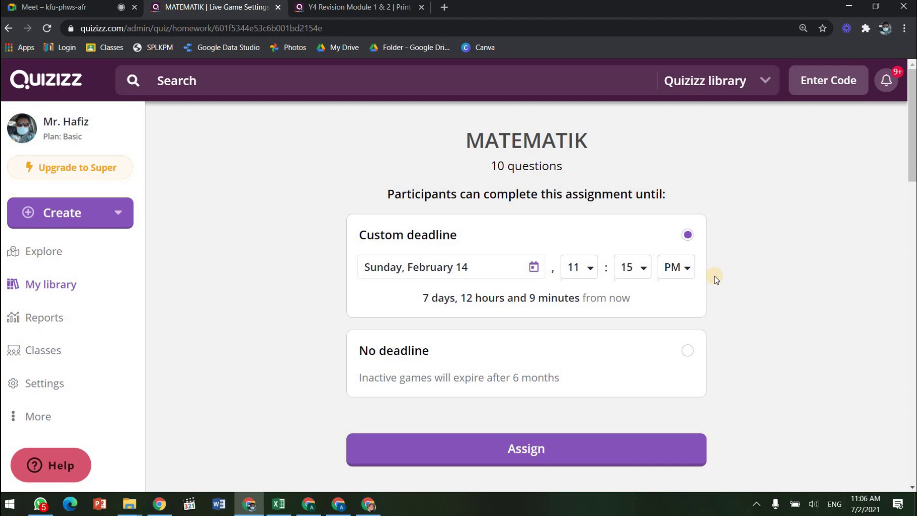
- Open the Y4 Revision Module 1 & 2 quiz from My library
{"action": "left_click", "coordinate": [46, 283]}
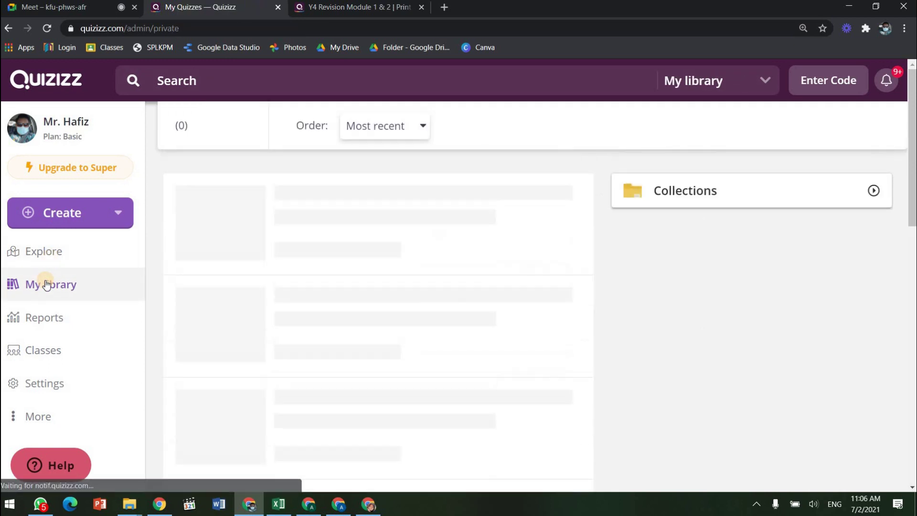
{"action": "scroll", "coordinate": [317, 293], "scroll_direction": "down", "scroll_amount": 8}
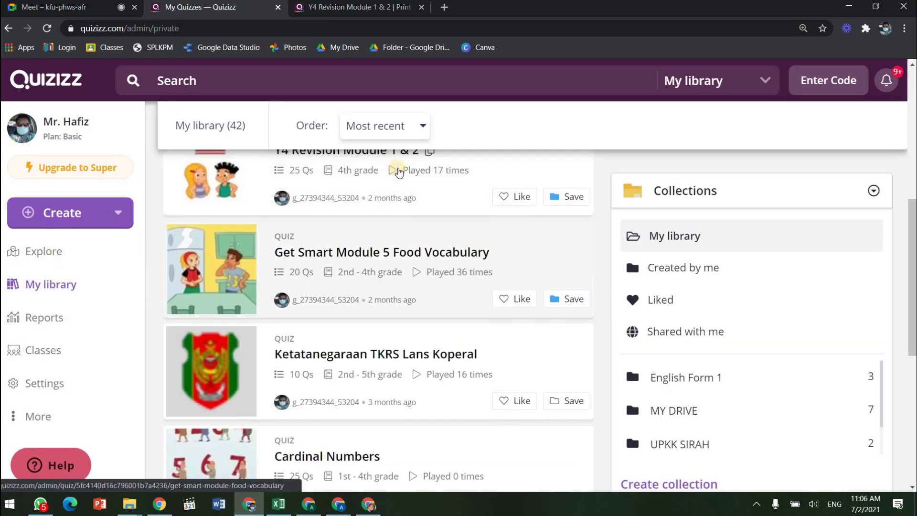
{"action": "left_click", "coordinate": [569, 184]}
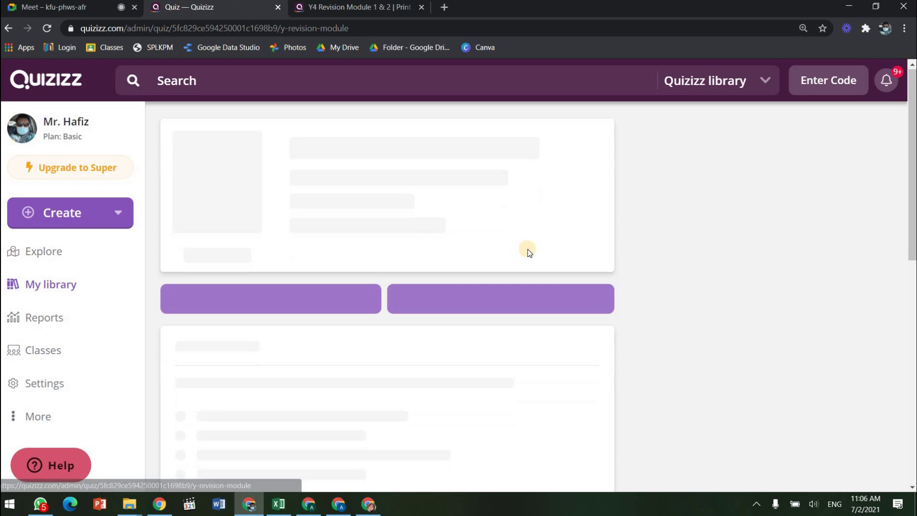
- Scroll through the quiz's 25 questions for 4th-grade English
{"action": "scroll", "coordinate": [529, 253], "scroll_direction": "down", "scroll_amount": 10}
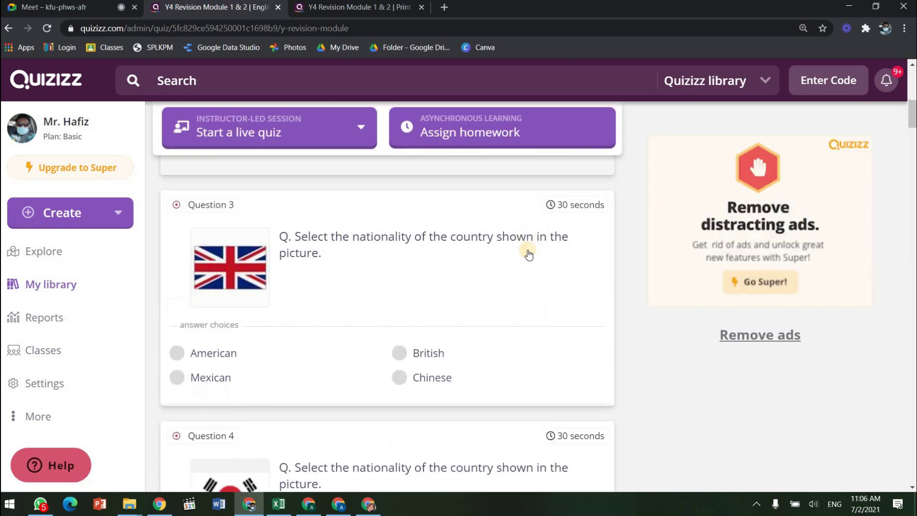
{"action": "scroll", "coordinate": [528, 253], "scroll_direction": "up", "scroll_amount": 10}
{"action": "scroll", "coordinate": [529, 253], "scroll_direction": "down", "scroll_amount": 10}
{"action": "scroll", "coordinate": [531, 253], "scroll_direction": "down", "scroll_amount": 5}
{"action": "scroll", "coordinate": [520, 244], "scroll_direction": "up", "scroll_amount": 6}
{"action": "scroll", "coordinate": [425, 252], "scroll_direction": "up", "scroll_amount": 2}
{"action": "scroll", "coordinate": [261, 198], "scroll_direction": "down", "scroll_amount": 2}
{"action": "scroll", "coordinate": [251, 223], "scroll_direction": "down", "scroll_amount": 5}
{"action": "mouse_move", "coordinate": [248, 228]}
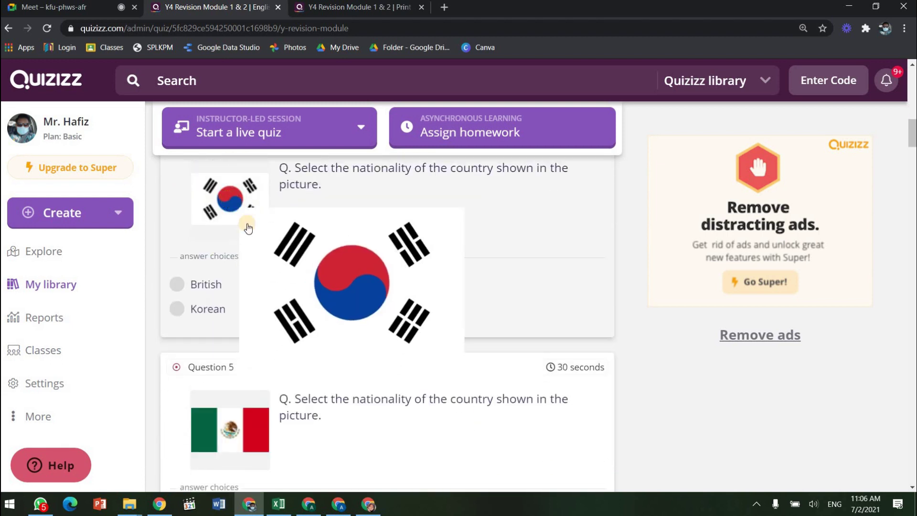
{"action": "scroll", "coordinate": [248, 228], "scroll_direction": "down", "scroll_amount": 5}
{"action": "scroll", "coordinate": [241, 237], "scroll_direction": "down", "scroll_amount": 4}
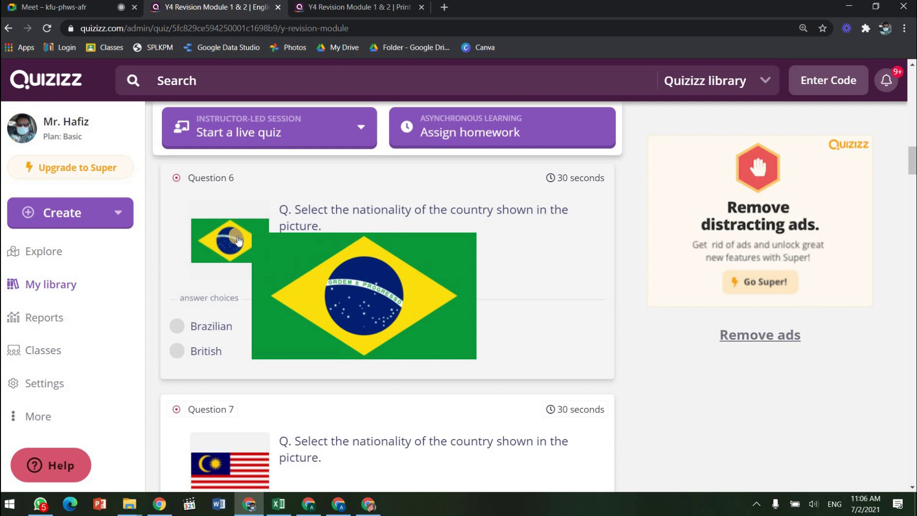
{"action": "scroll", "coordinate": [239, 240], "scroll_direction": "down", "scroll_amount": 4}
{"action": "scroll", "coordinate": [240, 294], "scroll_direction": "down", "scroll_amount": 9}
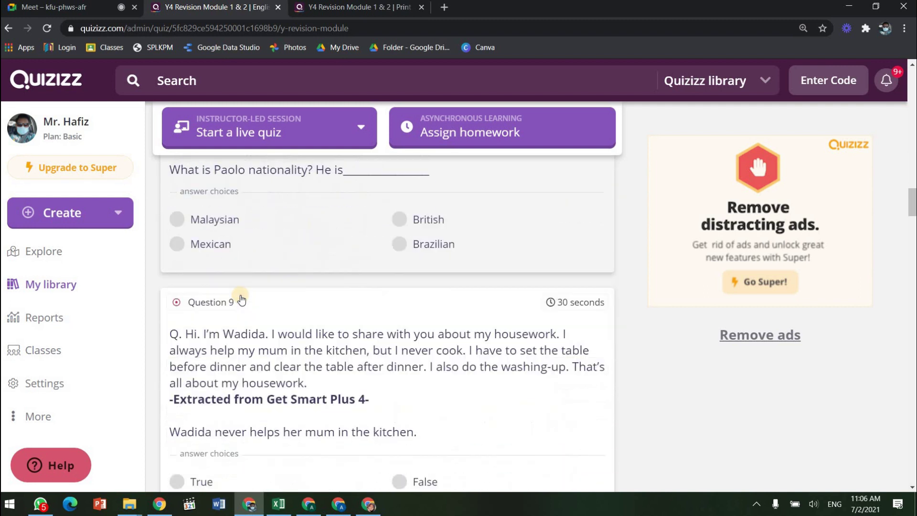
{"action": "scroll", "coordinate": [241, 299], "scroll_direction": "down", "scroll_amount": 10}
{"action": "scroll", "coordinate": [250, 301], "scroll_direction": "down", "scroll_amount": 3}
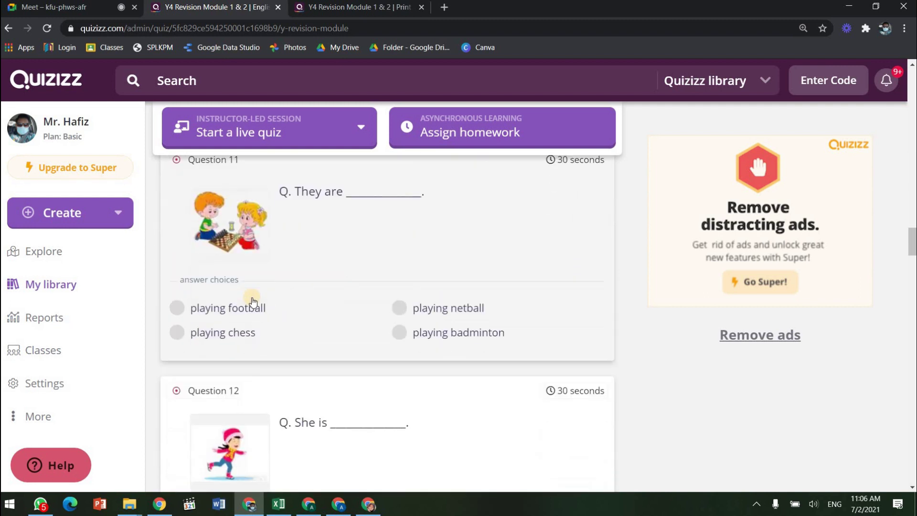
{"action": "scroll", "coordinate": [253, 301], "scroll_direction": "down", "scroll_amount": 5}
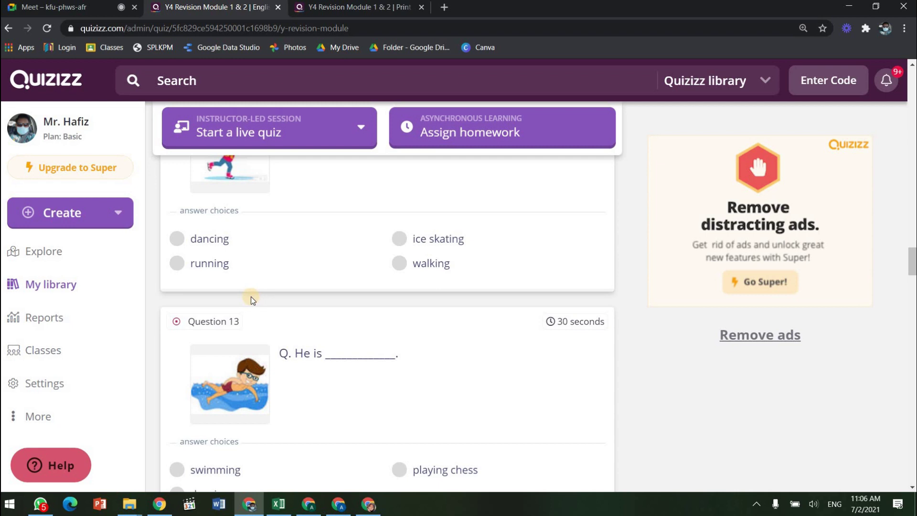
{"action": "scroll", "coordinate": [251, 298], "scroll_direction": "down", "scroll_amount": 5}
{"action": "scroll", "coordinate": [245, 313], "scroll_direction": "up", "scroll_amount": 10}
{"action": "scroll", "coordinate": [246, 313], "scroll_direction": "up", "scroll_amount": 20}
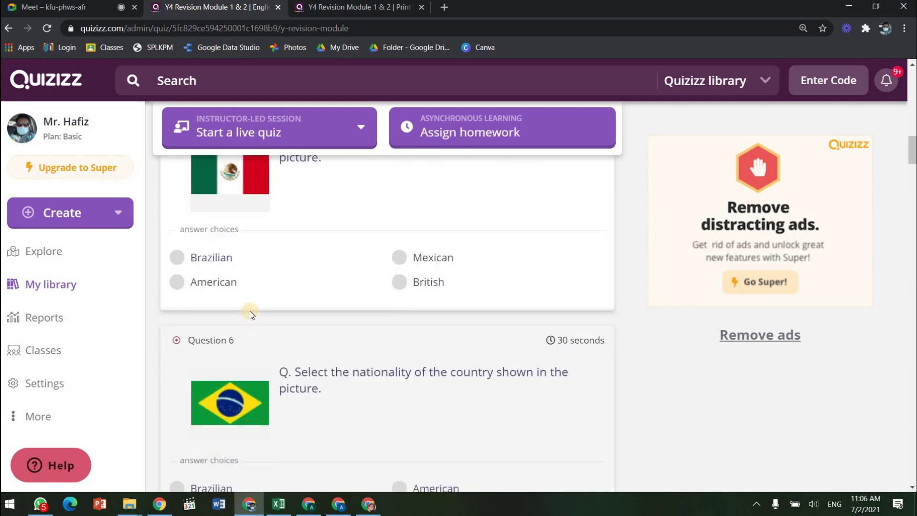
{"action": "scroll", "coordinate": [315, 293], "scroll_direction": "up", "scroll_amount": 5}
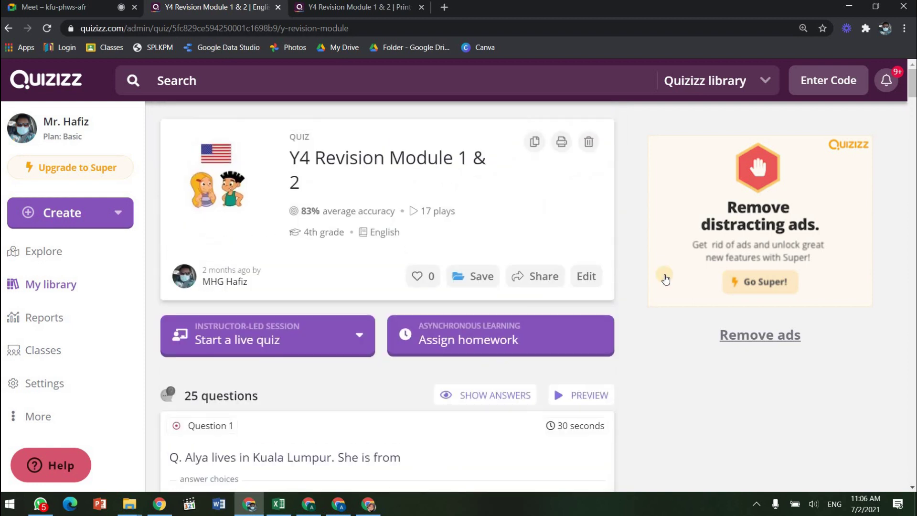
{"action": "scroll", "coordinate": [623, 261], "scroll_direction": "down", "scroll_amount": 3}
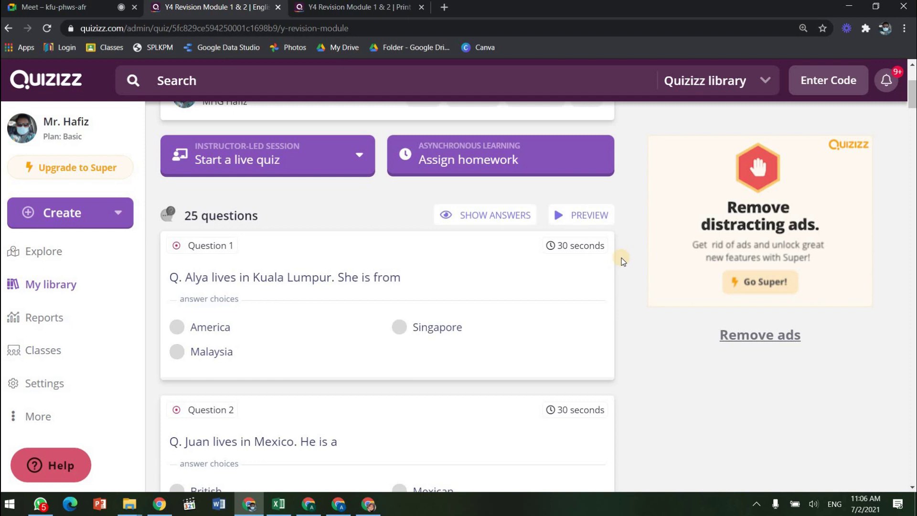
{"action": "scroll", "coordinate": [623, 262], "scroll_direction": "up", "scroll_amount": 3}
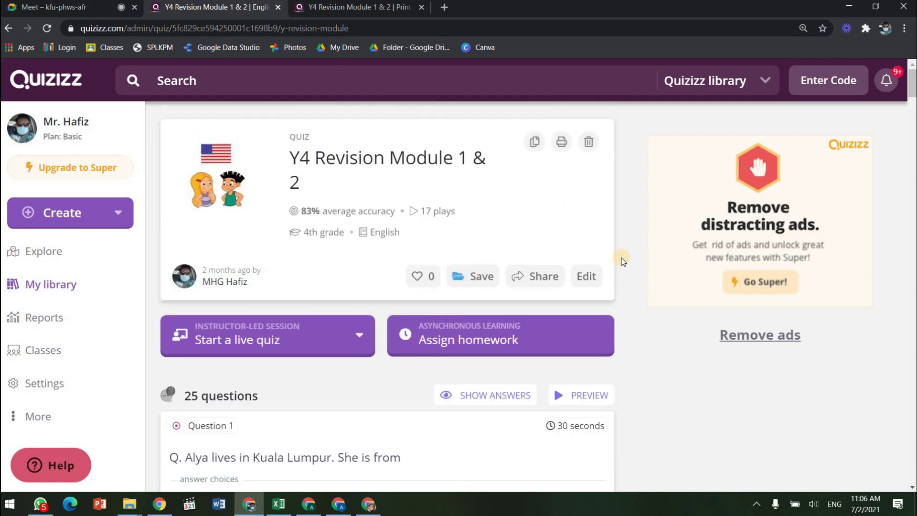